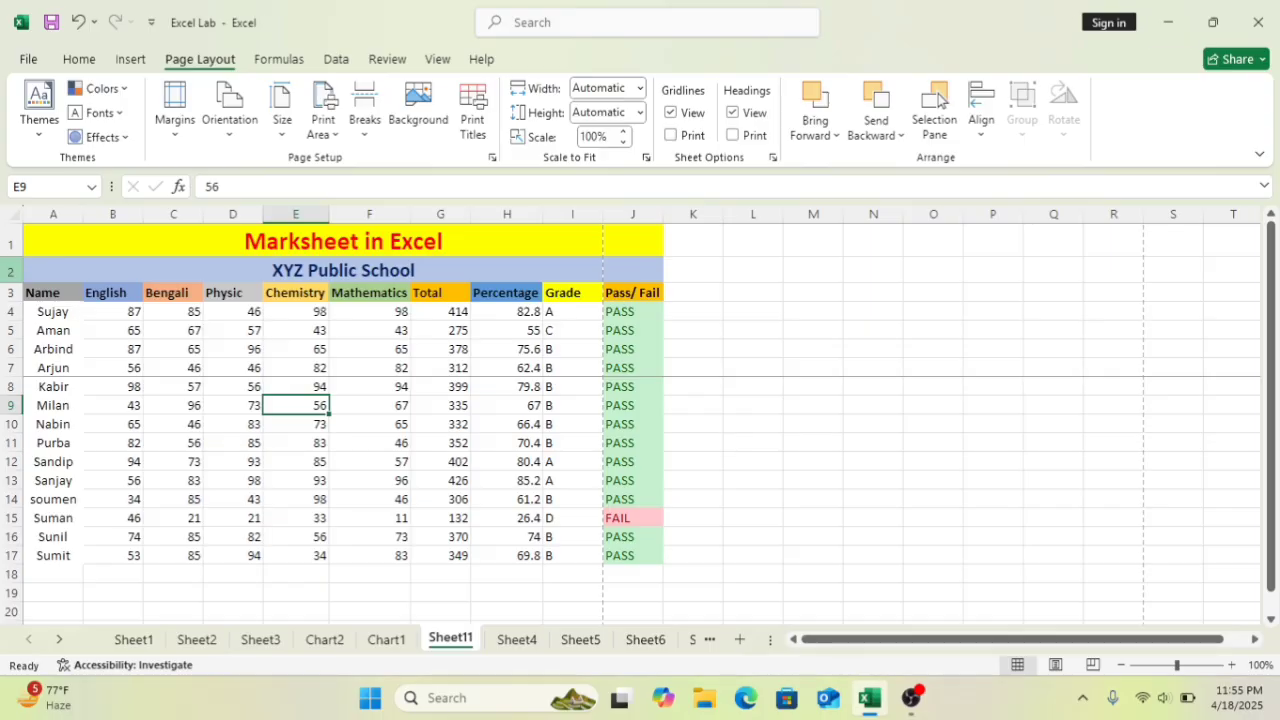
left_click(762, 350)
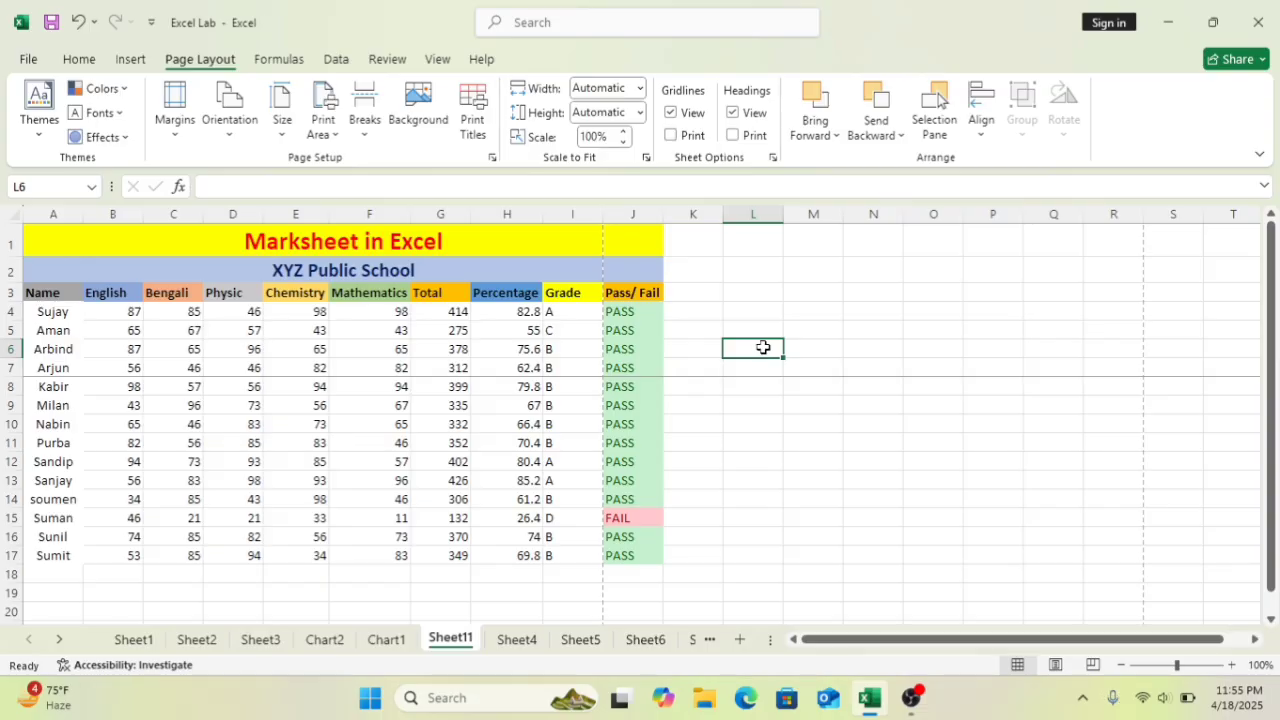
left_click(788, 467)
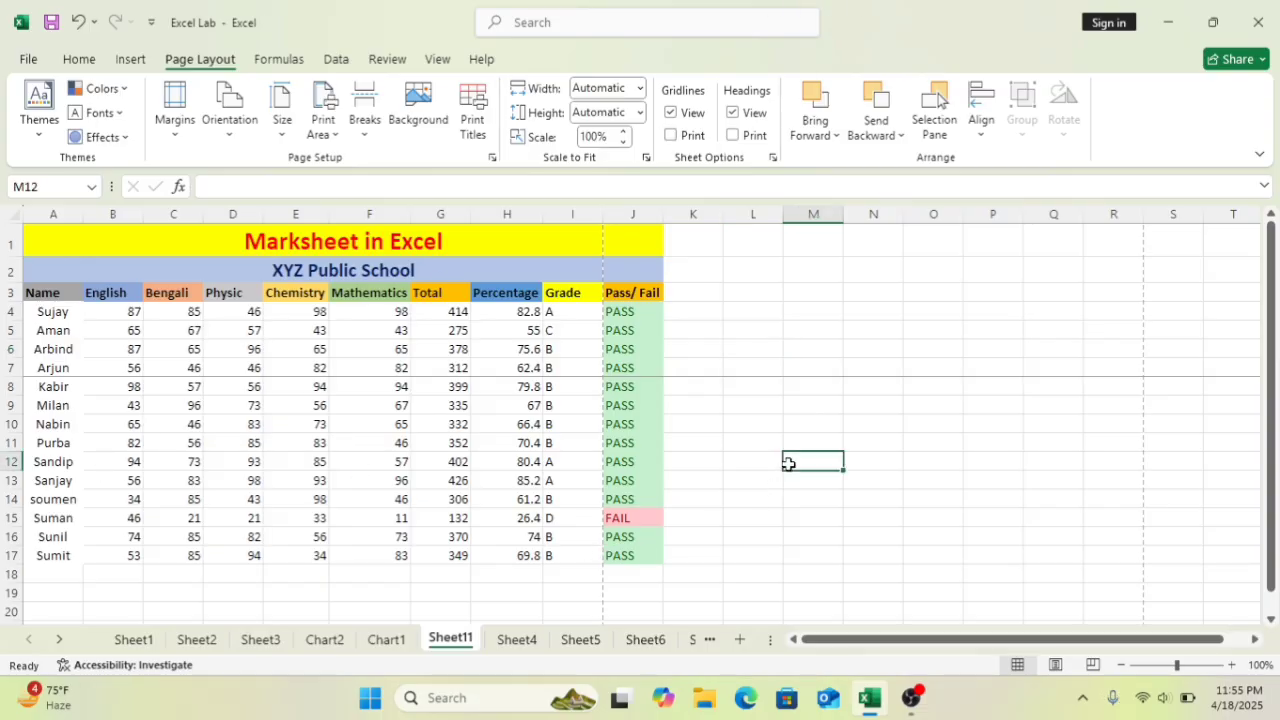
left_click(692, 326)
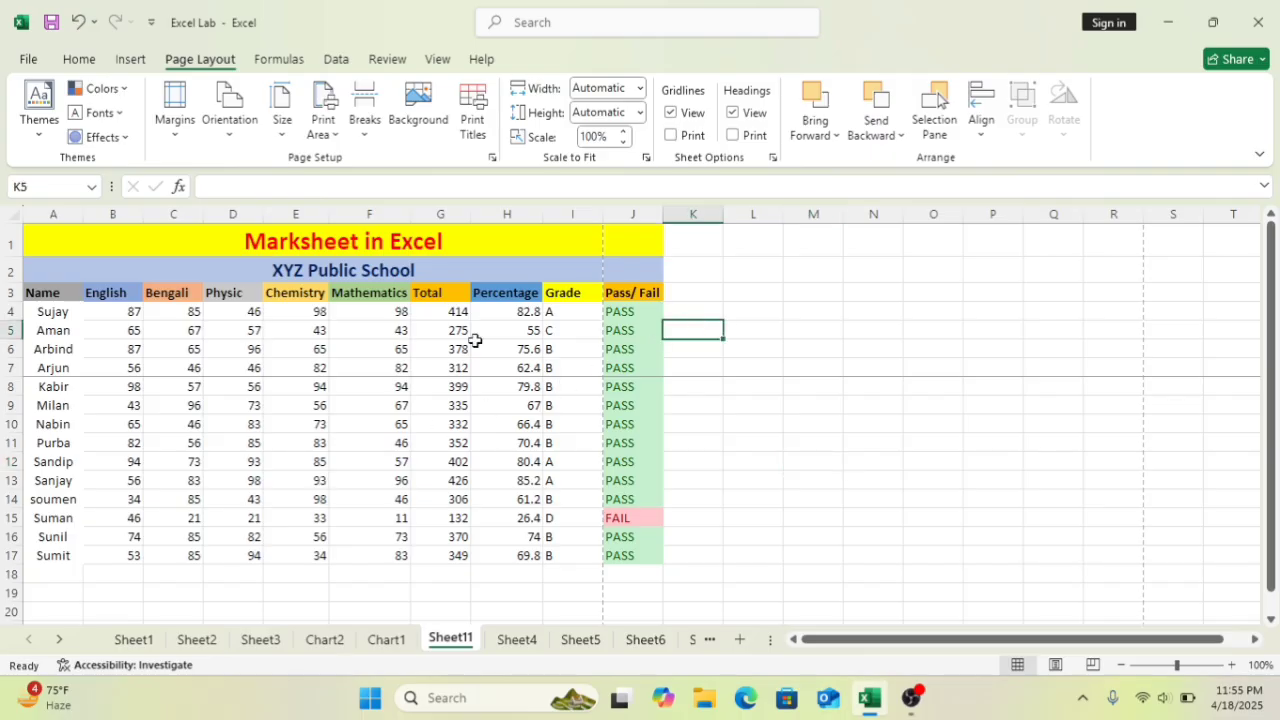
- Browse the gallery of document themes with live preview on the marksheet, and close it without choosing one
left_click(42, 136)
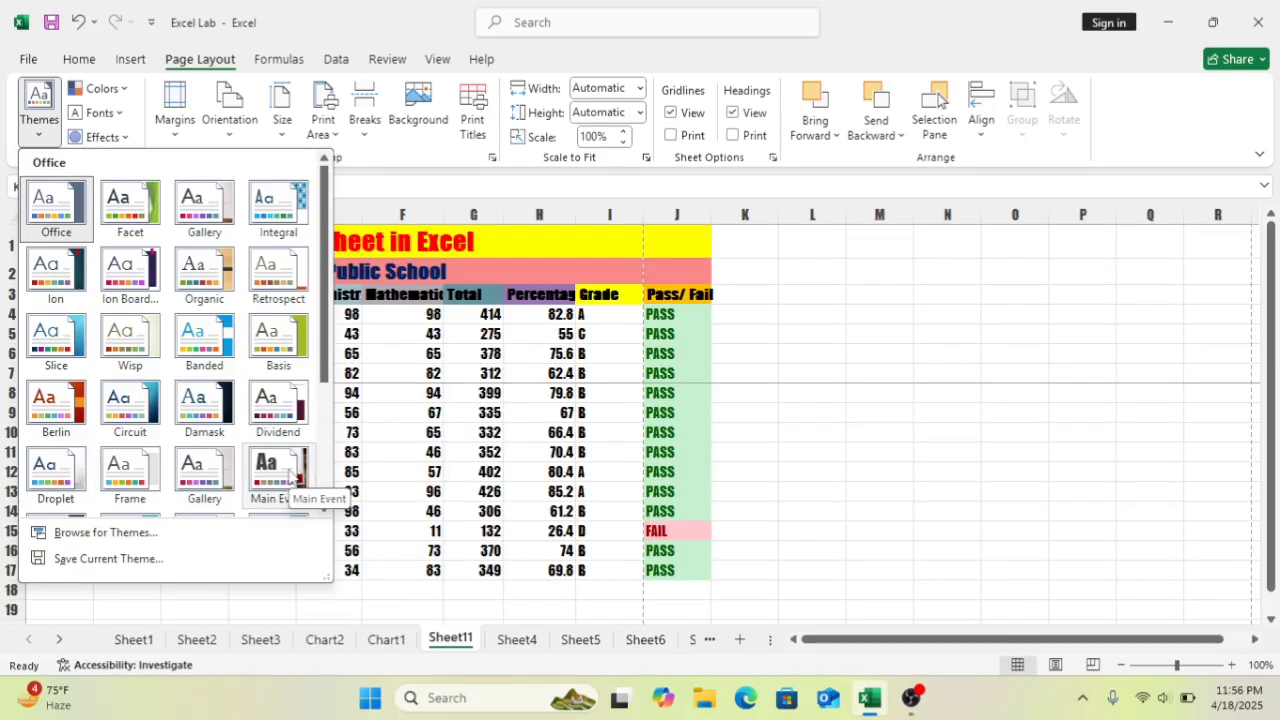
scroll(290, 478, "down", 3)
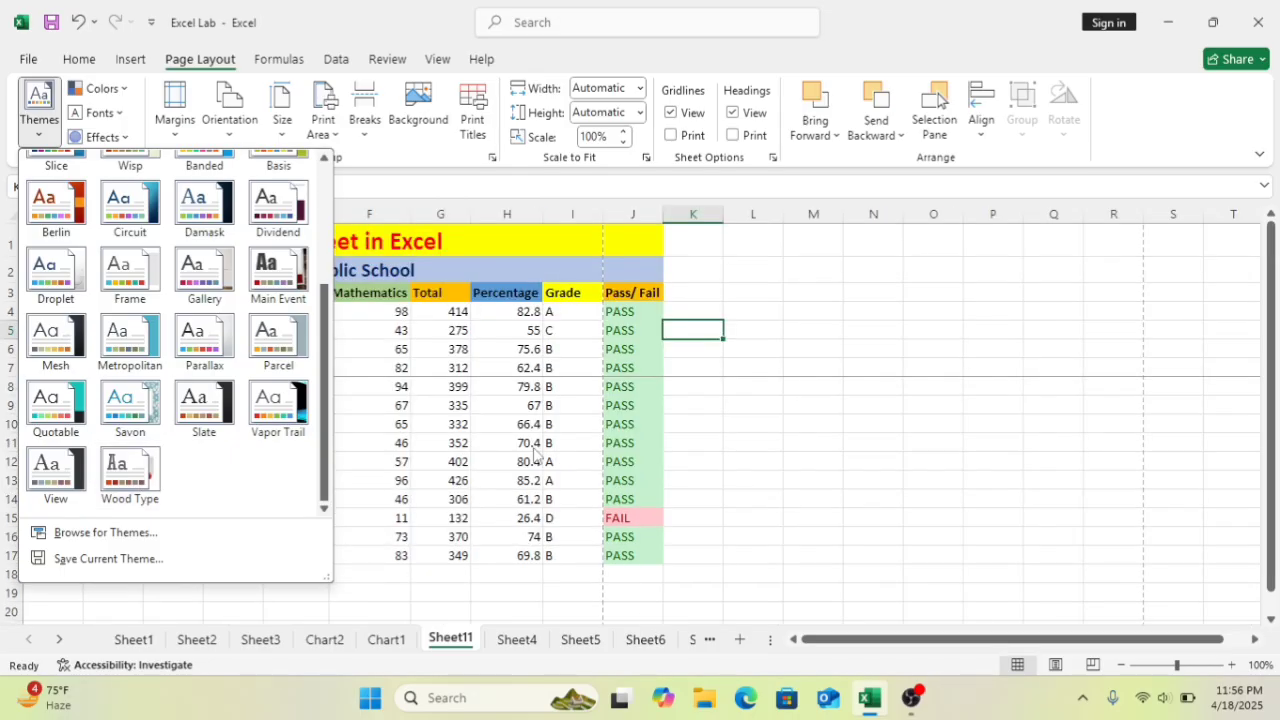
left_click(774, 290)
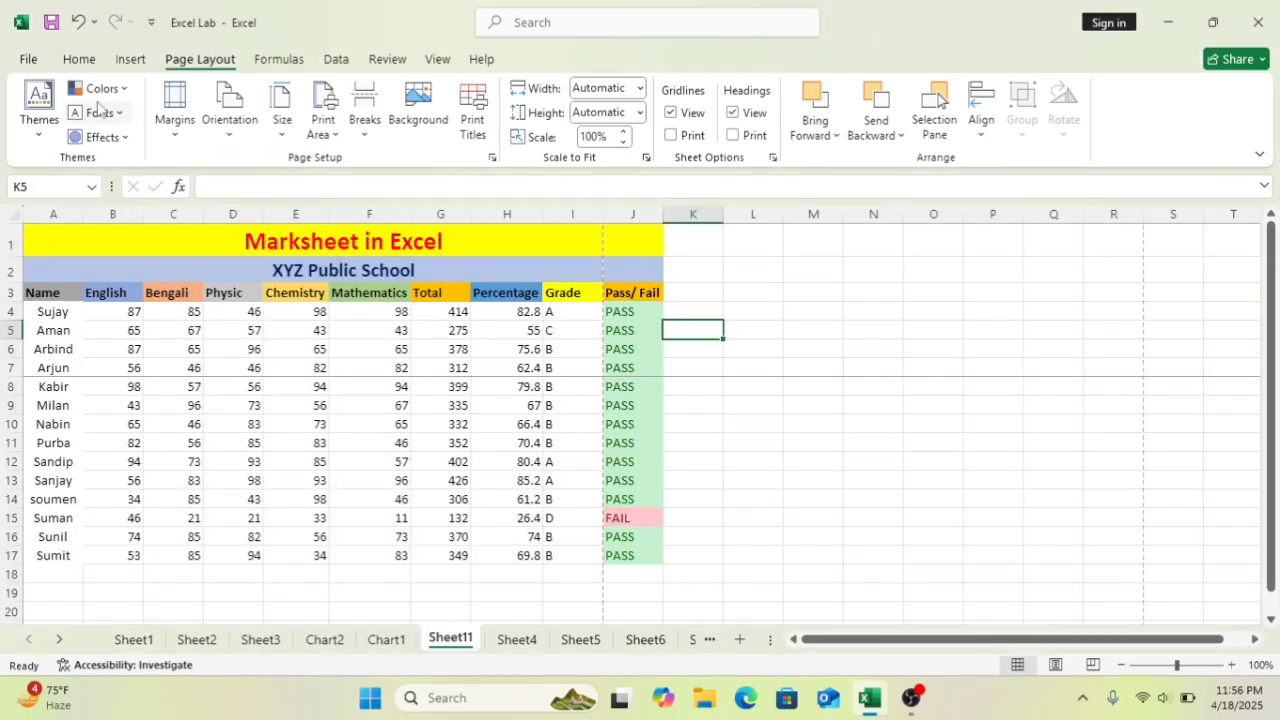
- Apply the Red theme color set to the workbook
left_click(126, 93)
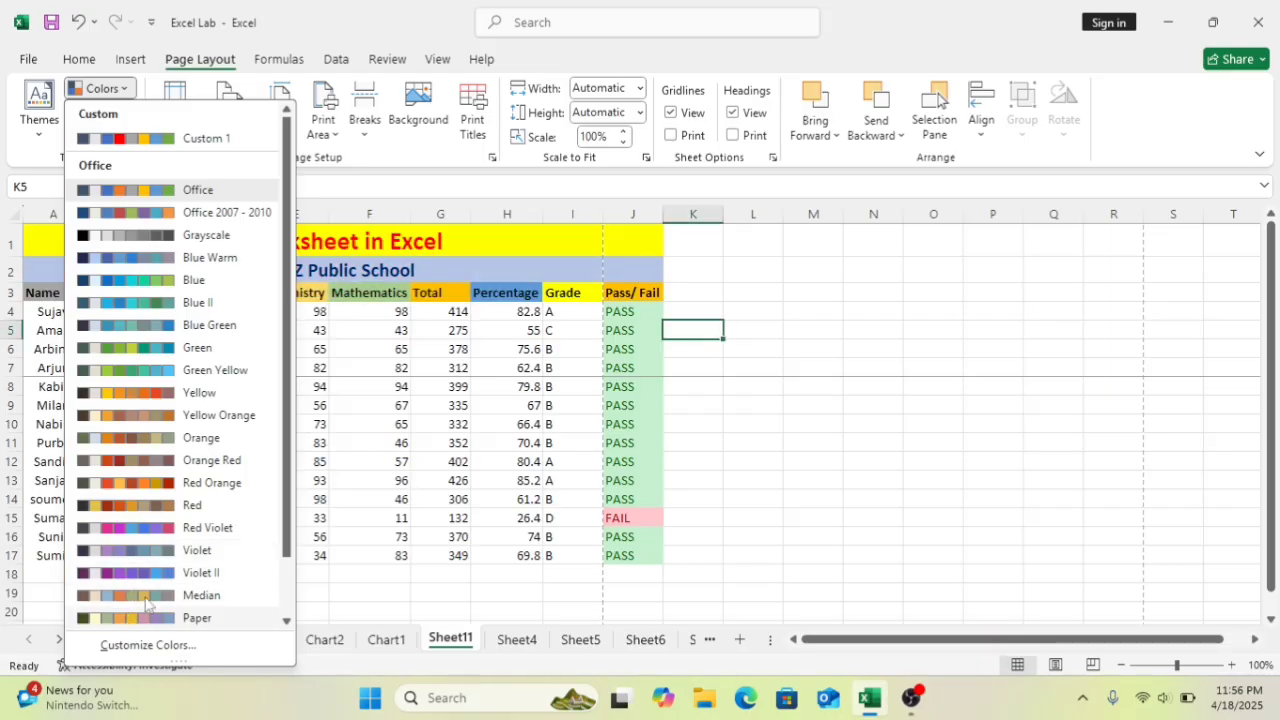
left_click(150, 505)
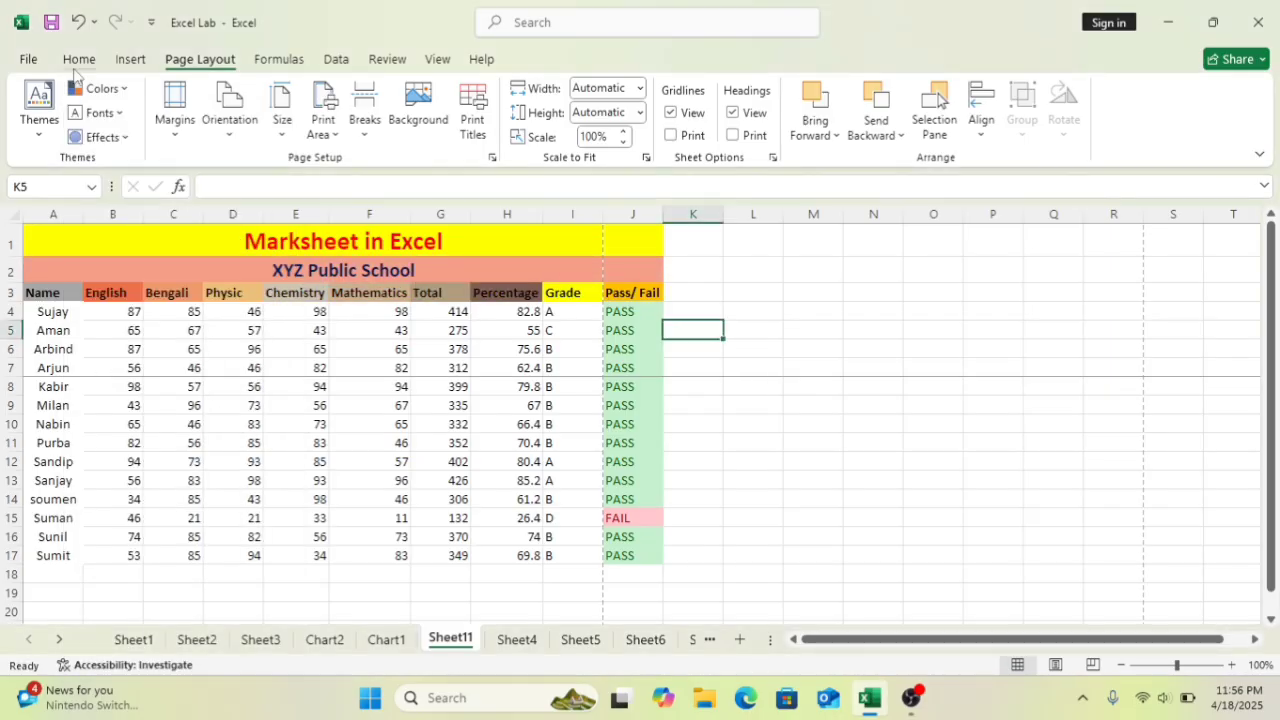
- Browse the theme font sets and the theme effects for the marksheet, closing each list without choosing anything
left_click(118, 114)
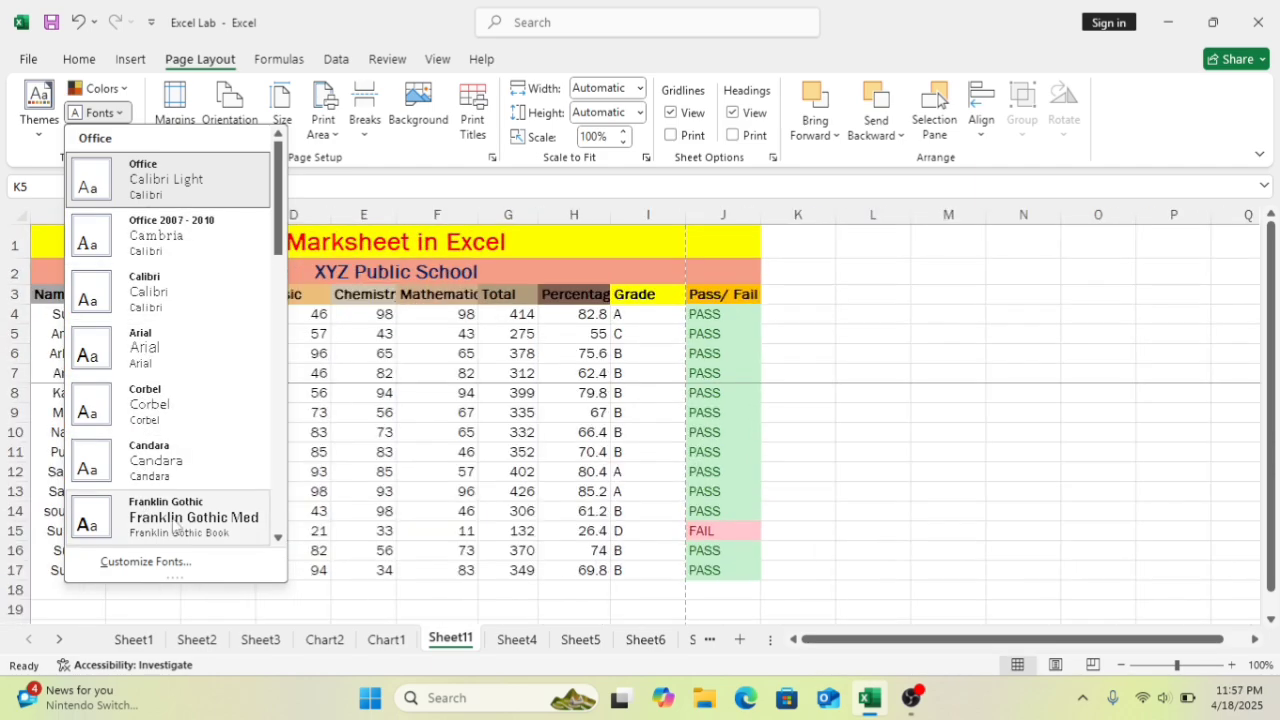
scroll(278, 500, "down", 3)
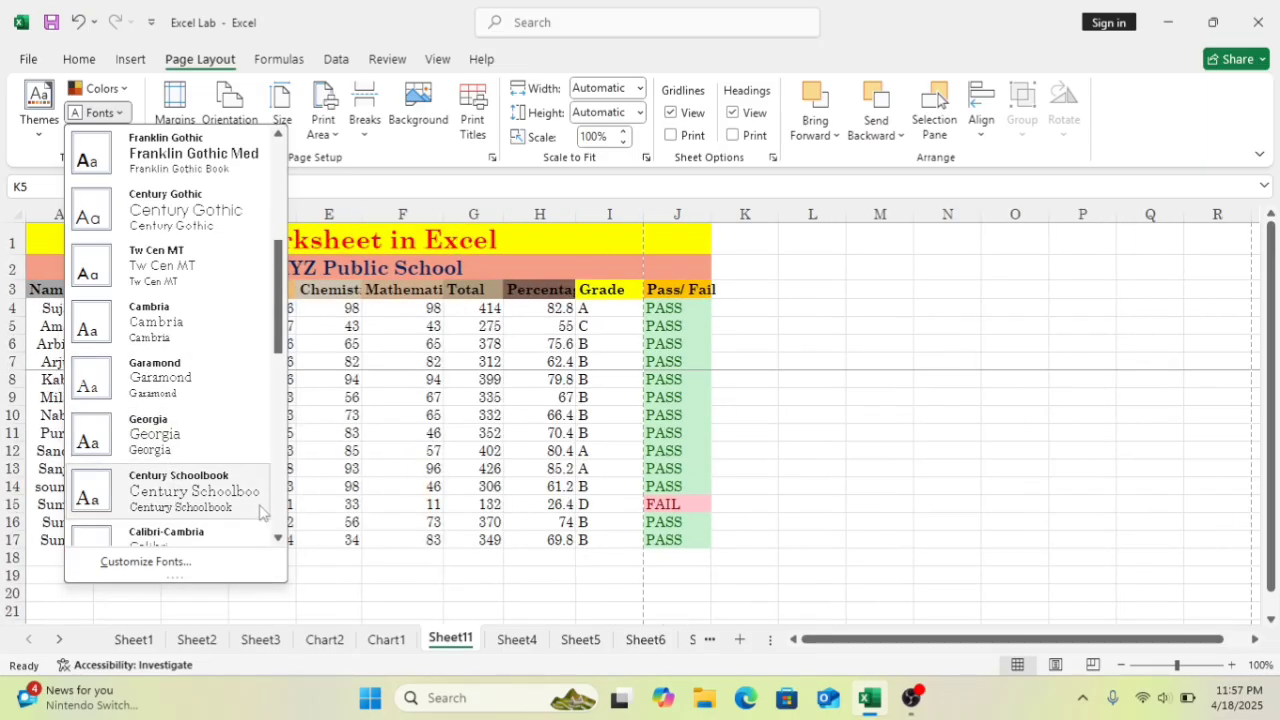
scroll(284, 496, "down", 5)
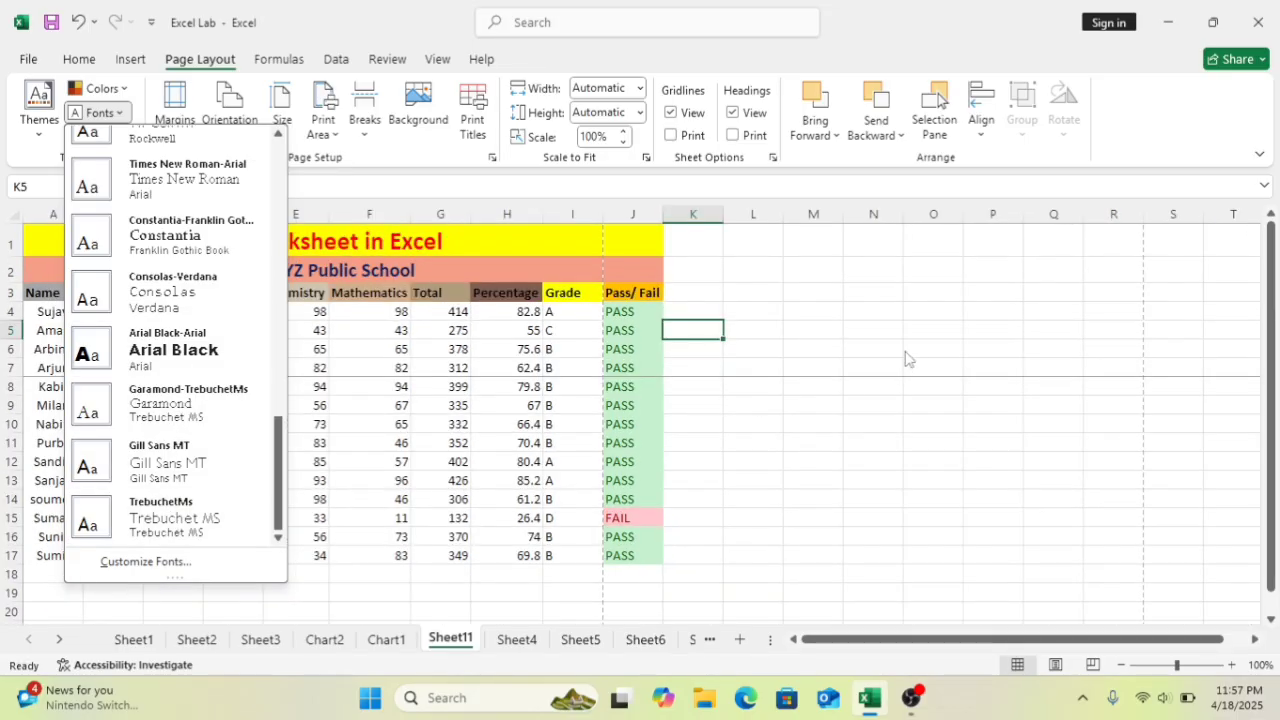
left_click(871, 312)
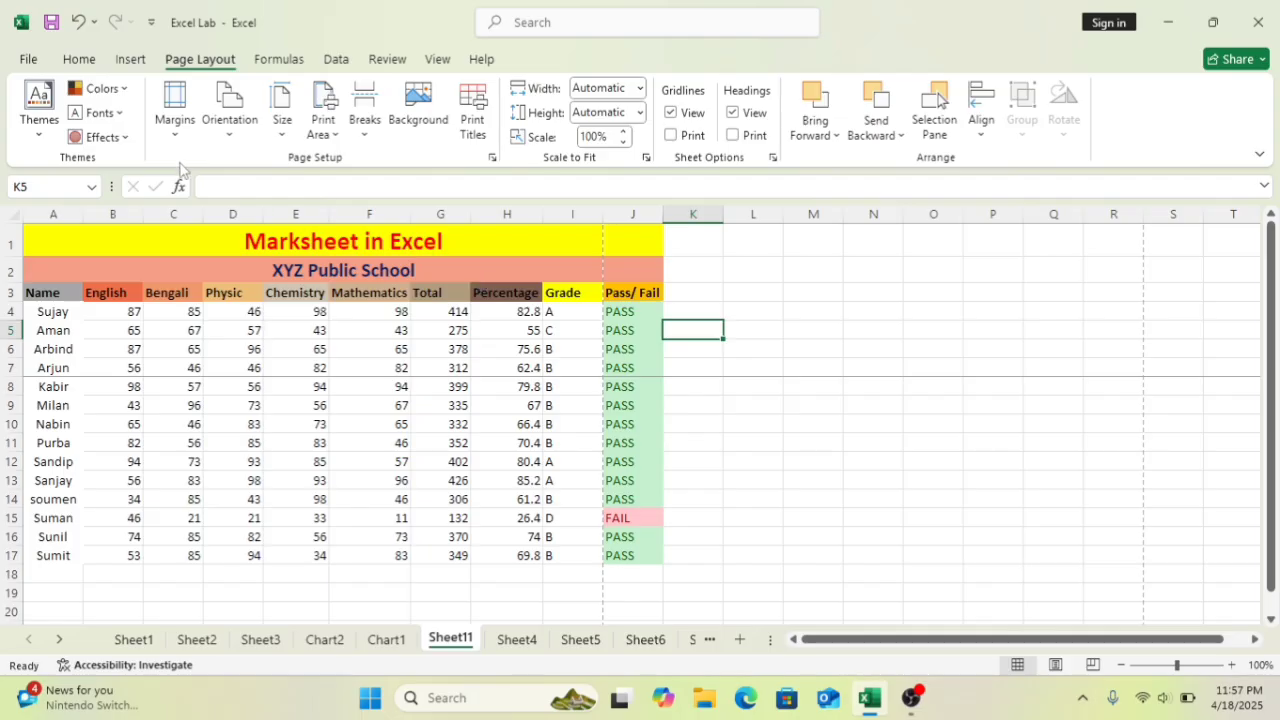
left_click(124, 138)
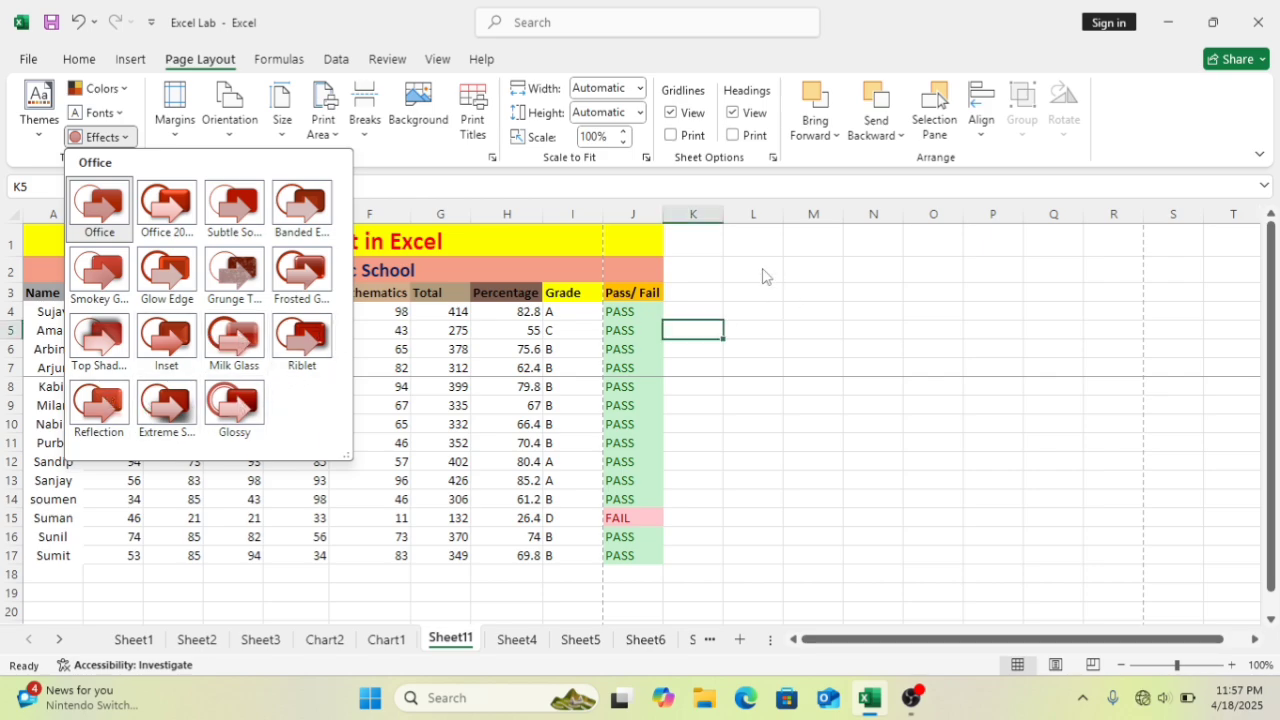
left_click(807, 345)
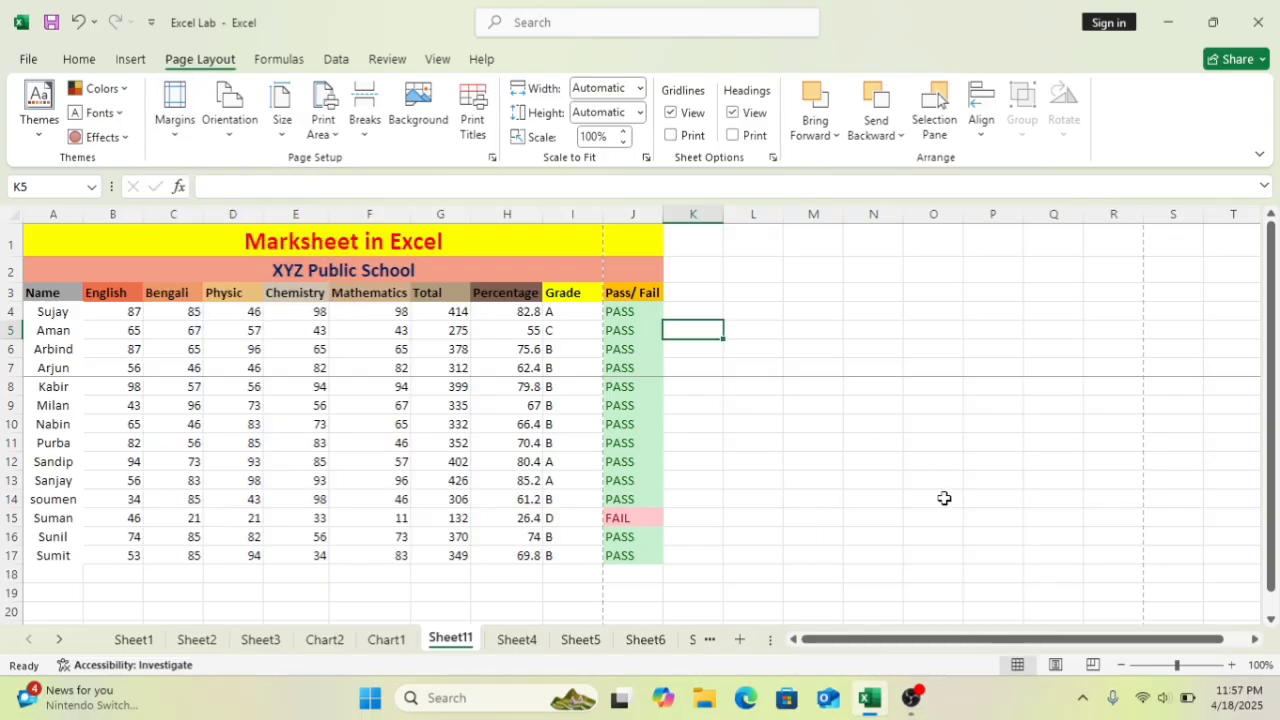
- Display the marksheet in Page Layout view and look over its pages
left_click(1055, 668)
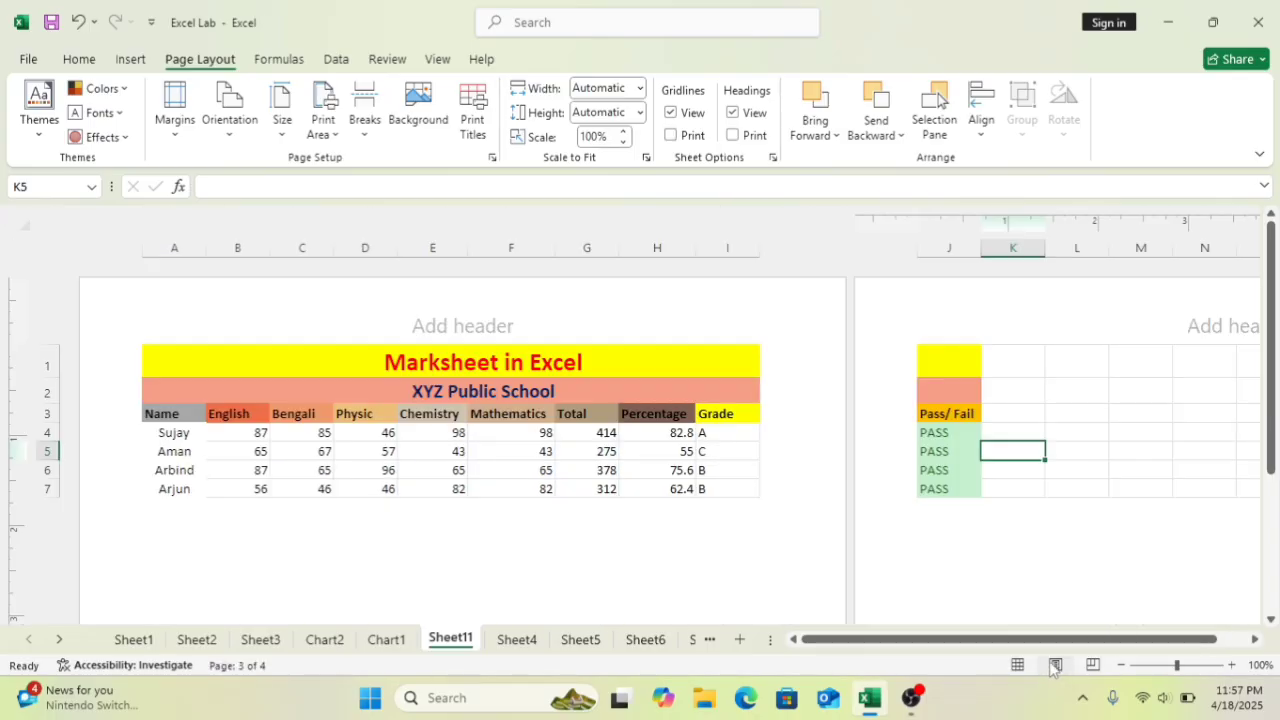
scroll(352, 457, "down", 2)
scroll(352, 457, "up", 2)
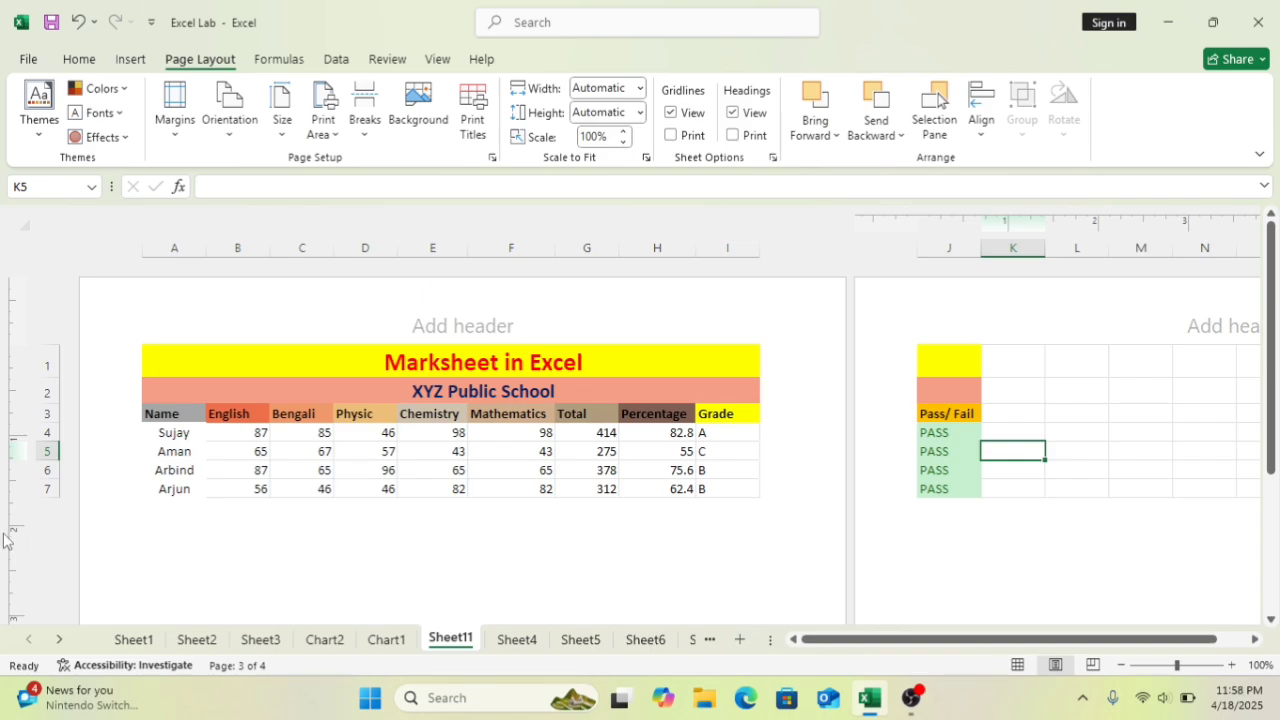
- Apply the Last Custom Setting margins, look over the resulting pages, and return the margins to the Normal preset
left_click(175, 137)
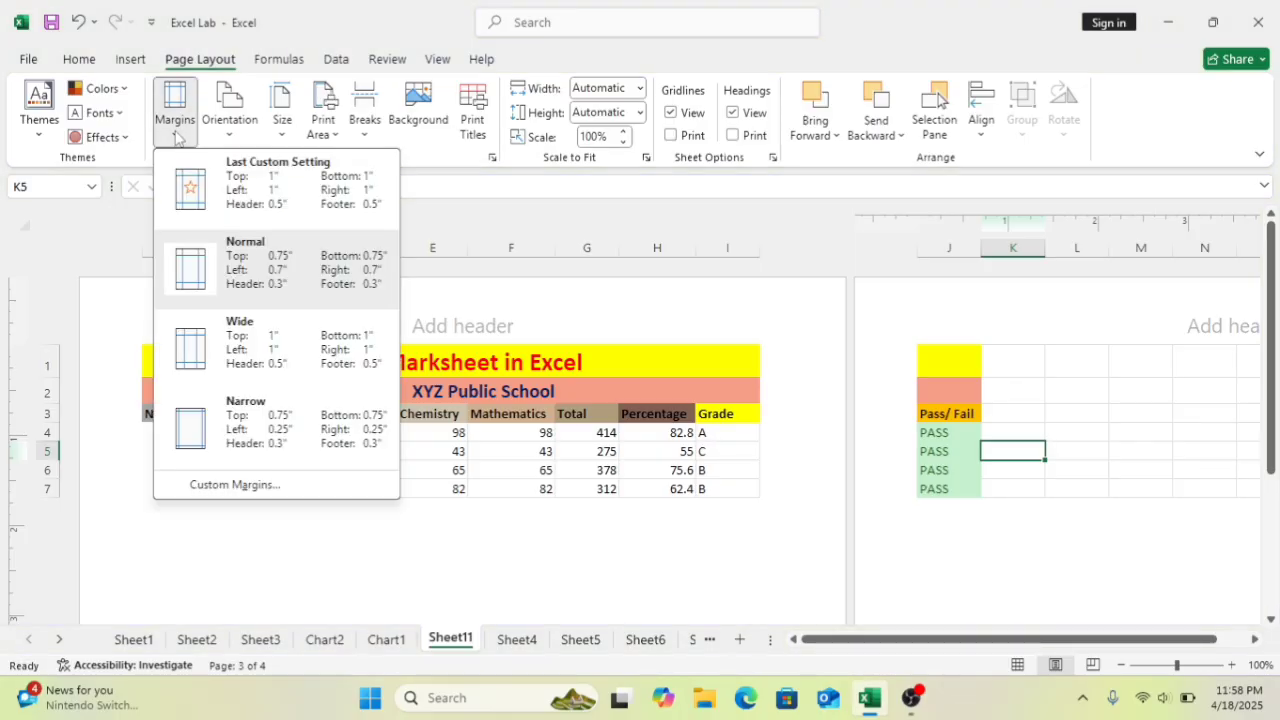
left_click(195, 200)
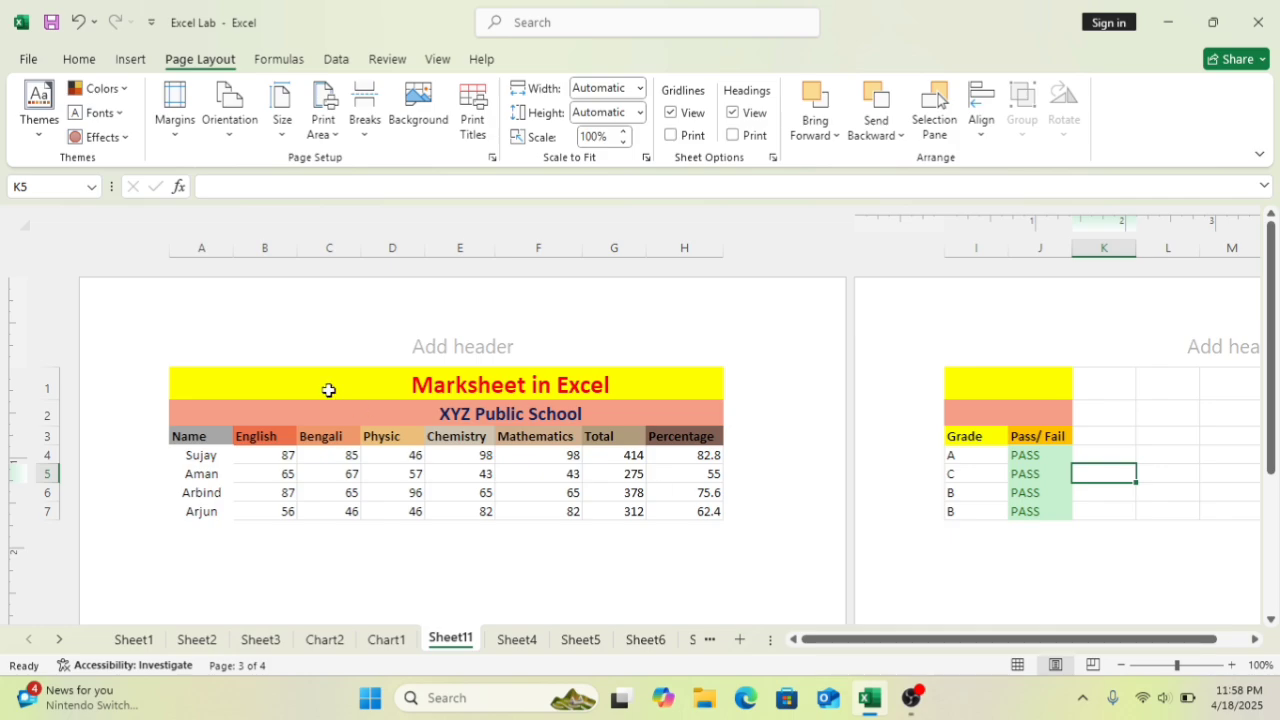
scroll(565, 530, "down", 5)
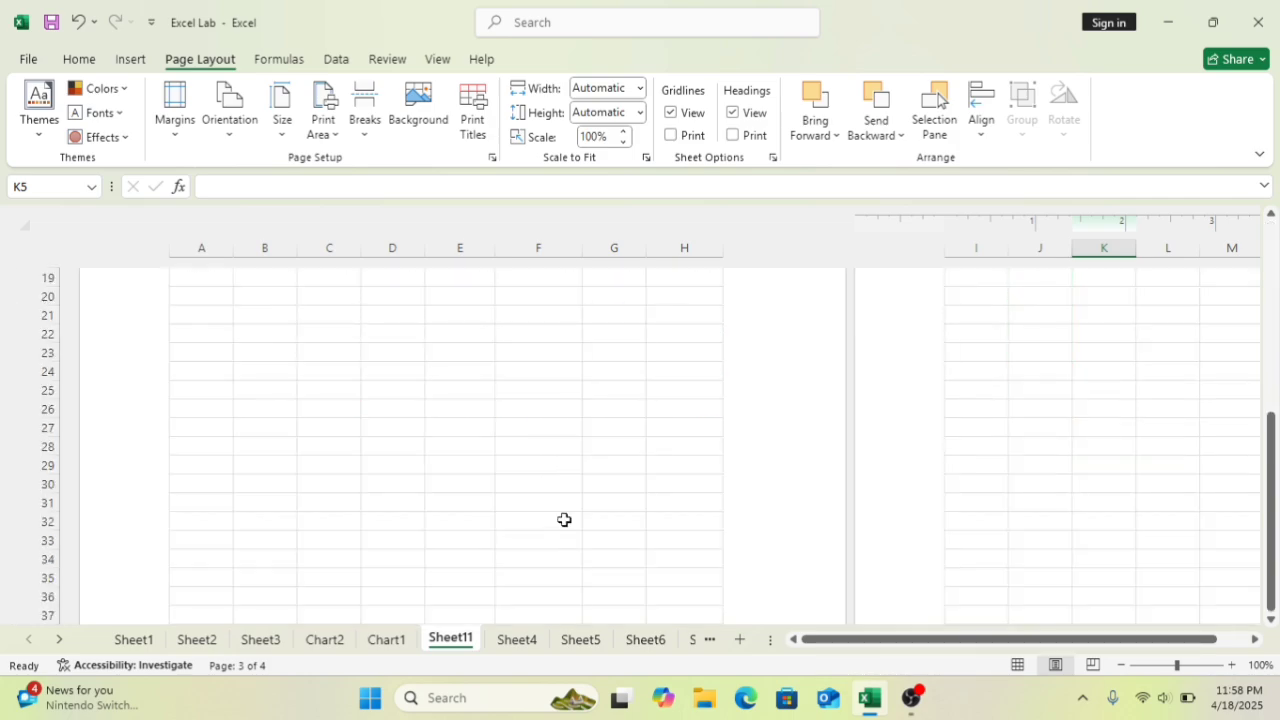
scroll(563, 520, "up", 5)
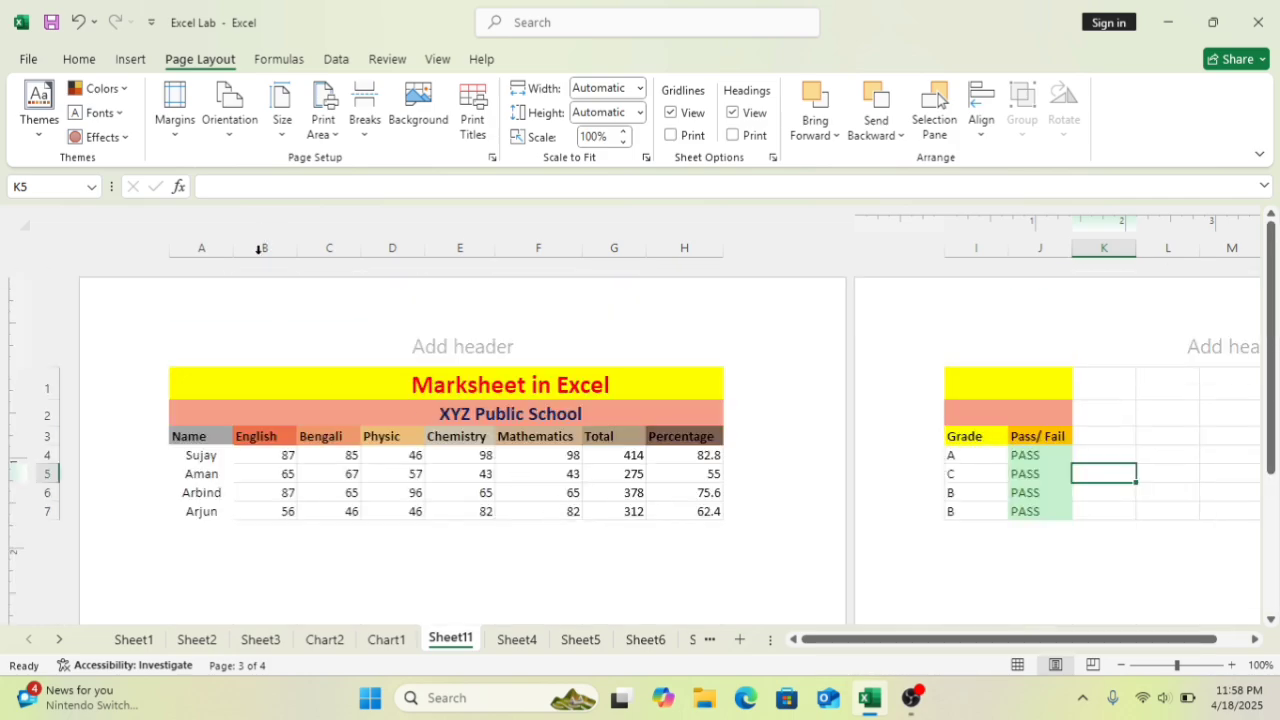
scroll(480, 550, "down", 3)
scroll(430, 525, "up", 3)
left_click(174, 118)
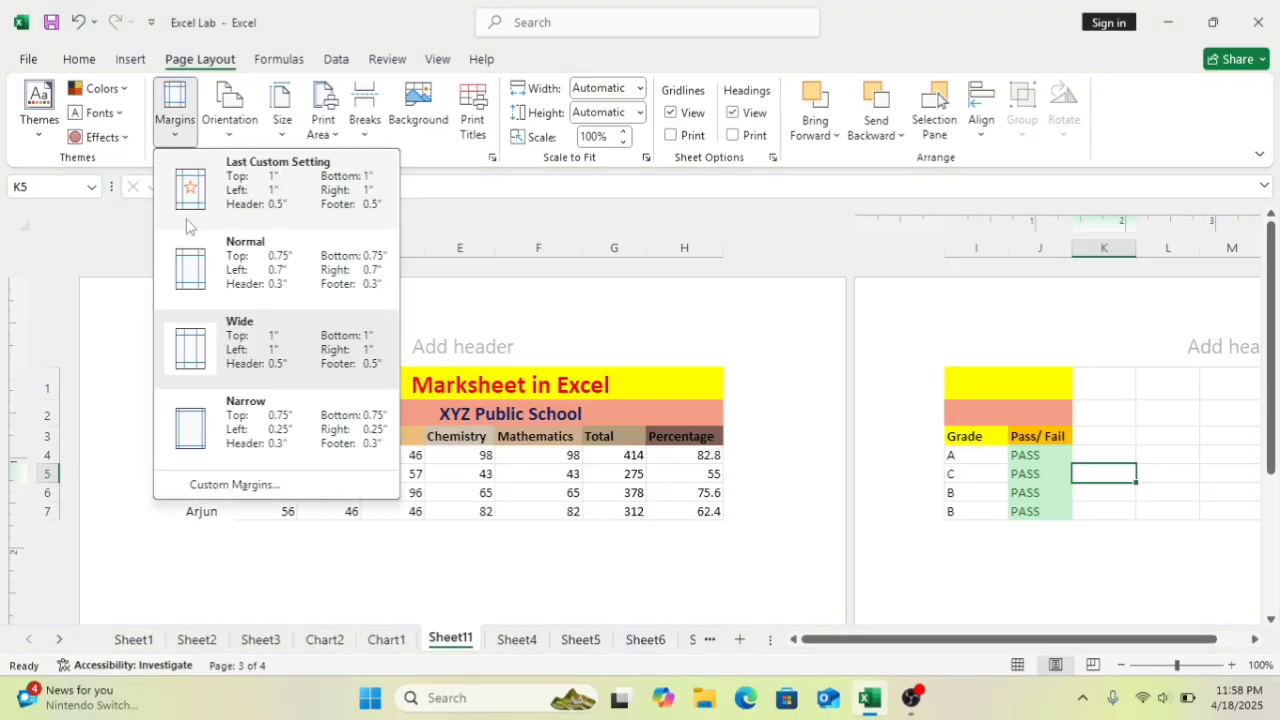
left_click(193, 276)
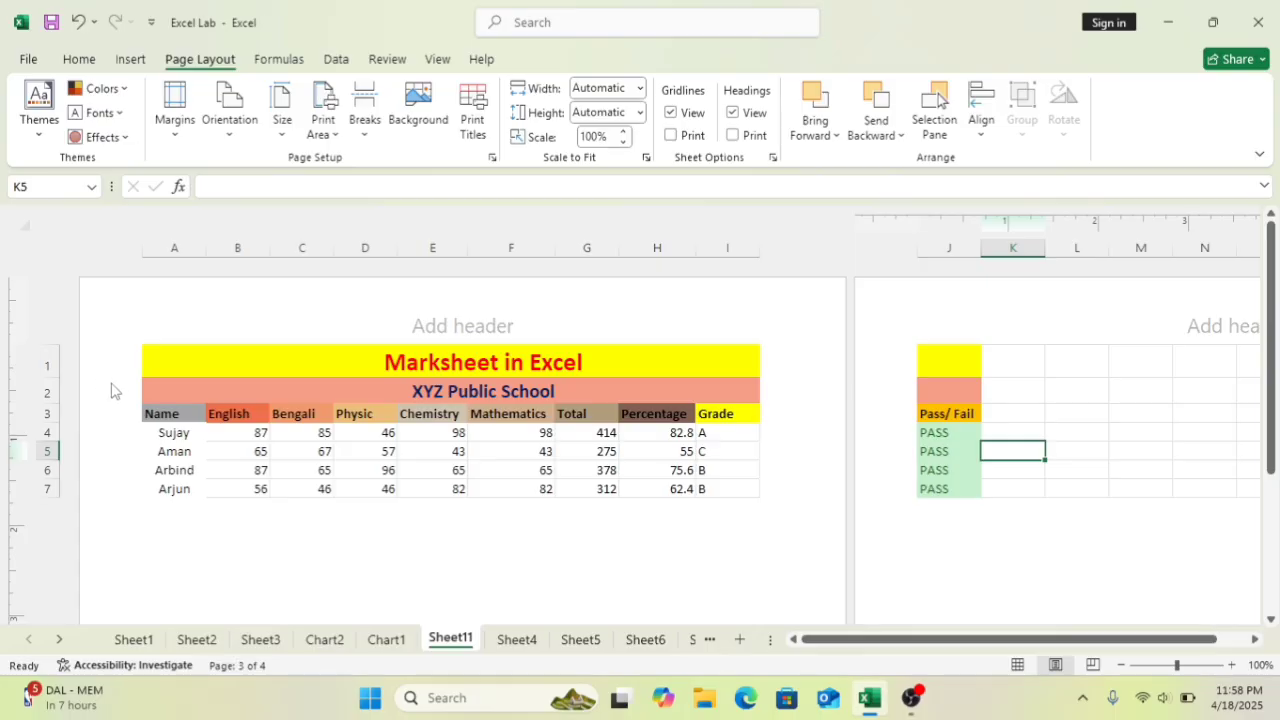
- Apply the Wide margins preset to the sheet and replace it with the Narrow preset
left_click(175, 143)
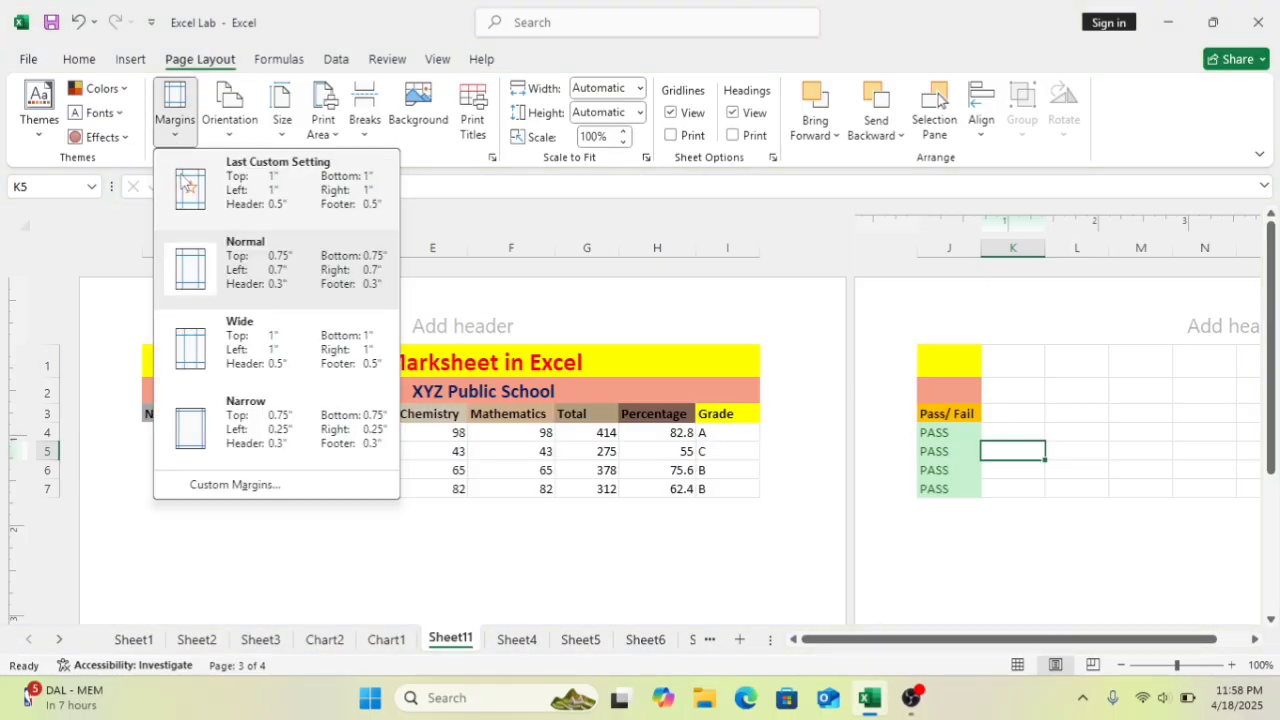
left_click(200, 345)
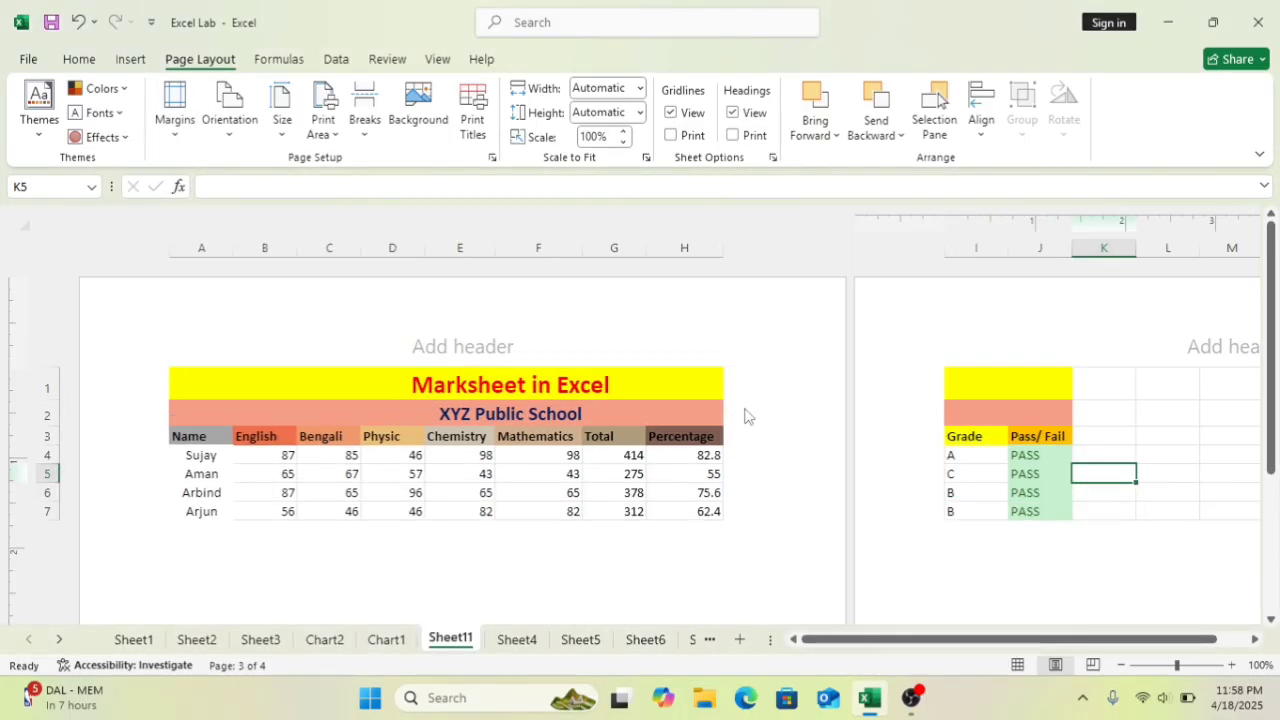
left_click(176, 136)
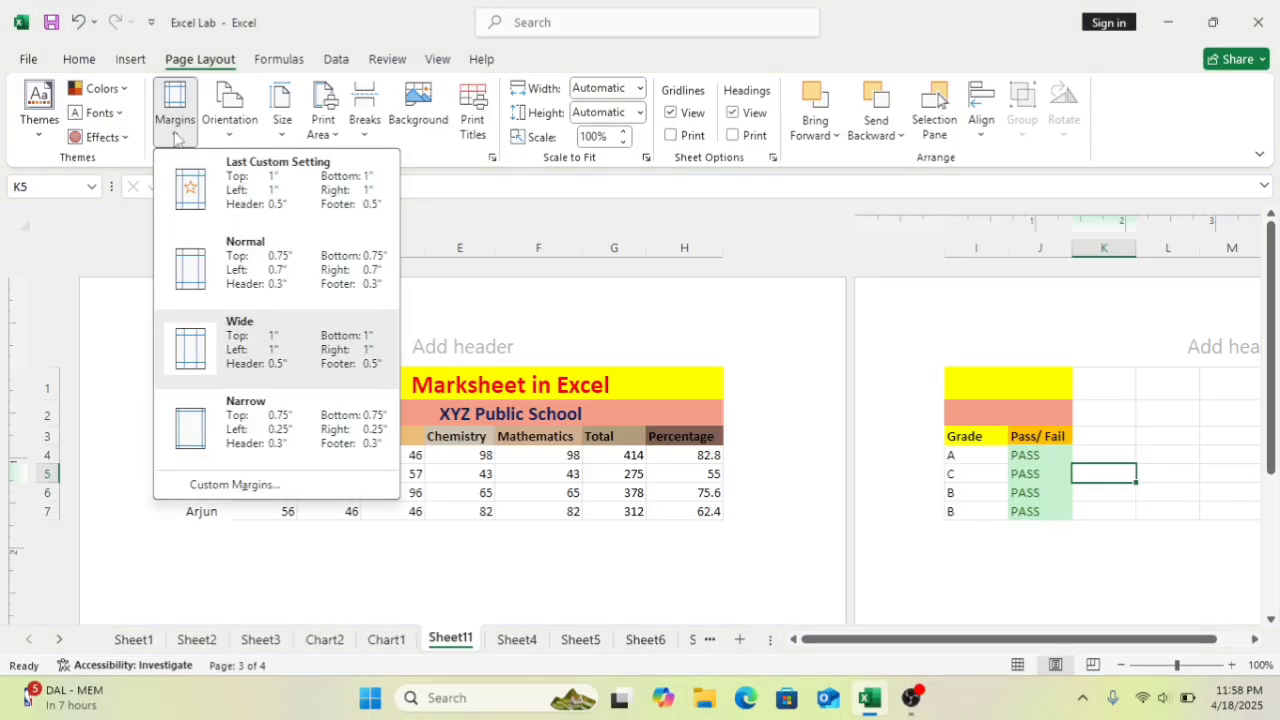
left_click(193, 425)
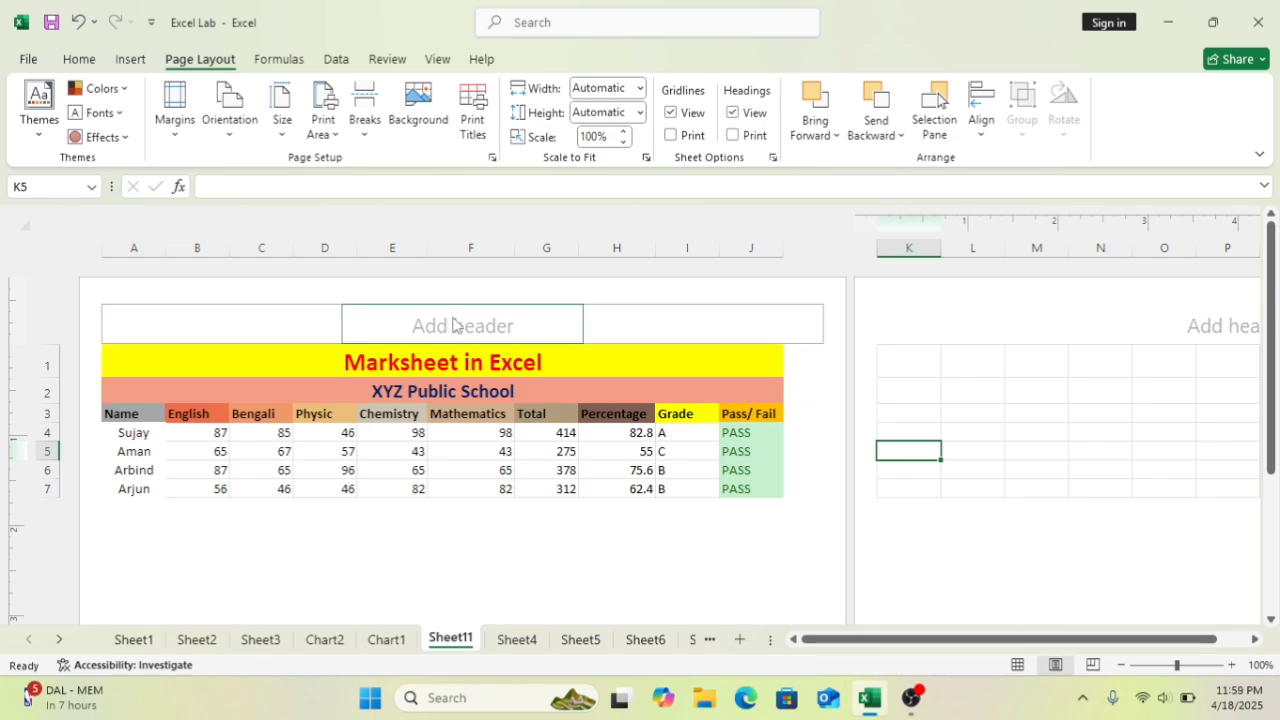
- Set custom page margins of 0.1 for both the left and right sides of the sheet
left_click(174, 139)
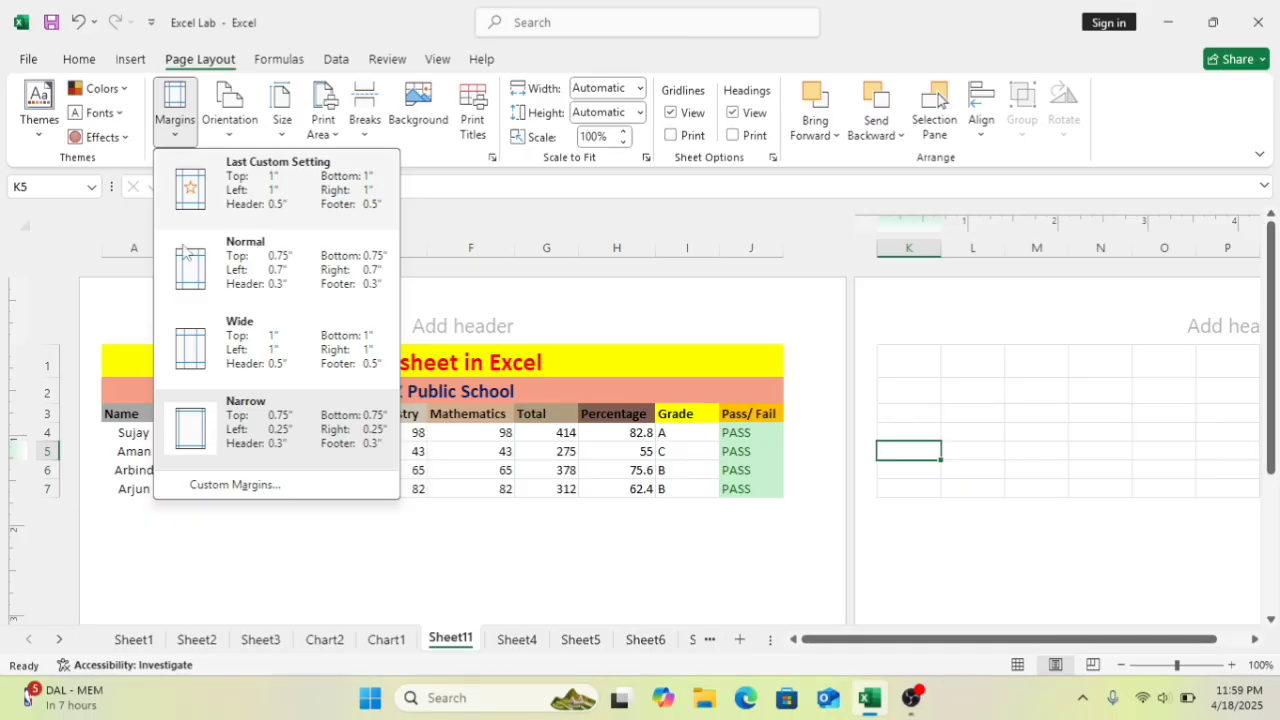
left_click(230, 485)
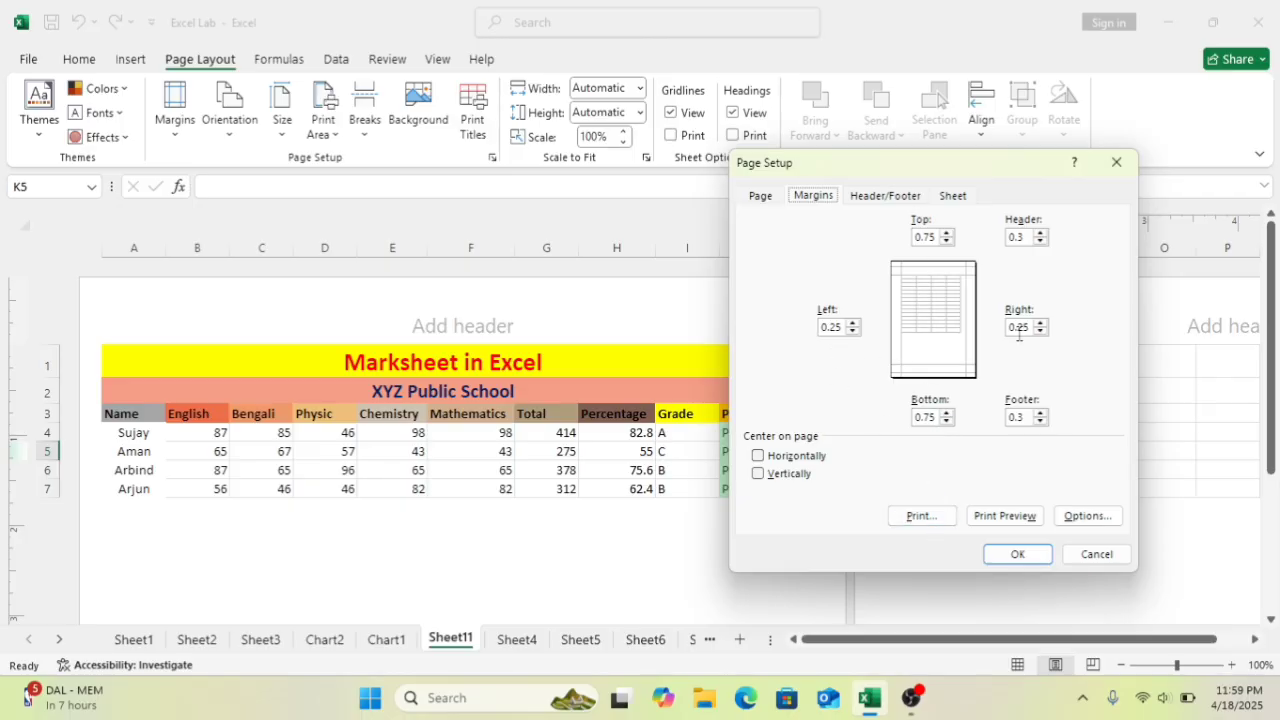
left_click(852, 331)
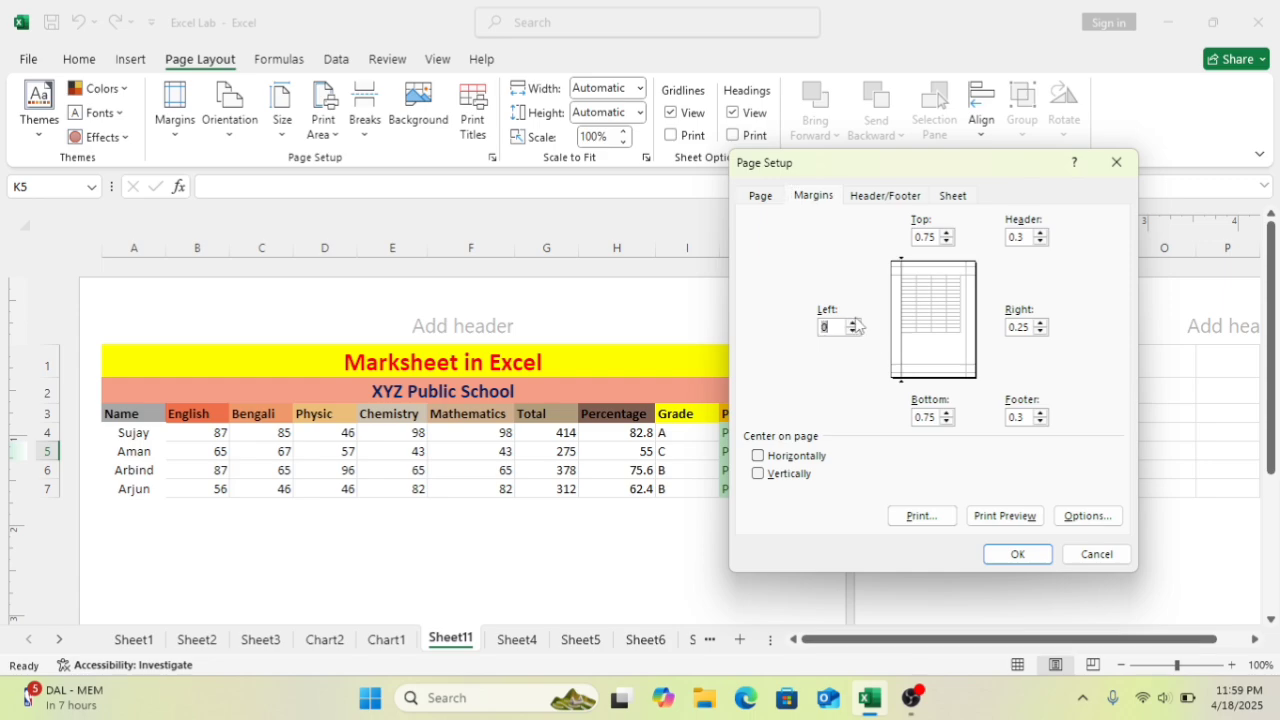
left_click(853, 325)
key("BackSpace")
type("0.1")
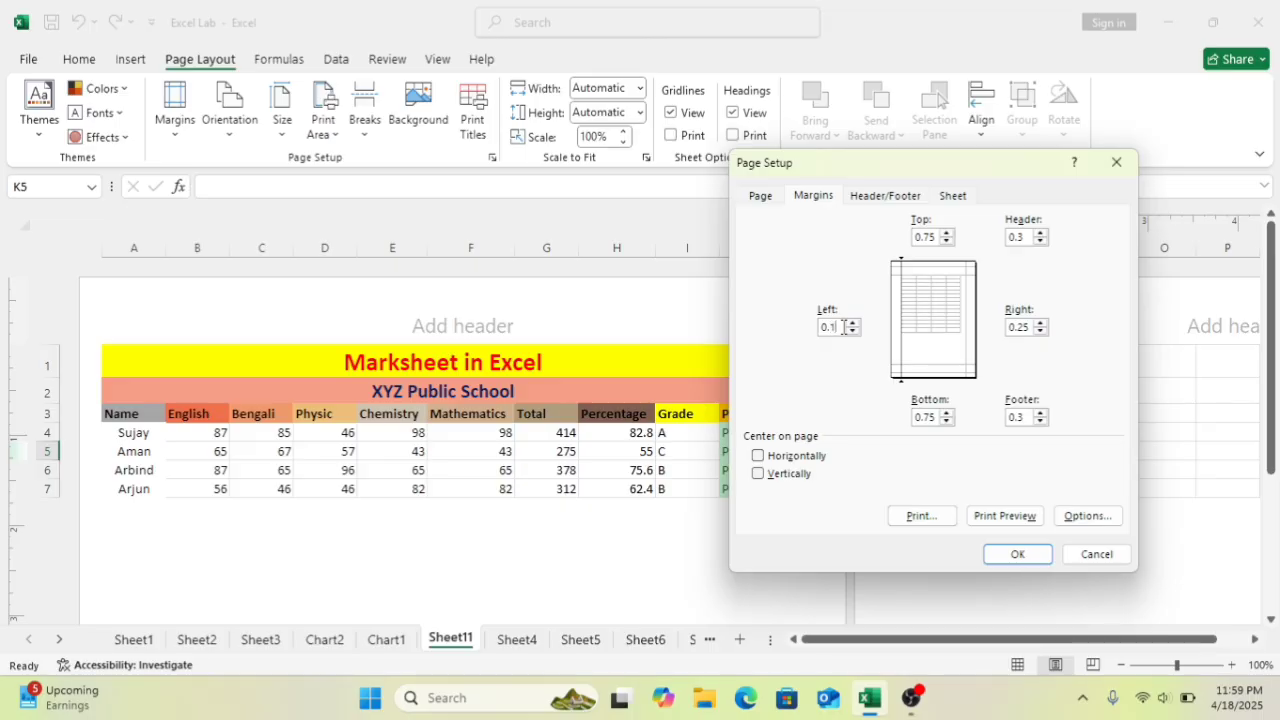
left_click(1023, 326)
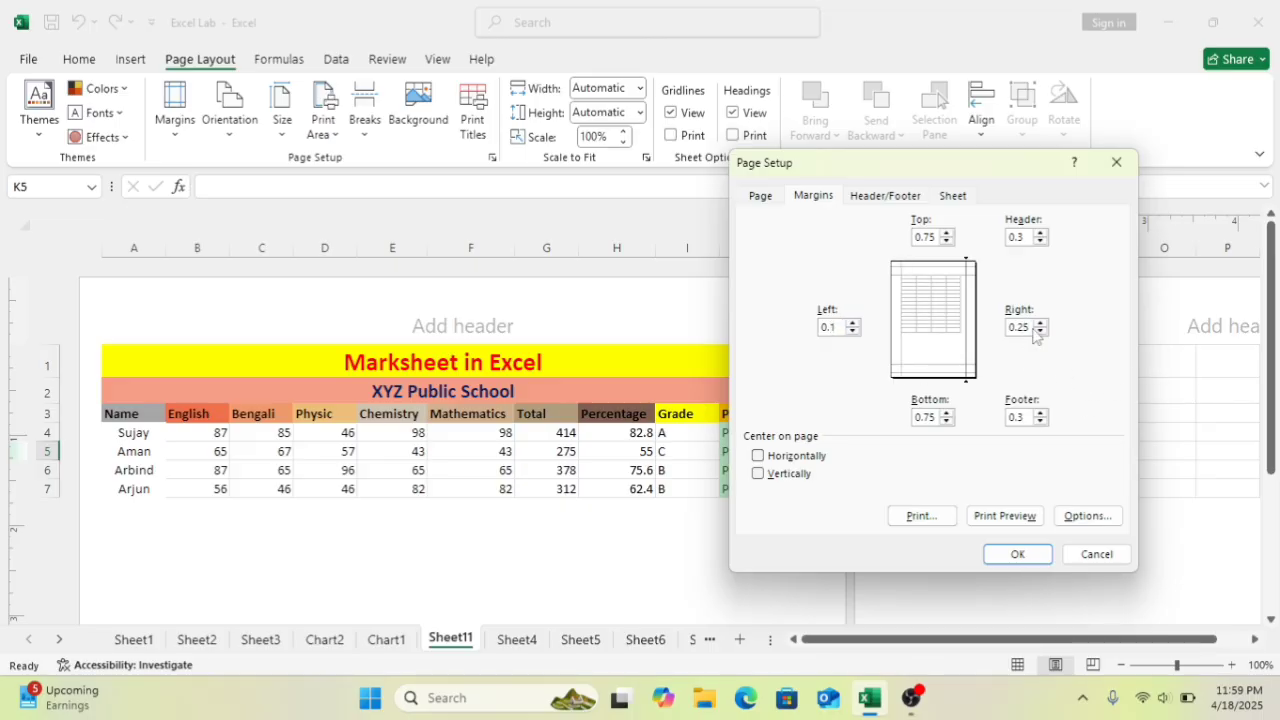
key("BackSpace")
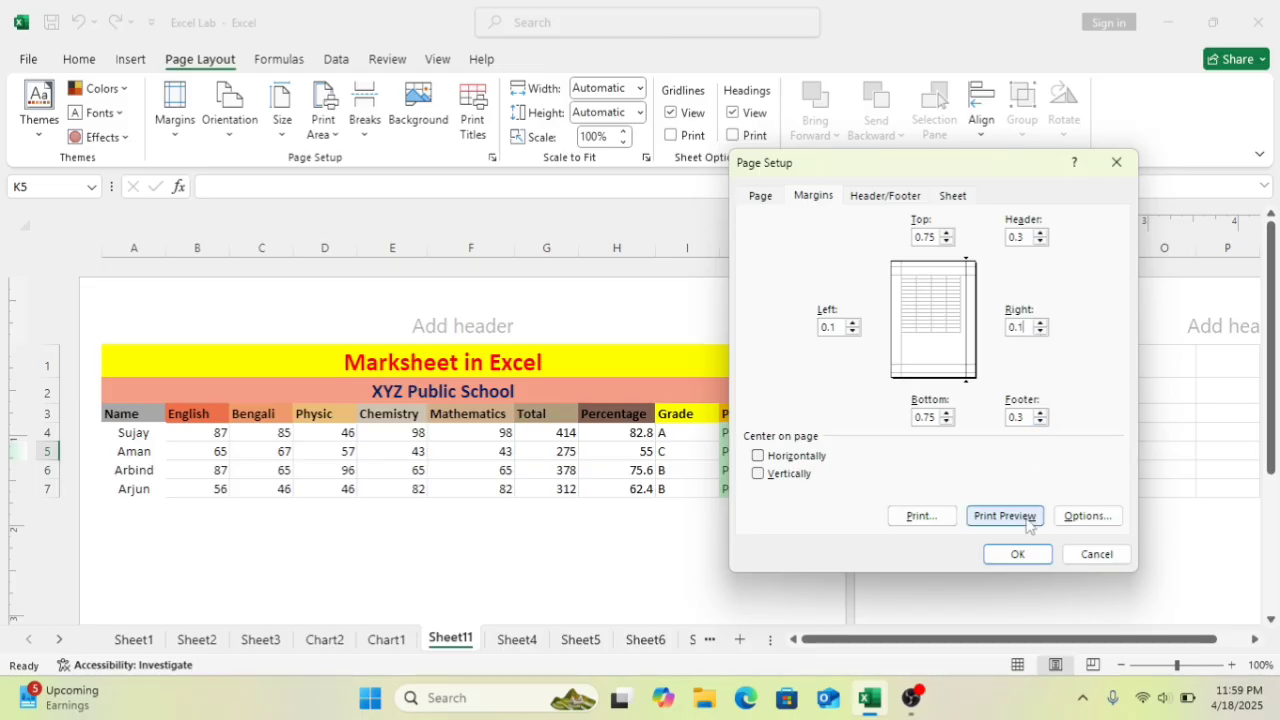
left_click(1016, 555)
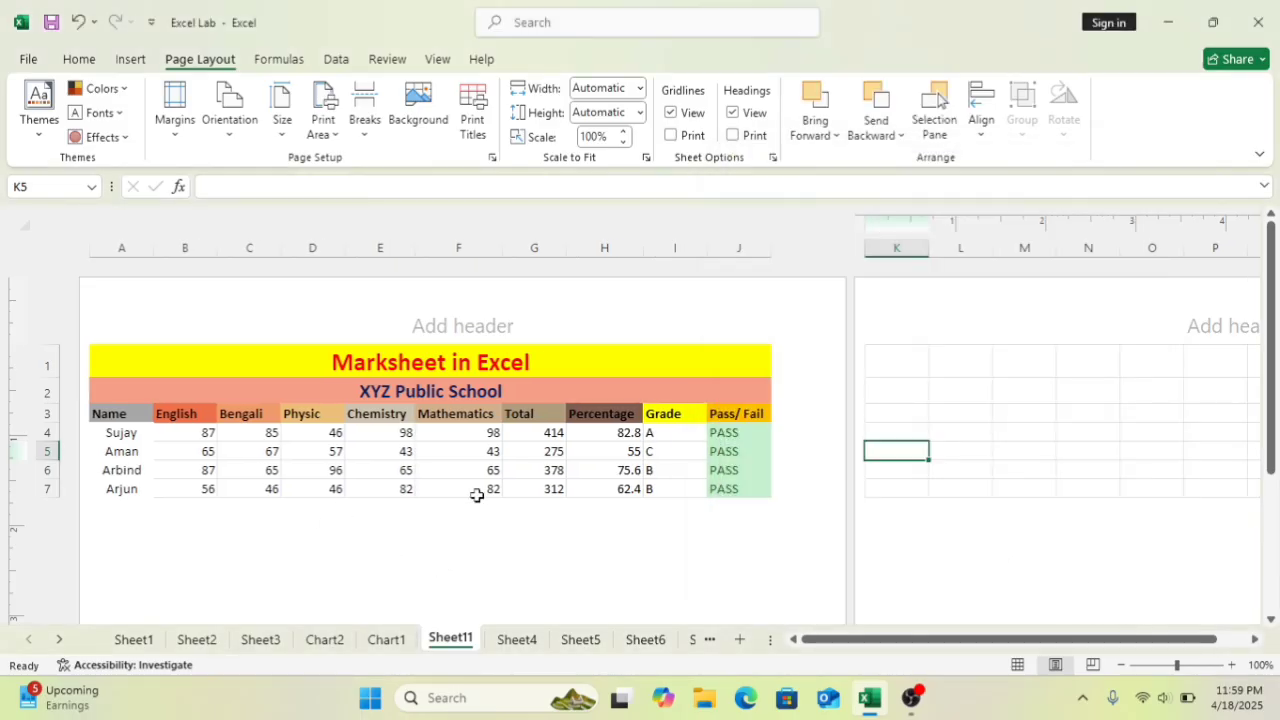
- Look over the pages with the custom margins, and review the margin settings in Page Setup without changing them
scroll(657, 412, "down", 3)
scroll(657, 412, "up", 3)
left_click(175, 110)
left_click(203, 480)
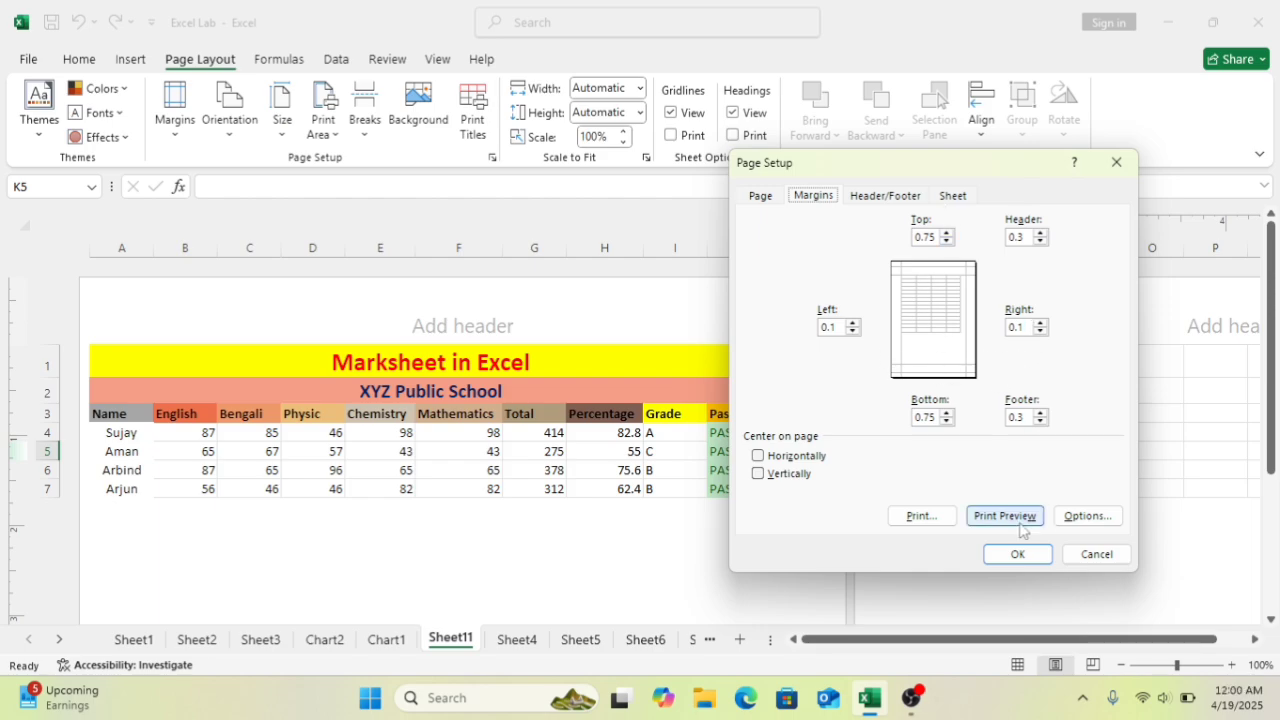
left_click(1080, 555)
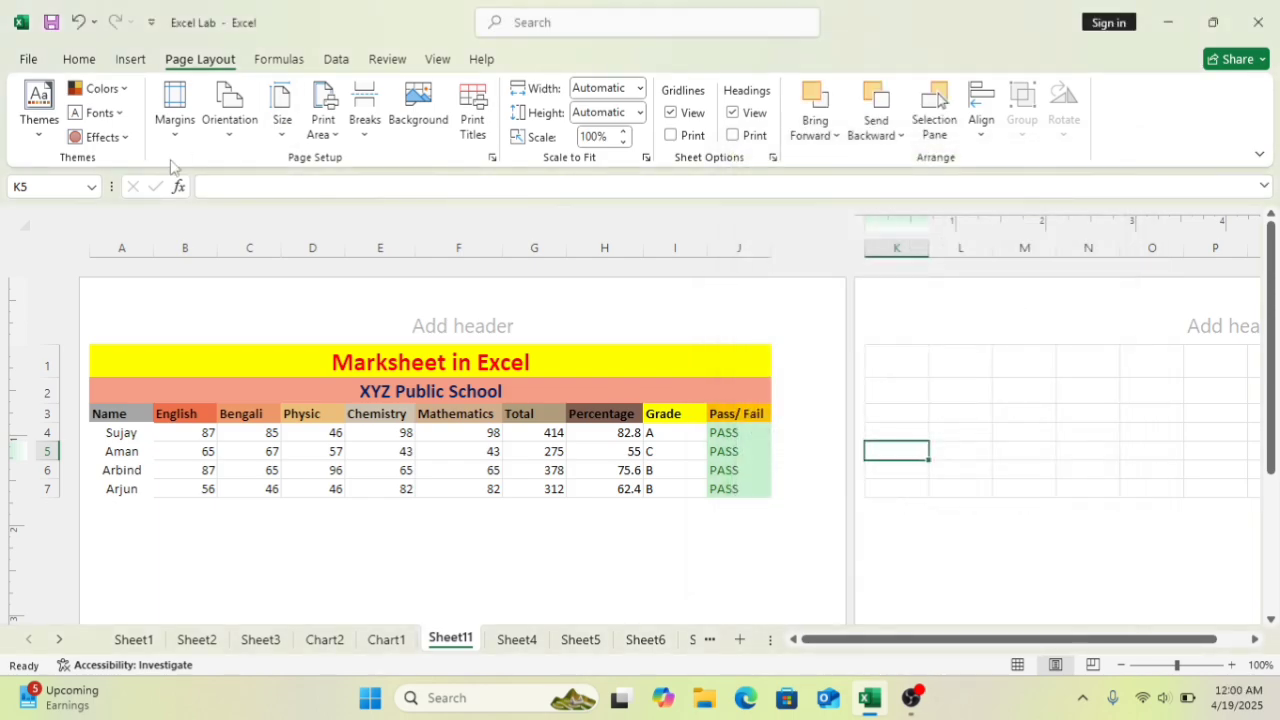
- Apply the Normal margins preset to the sheet and choose Portrait as its page orientation
left_click(175, 115)
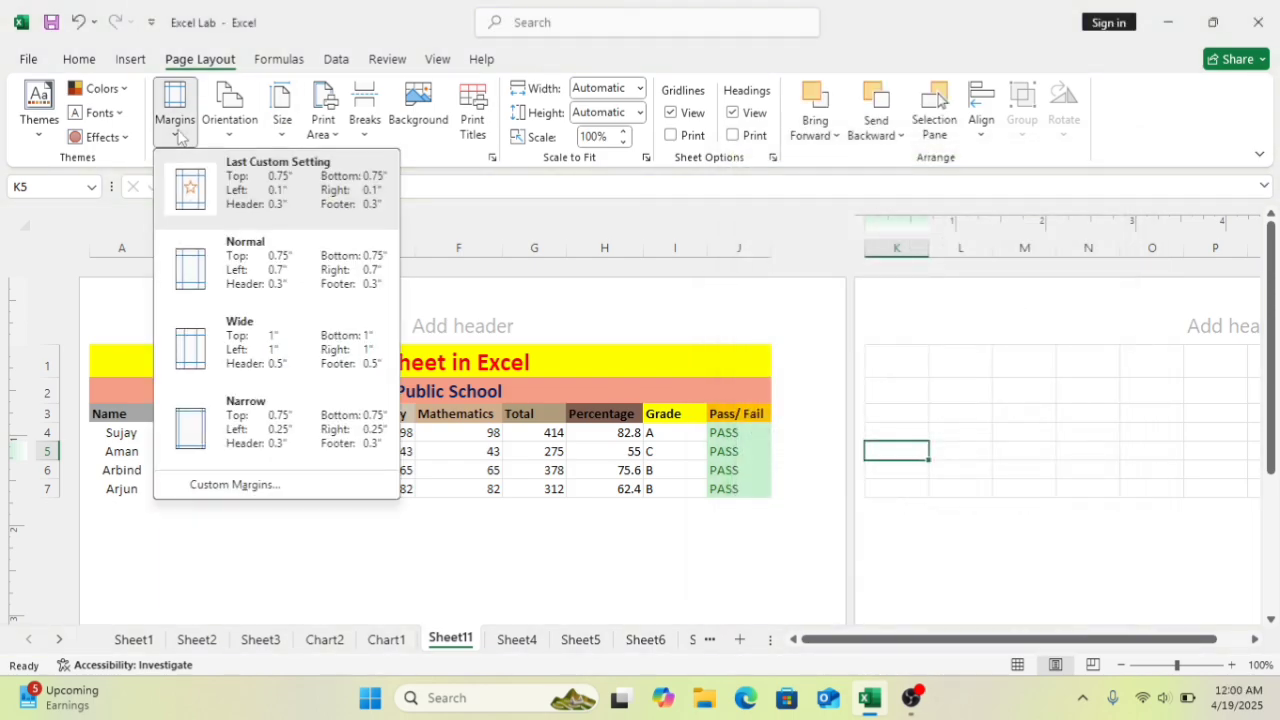
left_click(238, 272)
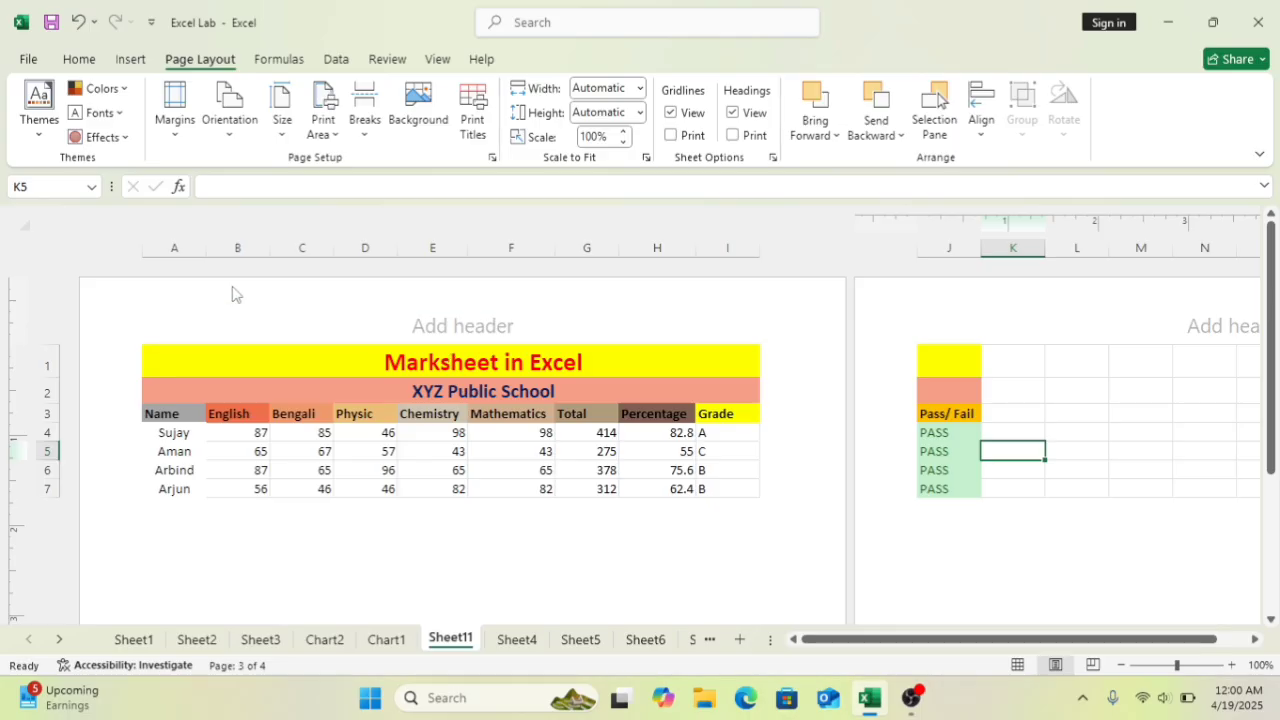
left_click(230, 140)
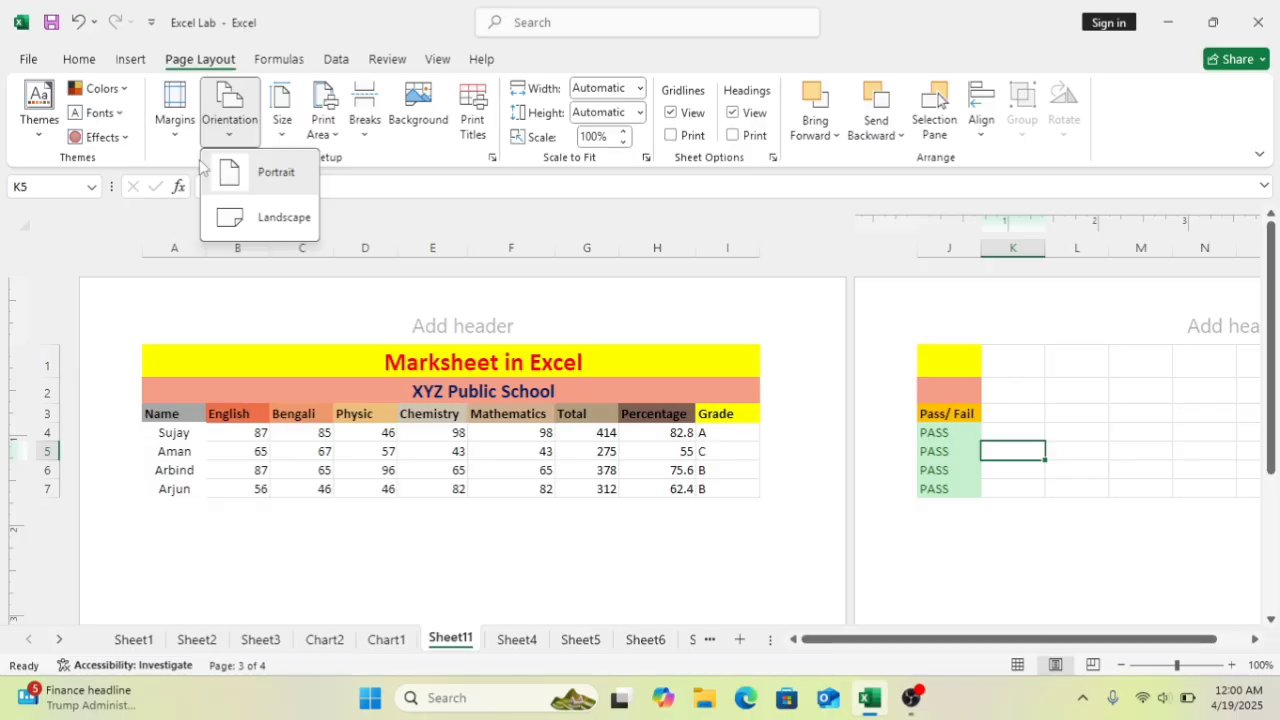
left_click(283, 176)
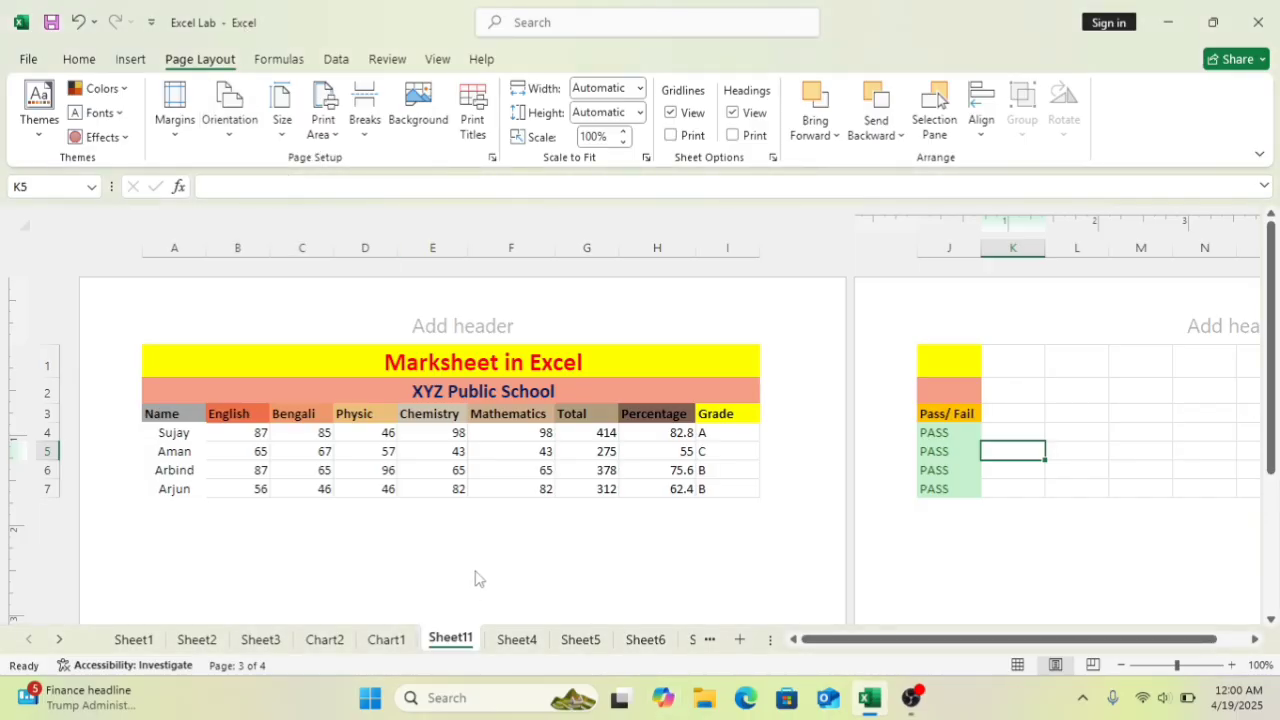
- Look over the portrait pages, try Landscape orientation on the marksheet, and return it to Portrait
scroll(500, 520, "down", 3)
scroll(500, 520, "up", 3)
scroll(500, 520, "down", 5)
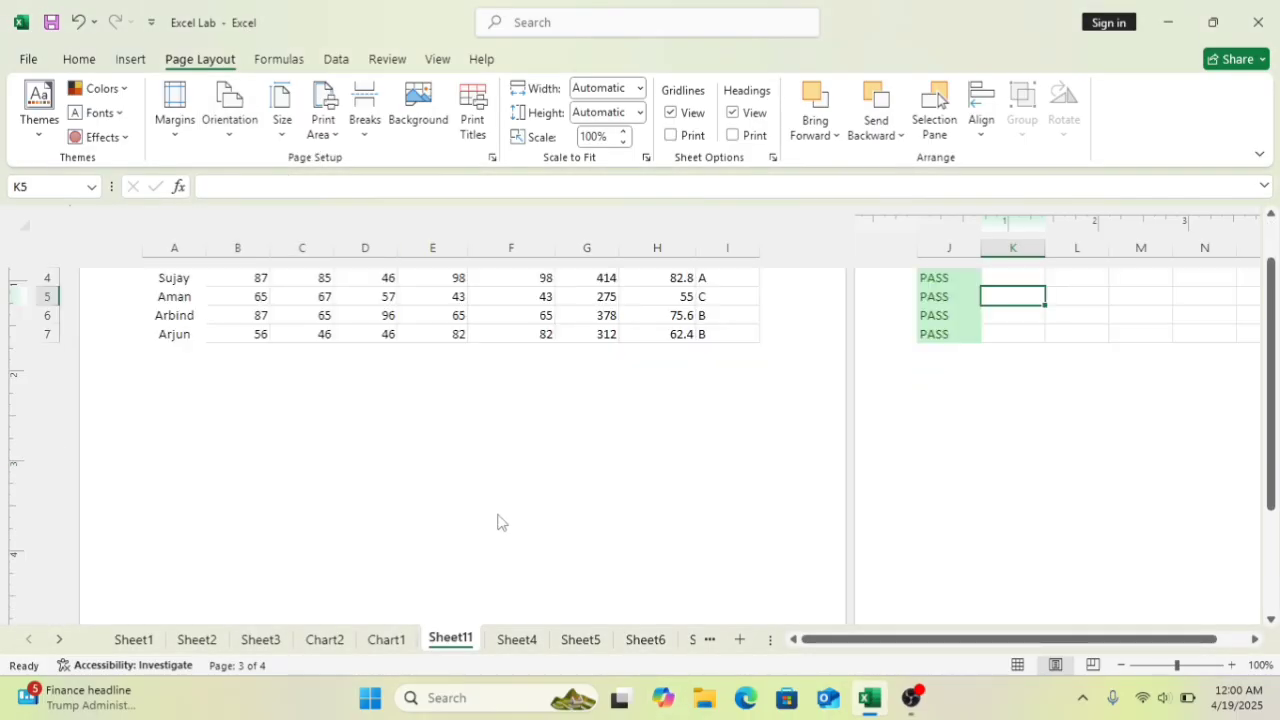
scroll(500, 520, "up", 5)
scroll(500, 521, "down", 3)
scroll(500, 521, "up", 3)
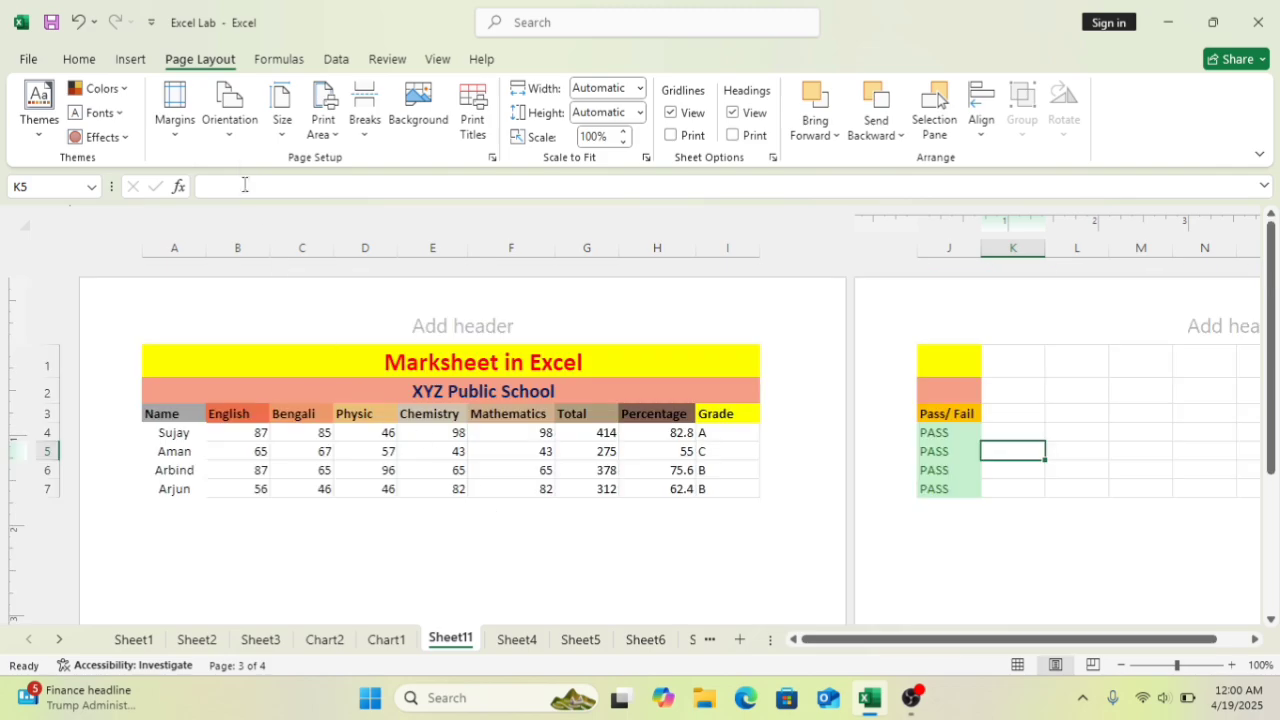
left_click(234, 146)
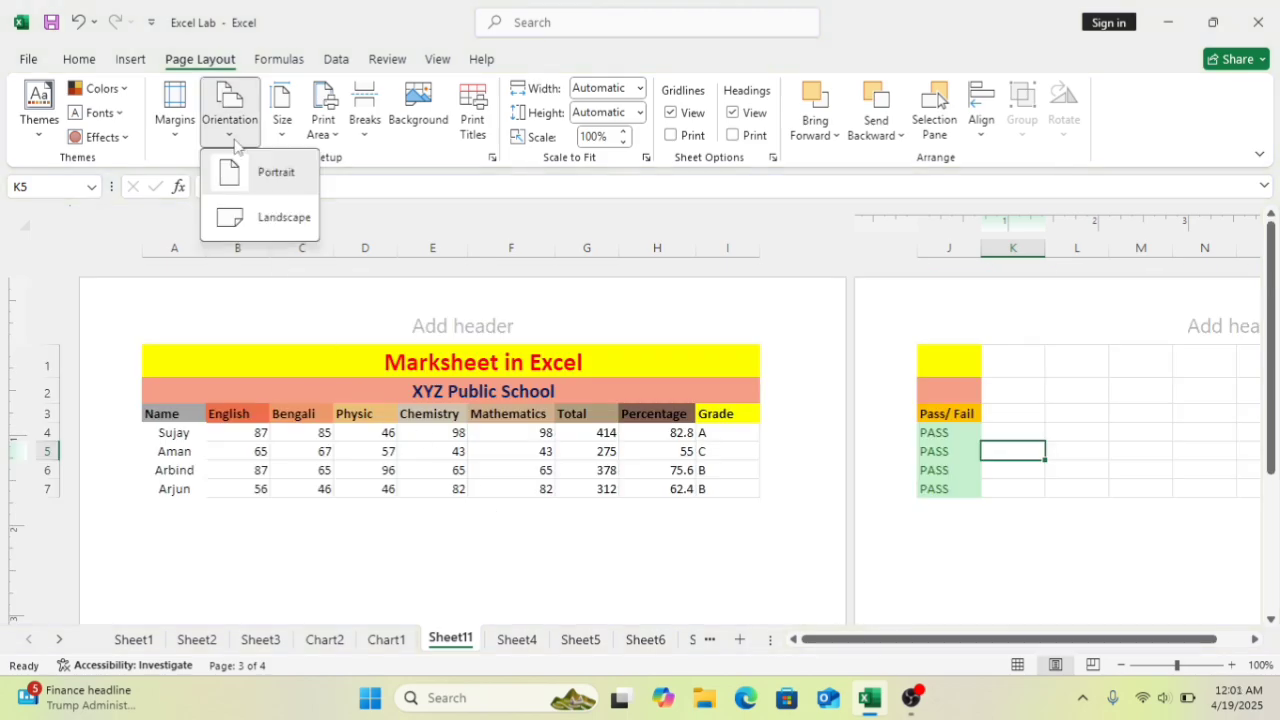
left_click(255, 215)
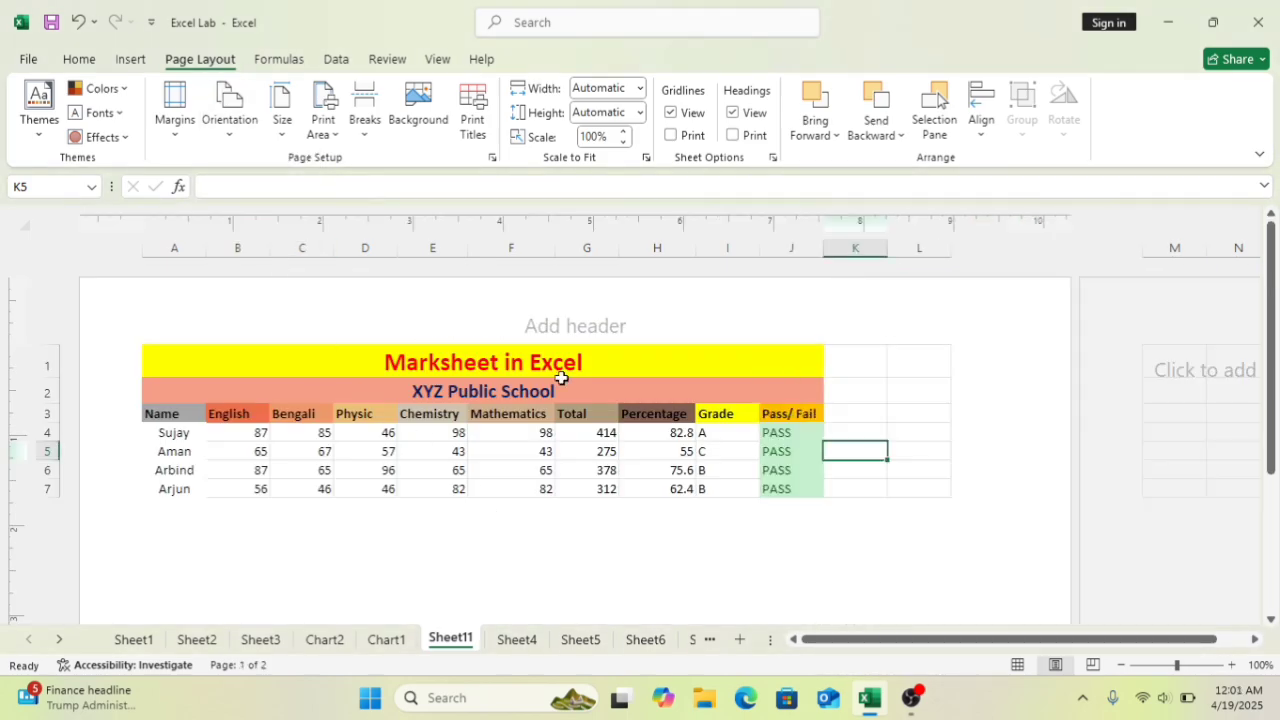
scroll(560, 384, "down", 3)
scroll(561, 382, "up", 3)
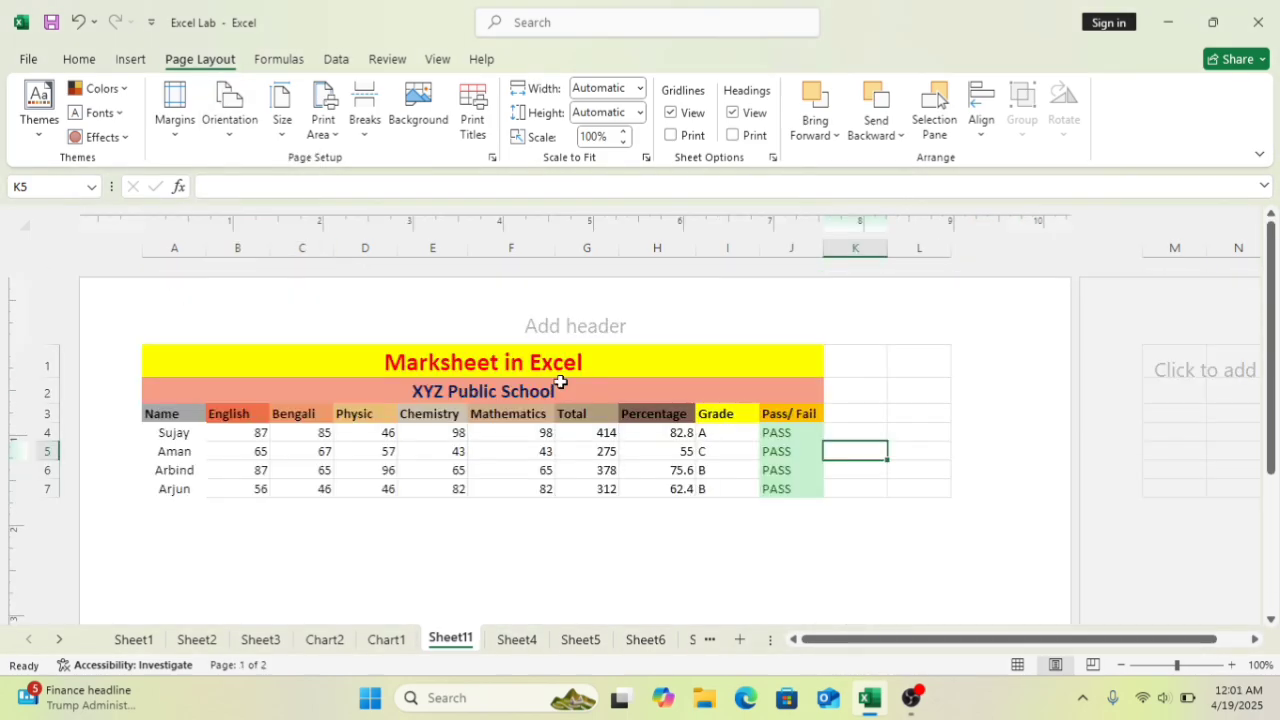
left_click(232, 128)
left_click(252, 178)
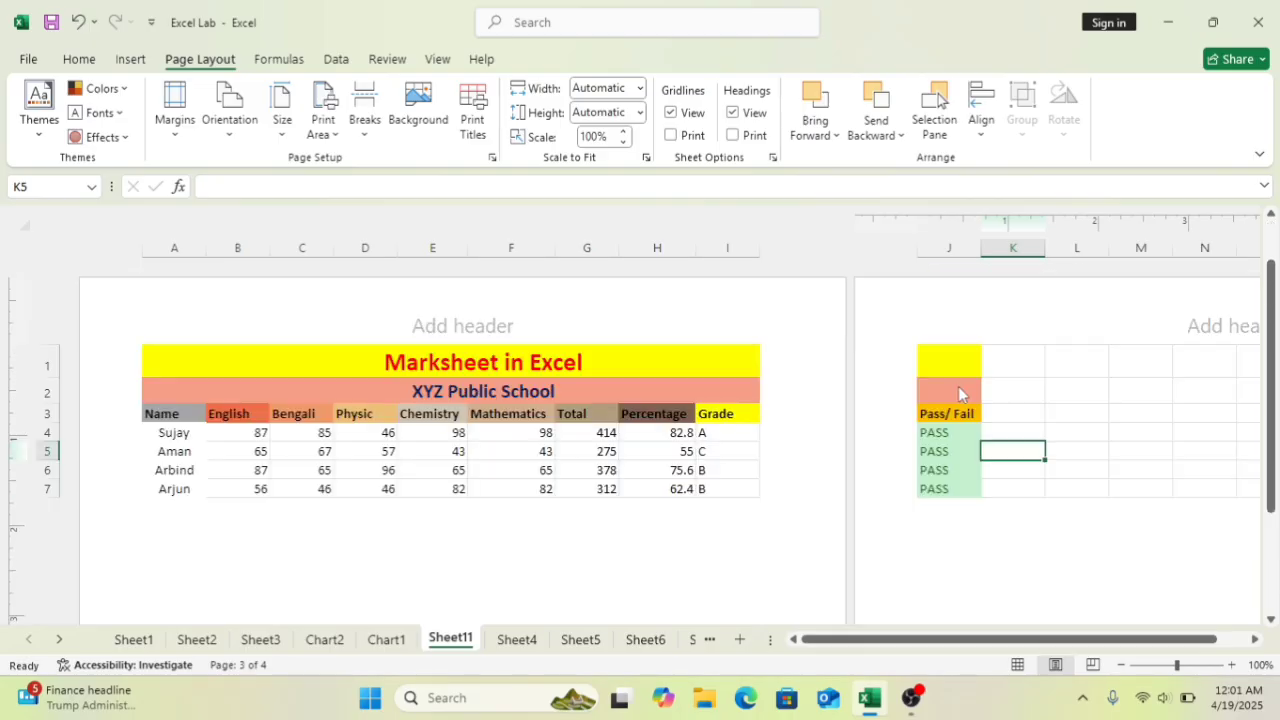
- Switch the marksheet pages to Landscape once more and restore the Portrait orientation
left_click(229, 112)
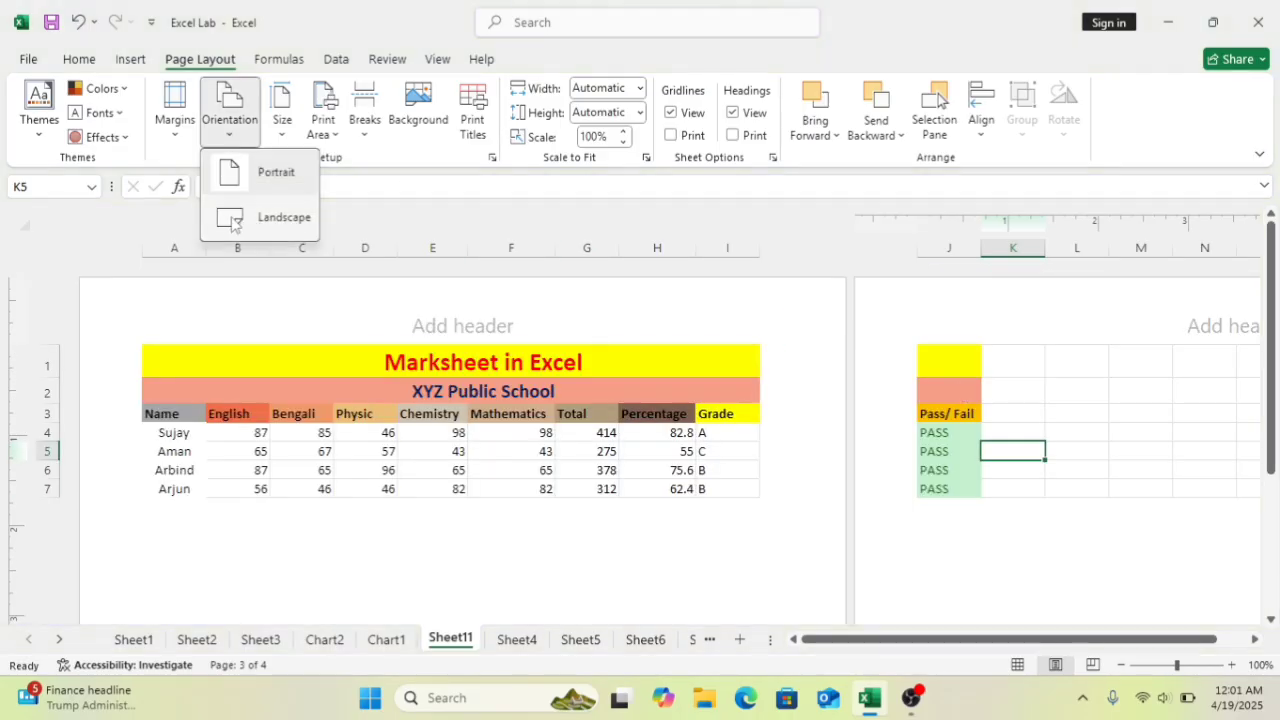
left_click(265, 220)
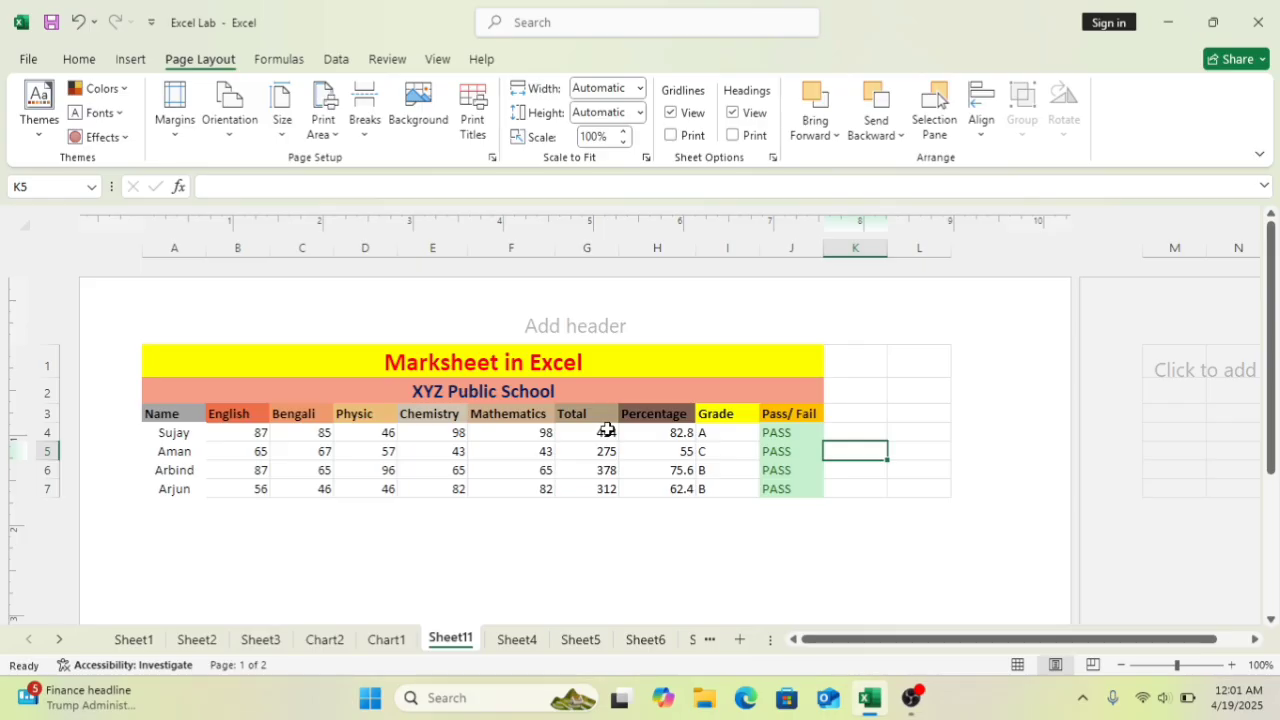
left_click(232, 128)
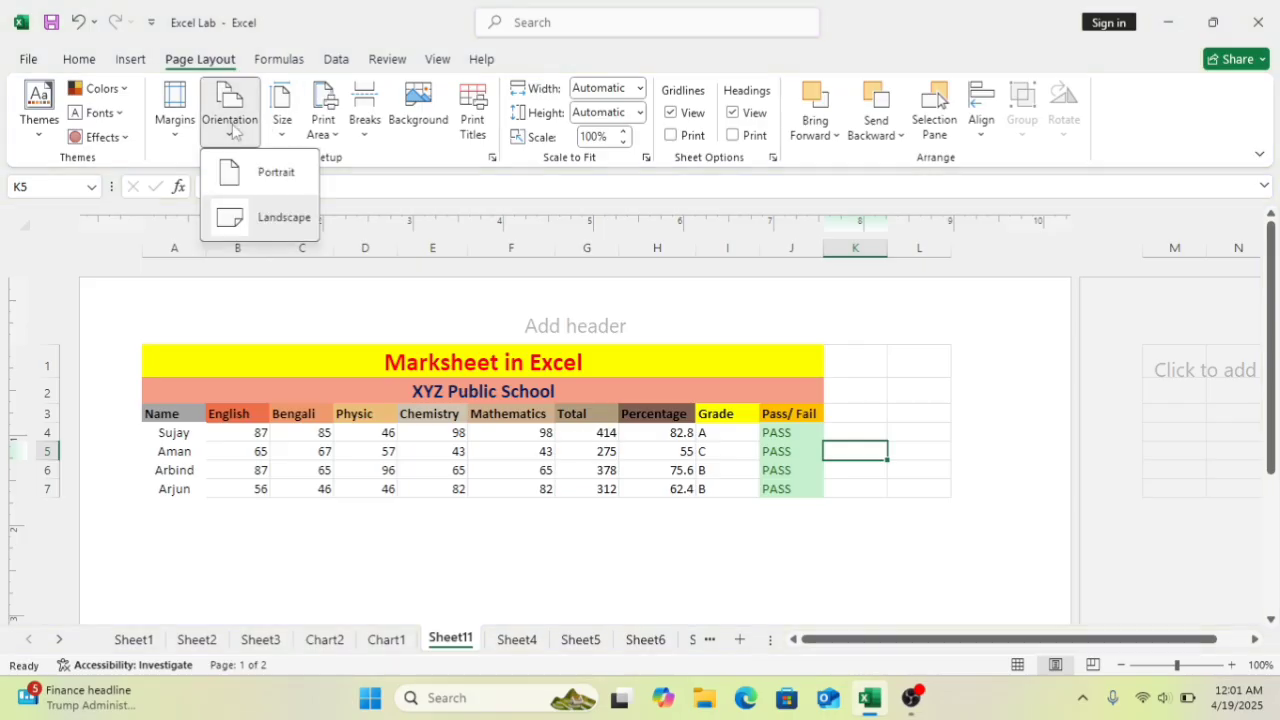
left_click(245, 172)
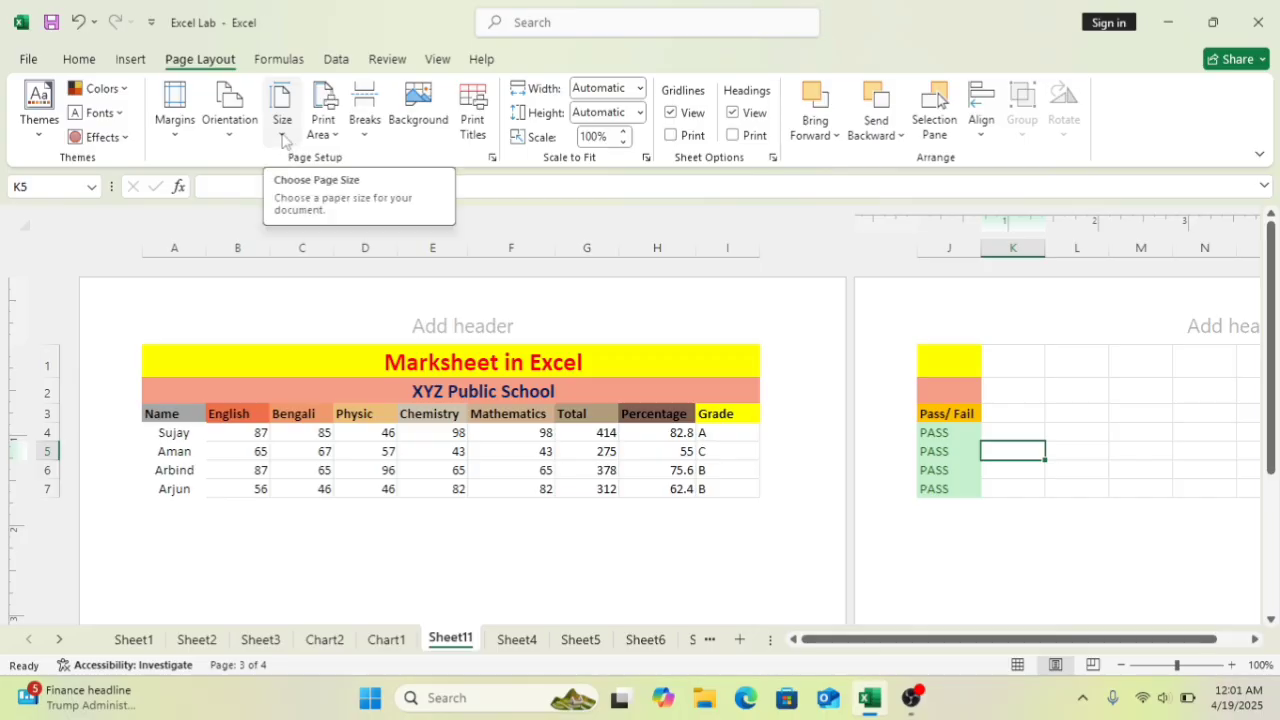
- Set the sheet's paper size to A4
left_click(283, 136)
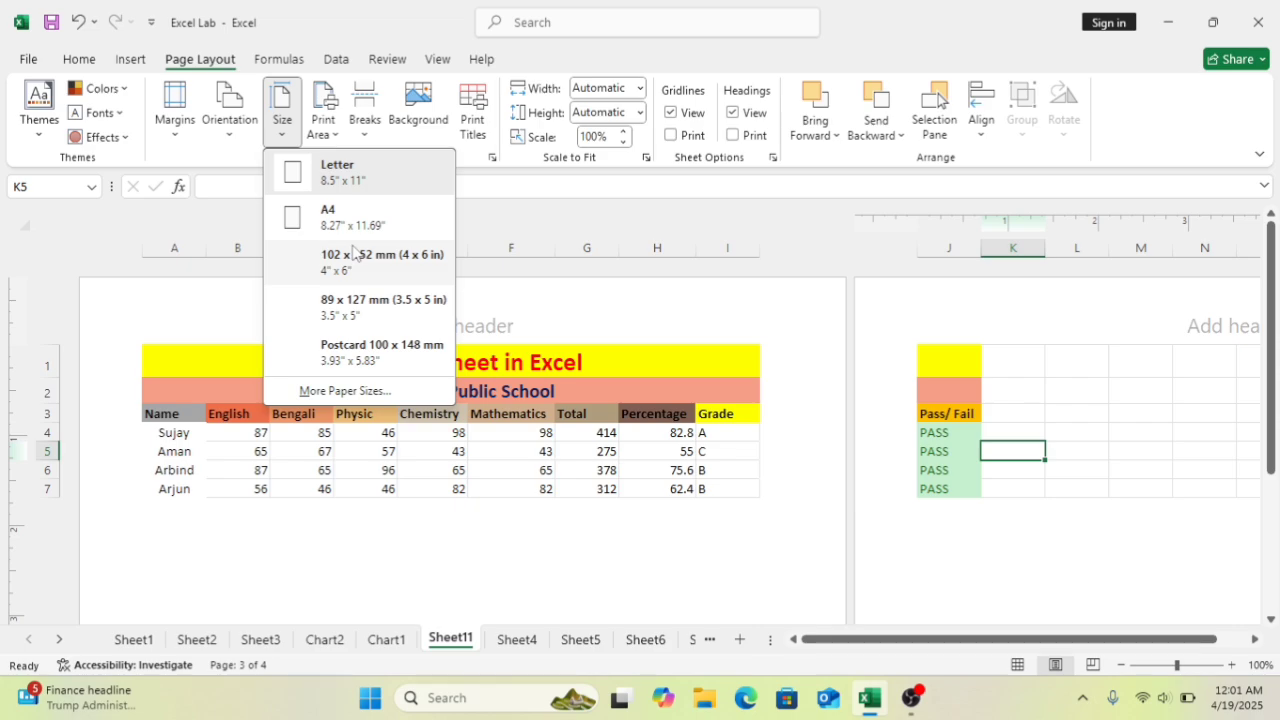
left_click(344, 219)
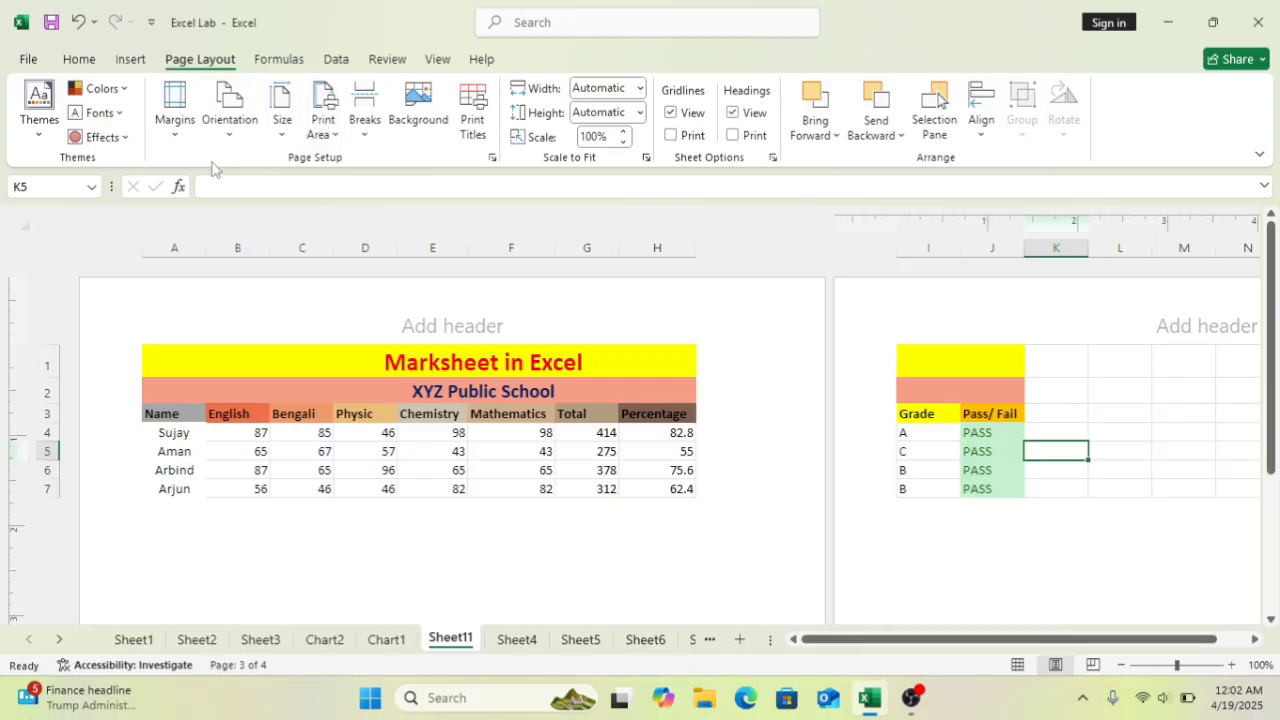
left_click(282, 112)
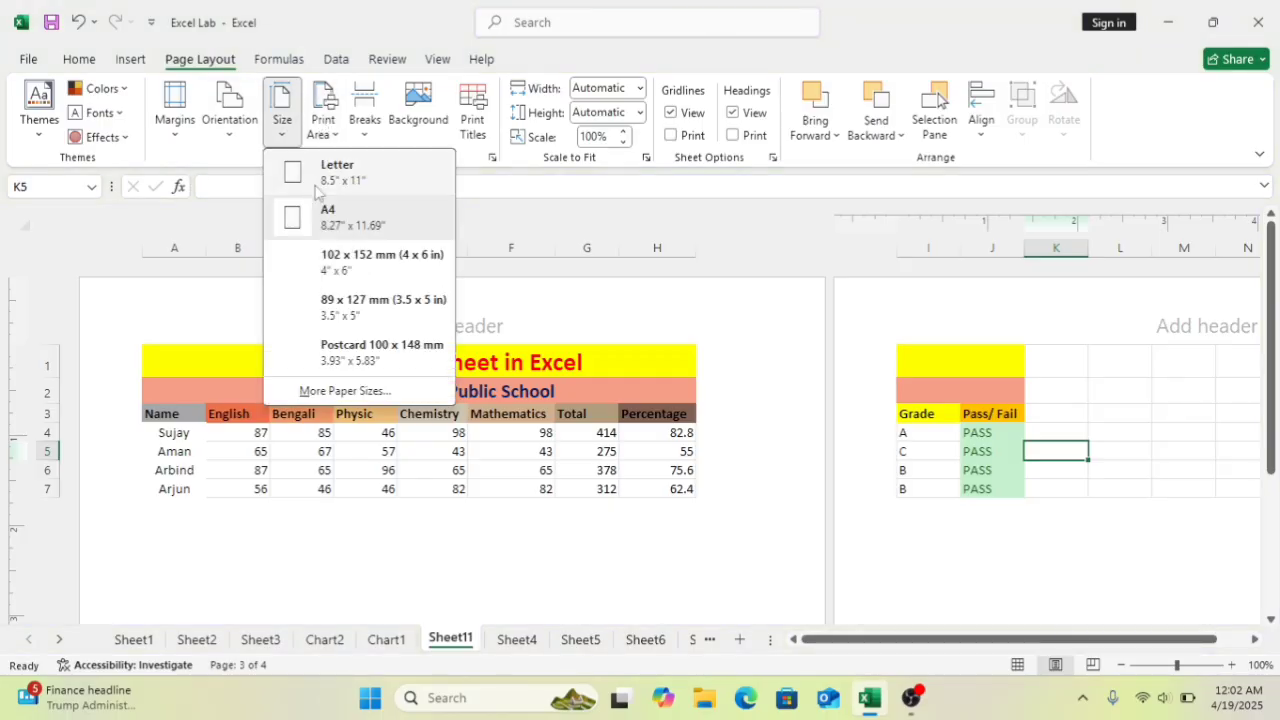
left_click(340, 228)
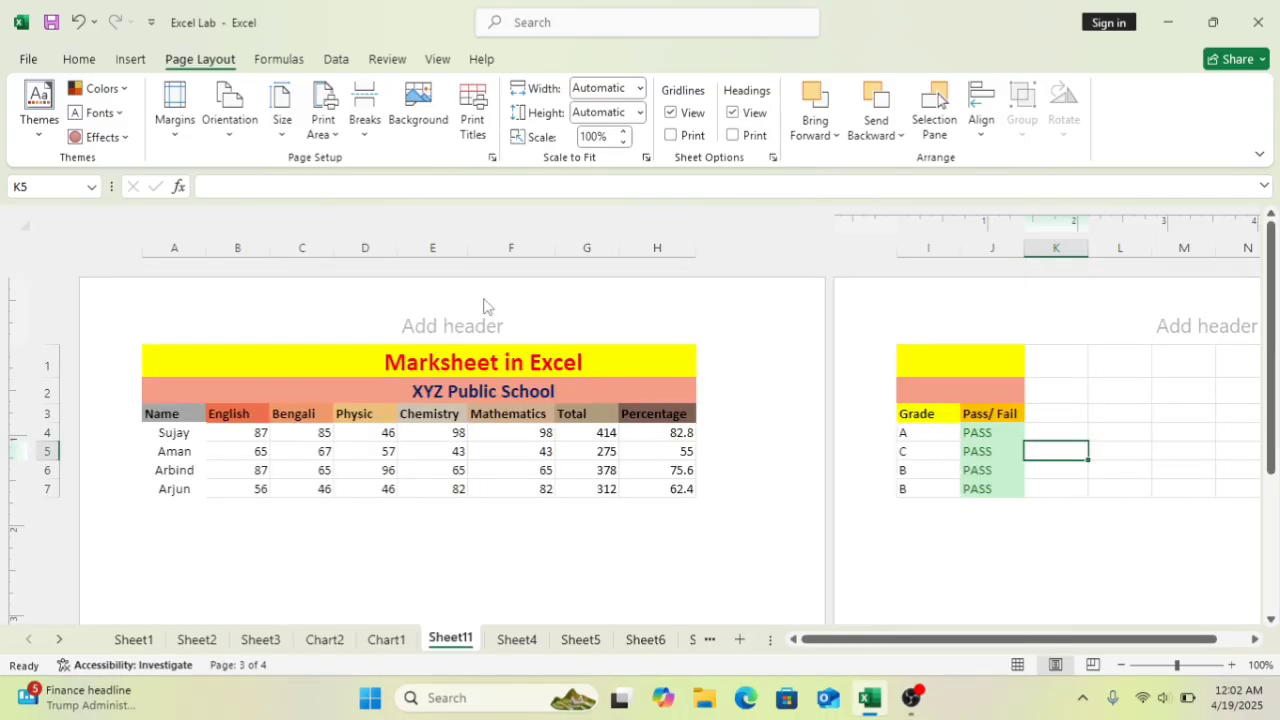
- Switch the sheet to Normal view, check how the marksheet looks in the print preview, and return to the sheet
left_click(1017, 665)
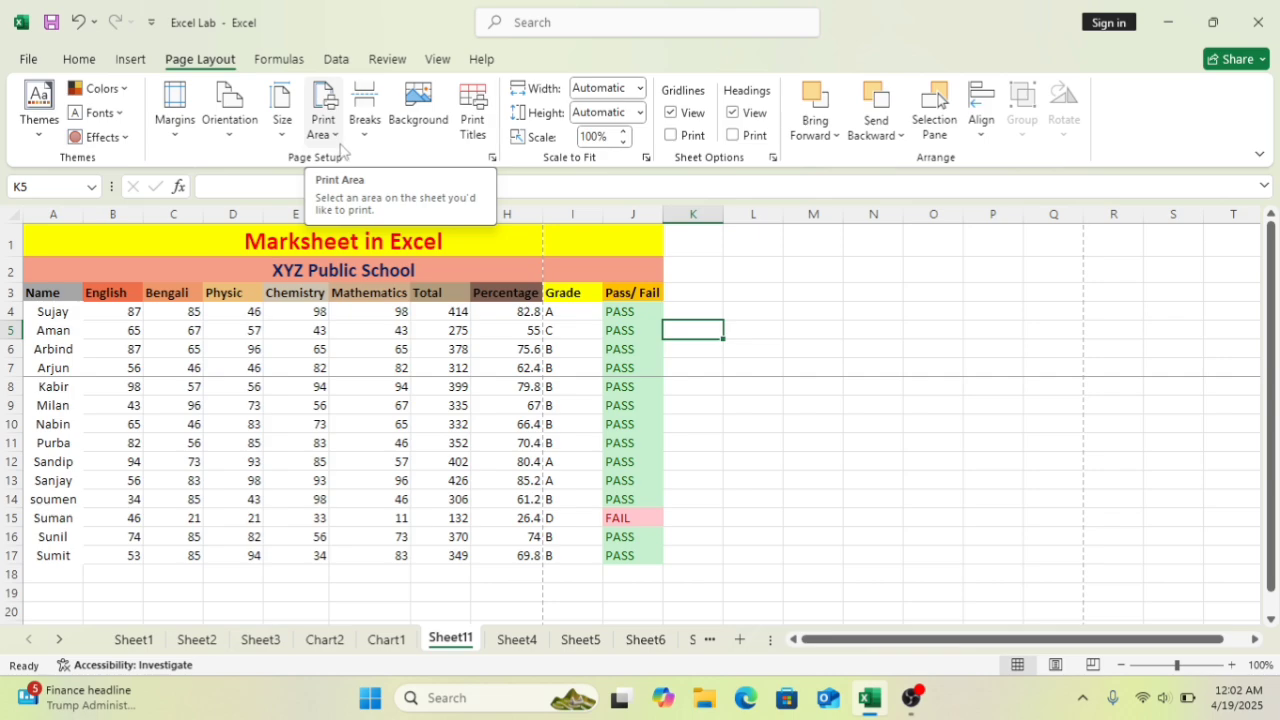
left_click(785, 350)
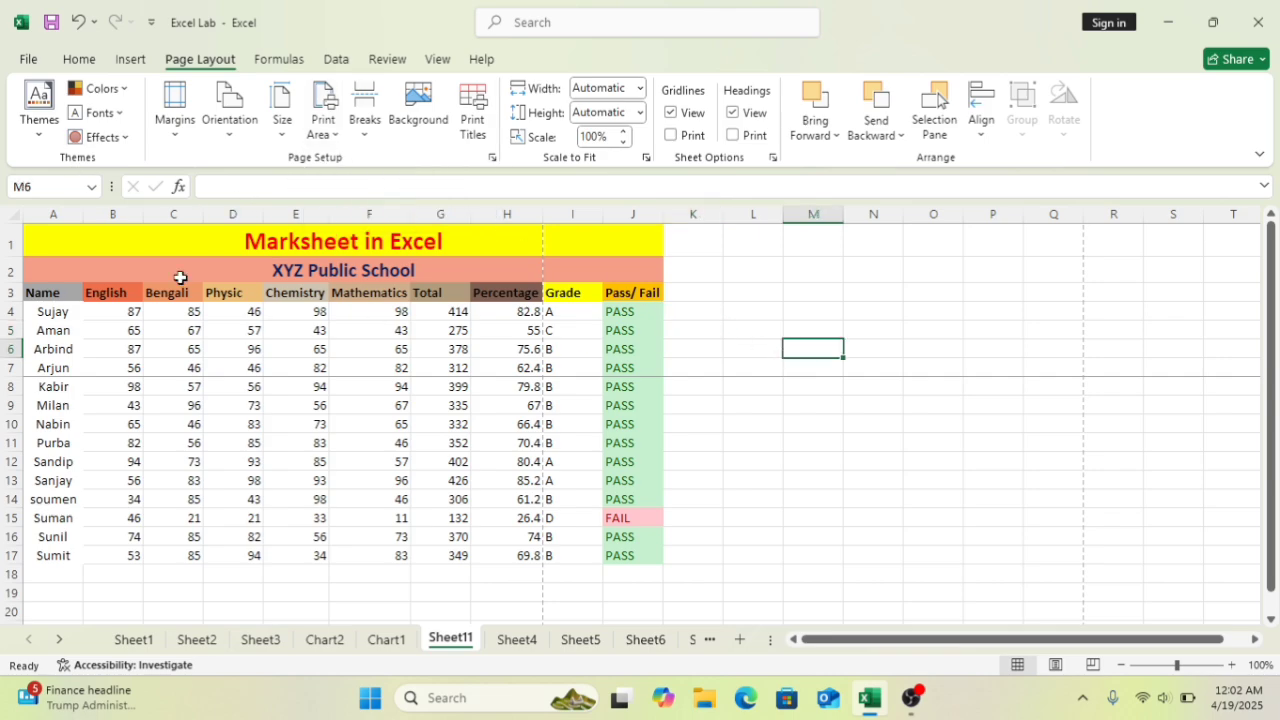
left_click(29, 62)
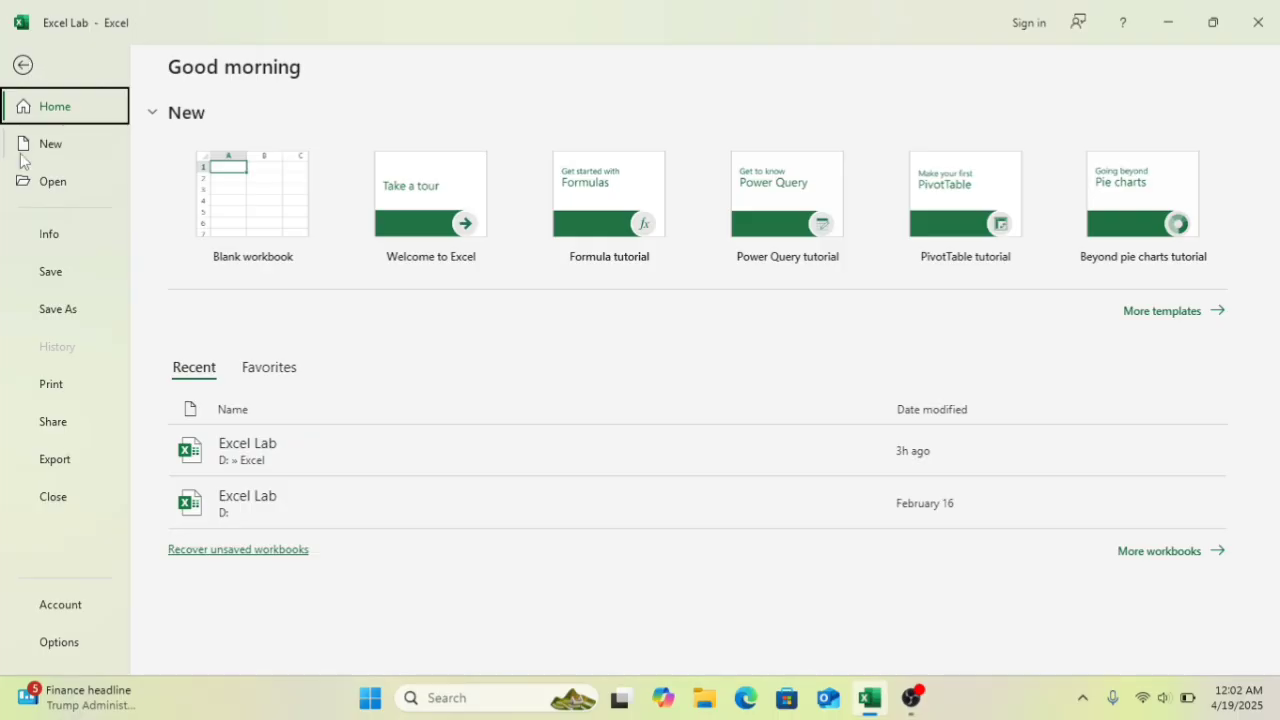
left_click(56, 386)
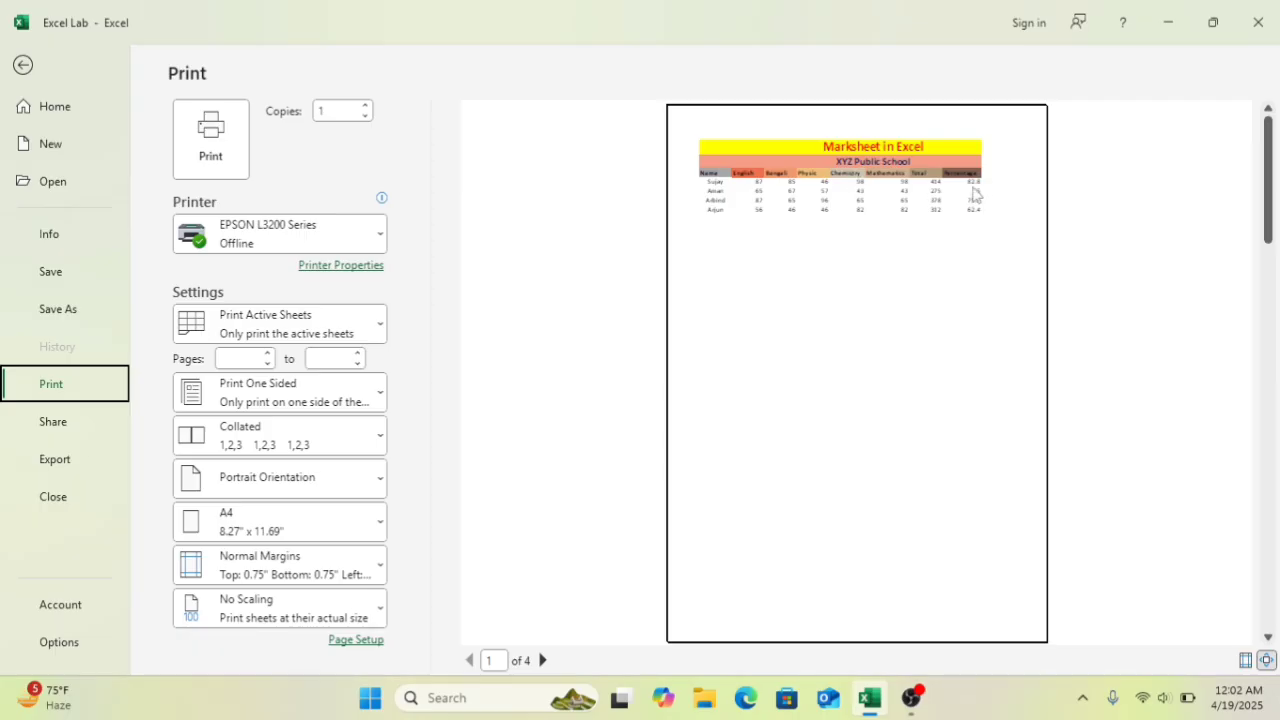
left_click(23, 65)
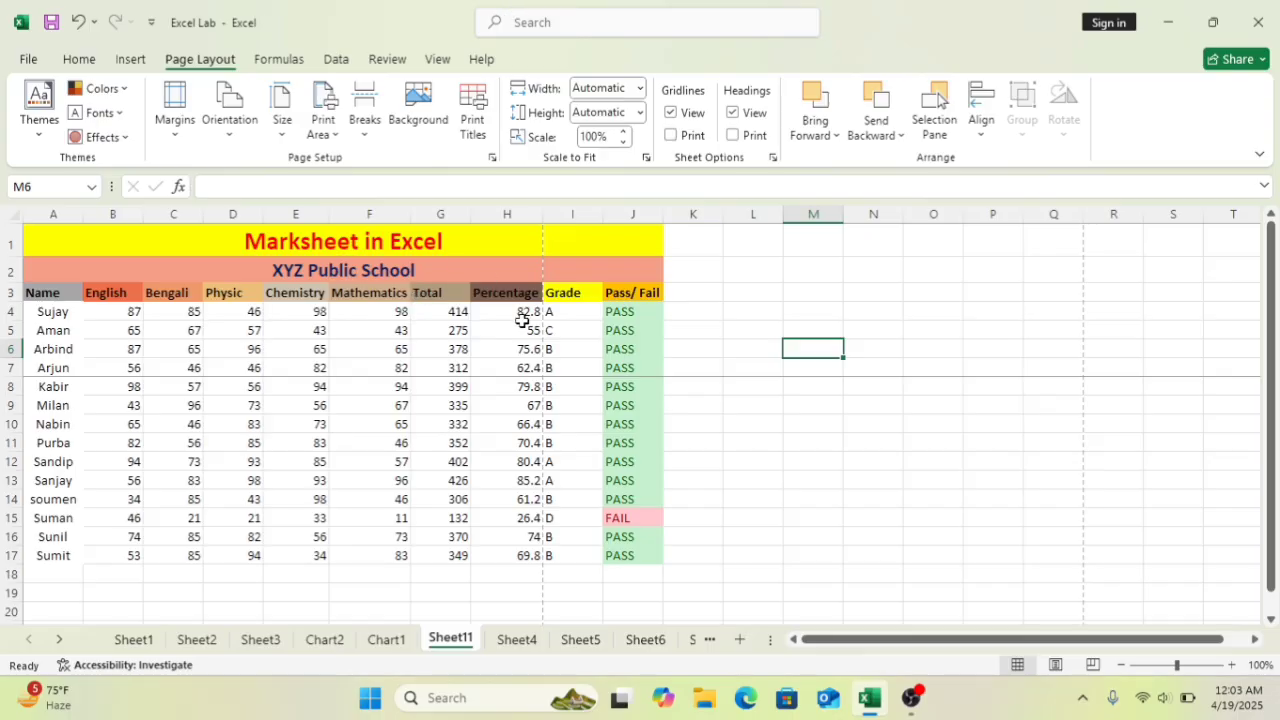
- Set the cells from the Name heading through the last Total value (A3:G17) as the print area
left_click_drag(47, 292, 463, 561)
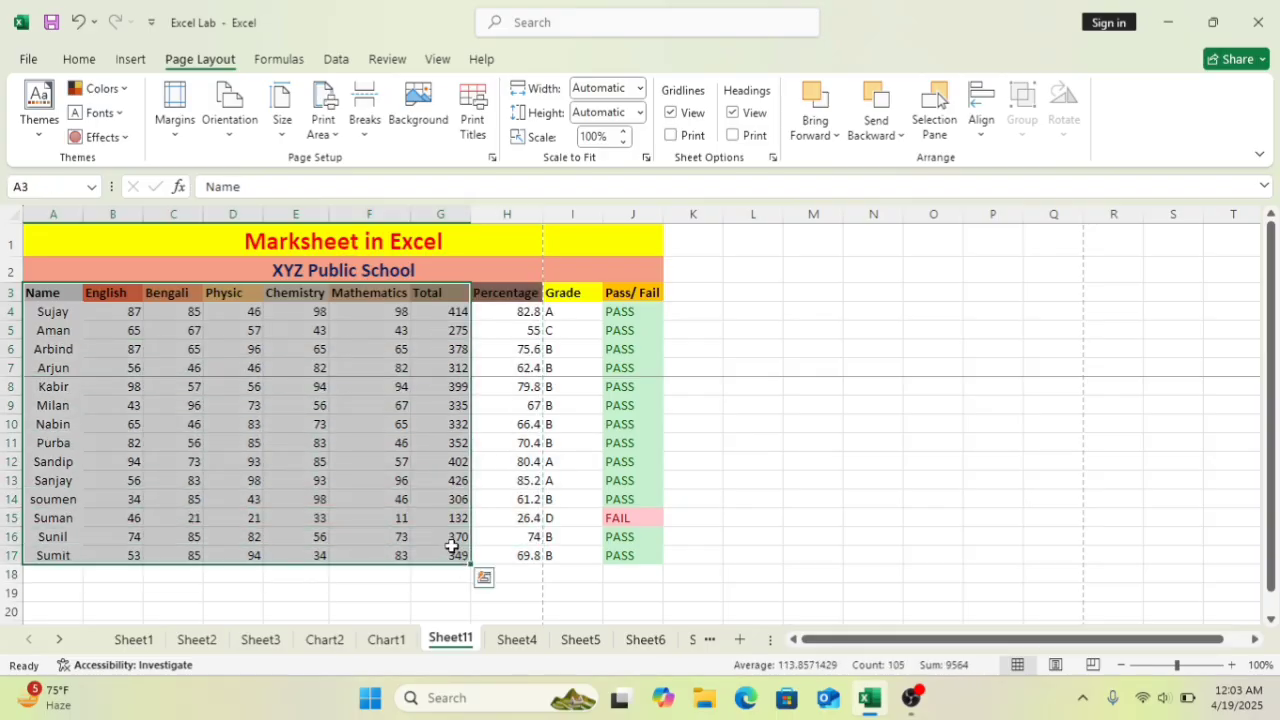
left_click(332, 128)
left_click(352, 164)
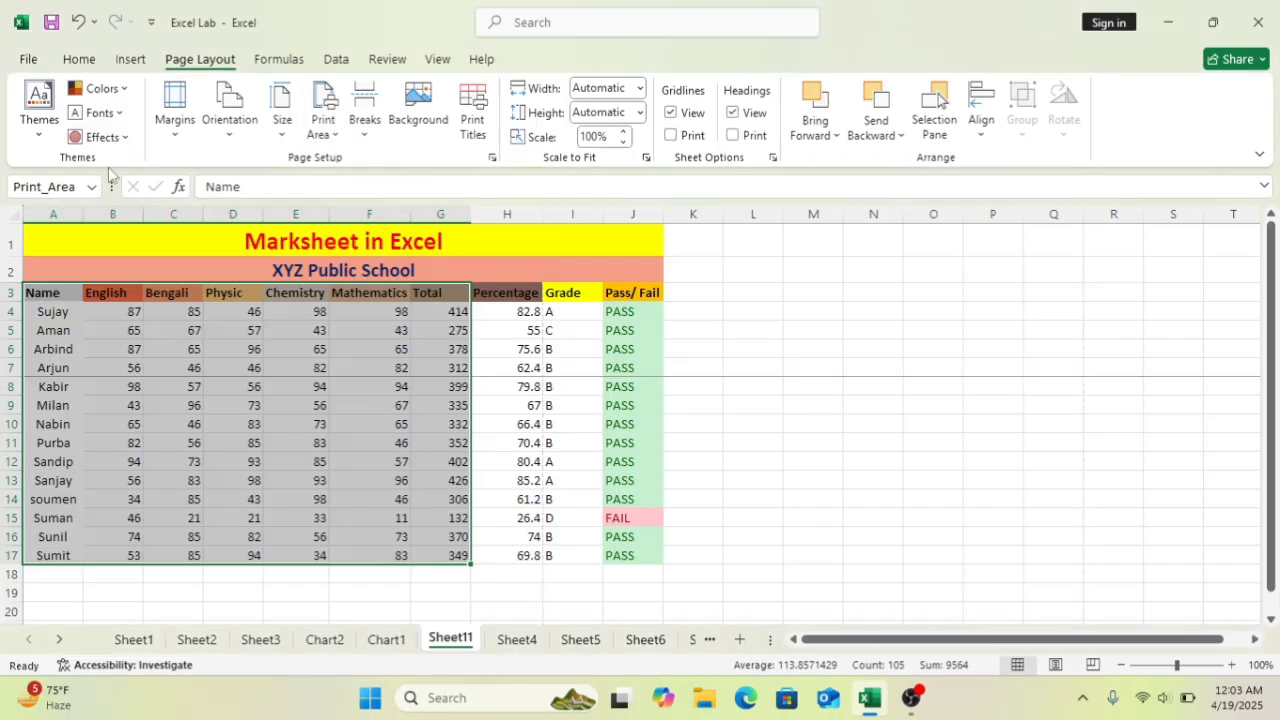
- Examine both pages of the print preview for the chosen print area and return to the sheet
left_click(30, 62)
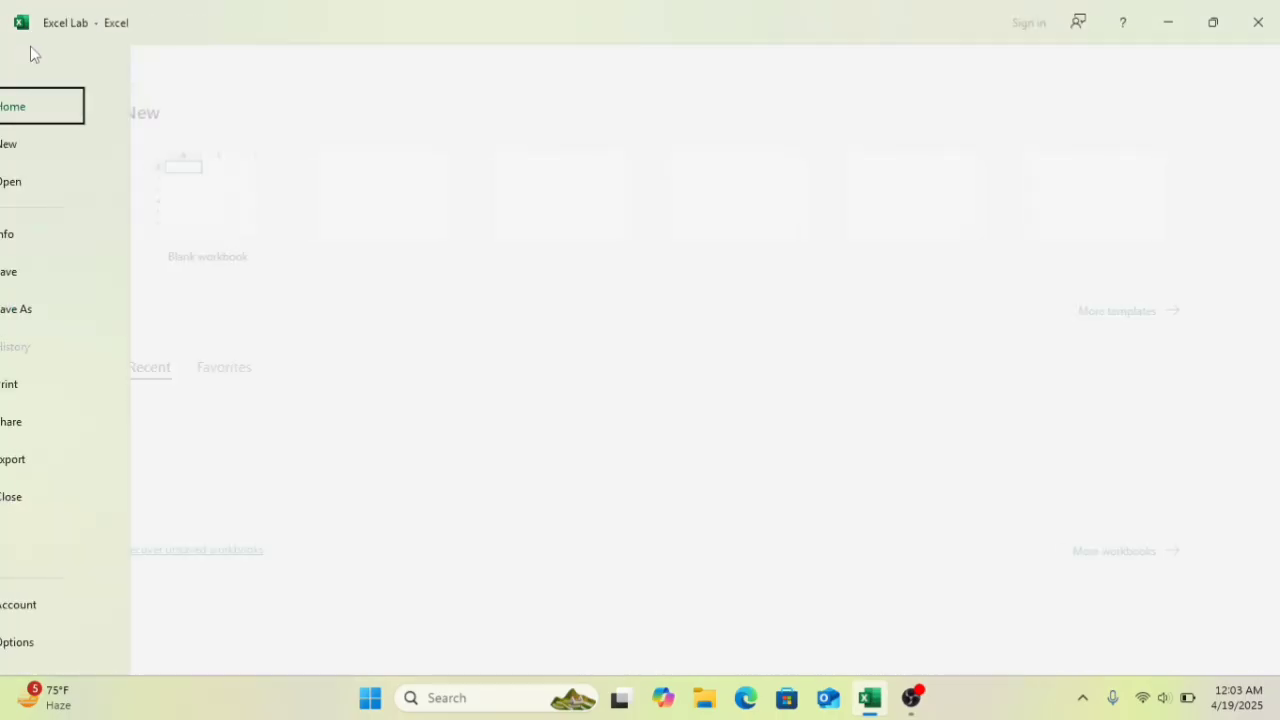
left_click(49, 382)
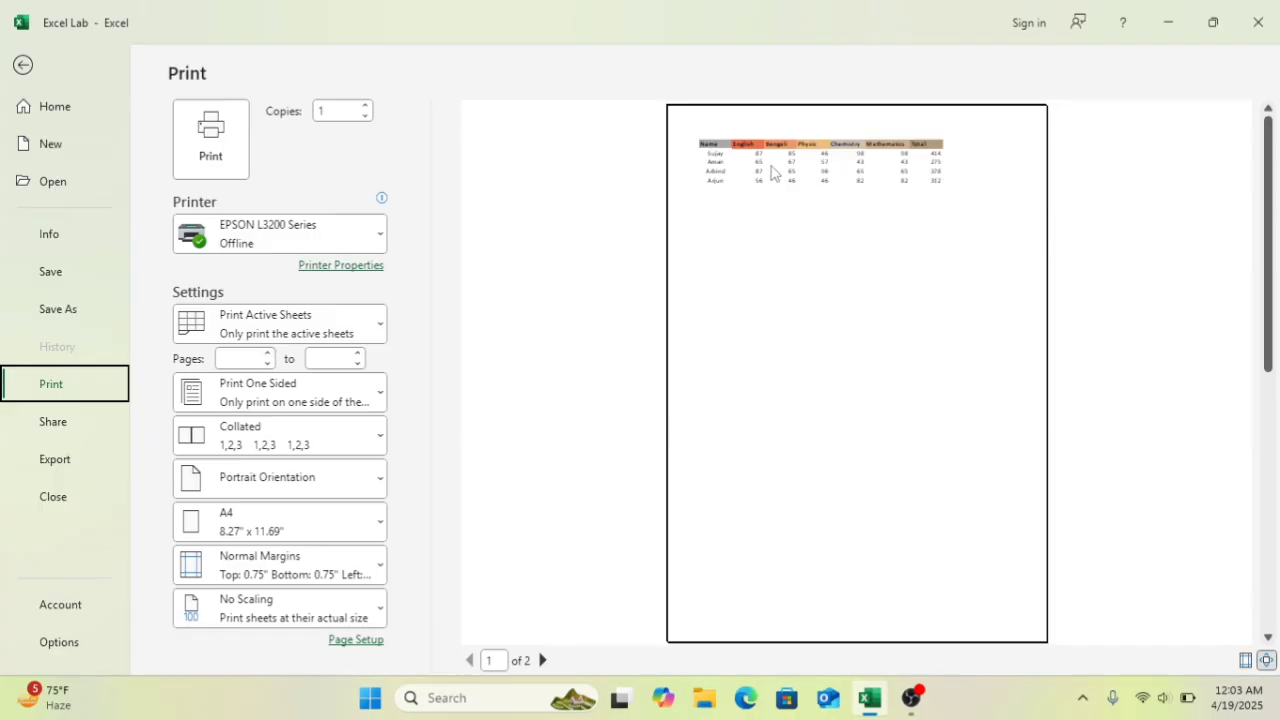
left_click(772, 164)
left_click(772, 164)
scroll(772, 164, "down", 3)
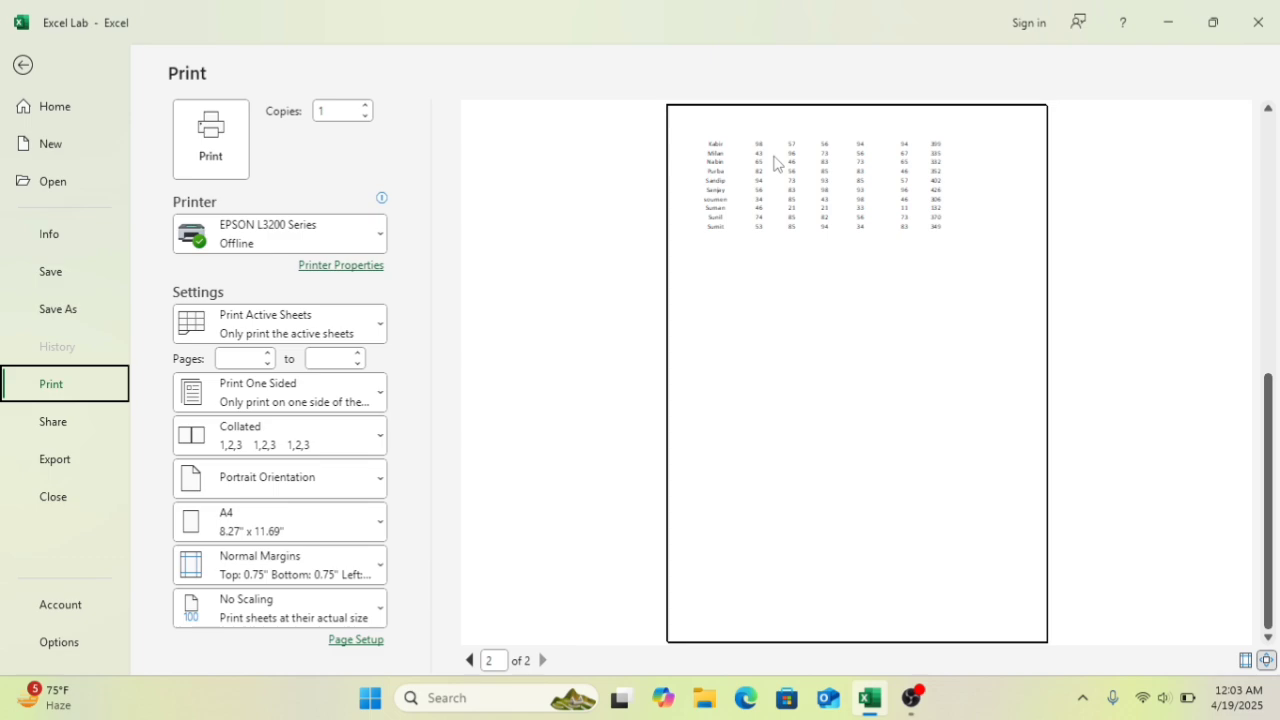
scroll(774, 163, "up", 2)
scroll(774, 163, "down", 2)
scroll(774, 163, "up", 2)
scroll(774, 163, "down", 2)
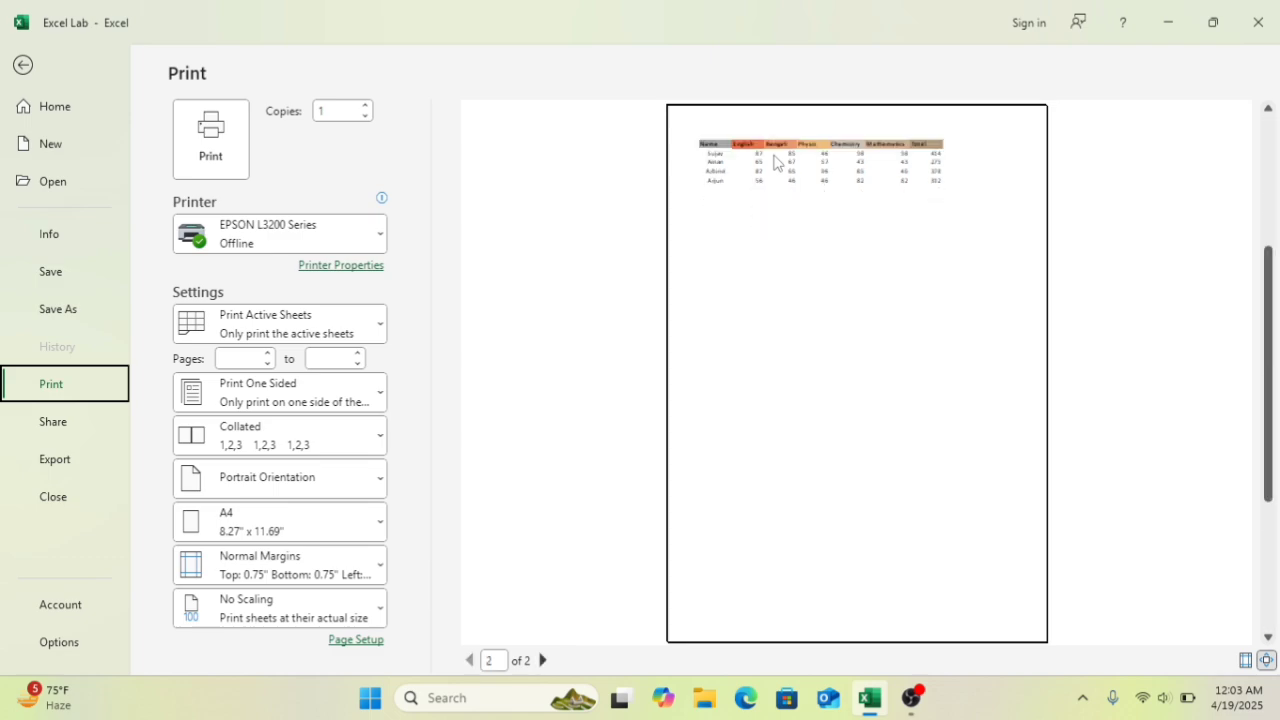
scroll(774, 163, "up", 2)
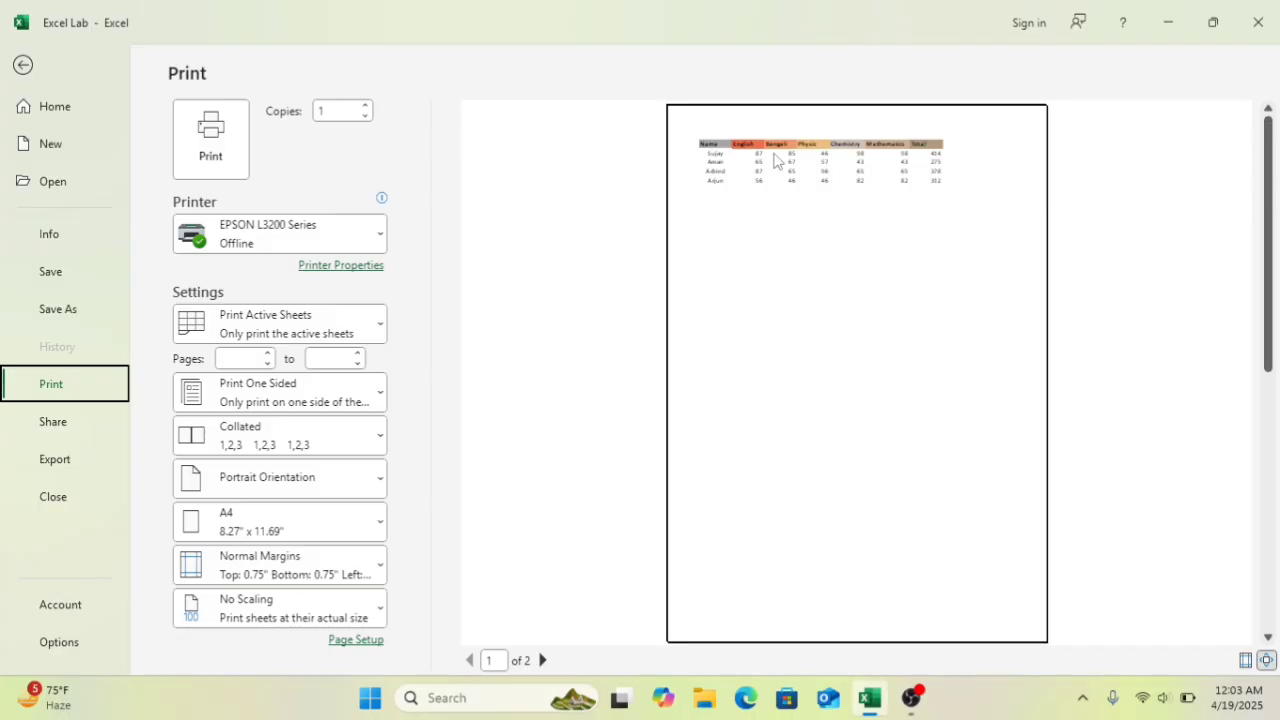
left_click(22, 66)
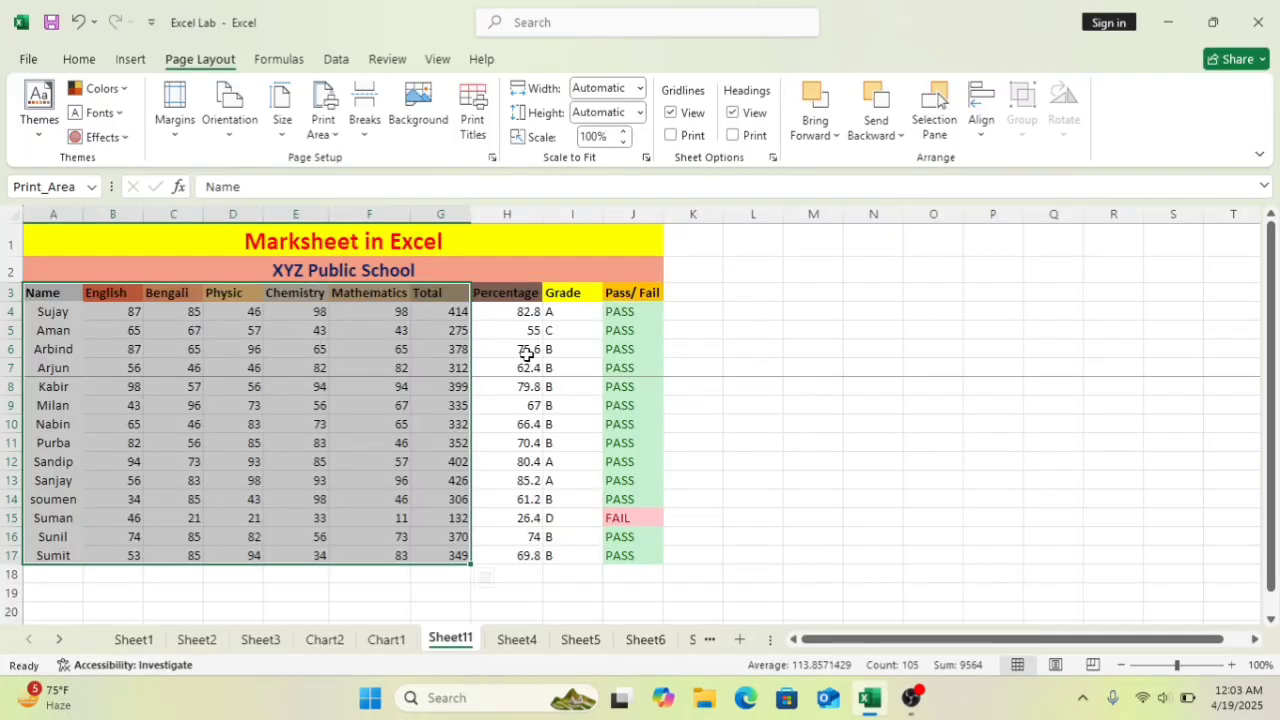
- Clear the sheet's print area and check the whole marksheet again in the print preview
left_click(323, 130)
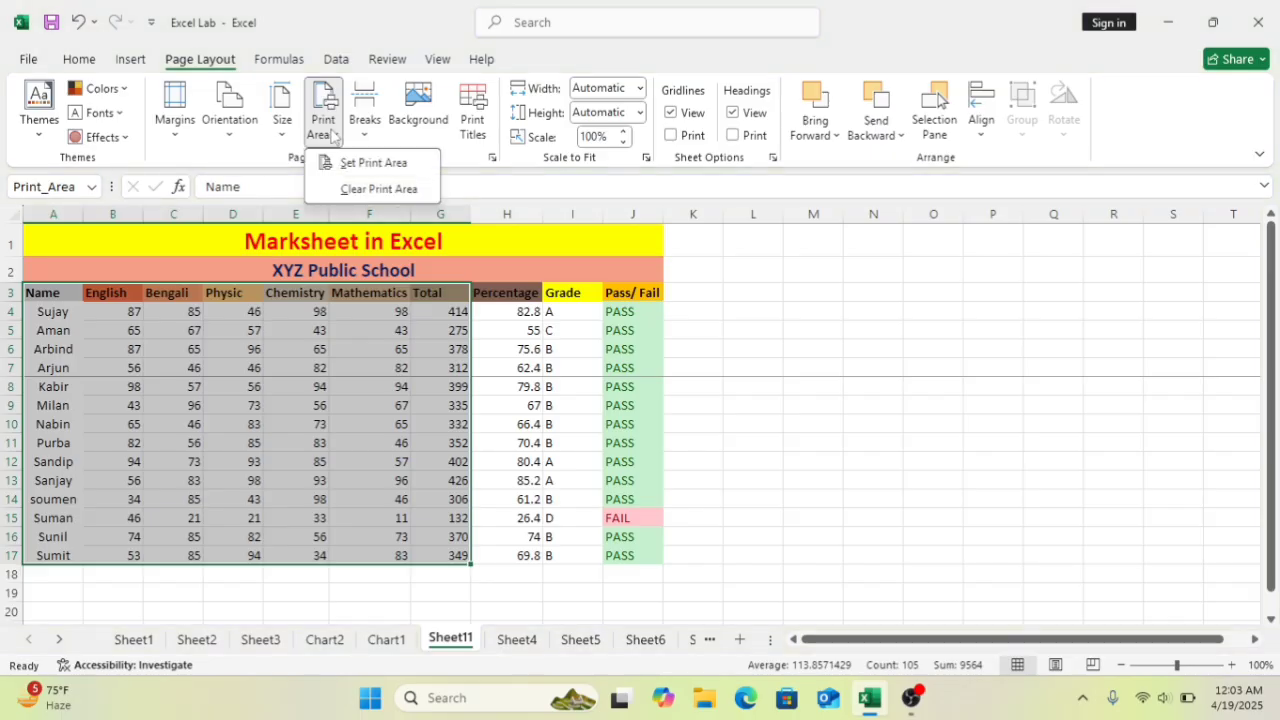
left_click(378, 189)
left_click(888, 388)
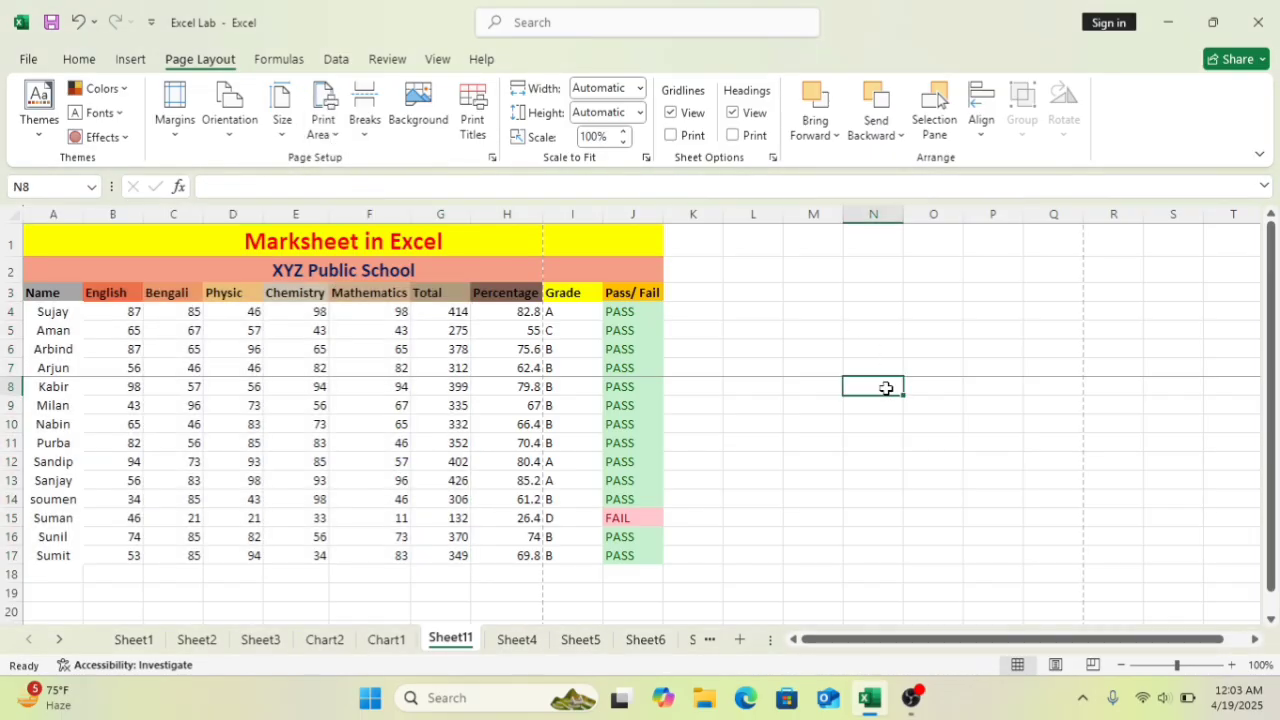
left_click(34, 61)
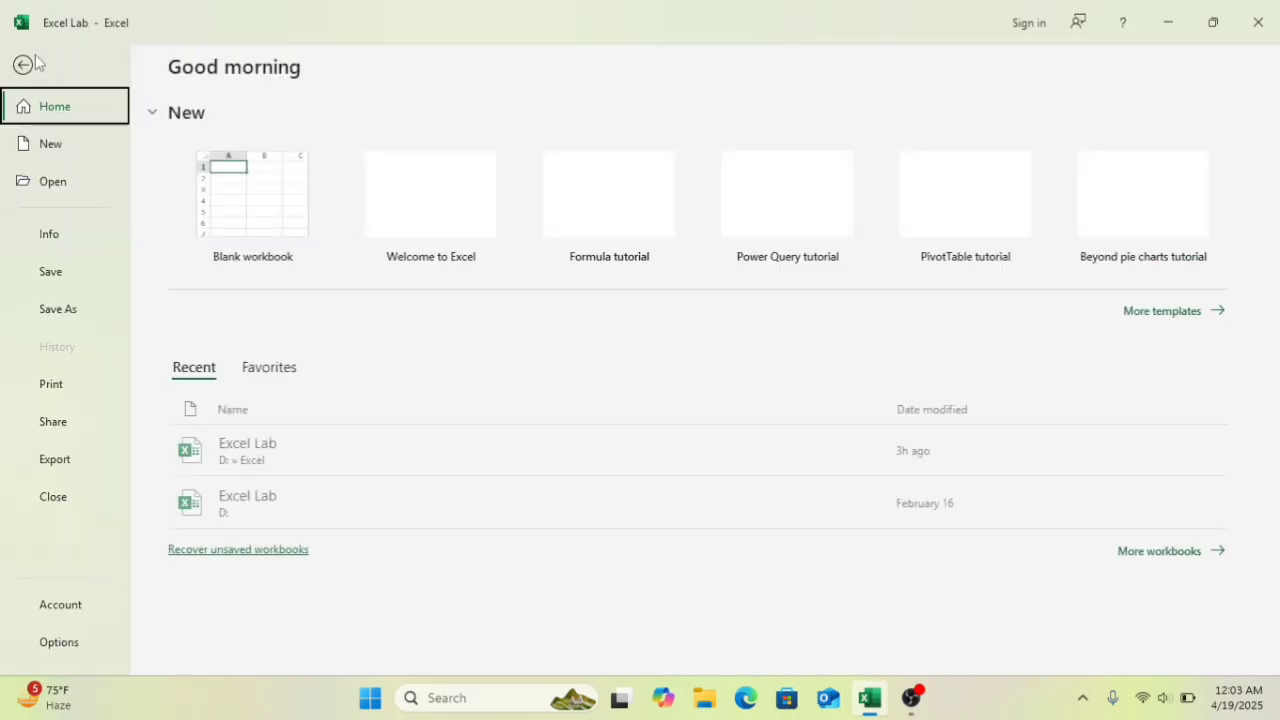
left_click(61, 390)
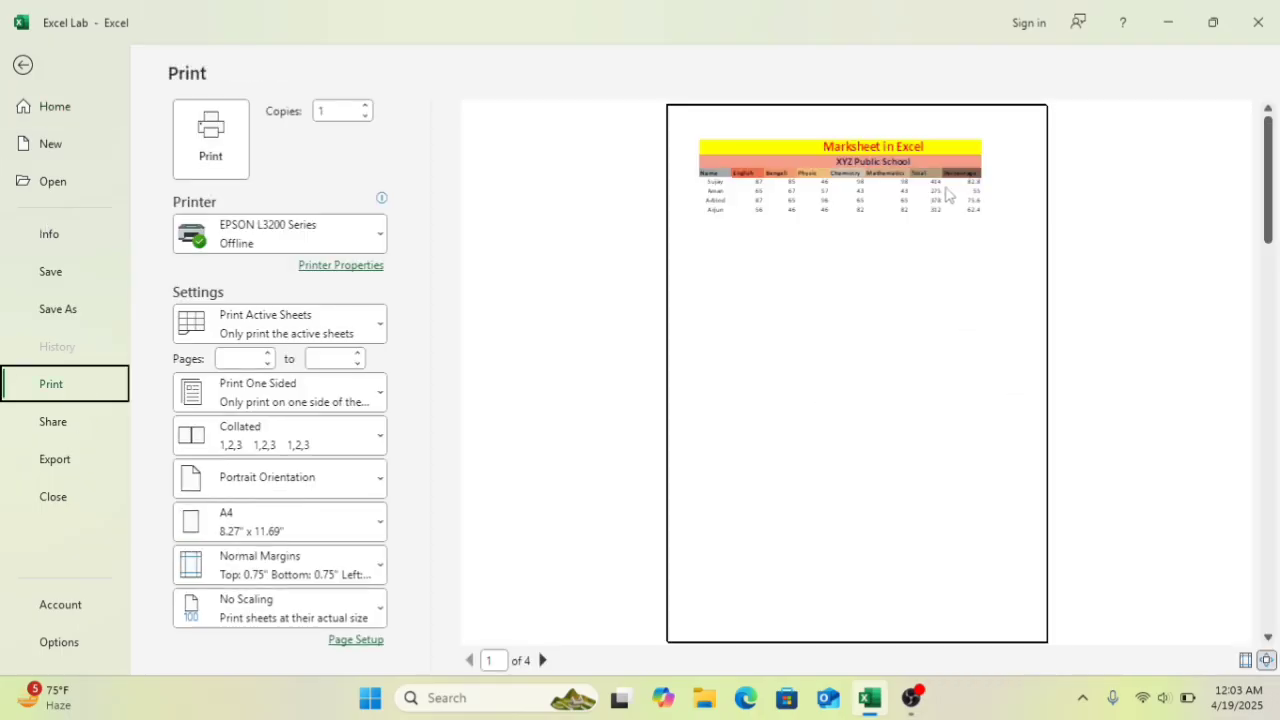
- Examine the pages of the whole marksheet in the print preview and return to the sheet
scroll(955, 195, "down", 3)
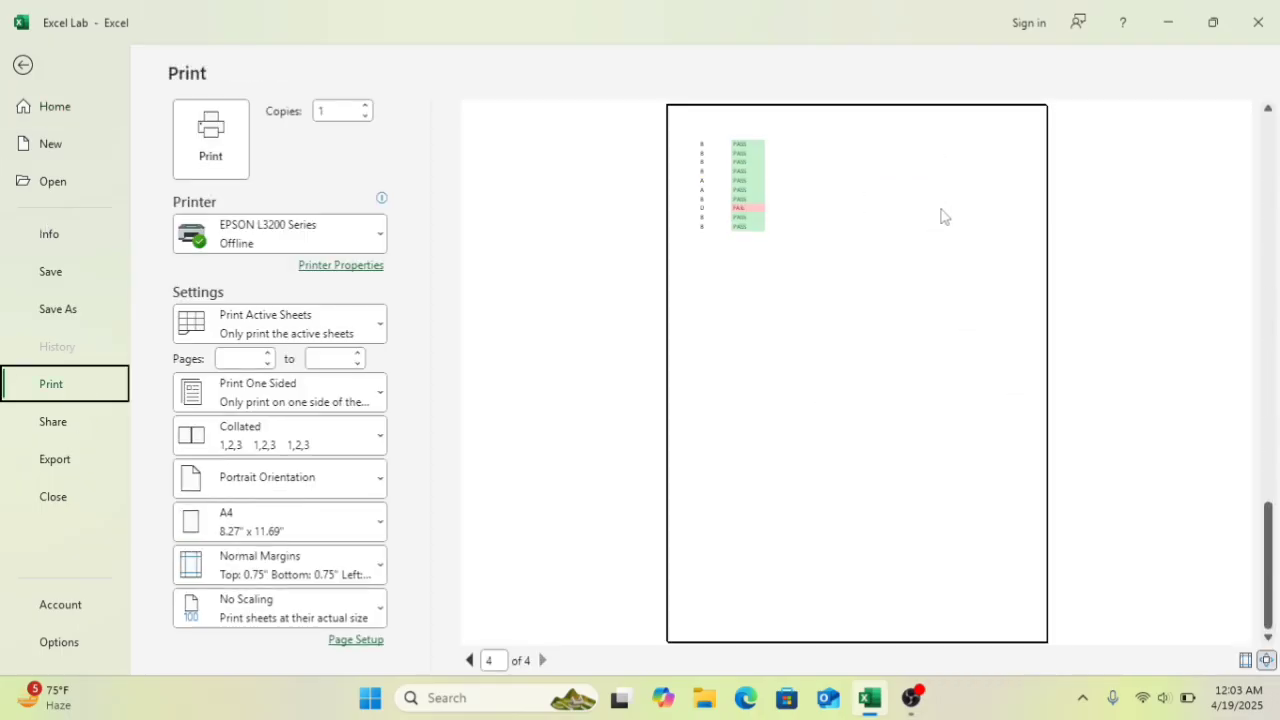
scroll(942, 215, "up", 2)
scroll(942, 215, "up", 1)
scroll(943, 211, "down", 2)
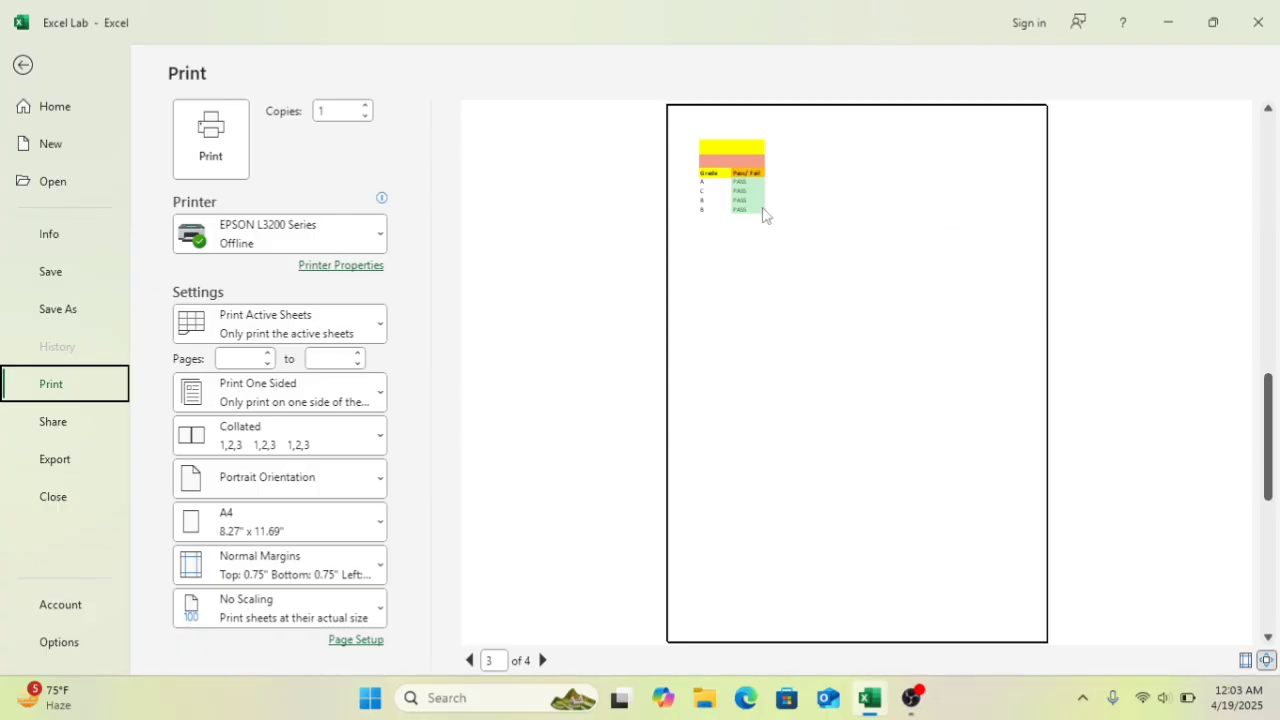
scroll(757, 225, "up", 2)
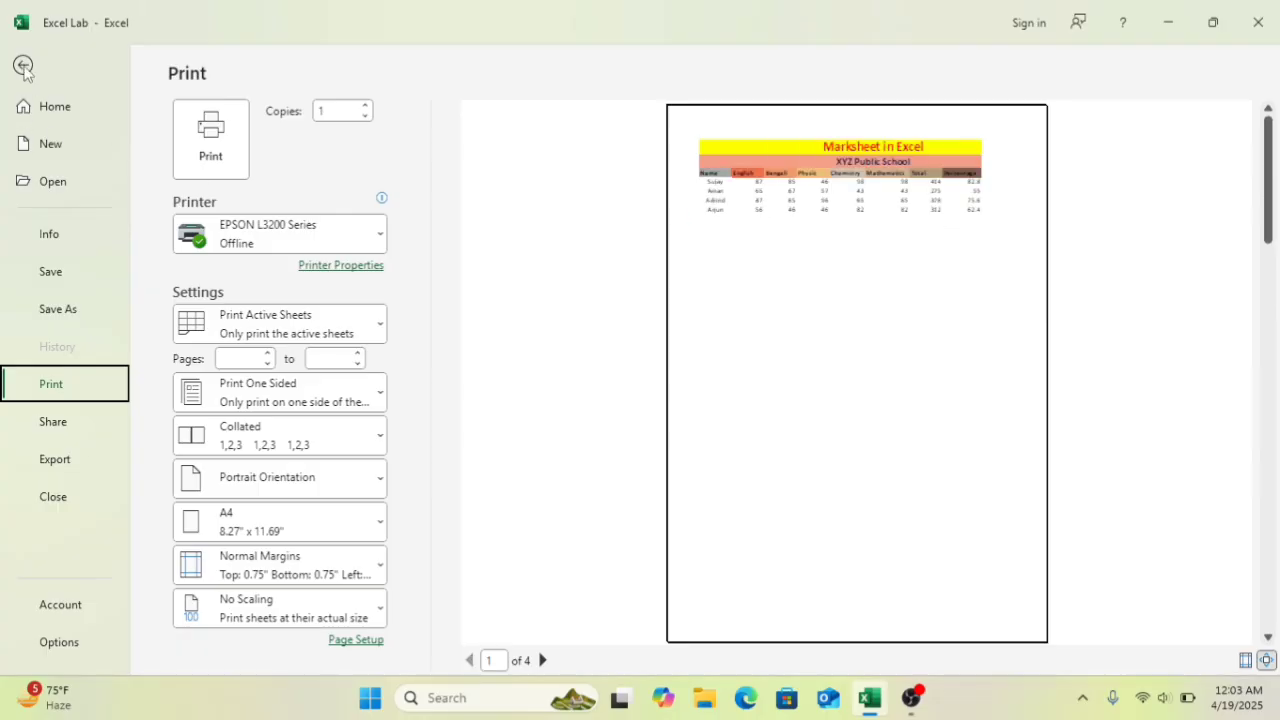
left_click(26, 68)
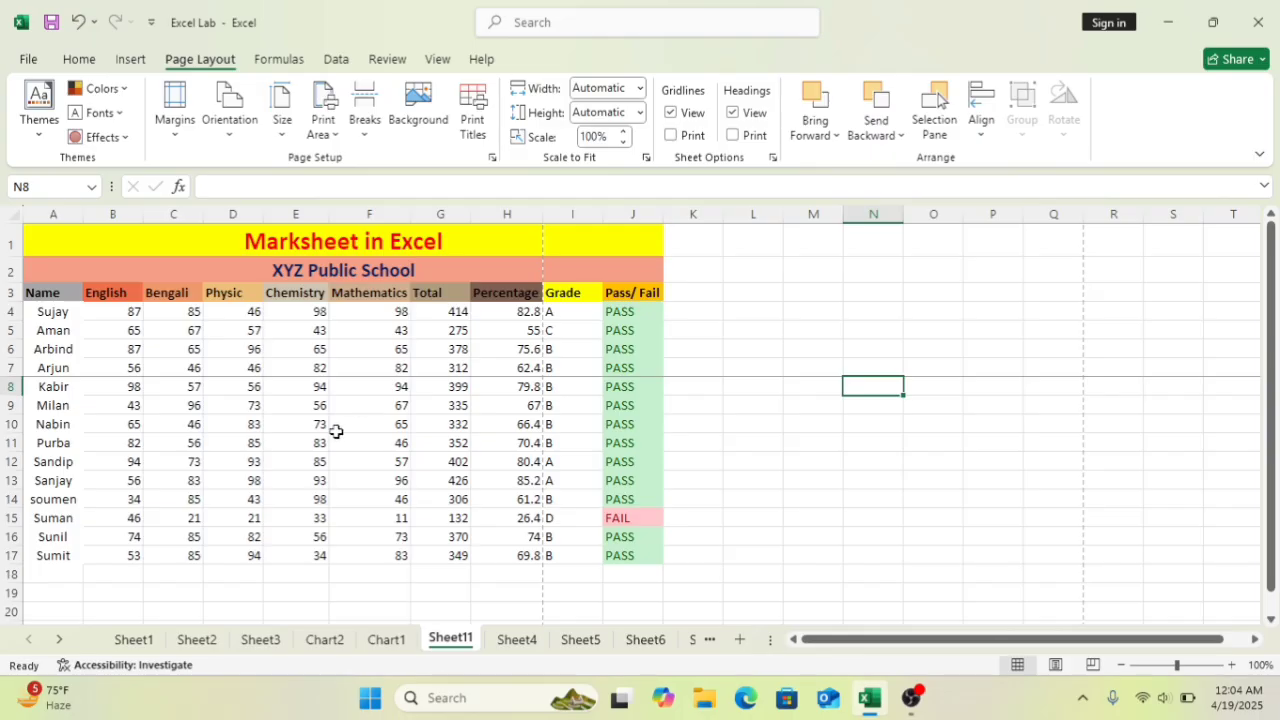
- Insert a page break at cell E9, the Chemistry mark in Milan's row
left_click(304, 407)
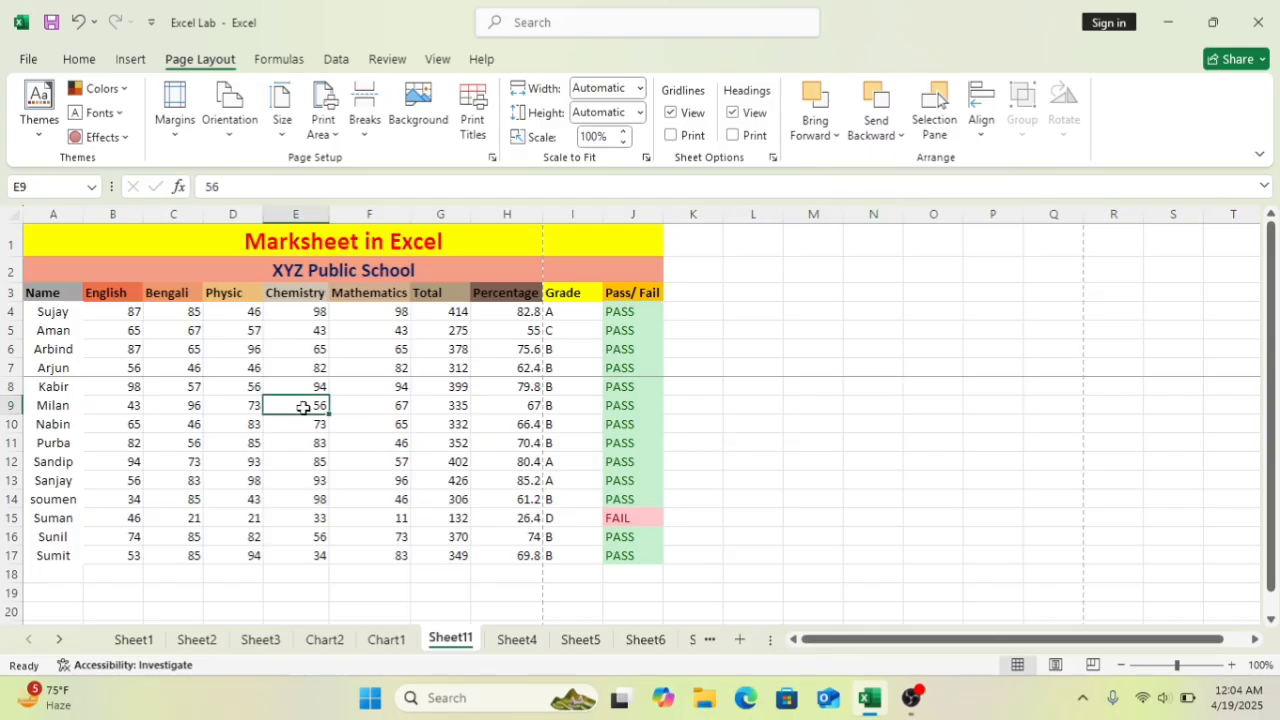
left_click(367, 135)
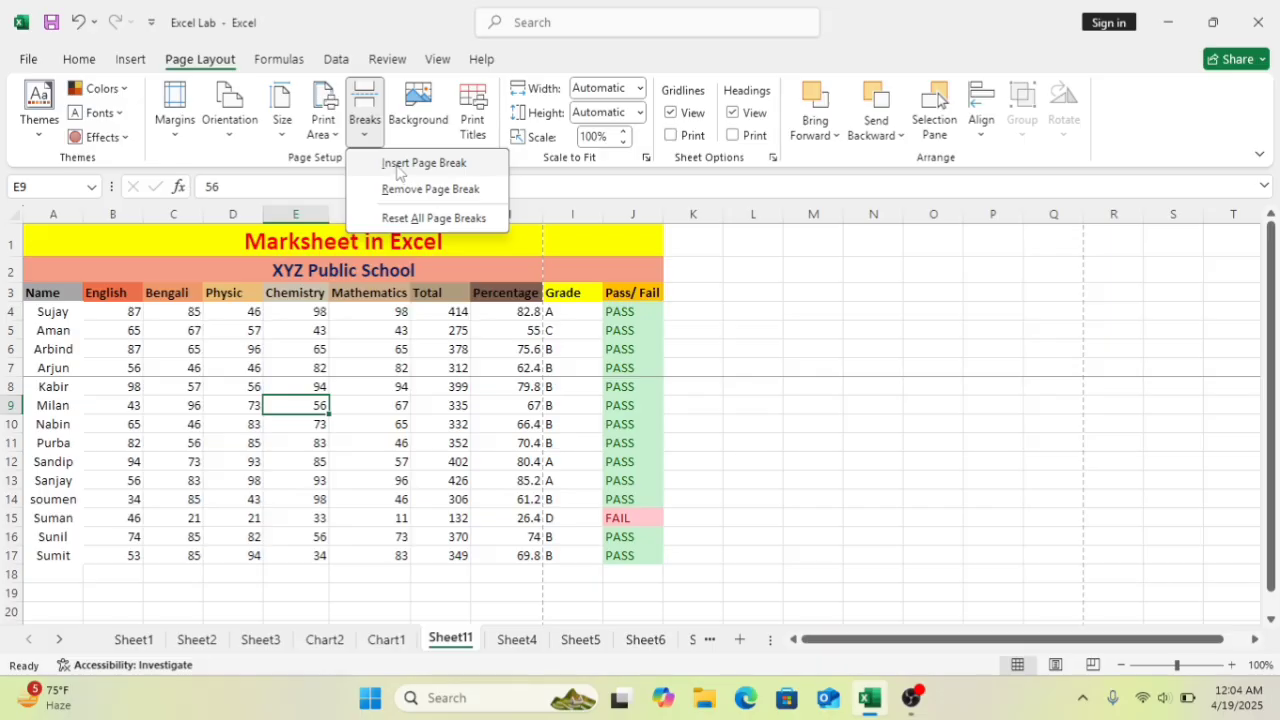
left_click(397, 163)
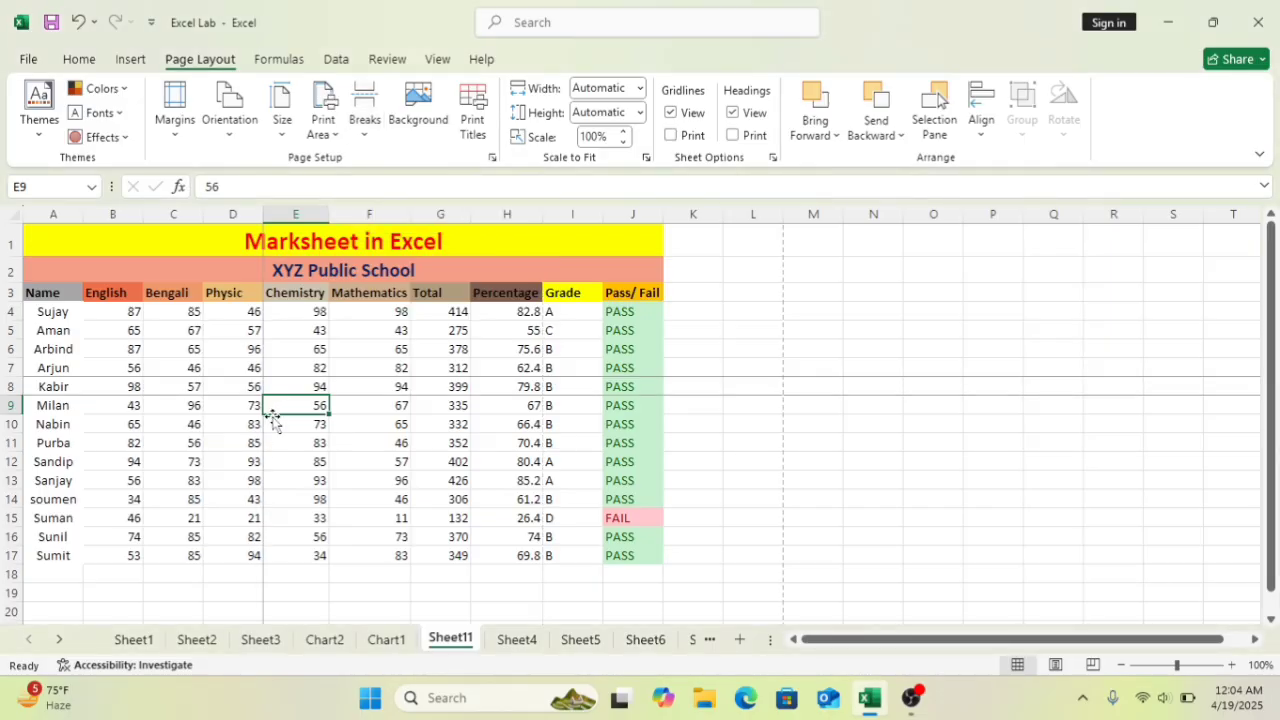
- Switch to Page Layout view and examine how the page breaks split the marksheet across pages
left_click(1055, 665)
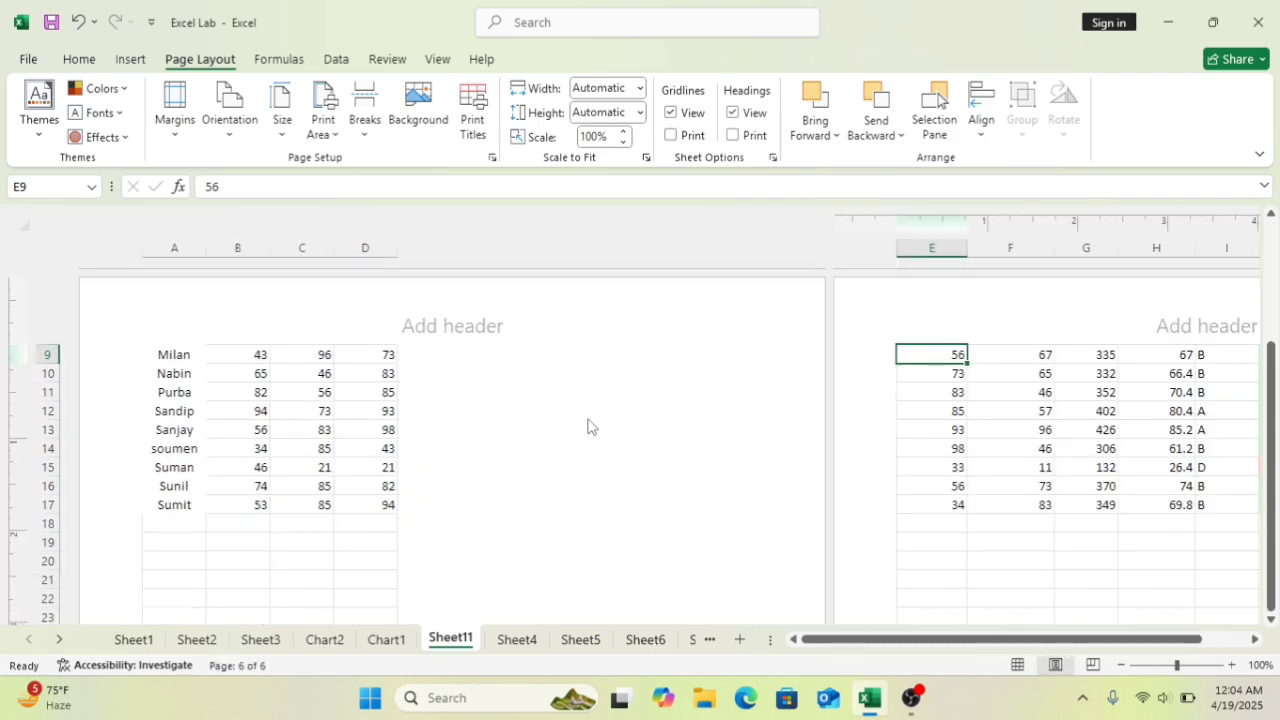
scroll(588, 427, "up", 3)
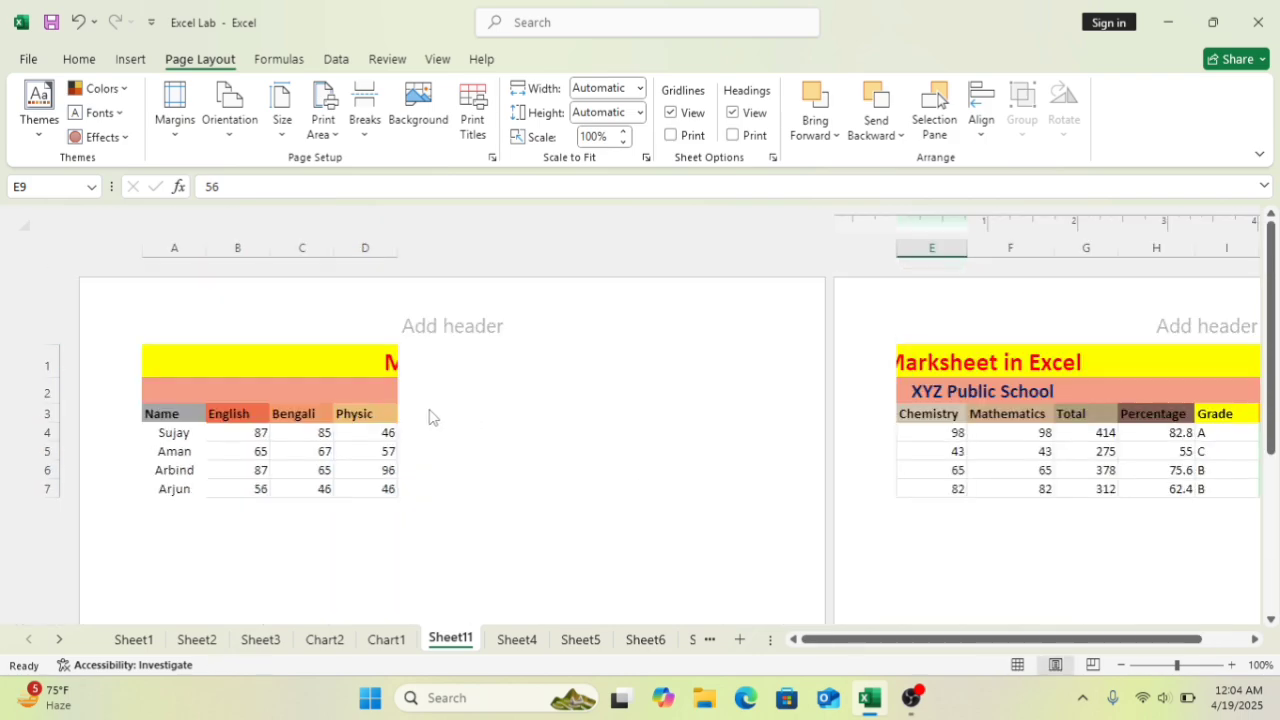
scroll(430, 416, "down", 5)
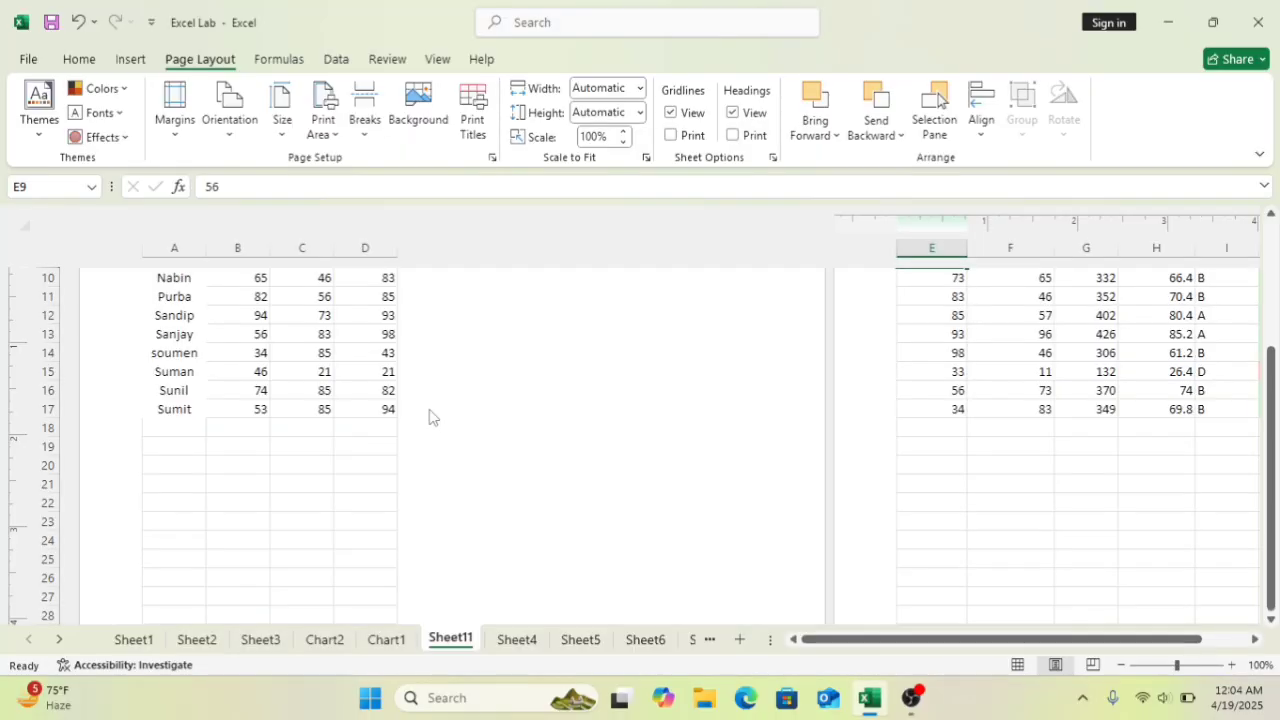
scroll(430, 416, "up", 5)
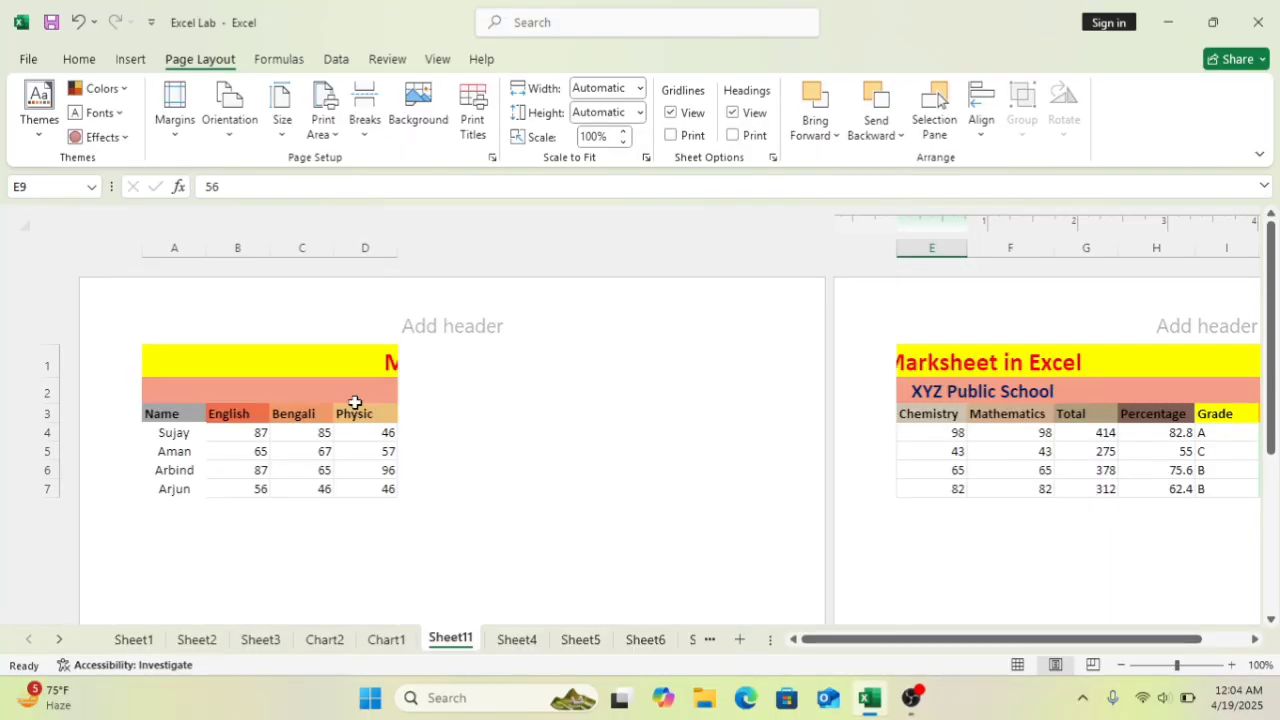
scroll(400, 452, "down", 3)
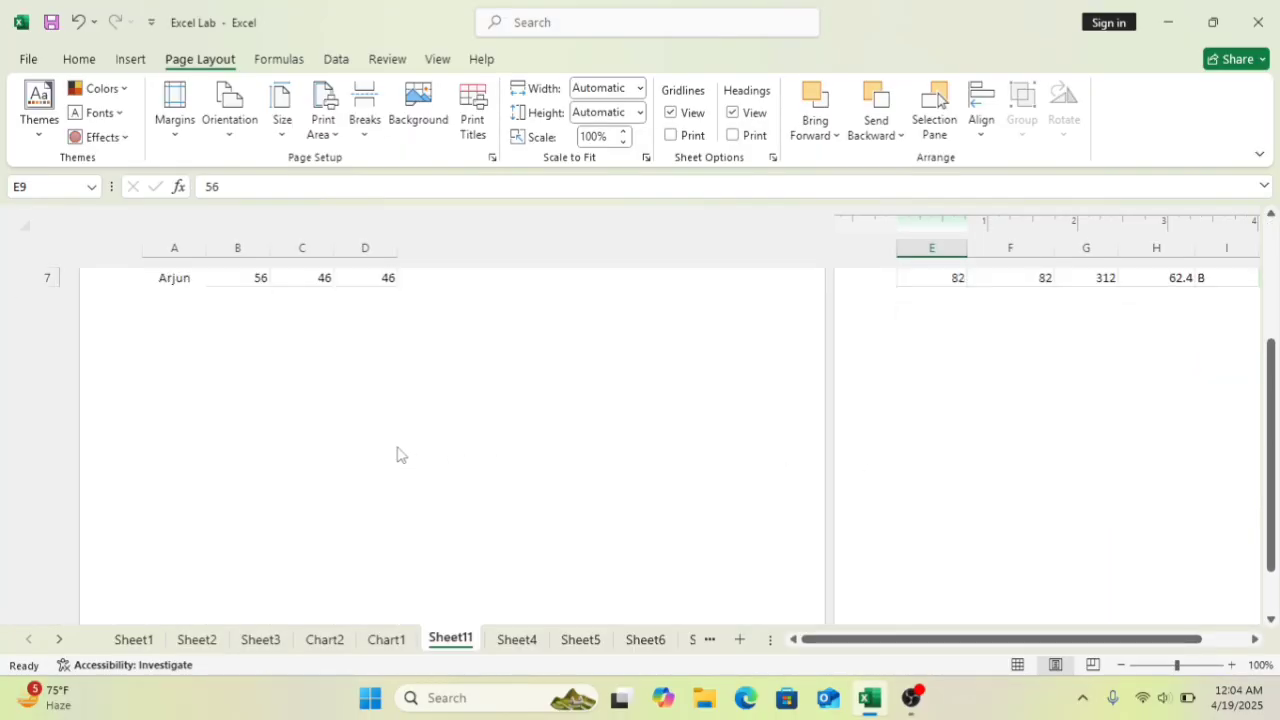
scroll(400, 452, "down", 3)
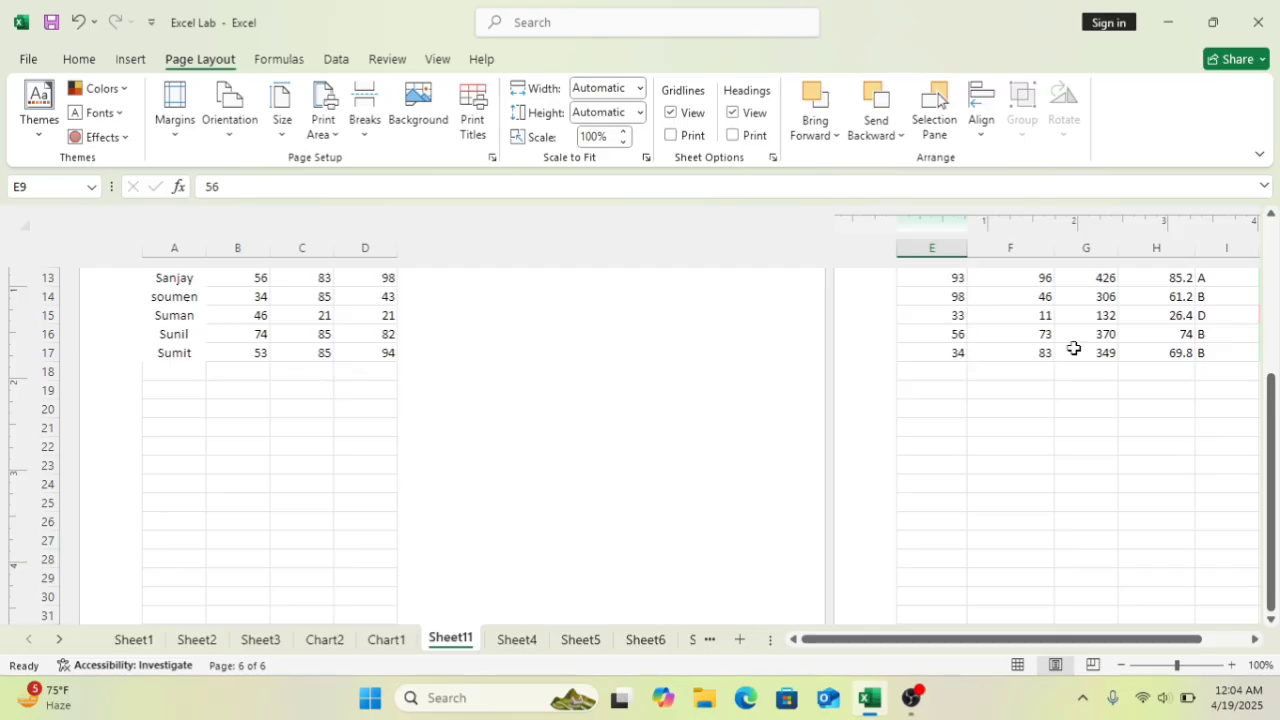
scroll(234, 400, "down", 3)
scroll(309, 409, "up", 7)
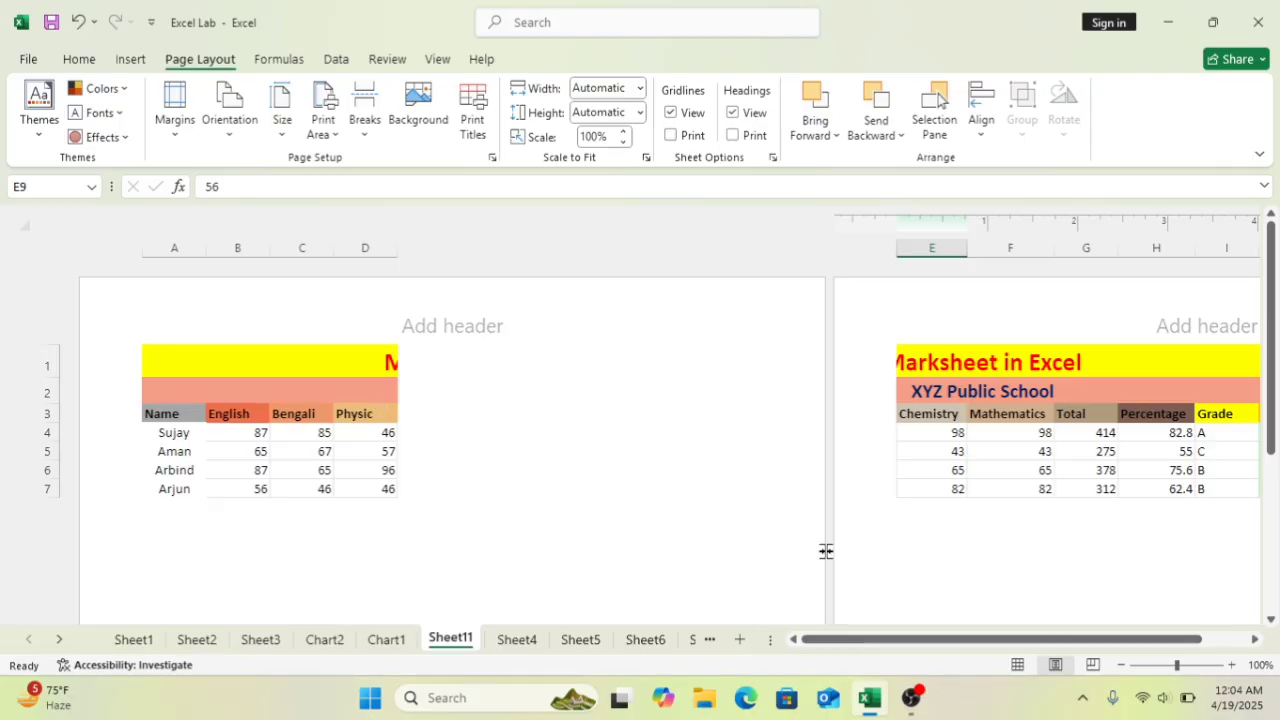
scroll(705, 540, "down", 2)
scroll(708, 527, "up", 2)
scroll(708, 527, "down", 4)
scroll(708, 526, "up", 1)
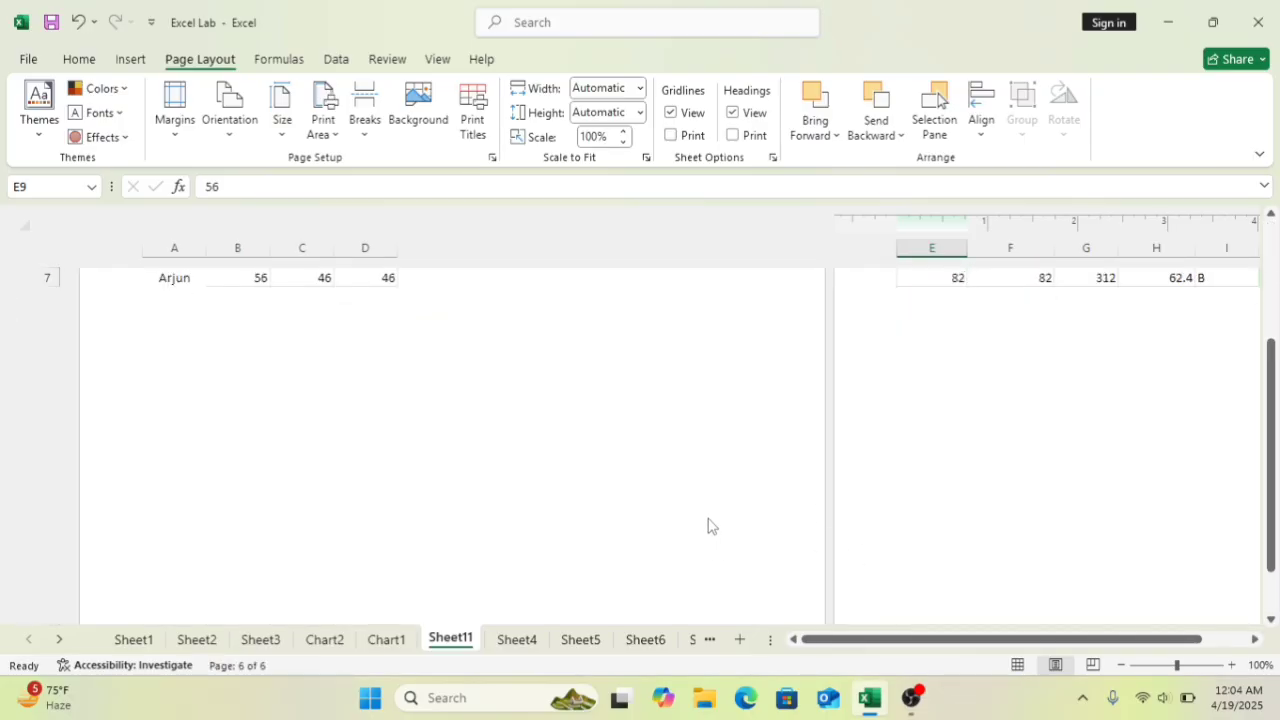
scroll(708, 526, "down", 1)
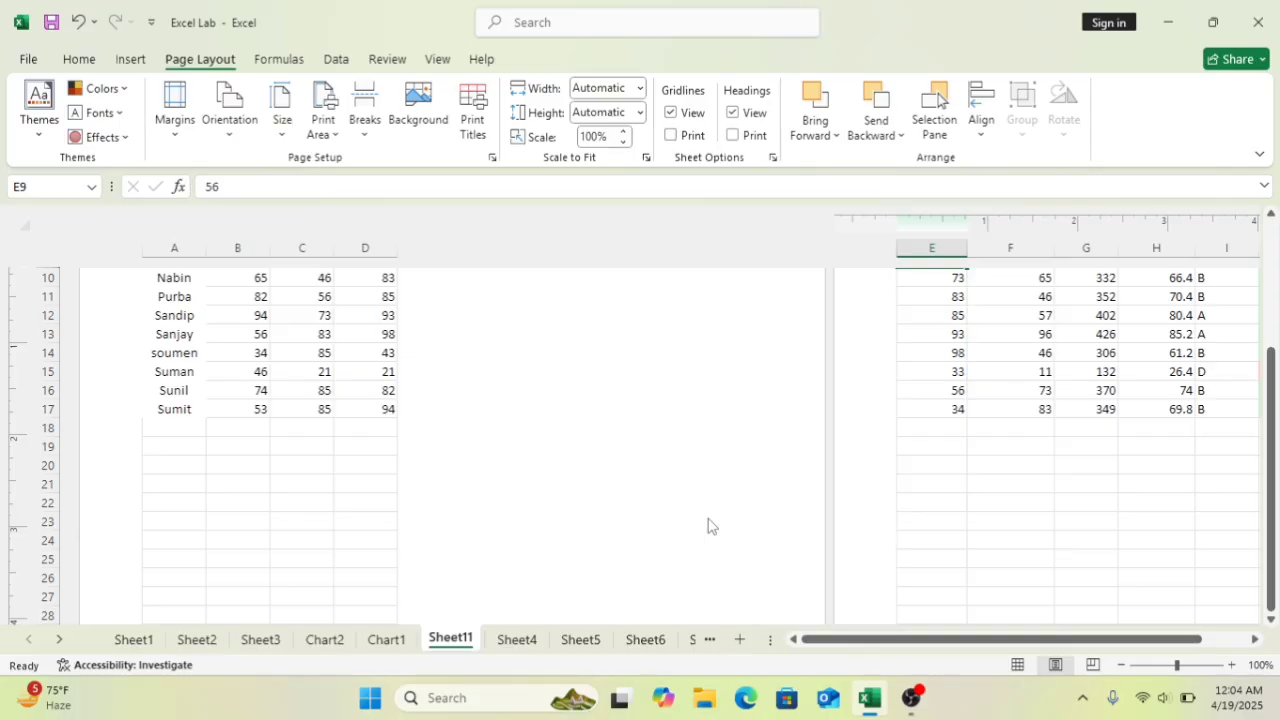
scroll(708, 527, "up", 2)
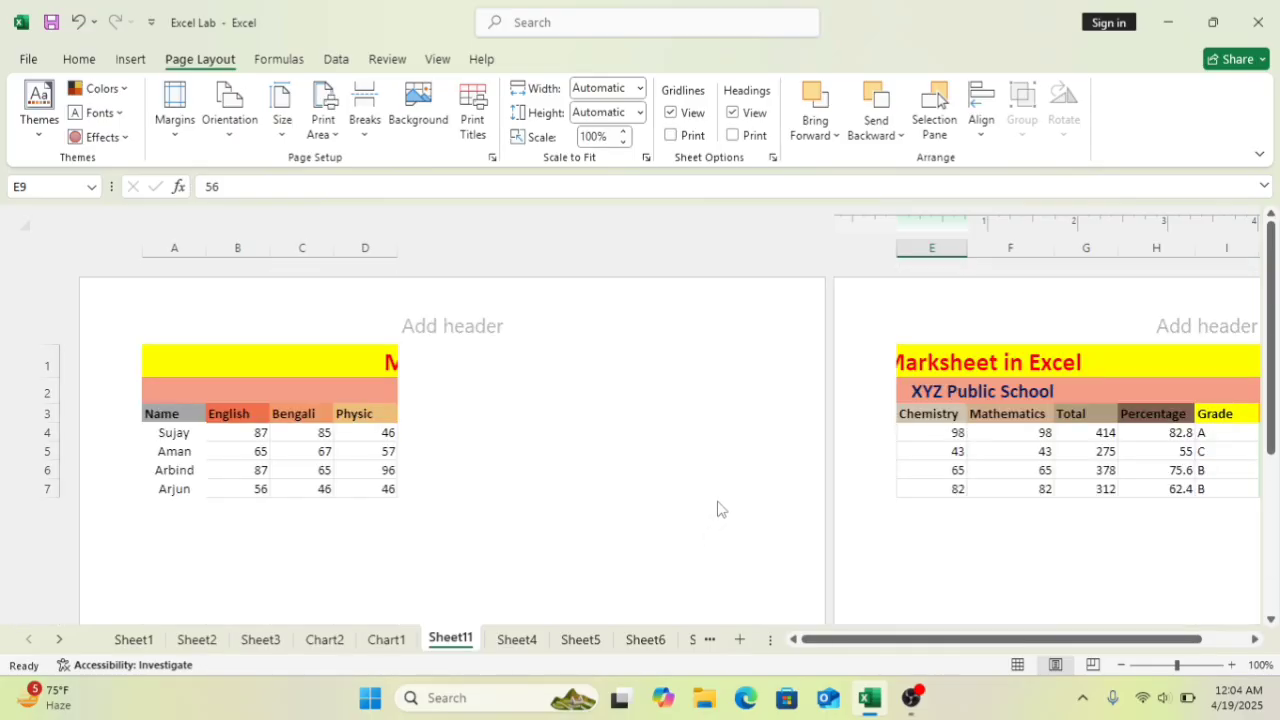
- Remove the page break at cell E9, check the resulting pages and return to Normal view
left_click(366, 140)
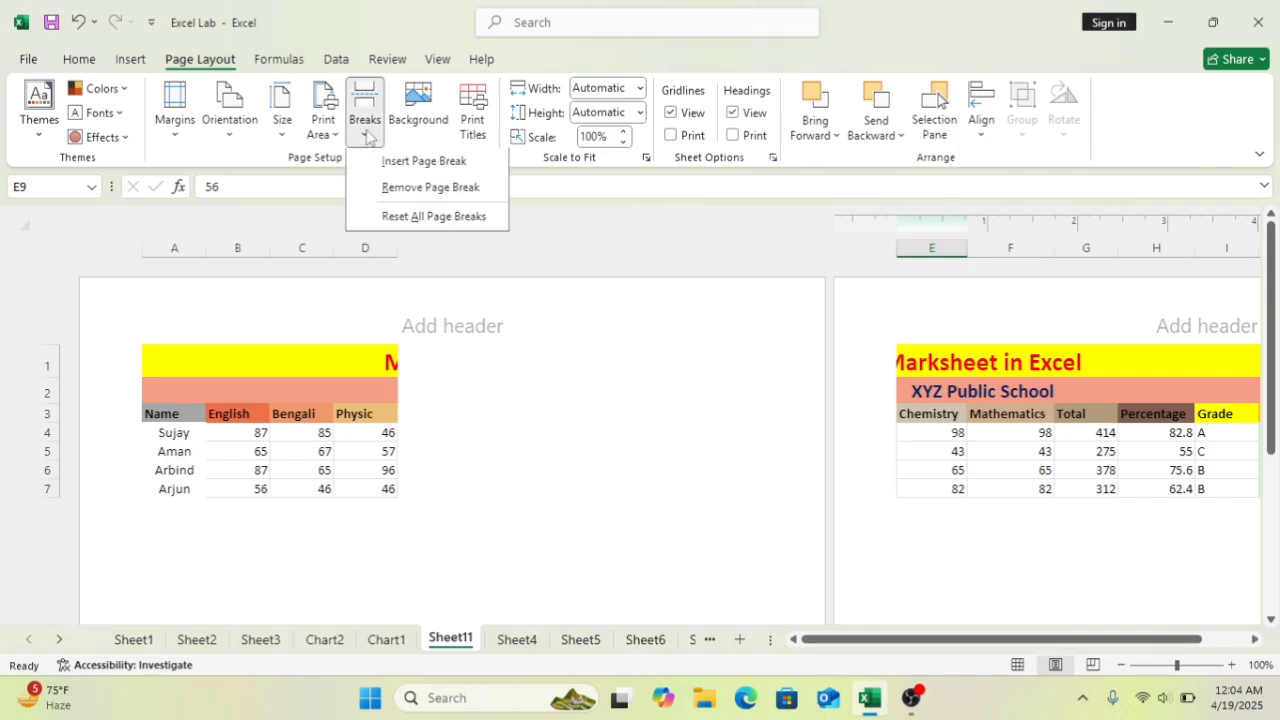
left_click(423, 190)
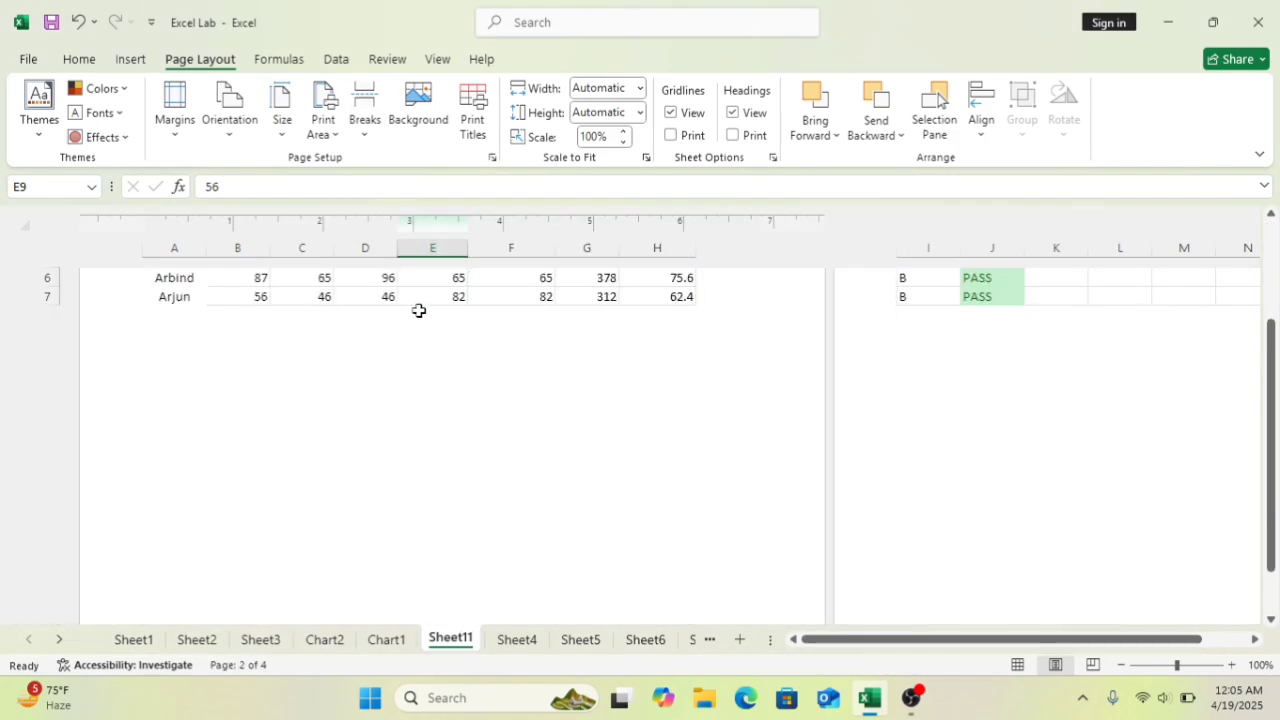
scroll(421, 315, "up", 3)
scroll(423, 318, "down", 3)
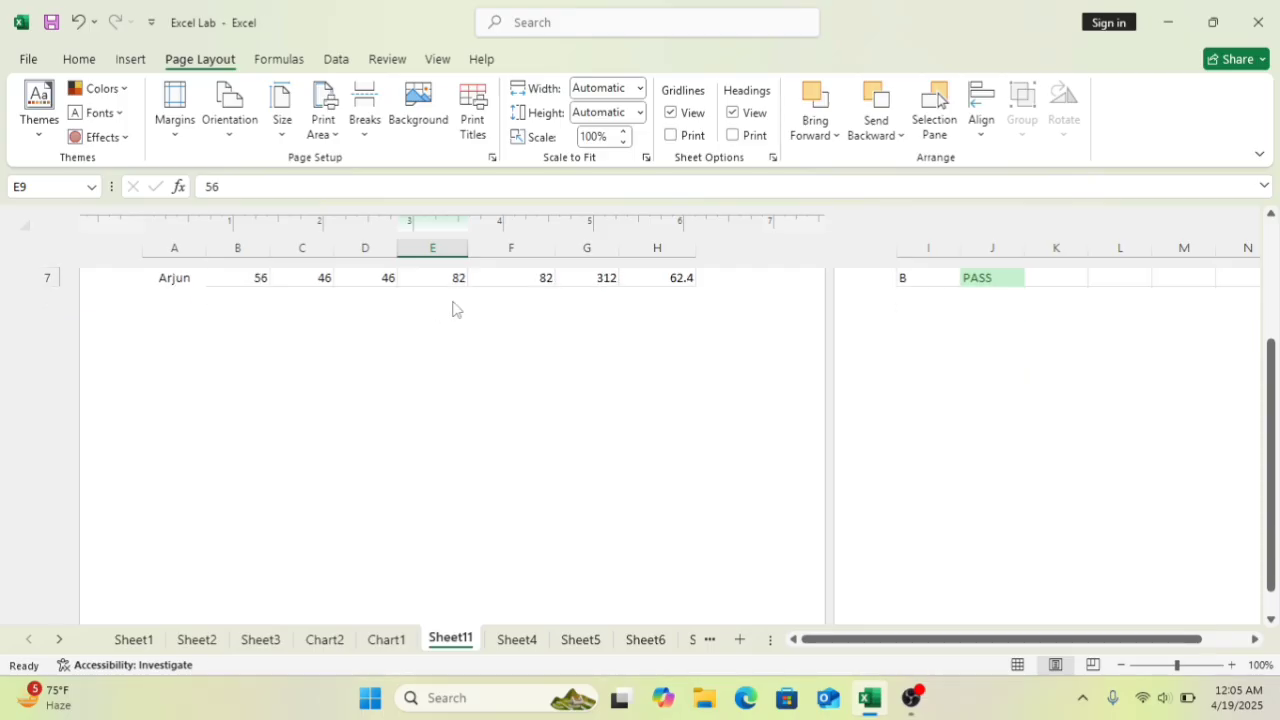
scroll(462, 308, "up", 3)
scroll(525, 525, "down", 3)
scroll(548, 516, "up", 3)
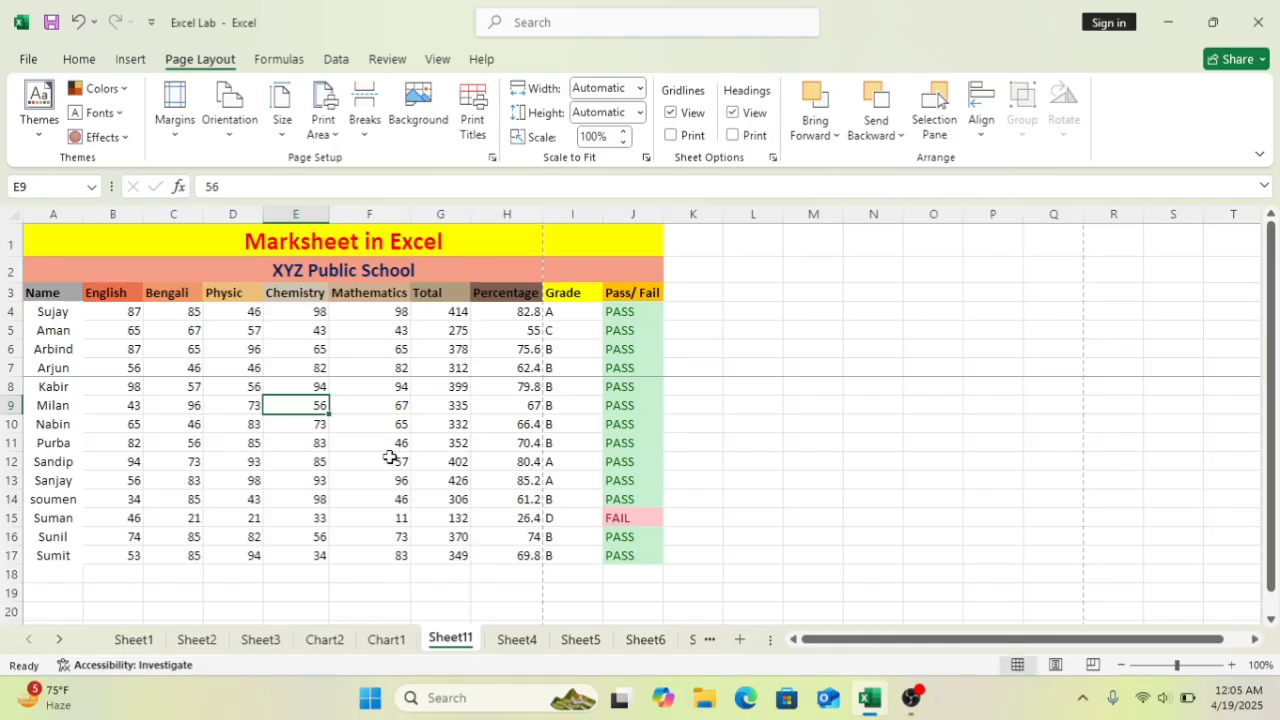
- Set the Tiger picture from the Pictures folder as the sheet background, look it over and delete the background
left_click(872, 462)
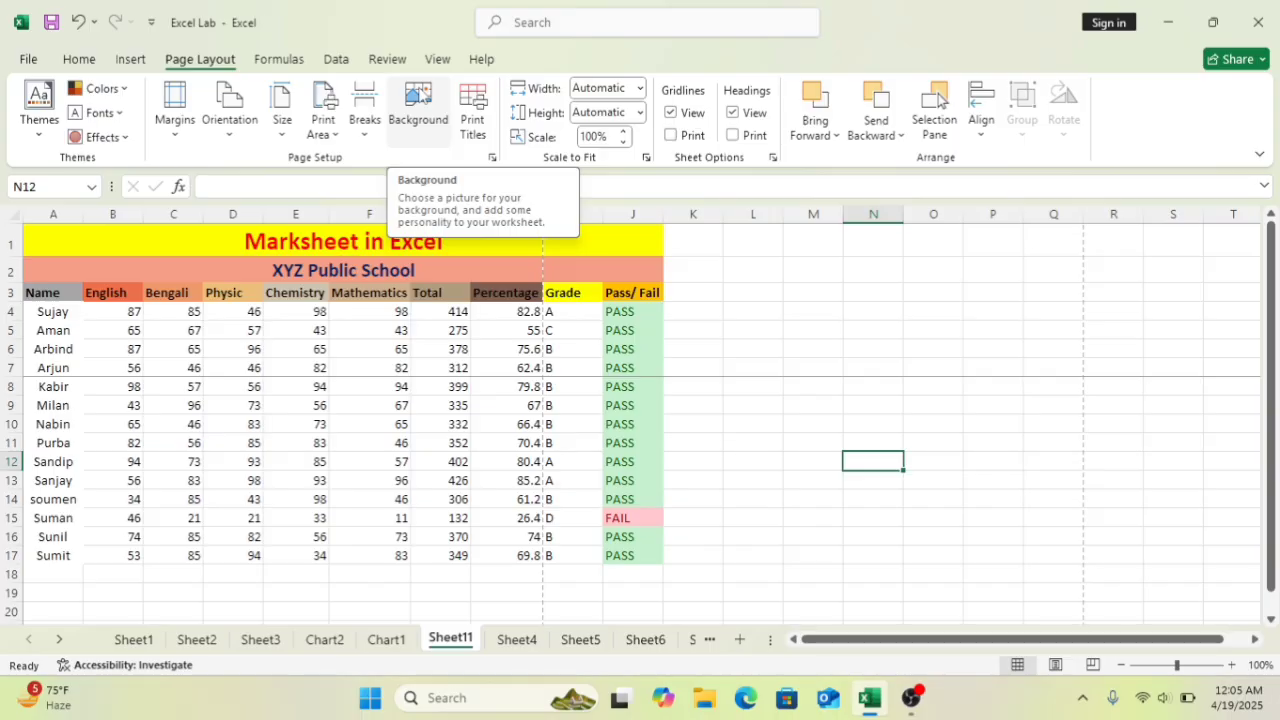
left_click(427, 94)
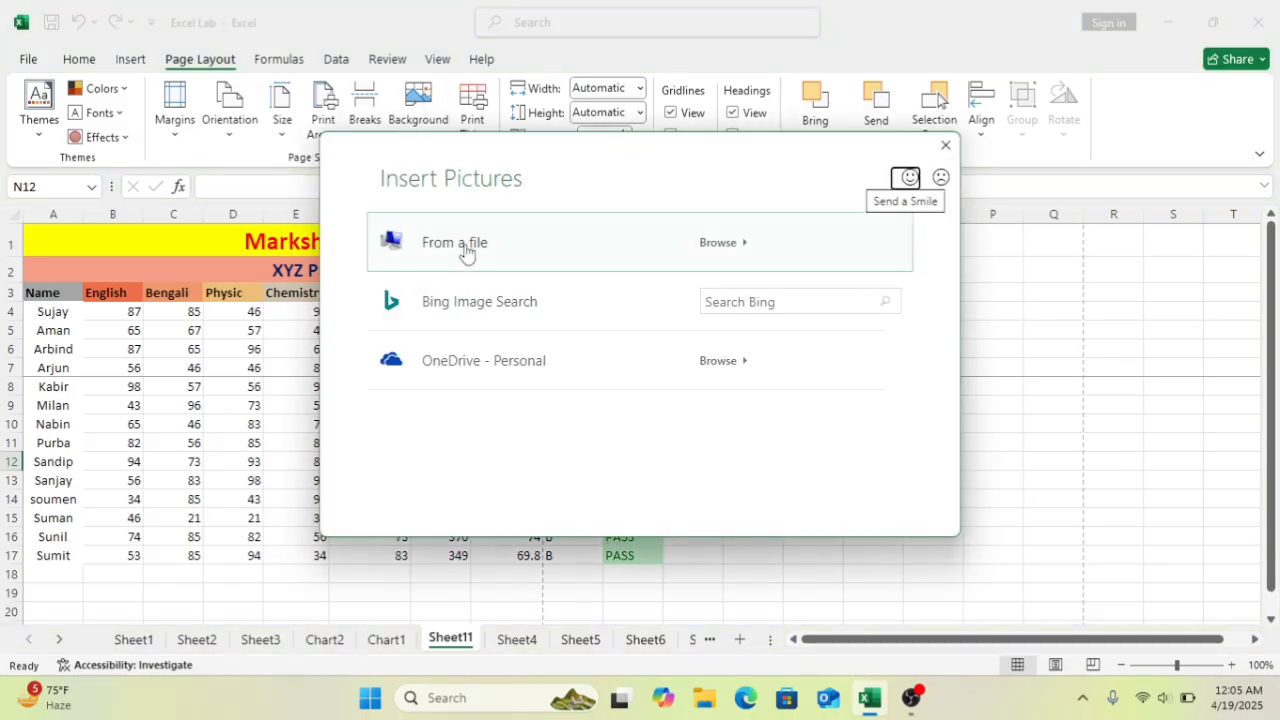
left_click(465, 245)
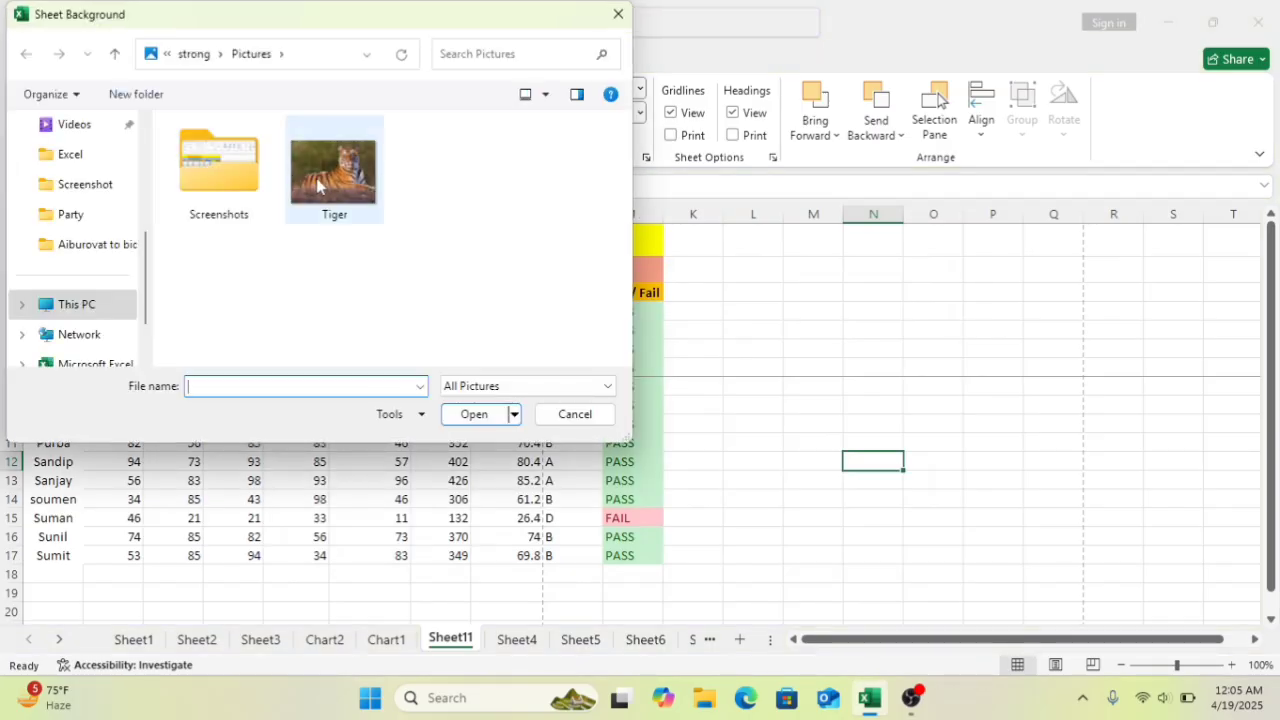
left_click(318, 186)
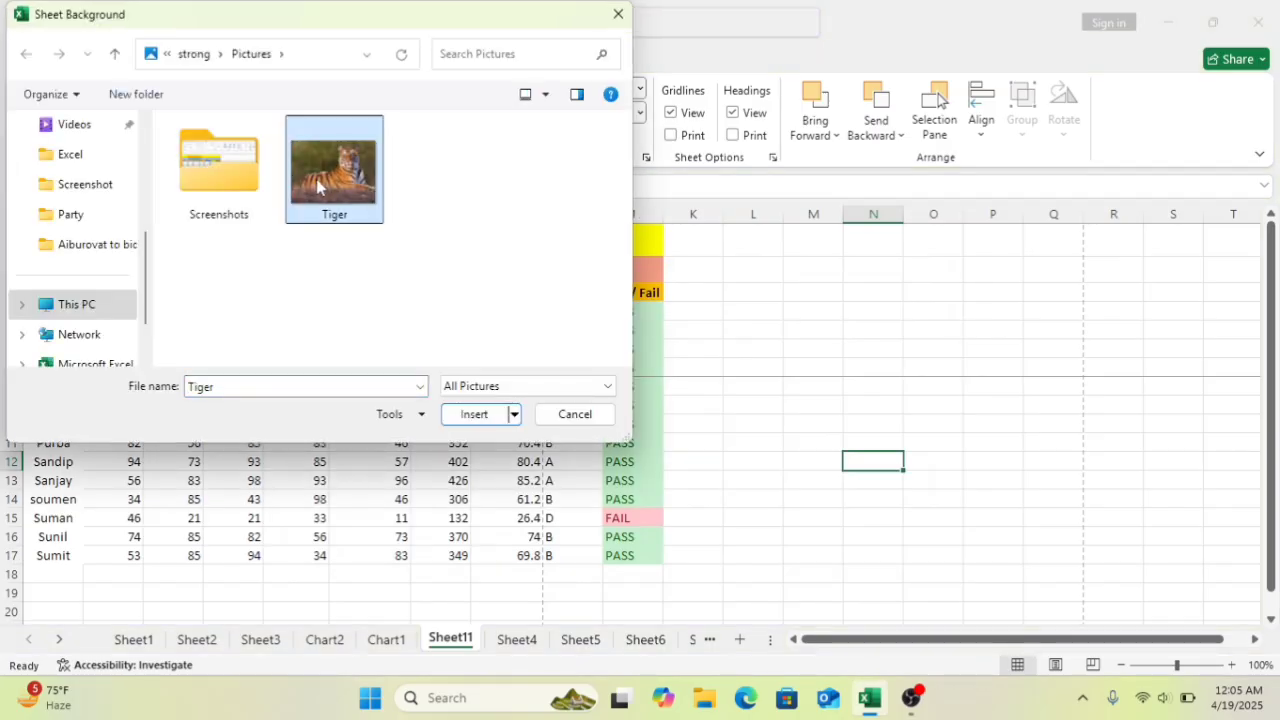
left_click(475, 415)
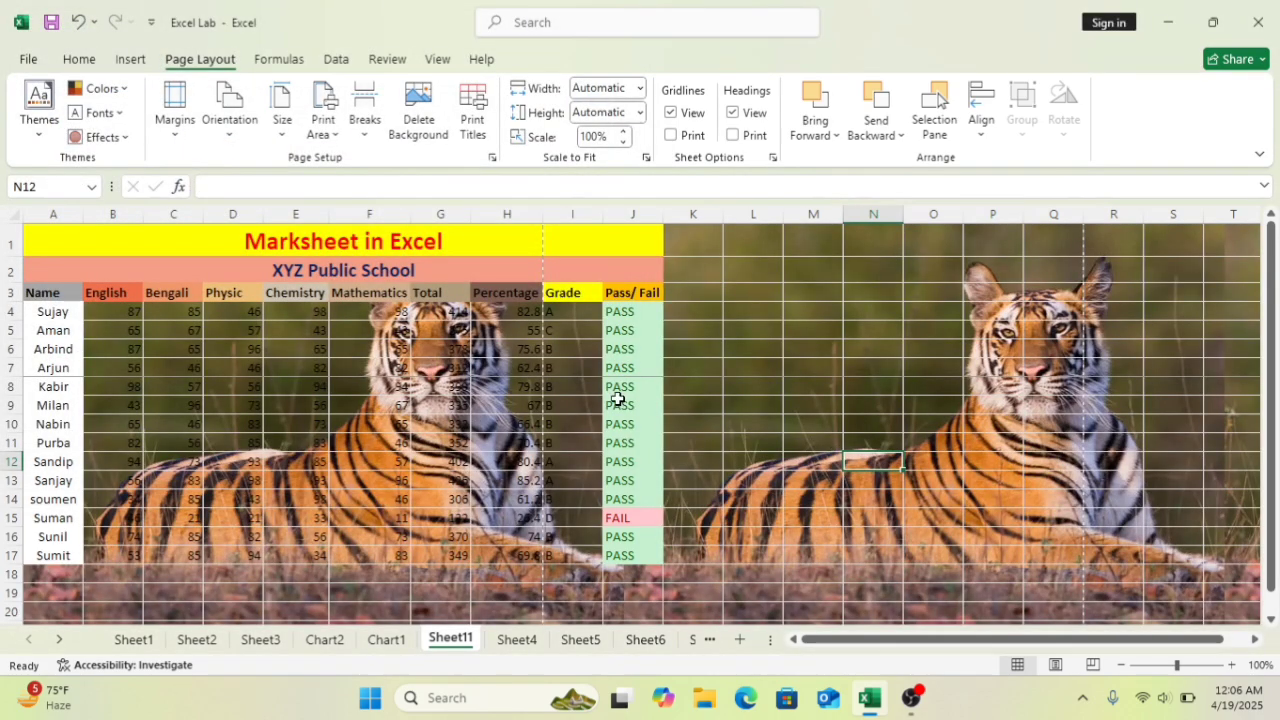
scroll(619, 398, "down", 2)
scroll(619, 398, "up", 2)
left_click(415, 118)
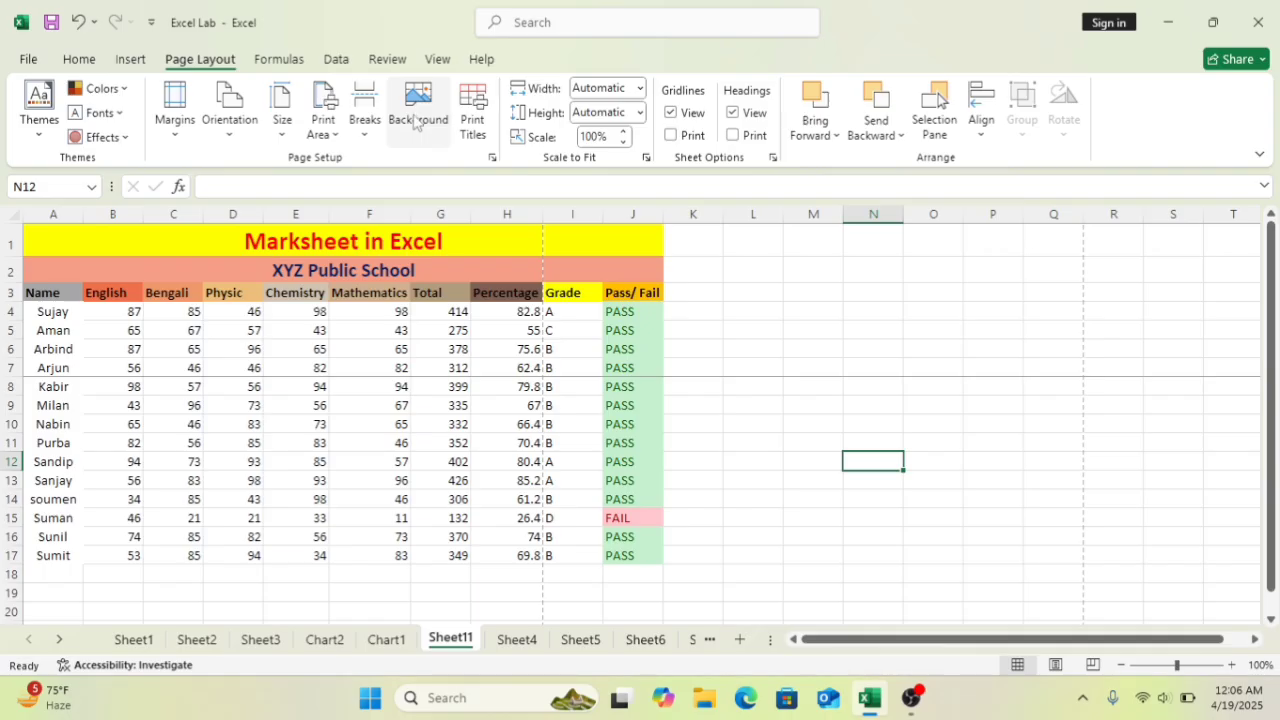
- Apply the Tiger picture as the sheet background again, check how it repeats down the sheet and remove it
left_click(415, 118)
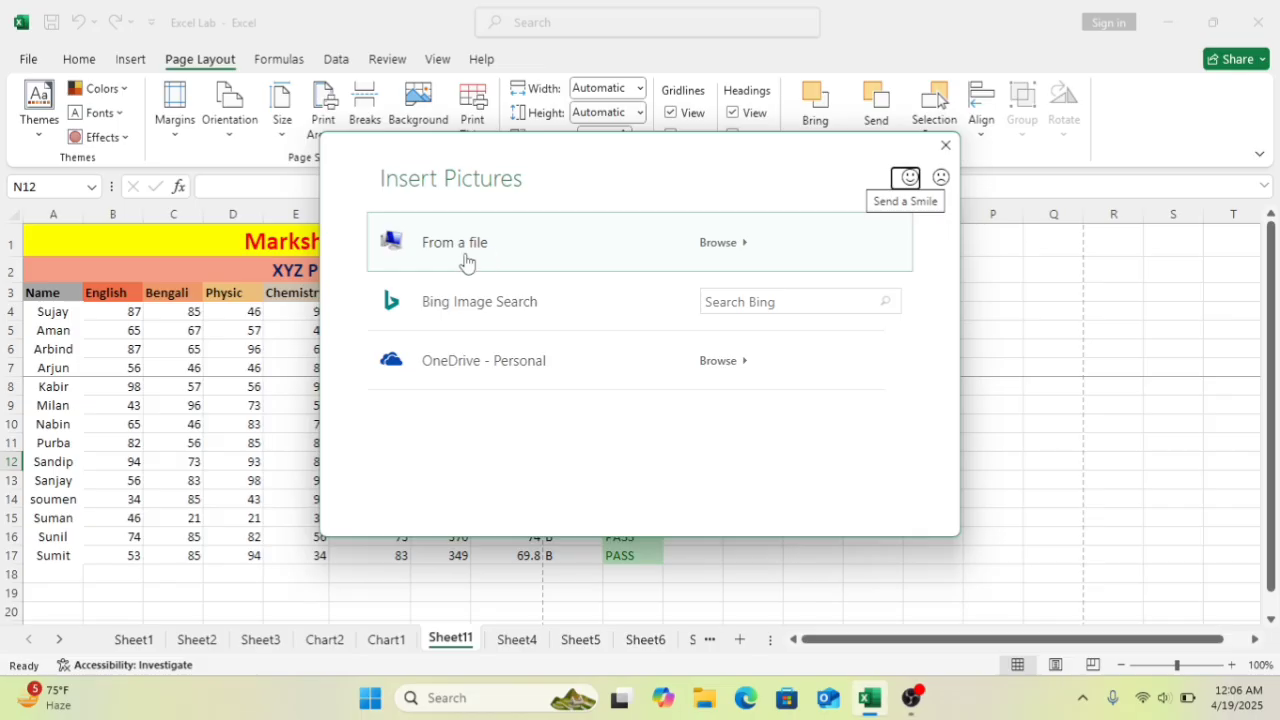
left_click(467, 258)
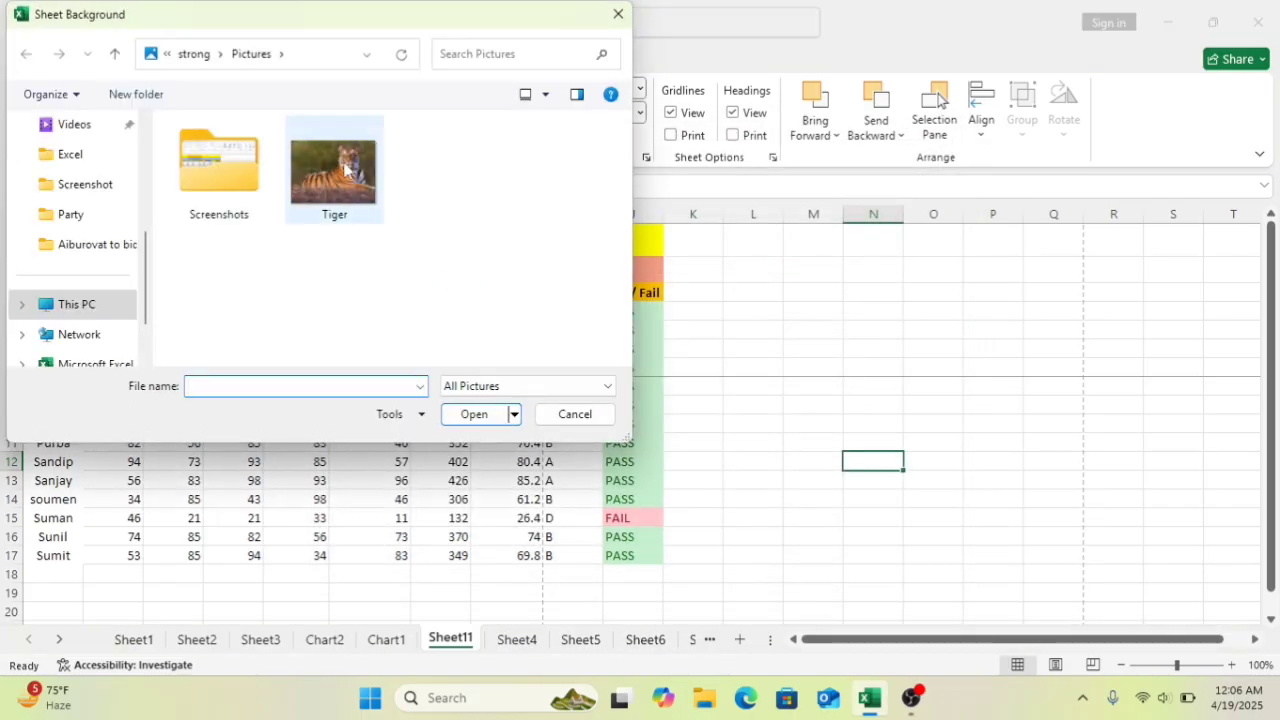
left_click(345, 170)
left_click(480, 413)
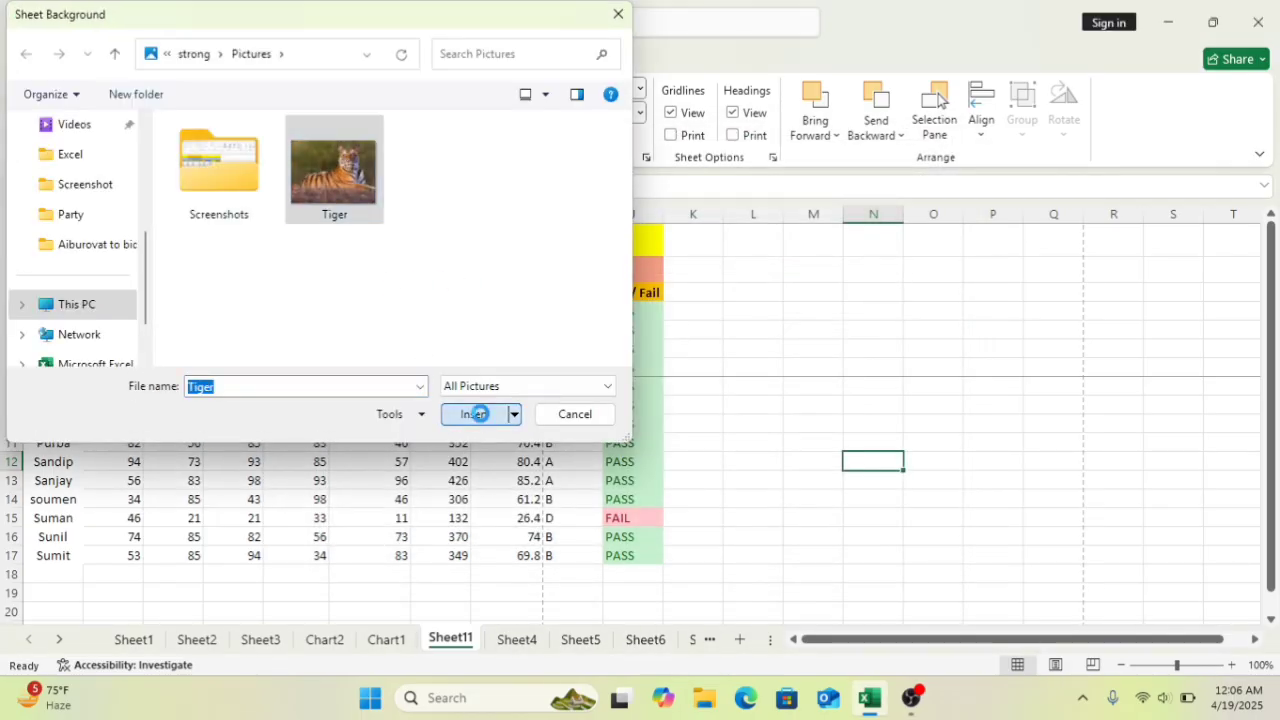
scroll(692, 435, "down", 6)
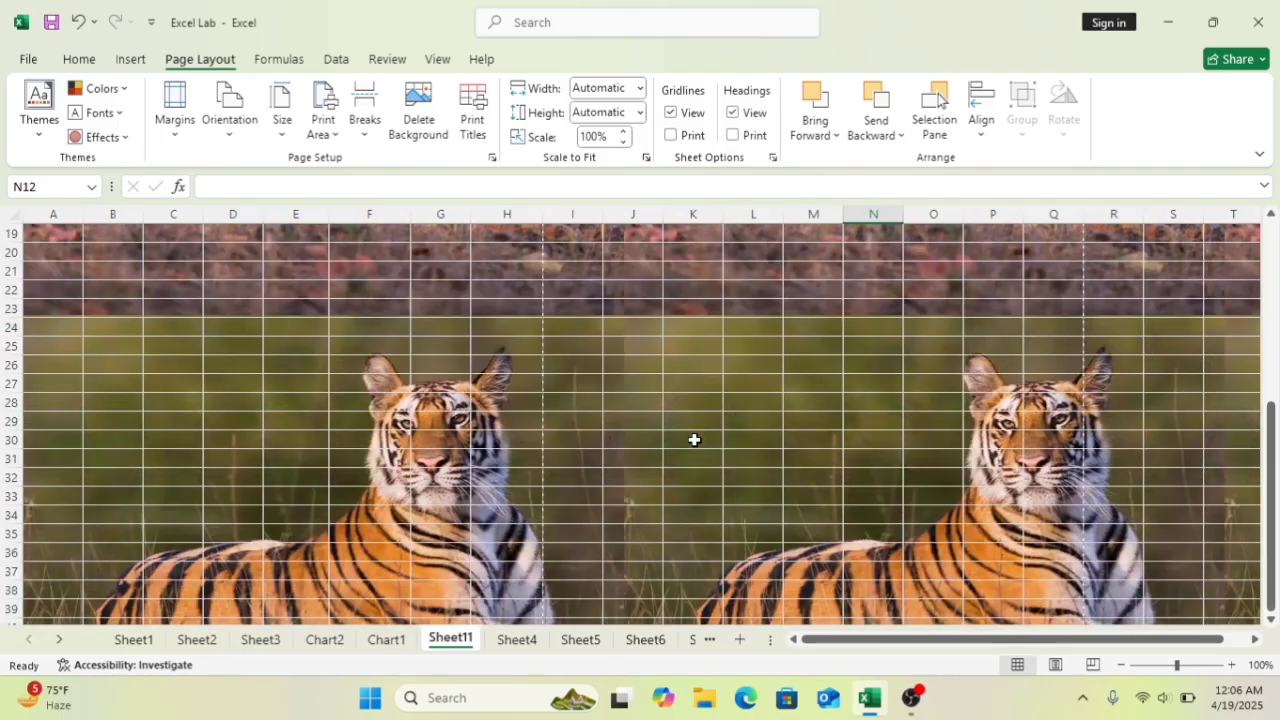
scroll(694, 440, "up", 6)
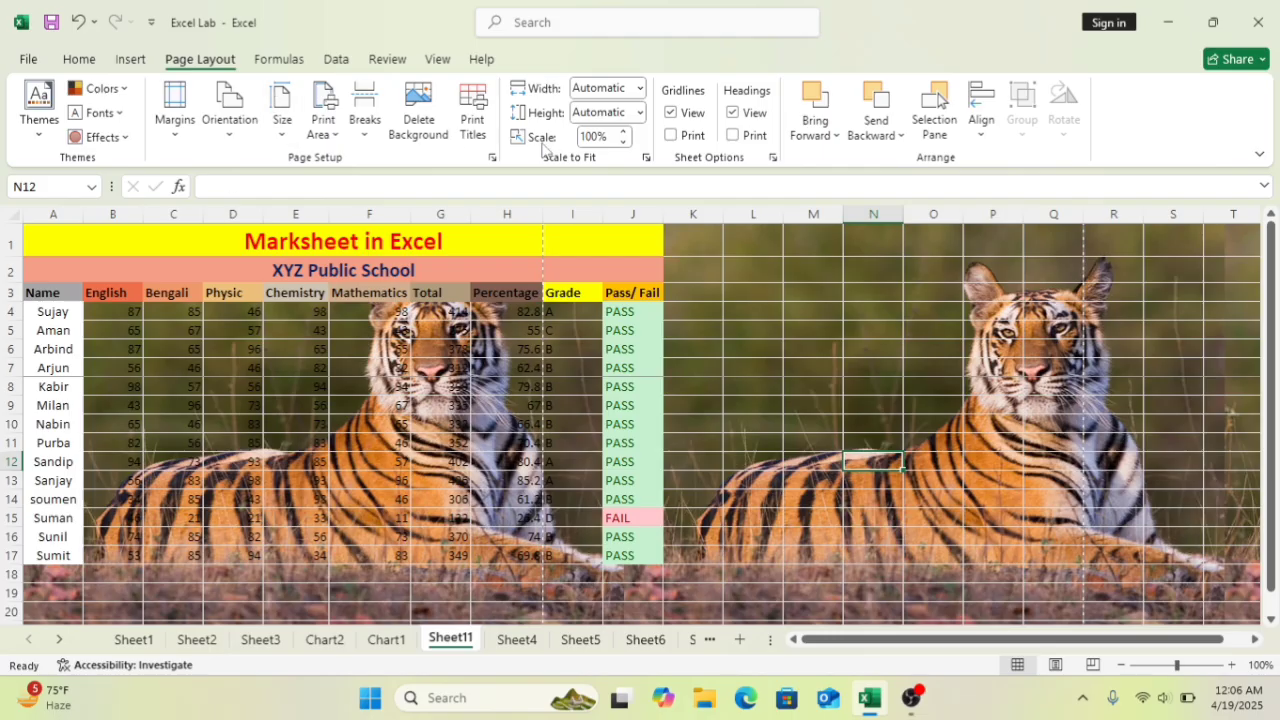
left_click(430, 133)
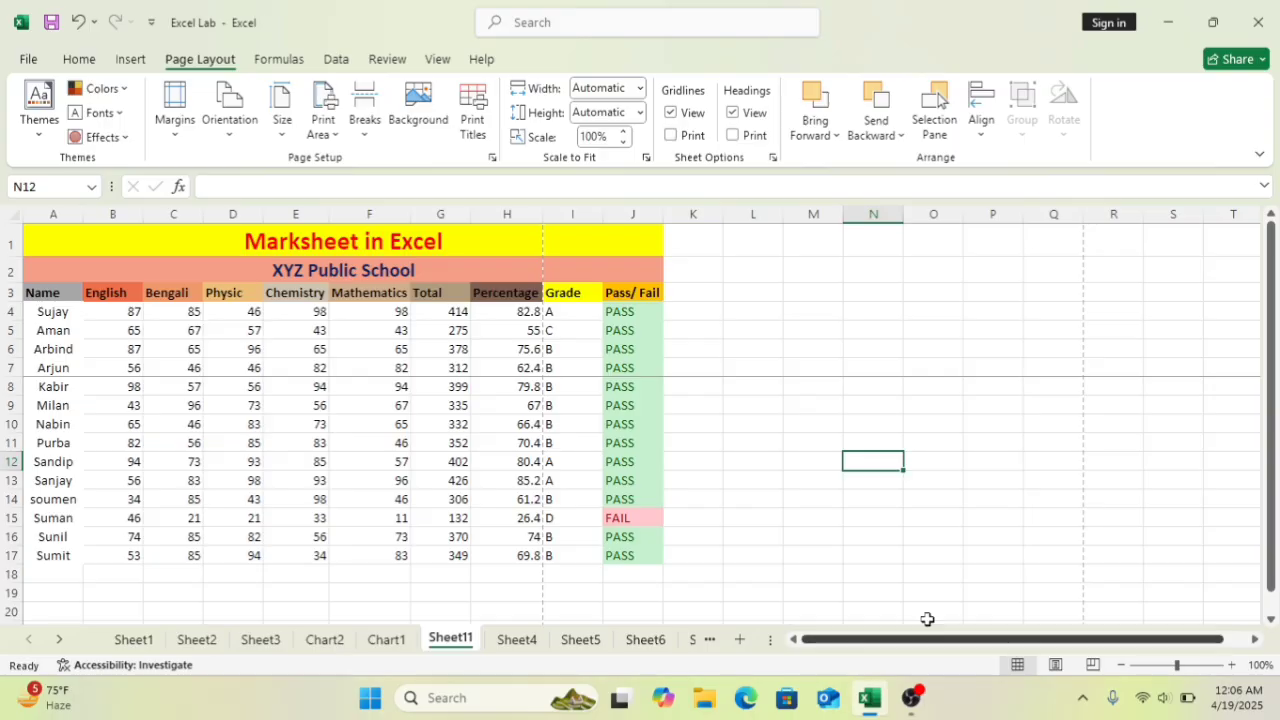
- Copy the student rows A4:J17 and paste them below the marksheet at A18 and again at A32
left_click_drag(53, 312, 629, 555)
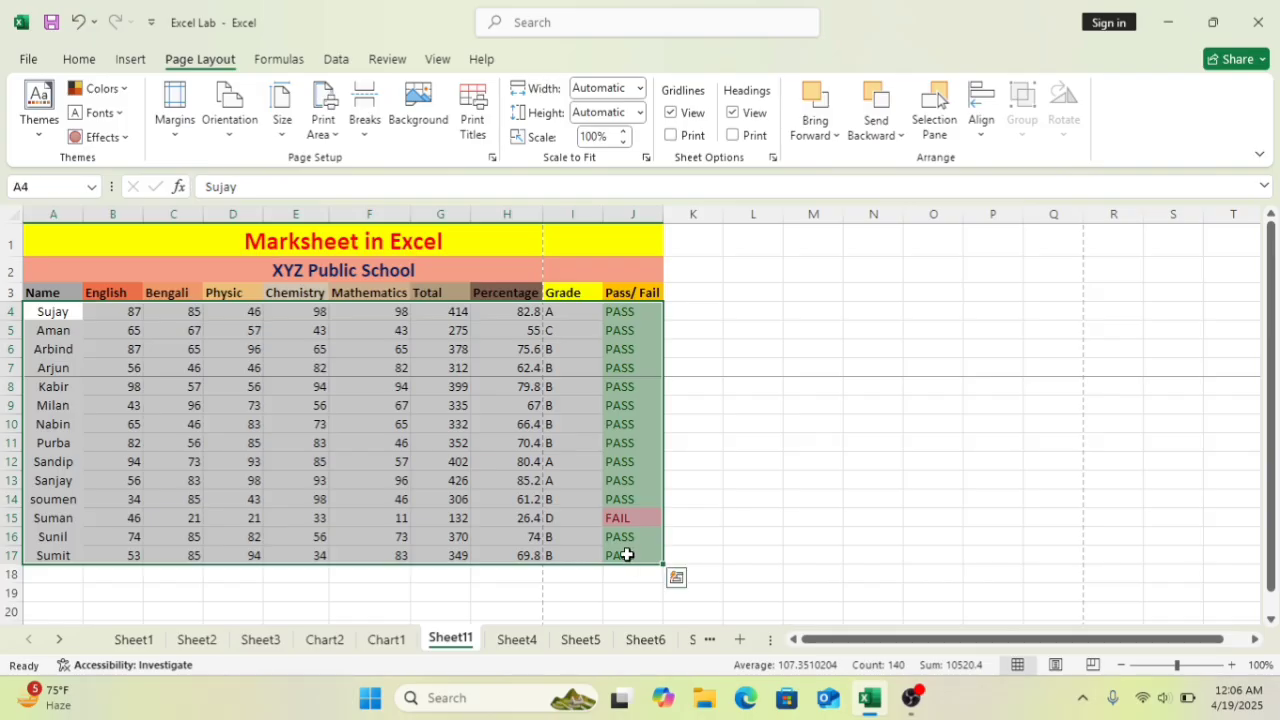
key("ctrl+c")
scroll(279, 559, "down", 1)
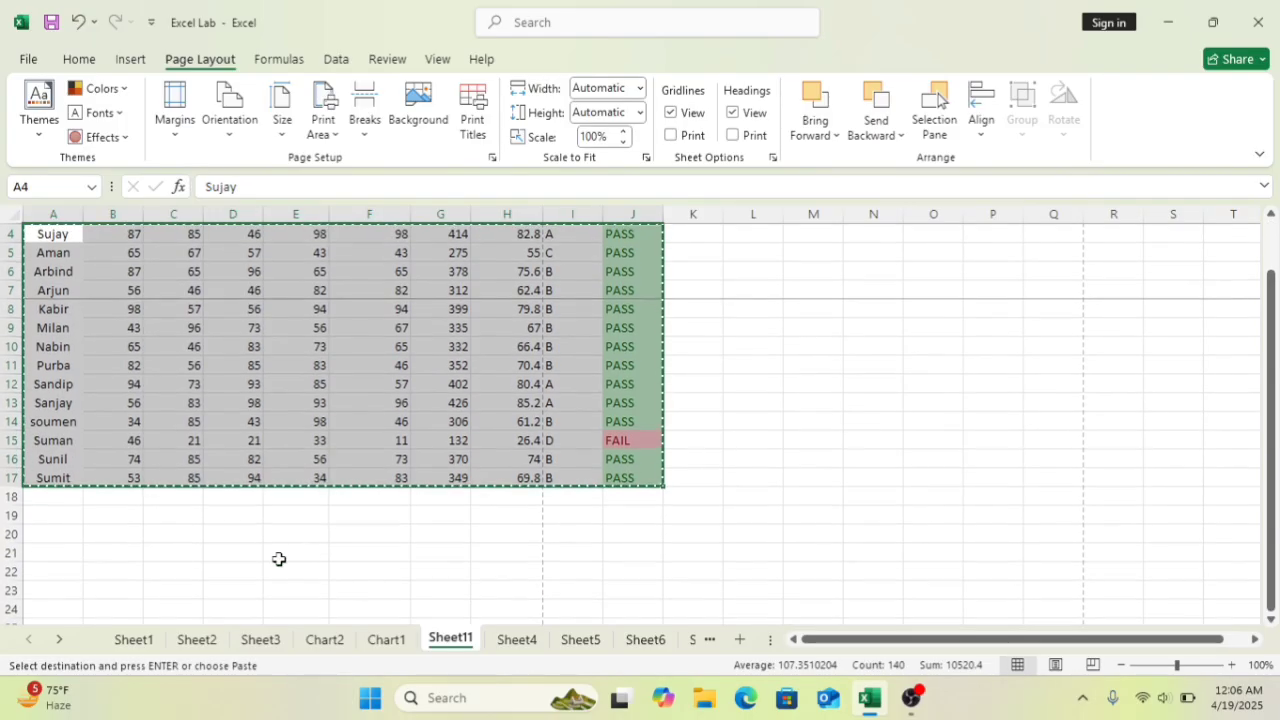
left_click(50, 494)
key("ctrl+v")
scroll(80, 480, "down", 3)
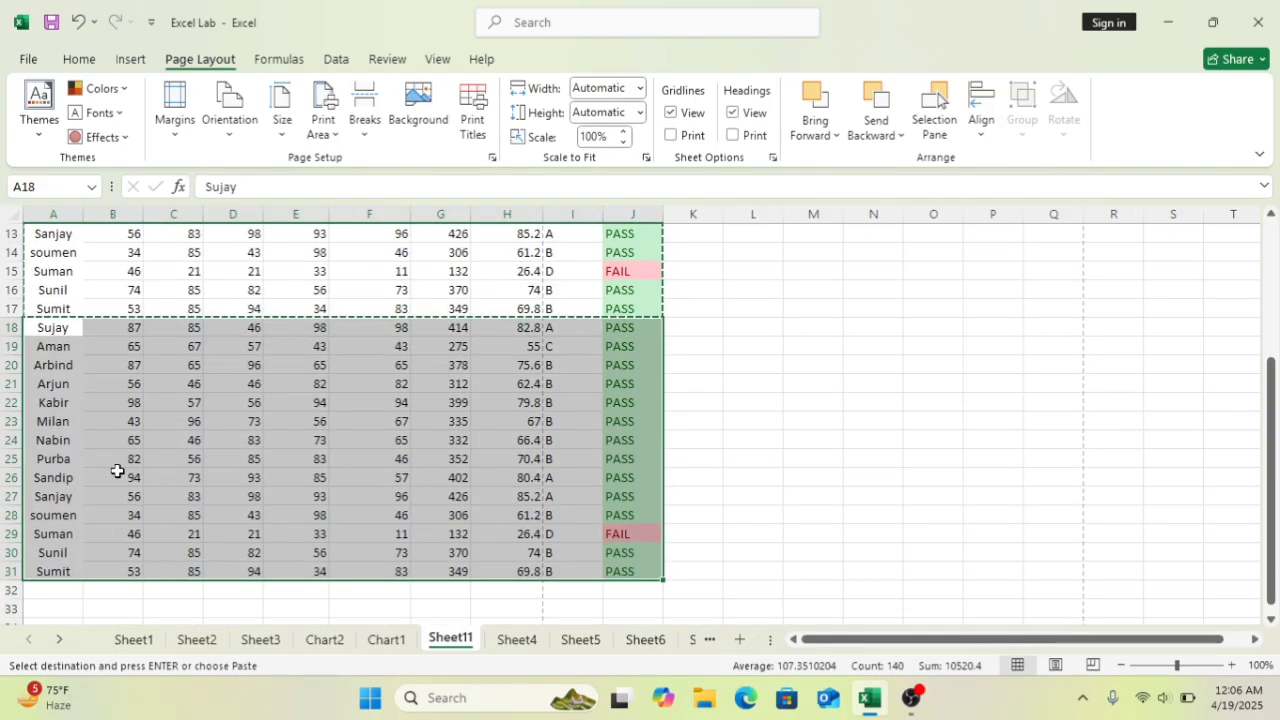
left_click(60, 592)
key("ctrl+v")
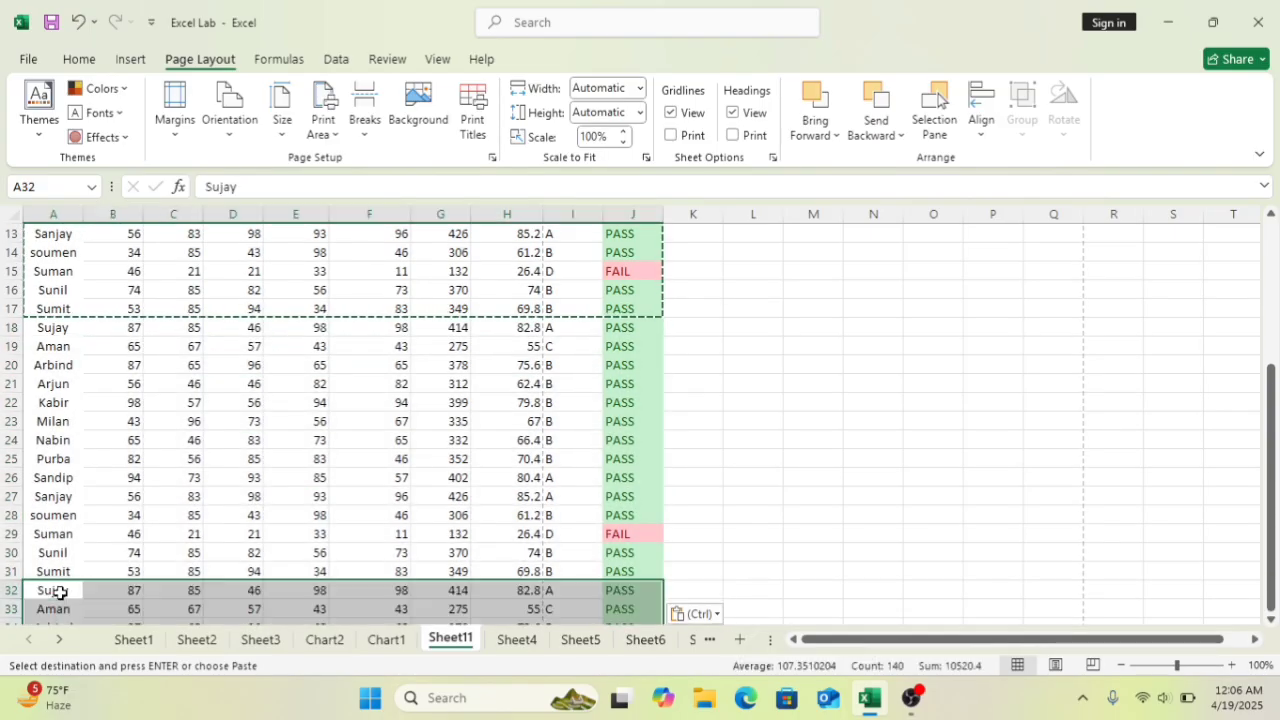
scroll(357, 524, "up", 4)
left_click(796, 406)
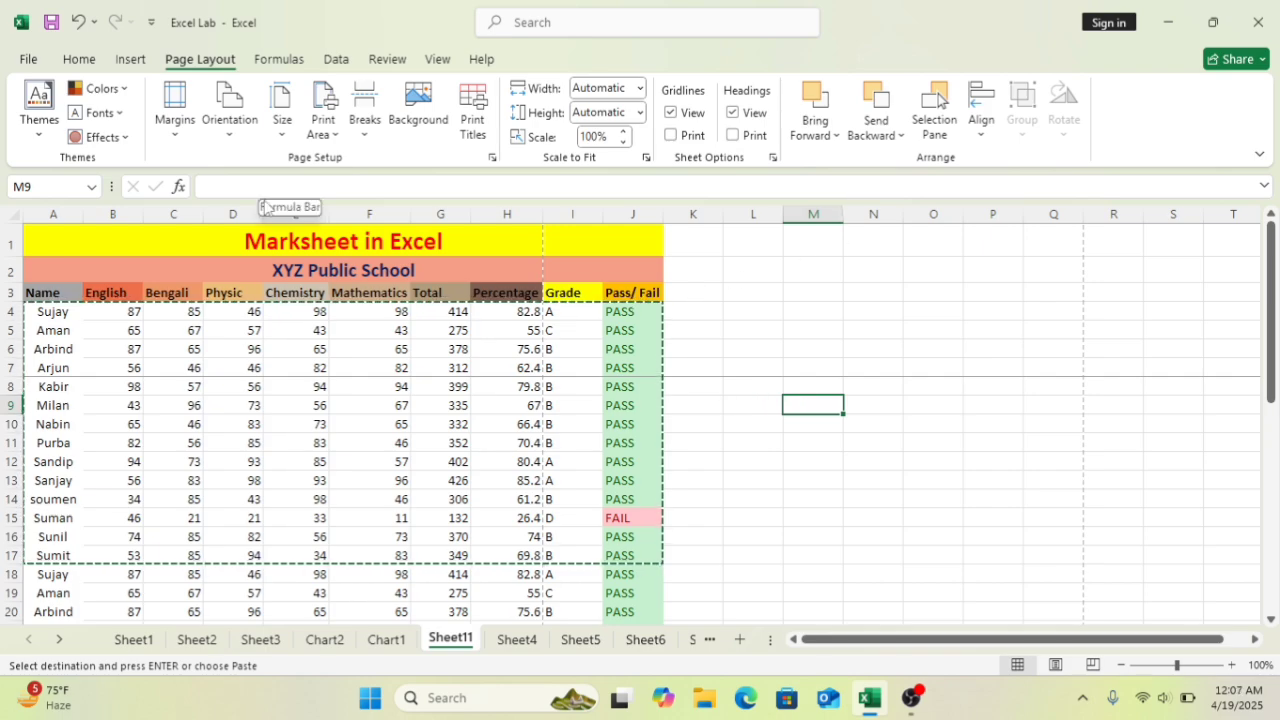
- Open the print preview, check whether the column headings appear on each page and return to the sheet
left_click(28, 60)
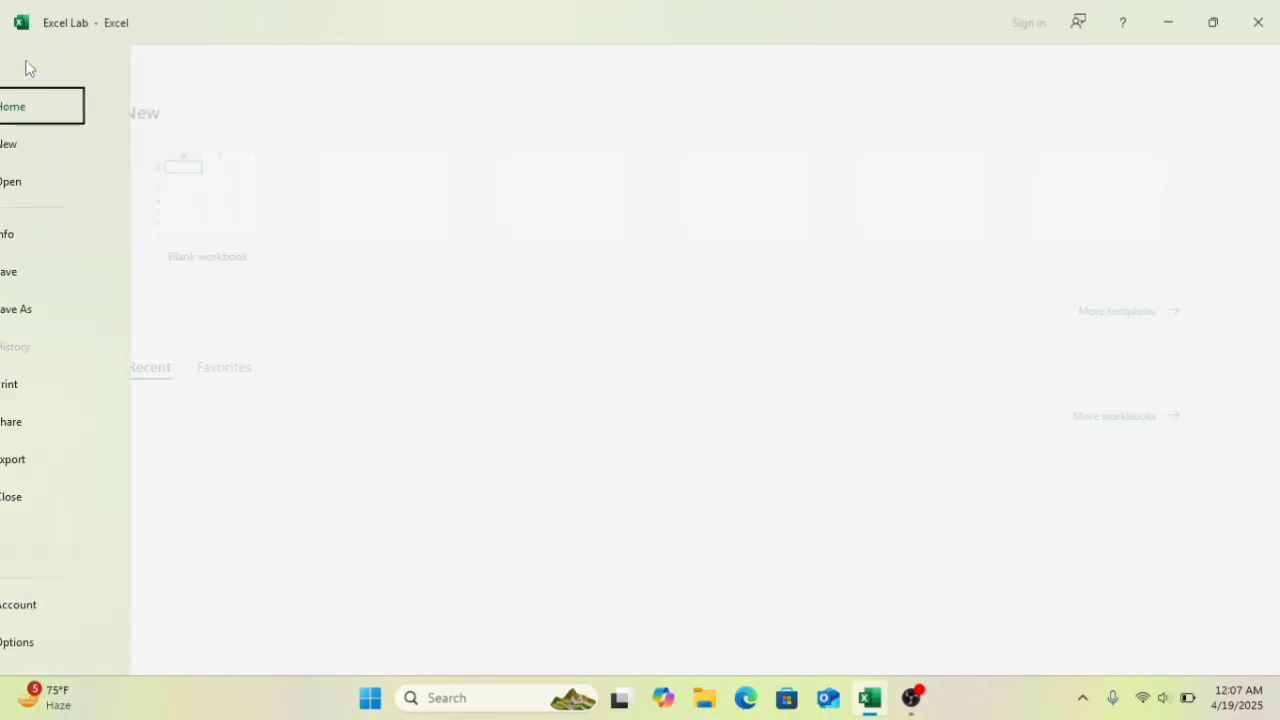
left_click(57, 388)
scroll(767, 294, "down", 3)
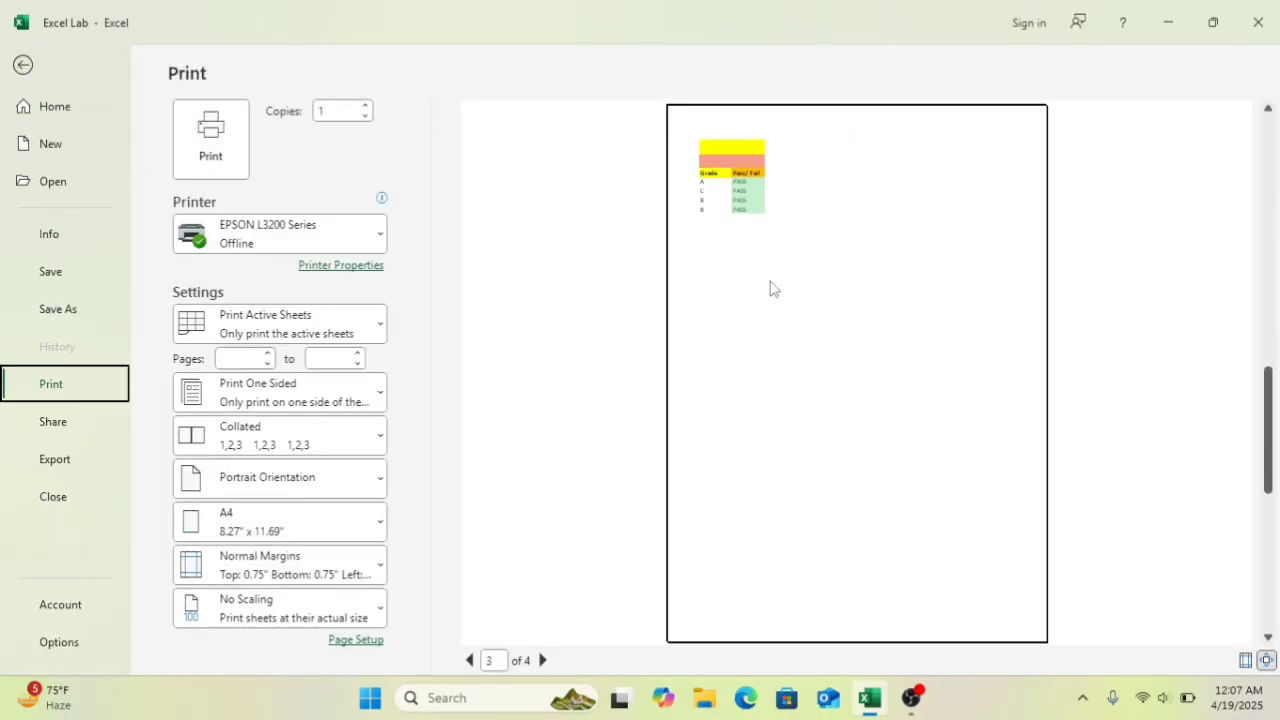
scroll(769, 292, "up", 3)
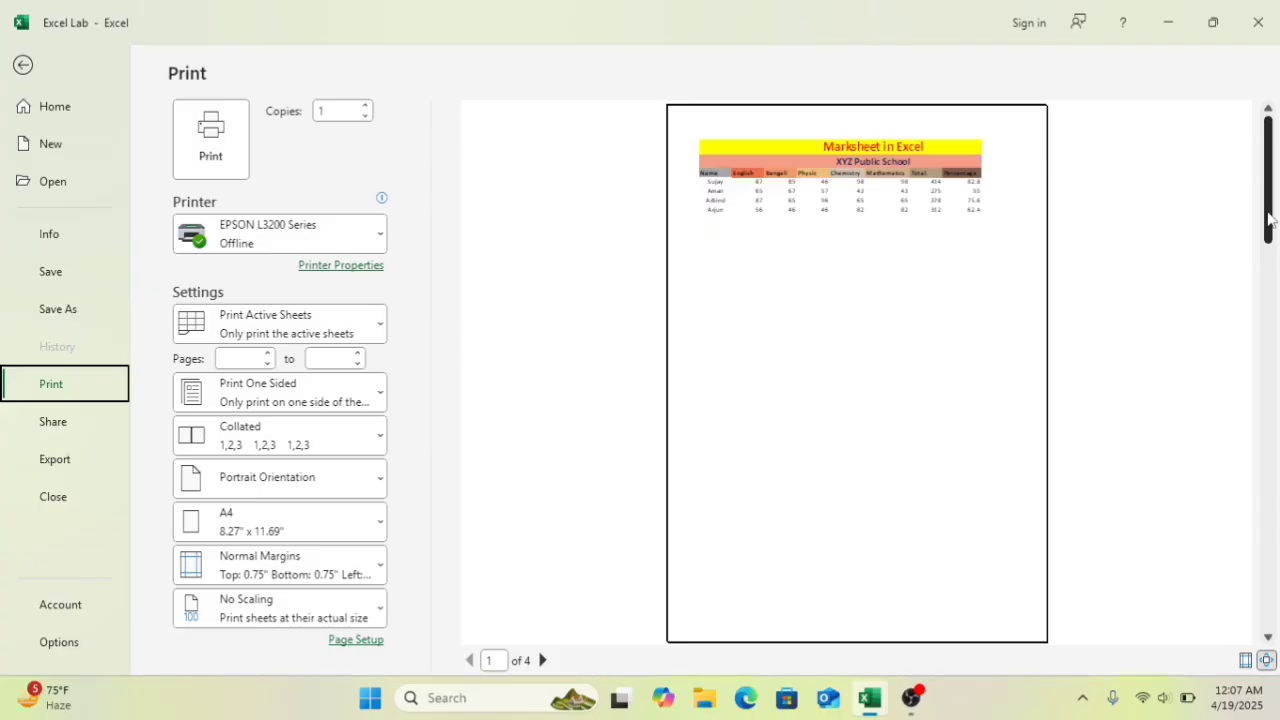
scroll(1268, 225, "down", 1)
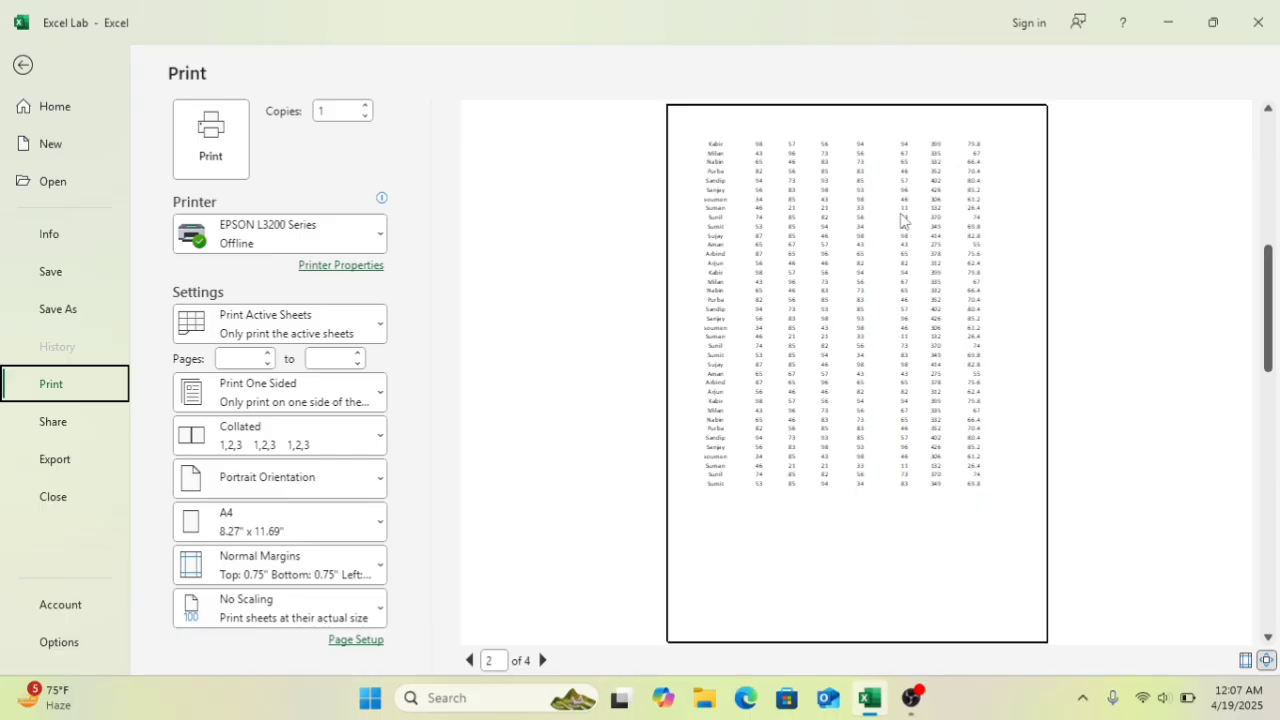
scroll(905, 219, "up", 3)
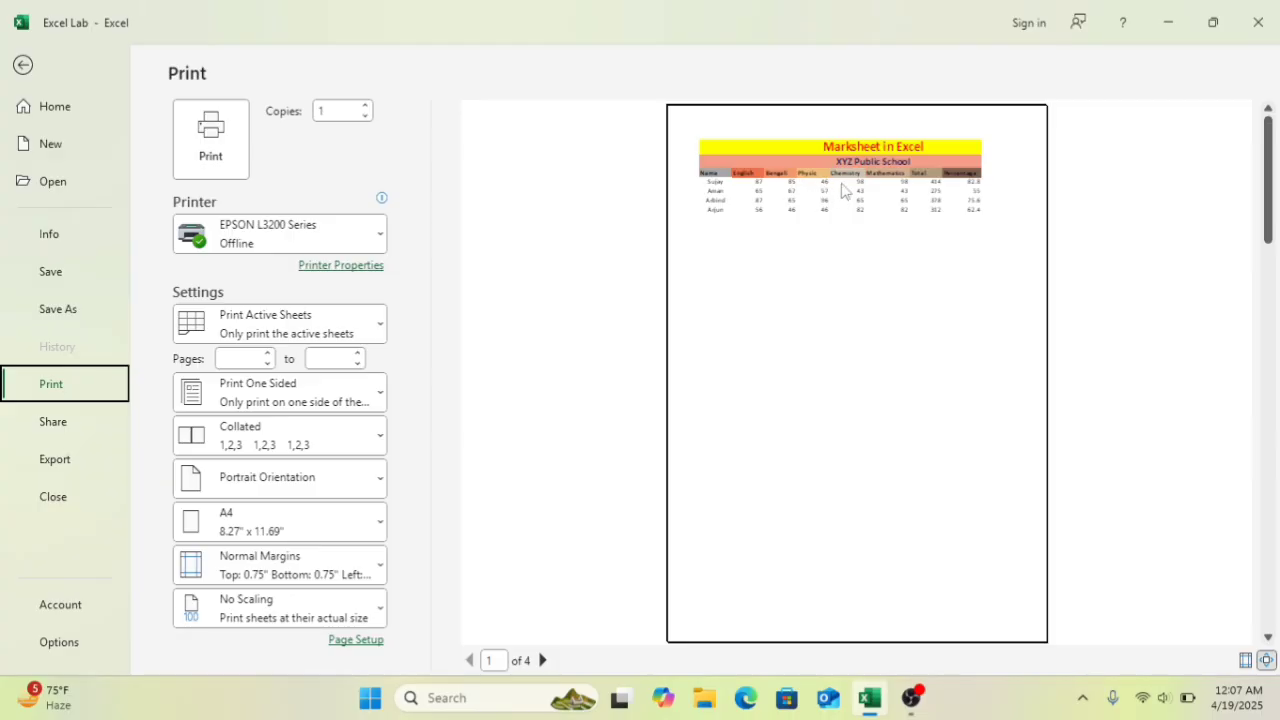
scroll(850, 200, "down", 3)
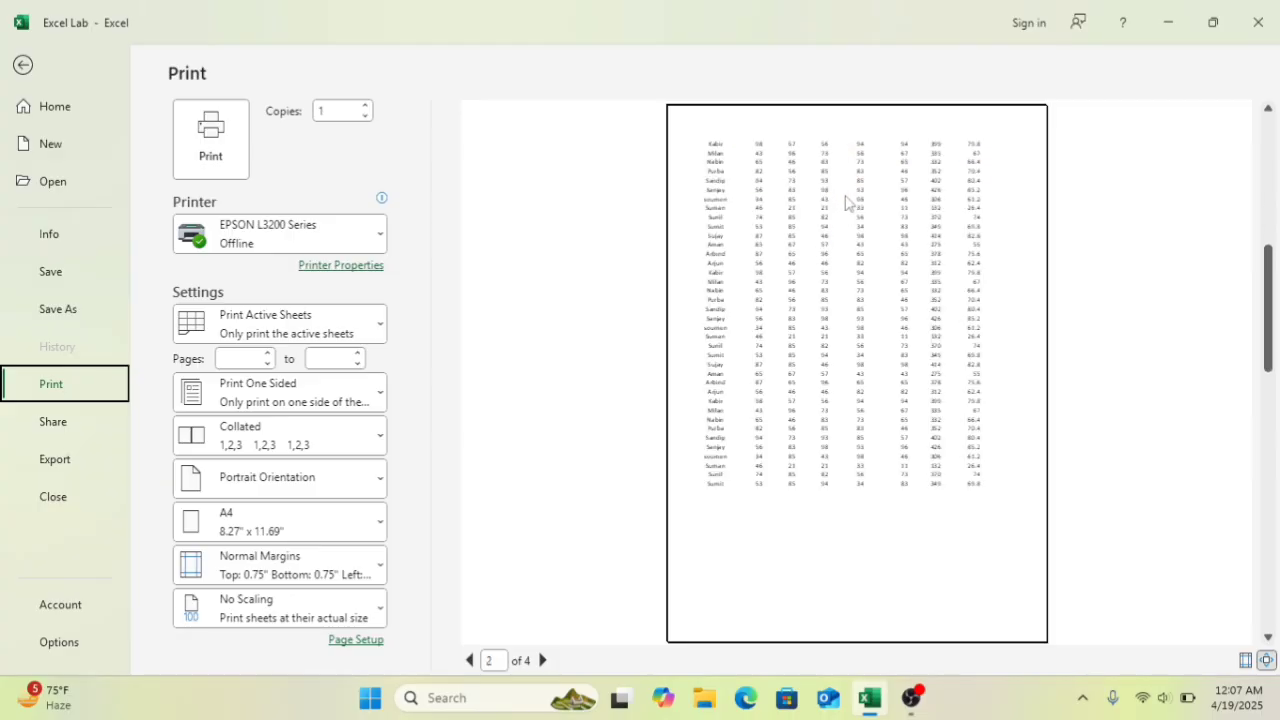
left_click(22, 65)
- Set the heading row $3:$3 as the print title row to repeat at the top of every page
left_click(775, 345)
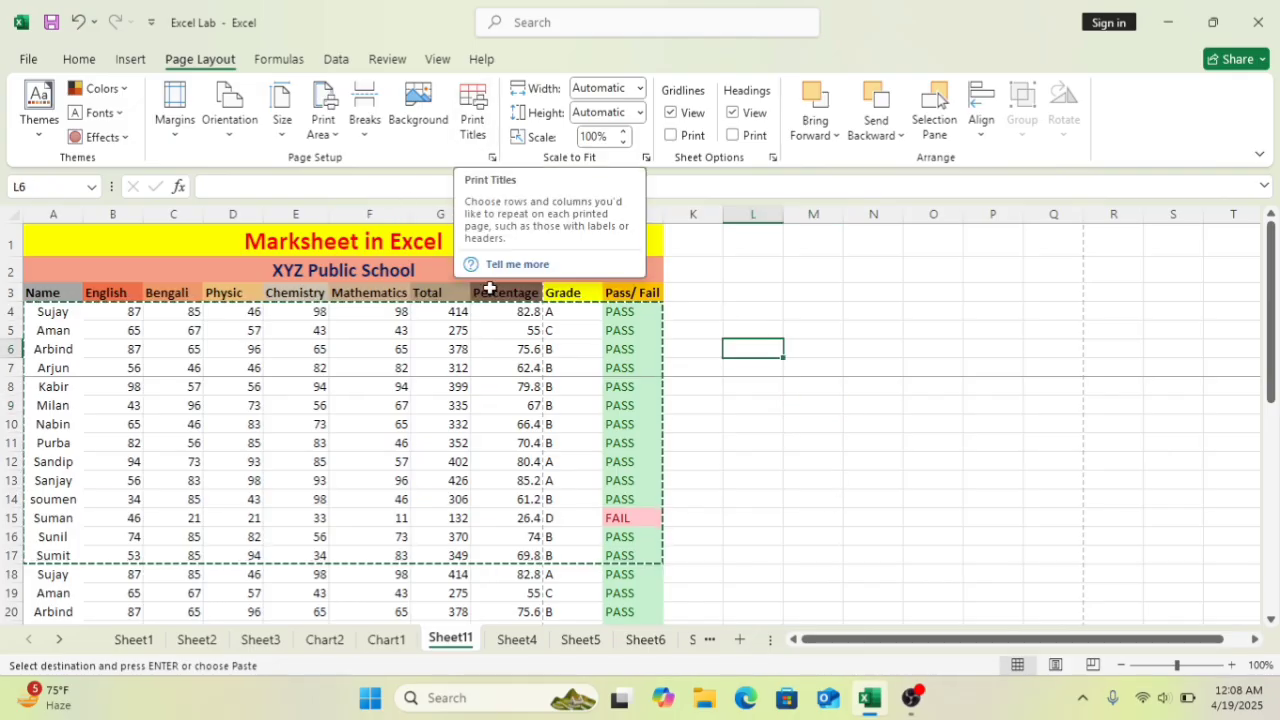
left_click(474, 128)
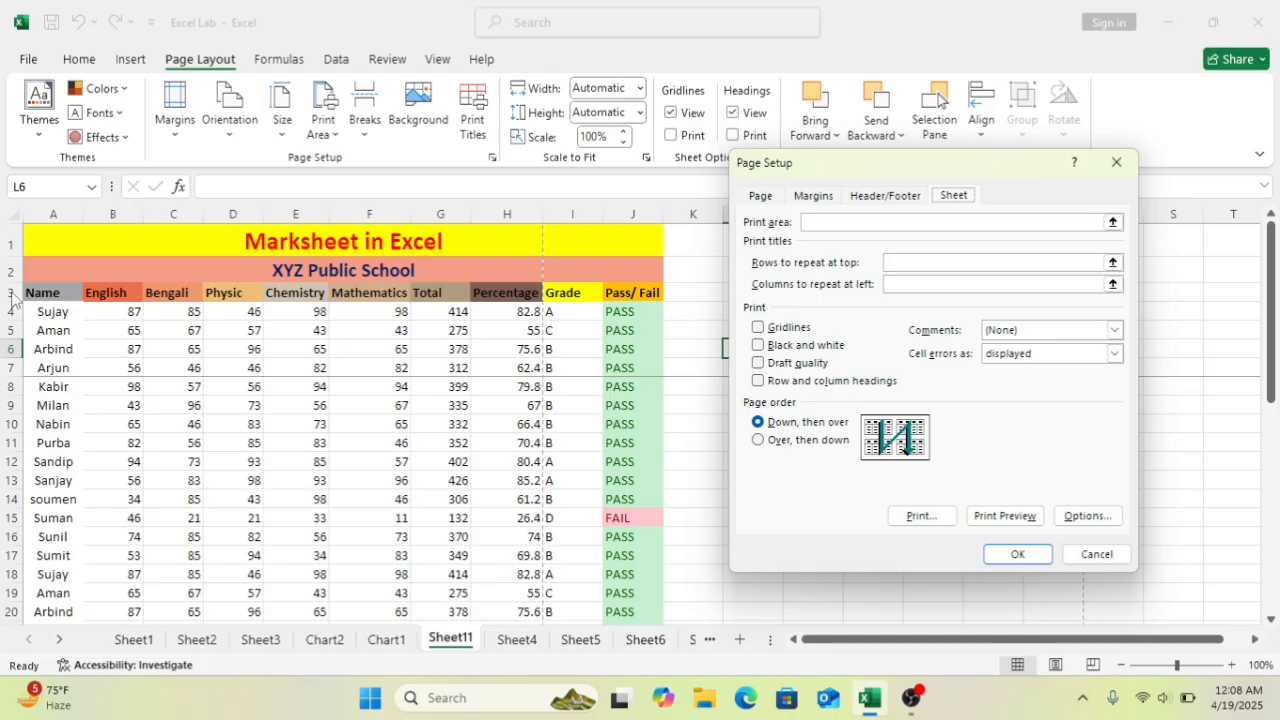
left_click(896, 263)
left_click(12, 292)
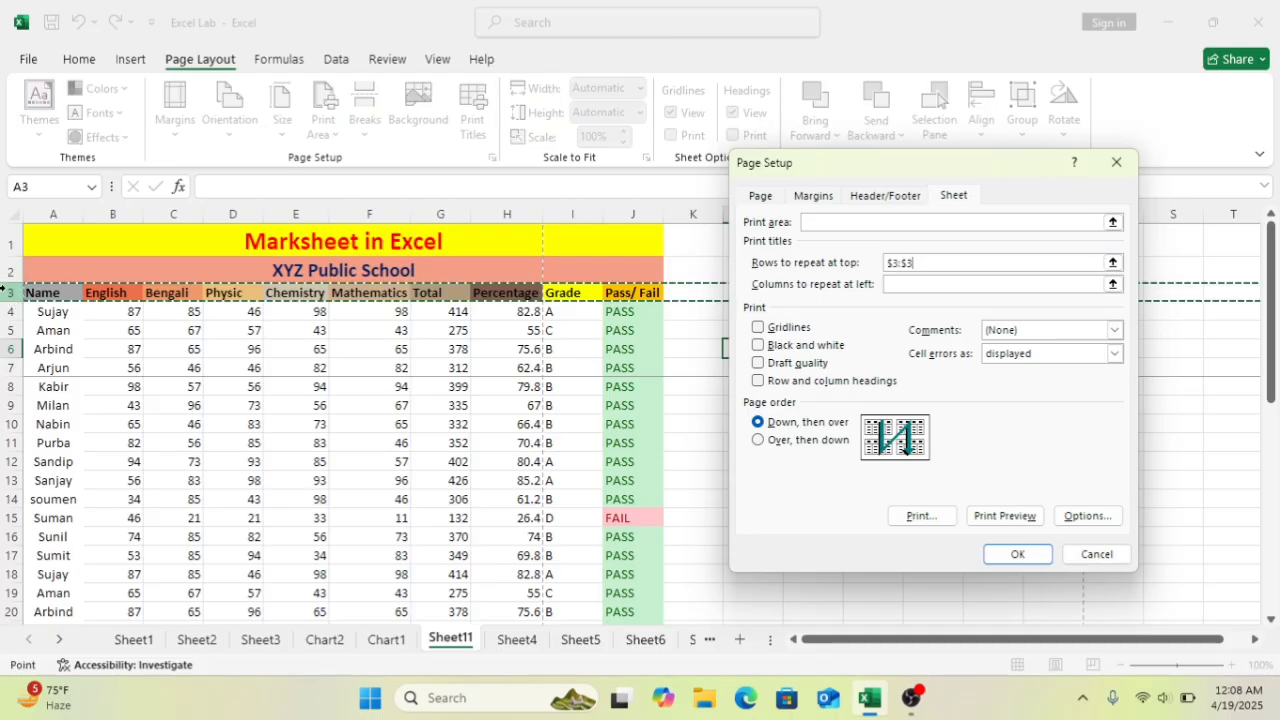
left_click(1016, 552)
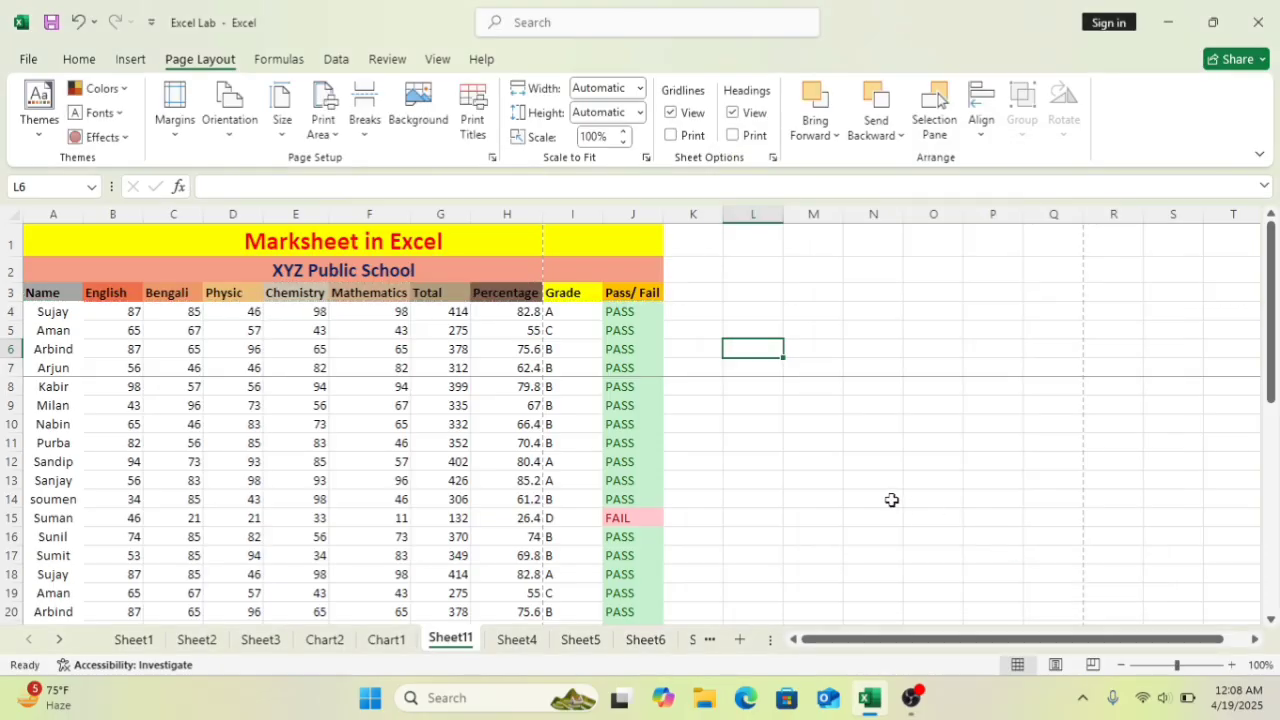
- Open the print preview and examine the second page enlarged for the repeated heading row
key("ctrl+p")
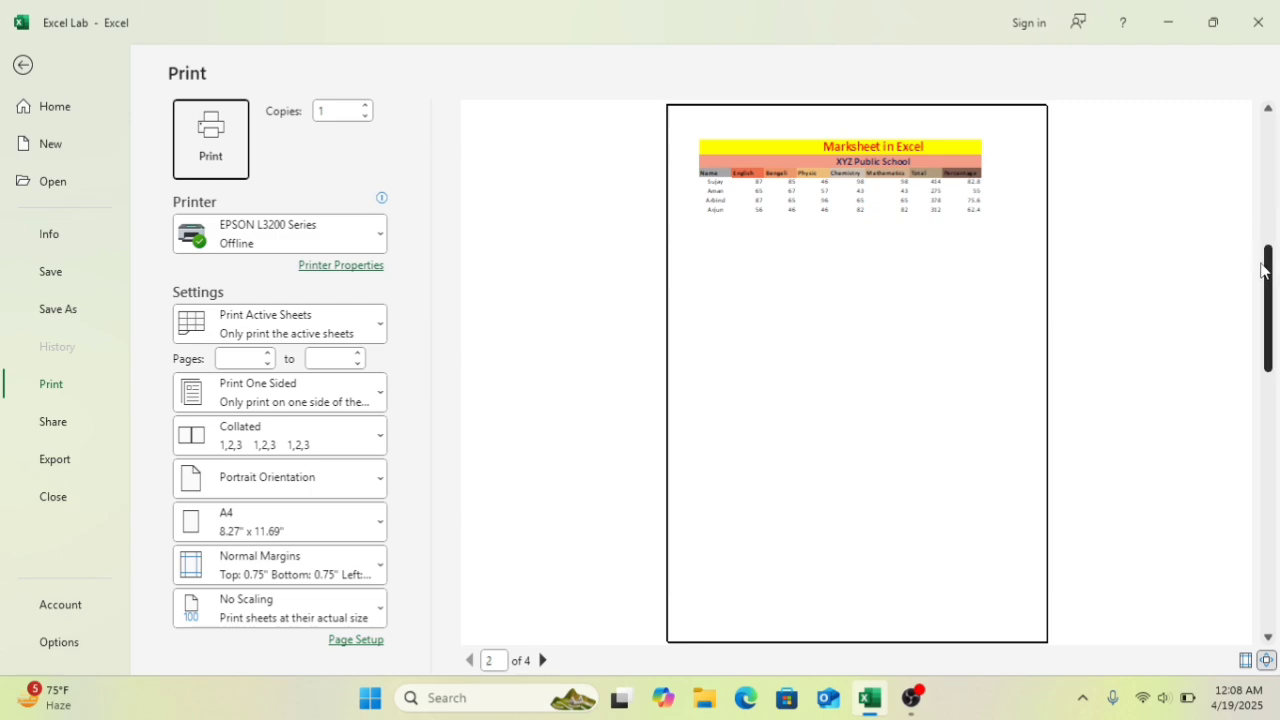
left_click(1265, 375)
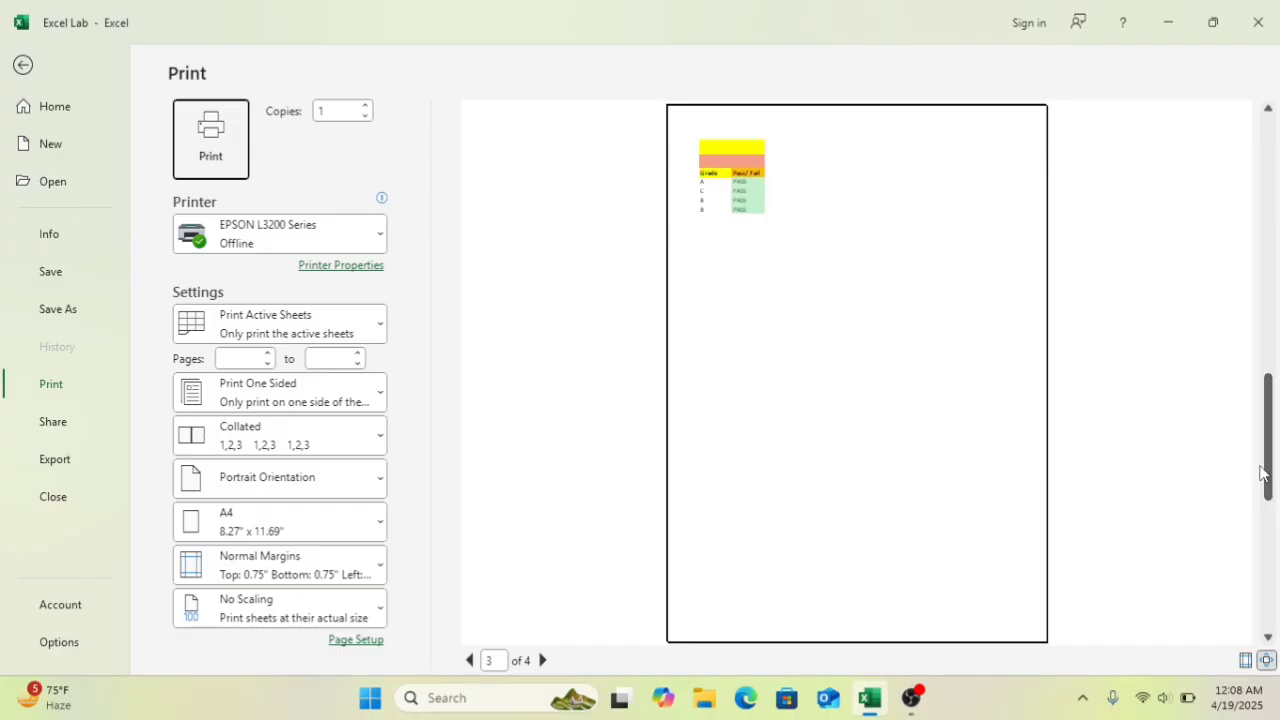
scroll(888, 354, "up", 2)
scroll(889, 352, "down", 1)
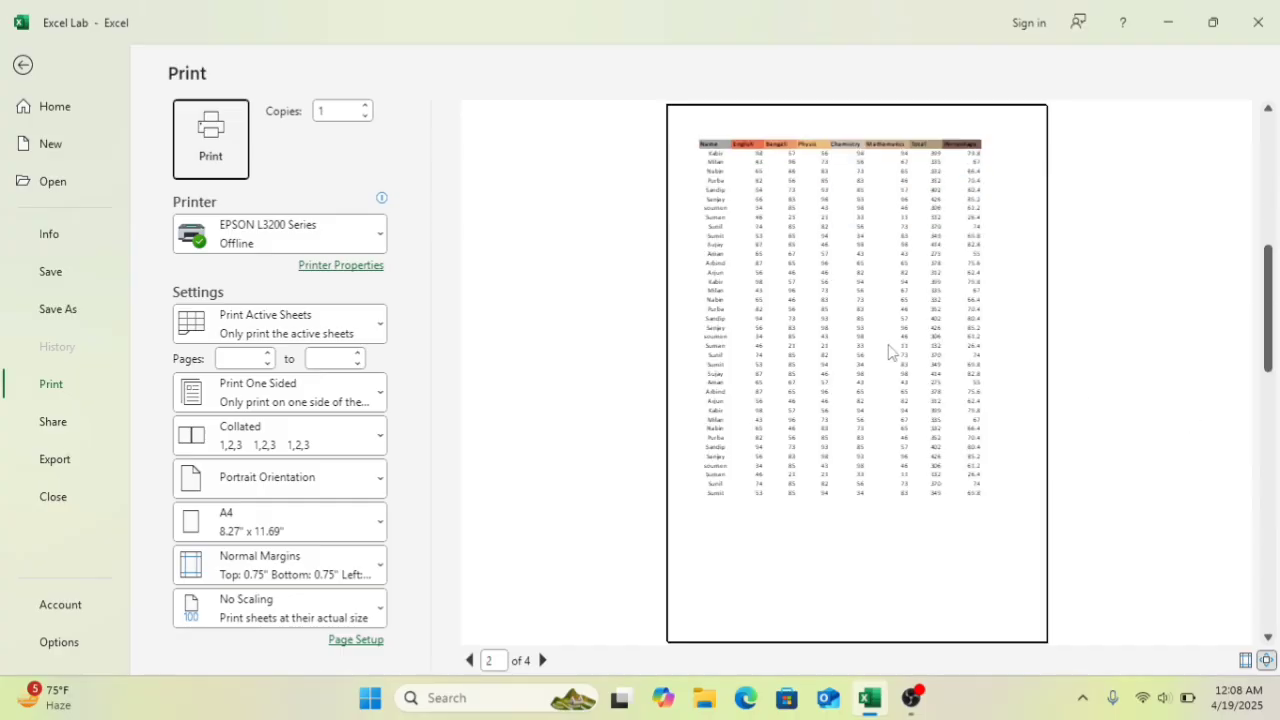
left_click(790, 220)
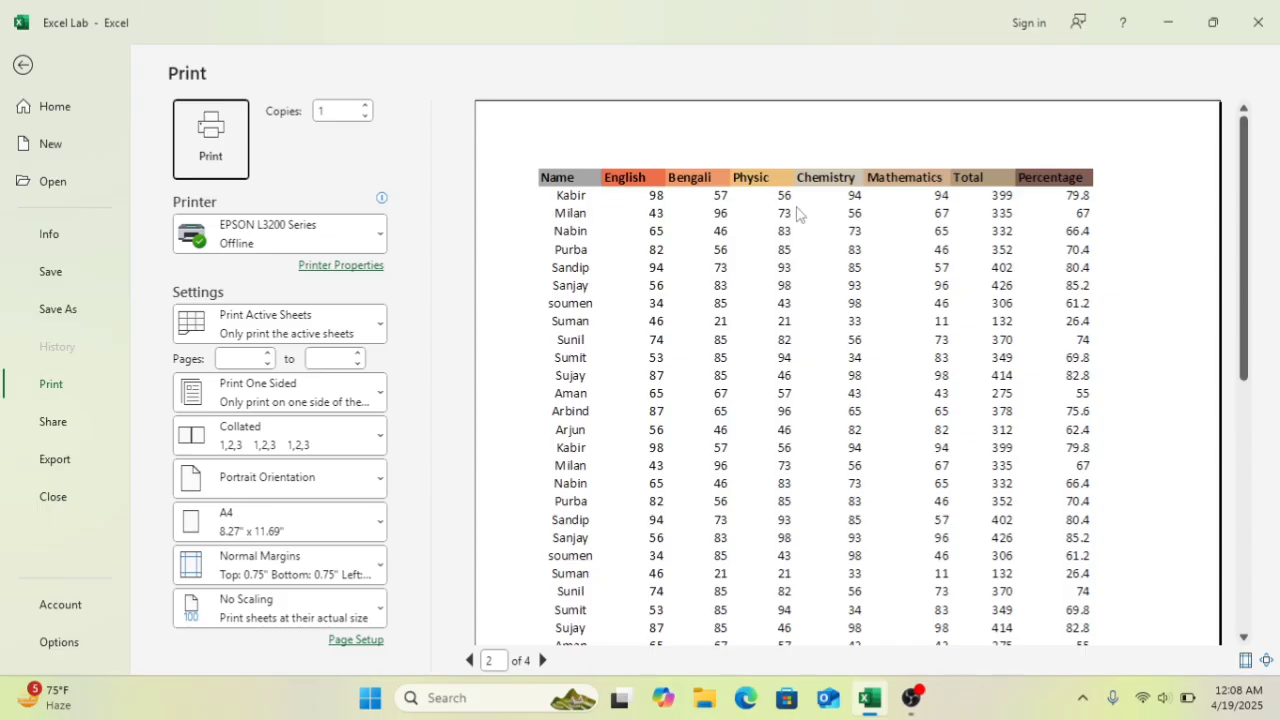
left_click_drag(1245, 150, 1255, 52)
scroll(806, 216, "down", 10)
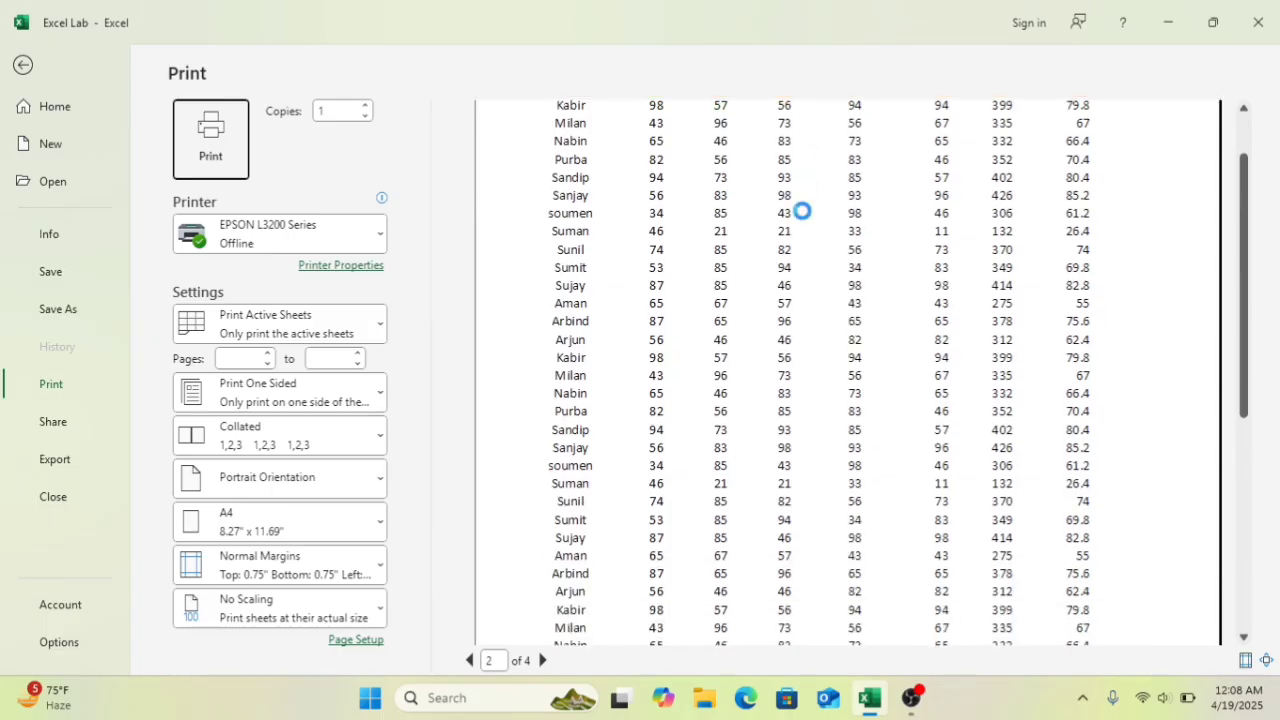
scroll(806, 216, "up", 10)
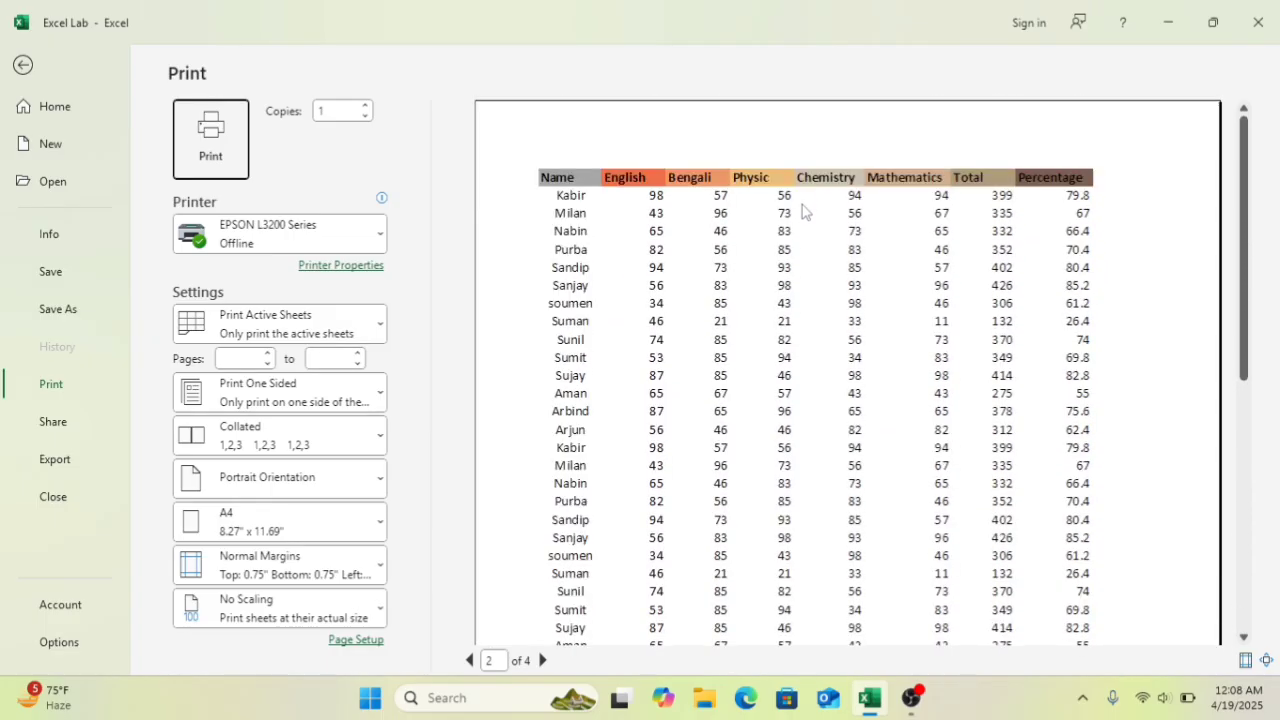
double_click(806, 212)
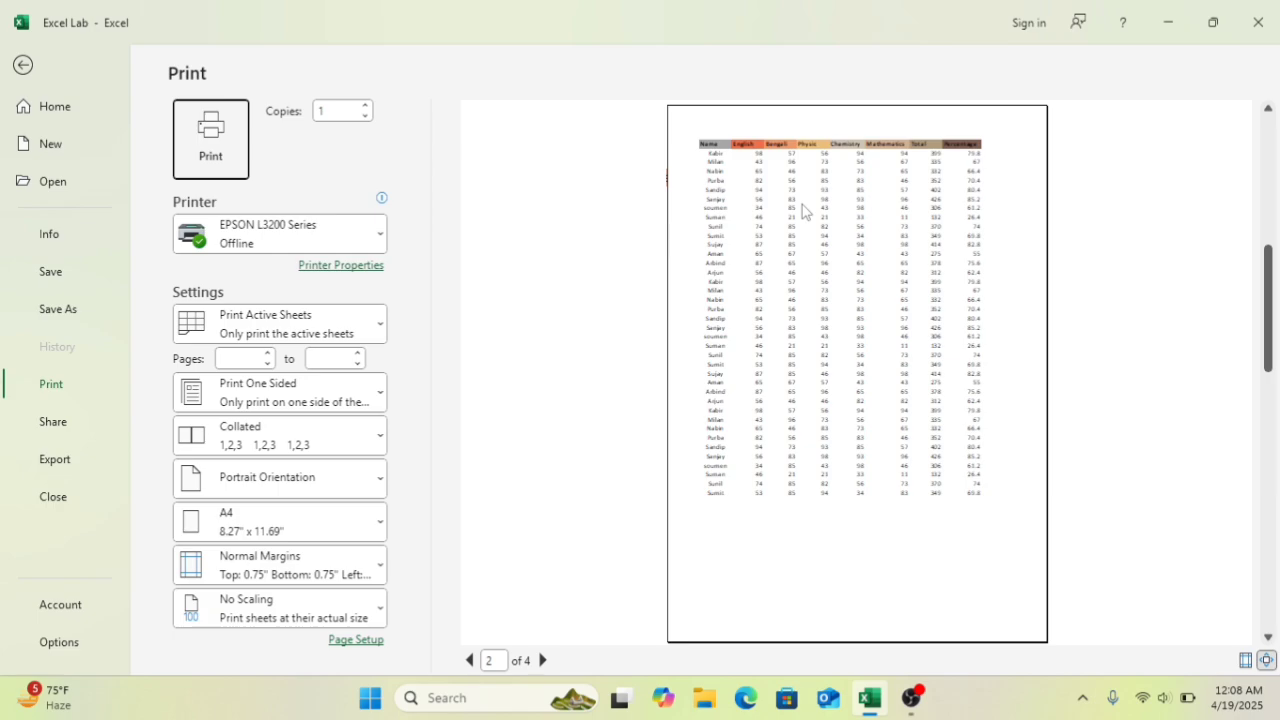
- Compare the headings on the previewed pages, enlarging the first and second pages, and return to the sheet
scroll(806, 212, "up", 2)
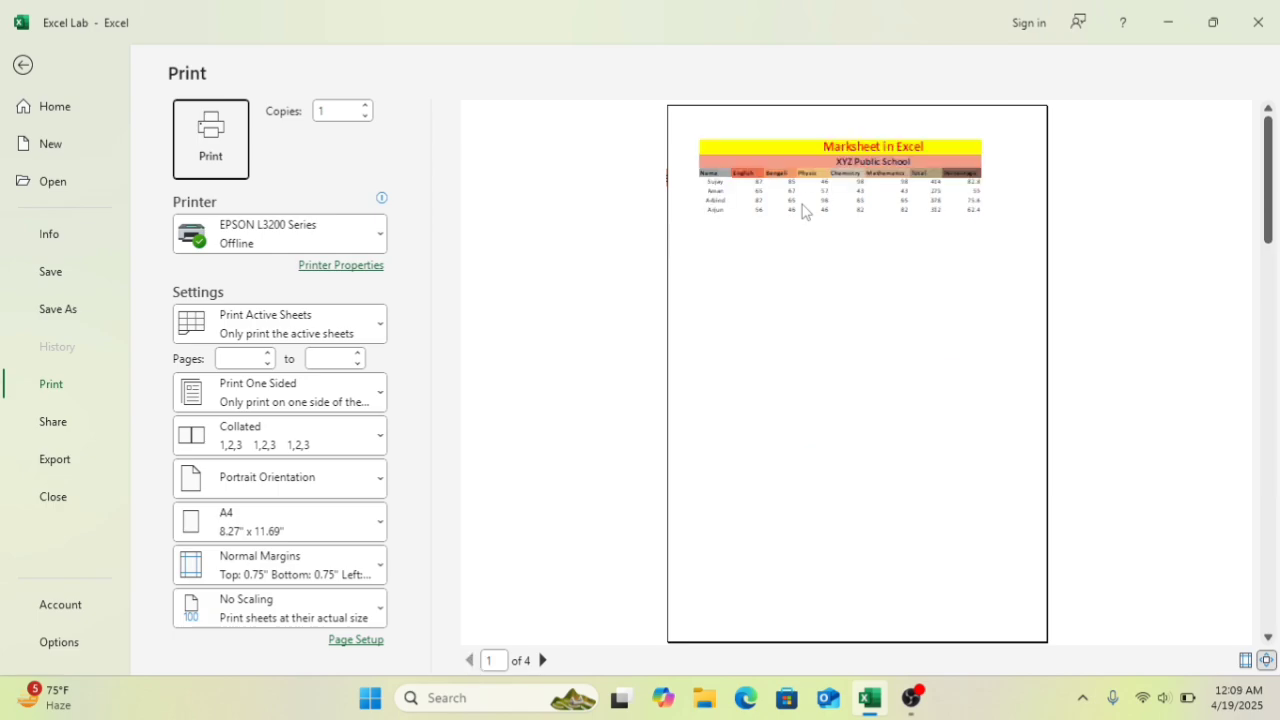
scroll(806, 210, "down", 2)
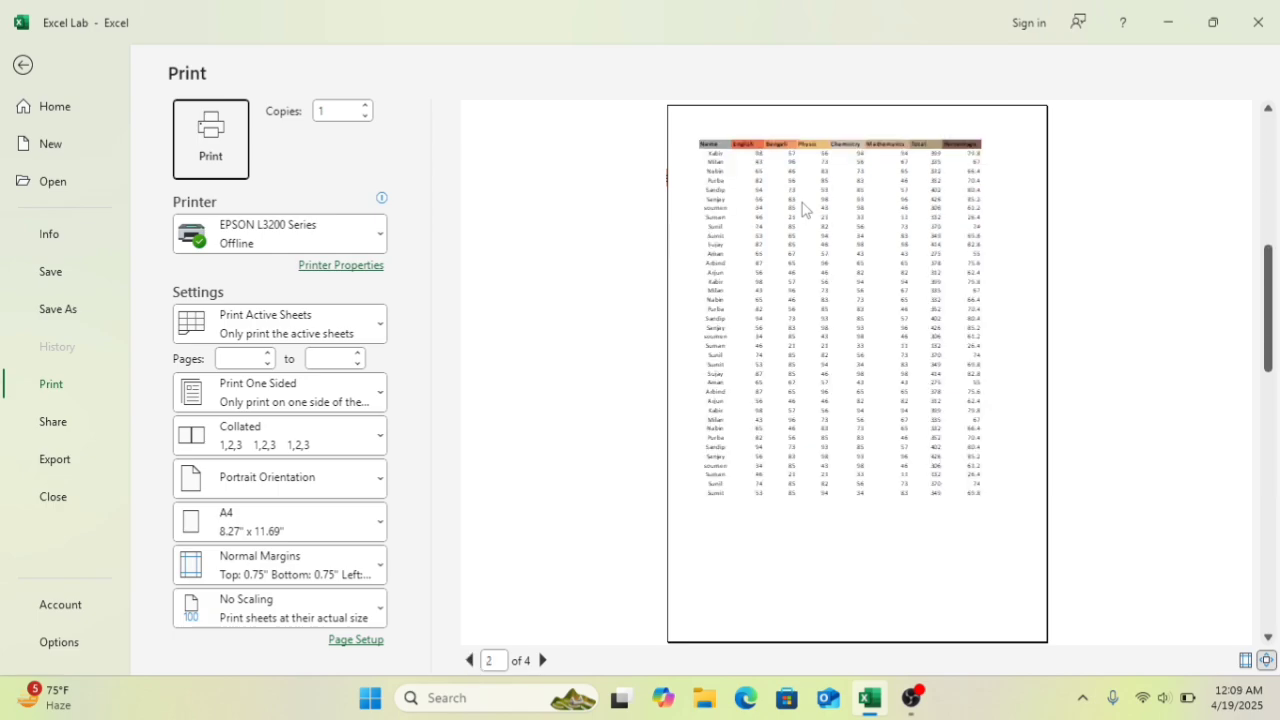
scroll(803, 210, "up", 2)
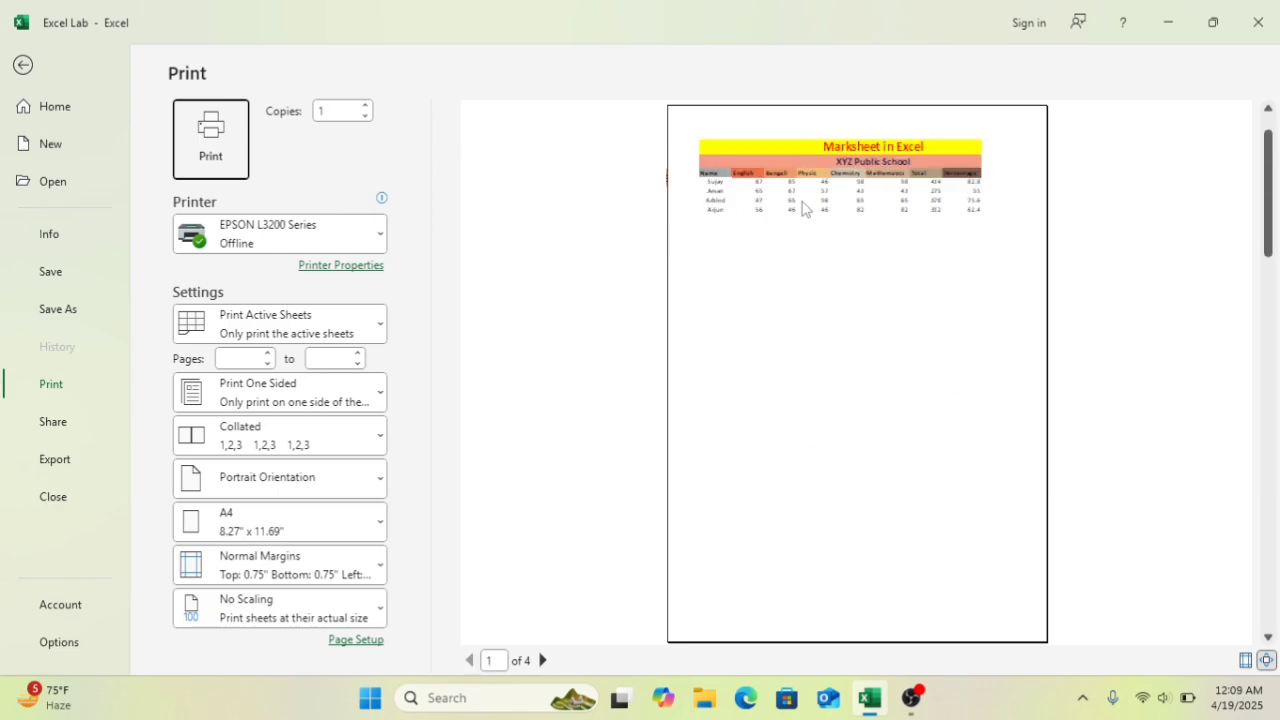
left_click(878, 265)
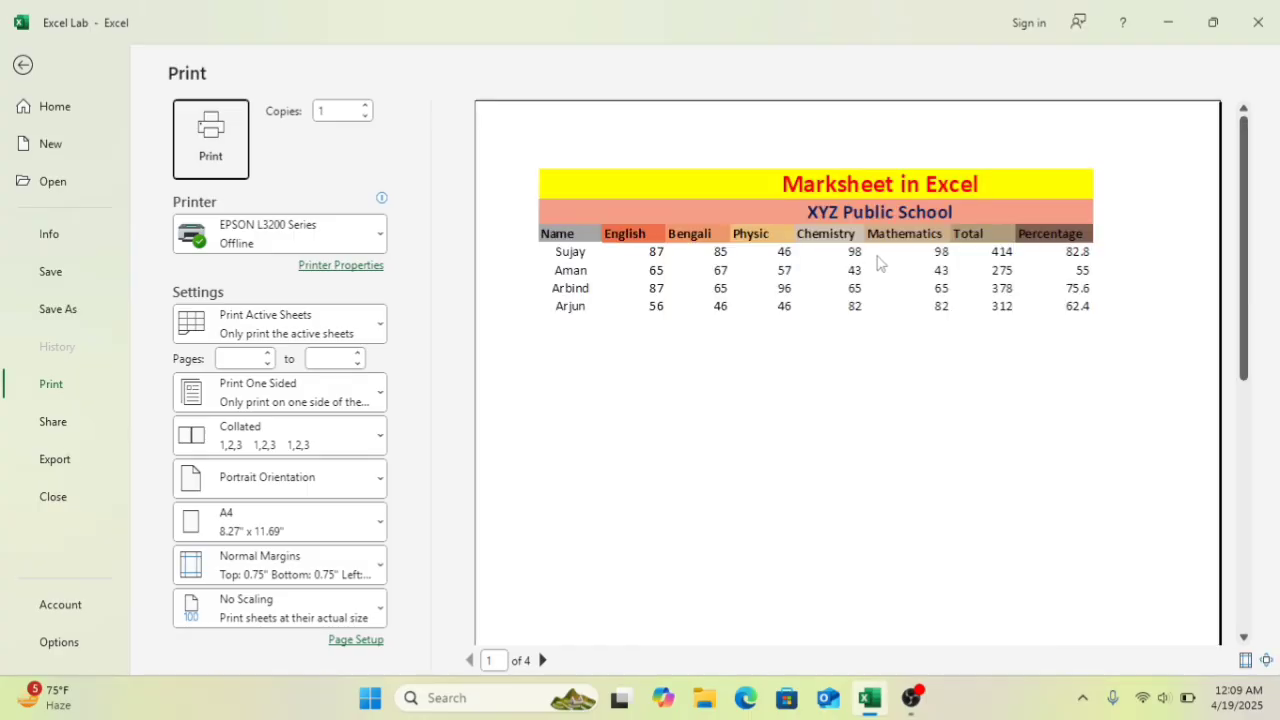
scroll(878, 262, "down", 6)
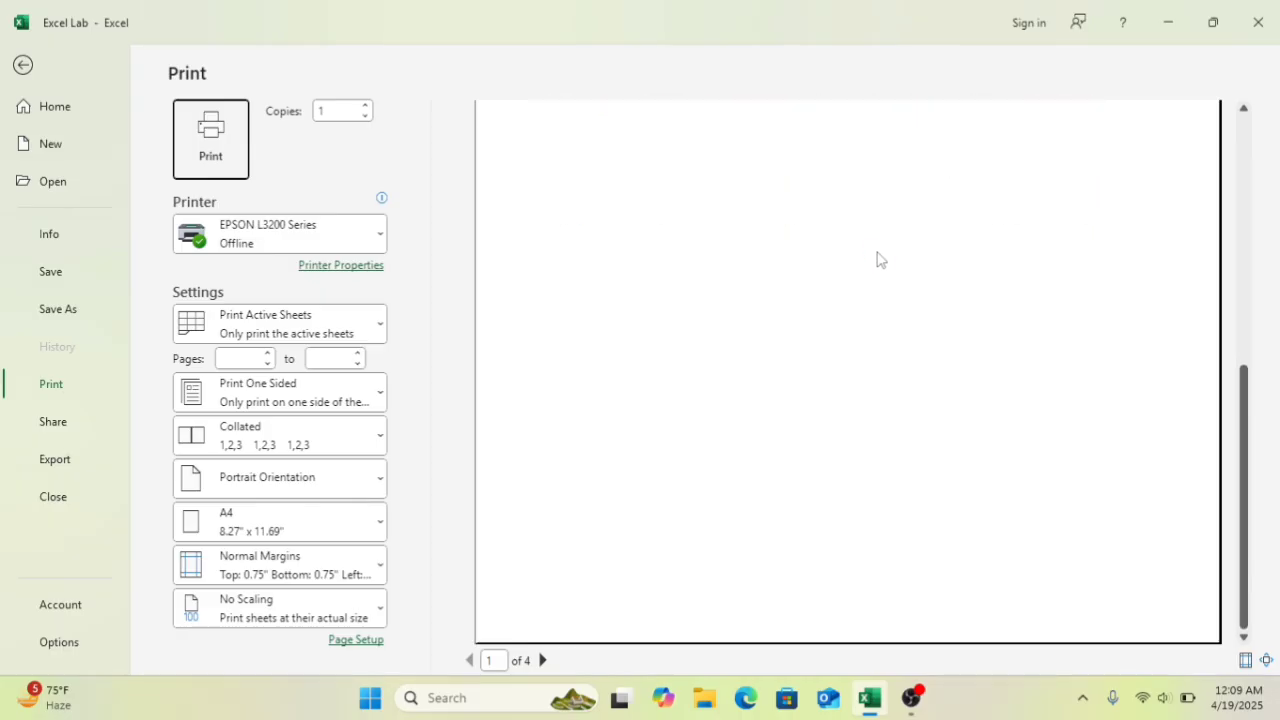
left_click(878, 260)
scroll(878, 260, "down", 3)
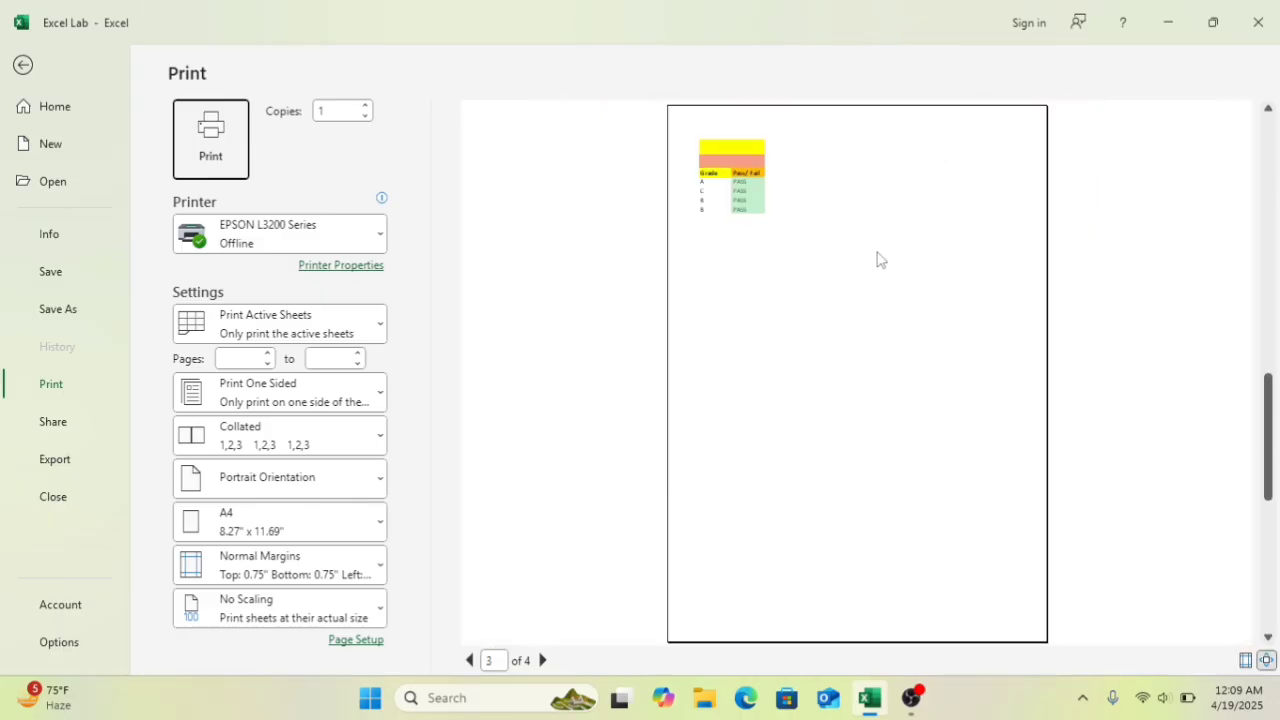
scroll(878, 260, "up", 2)
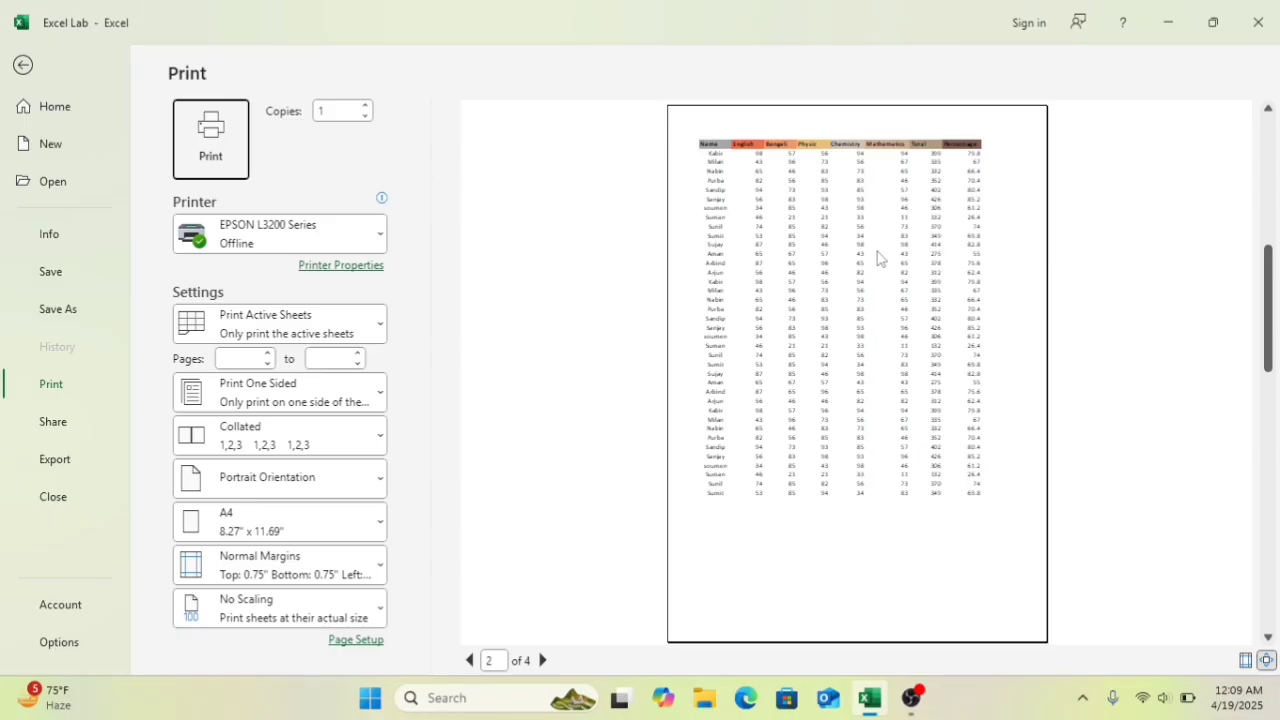
left_click(878, 259)
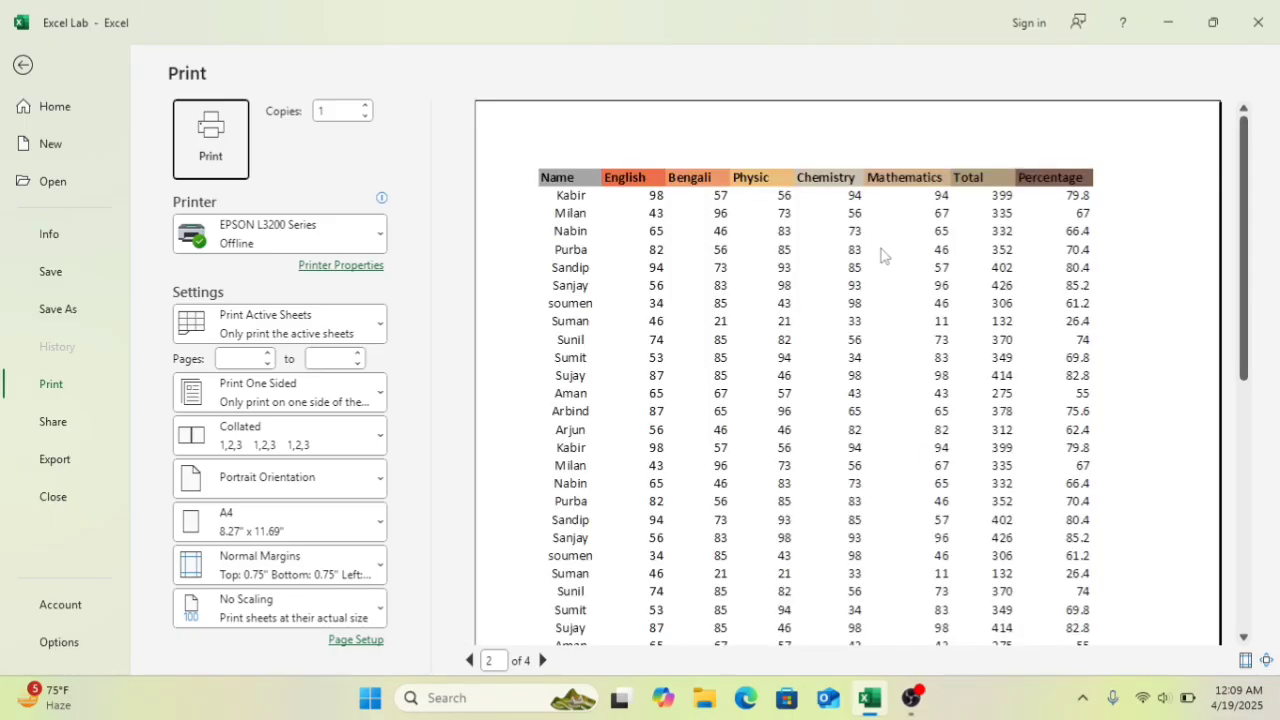
left_click(548, 148)
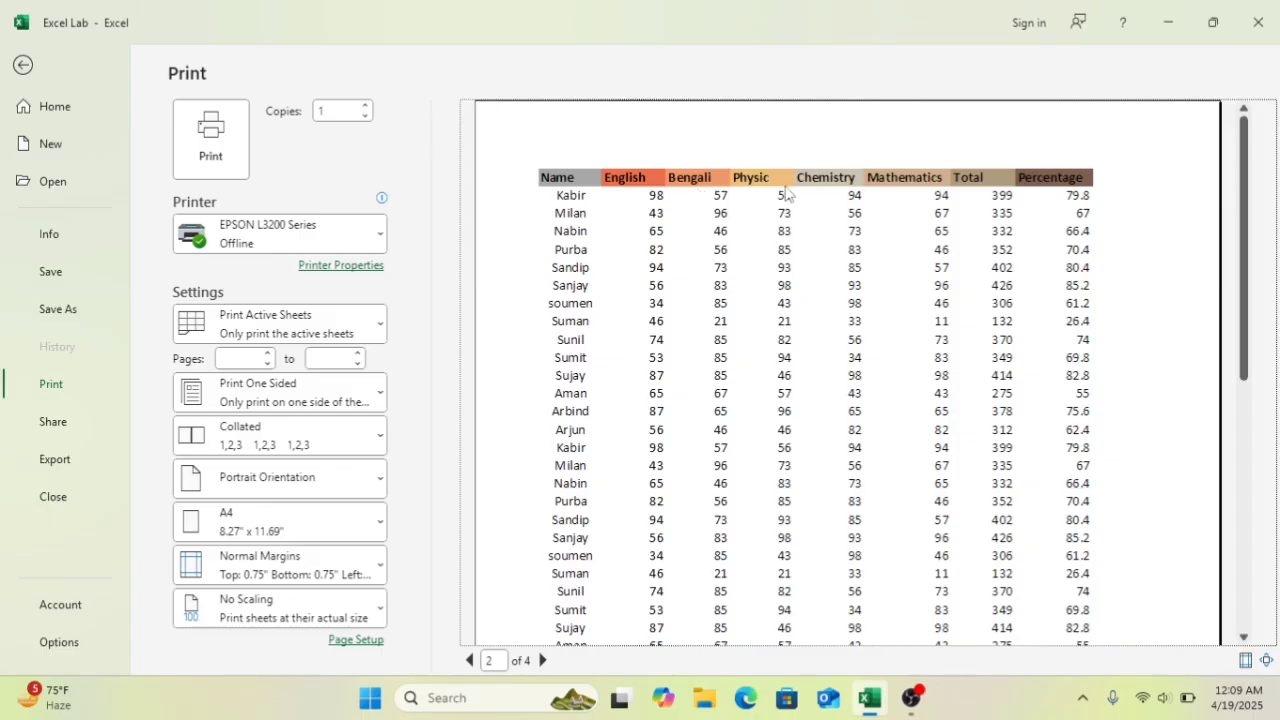
left_click(973, 197)
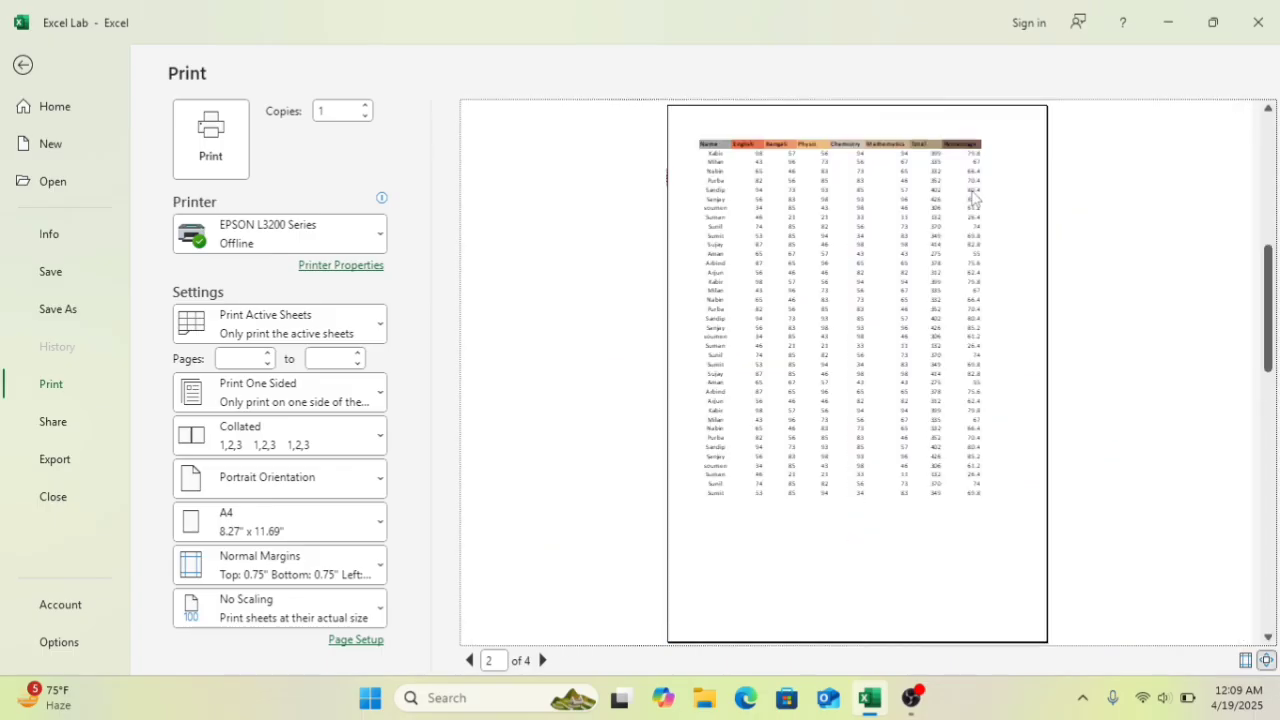
left_click(22, 65)
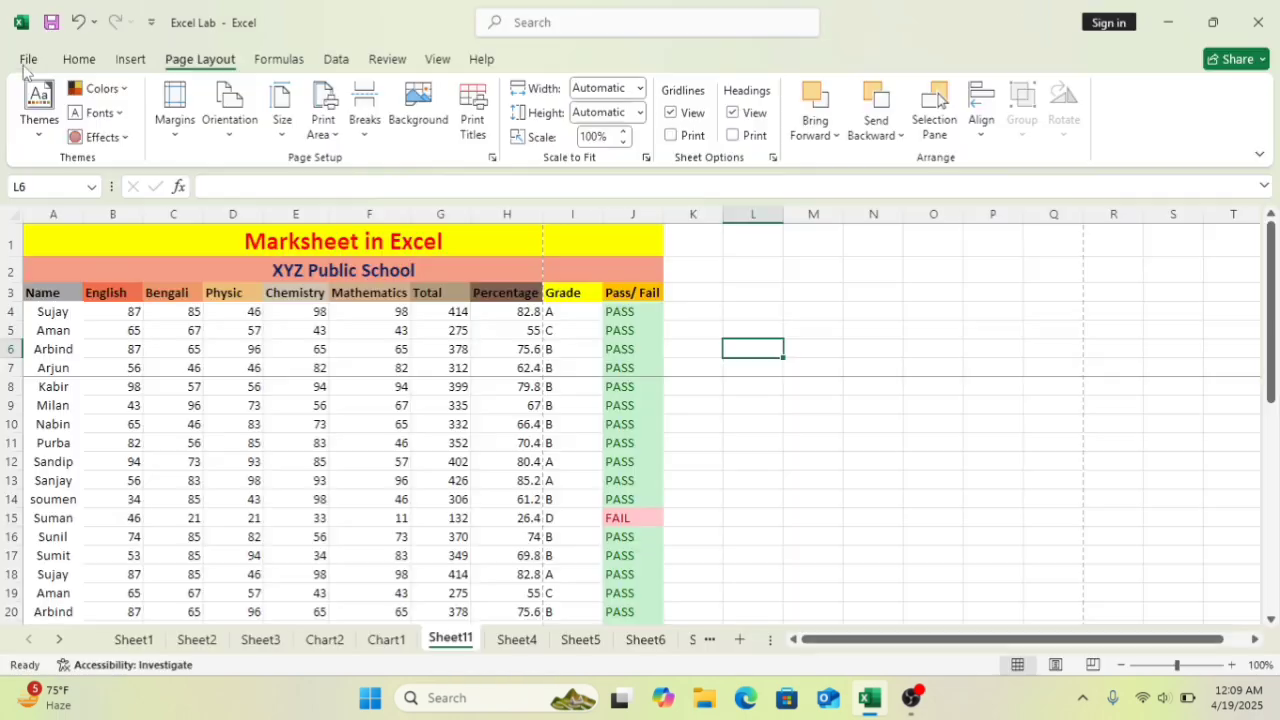
- Clear the rows to repeat at top from the print titles and apply the page setup
left_click(476, 130)
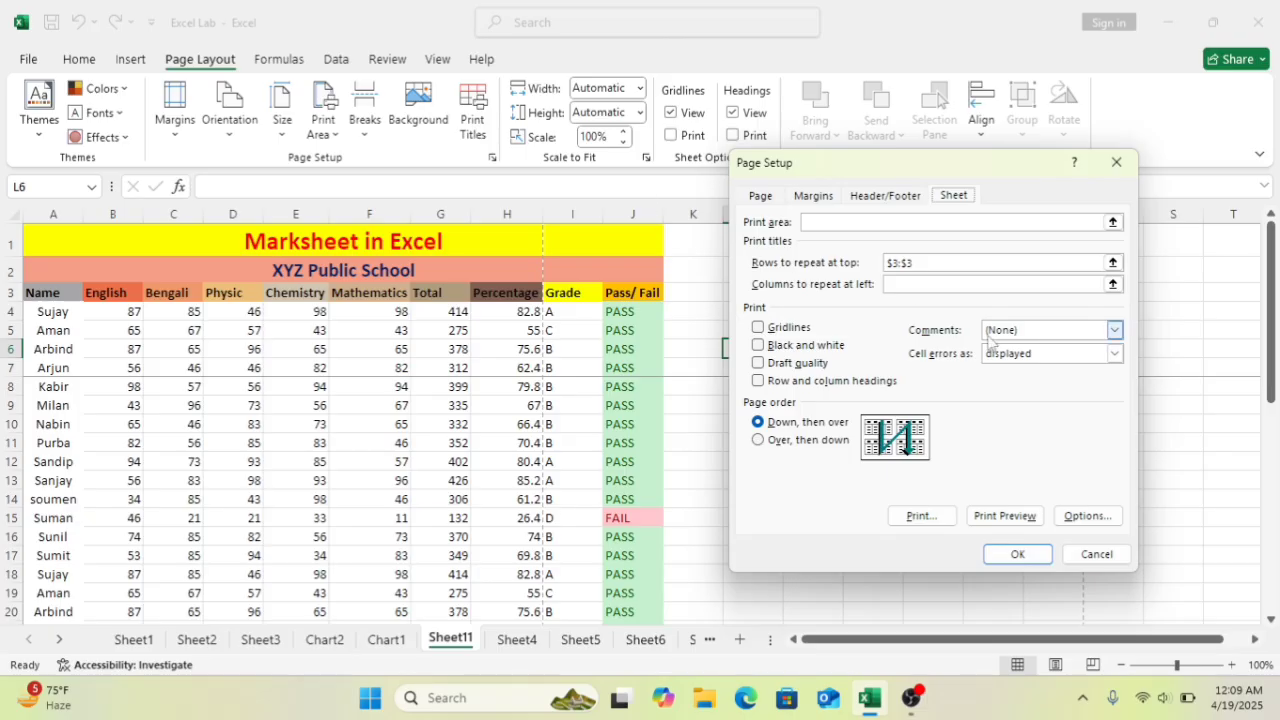
left_click(924, 266)
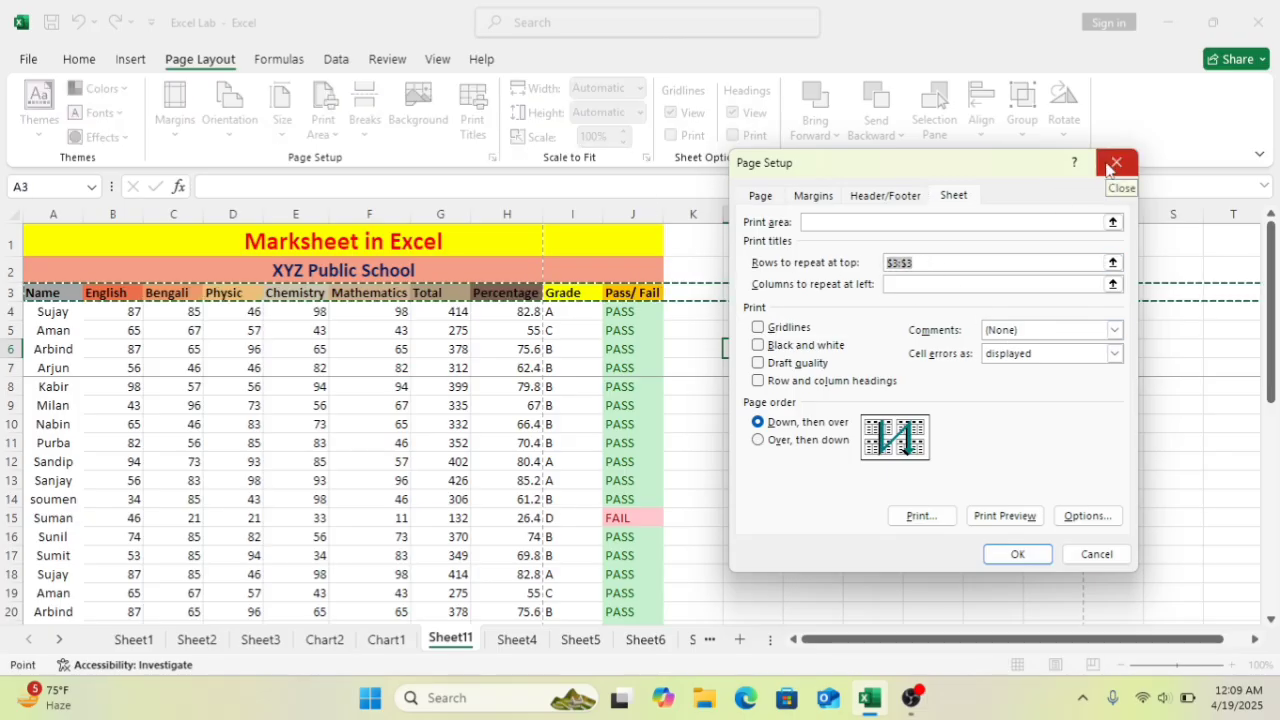
key("BackSpace")
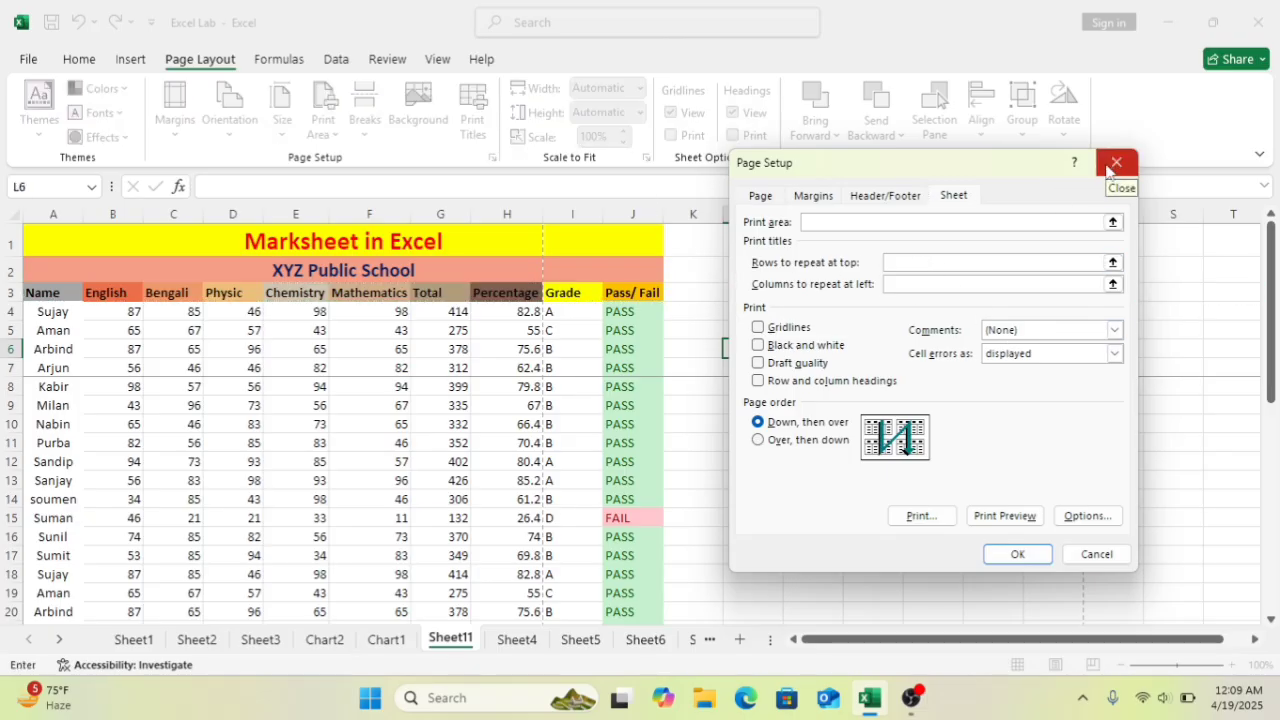
left_click(1018, 553)
left_click(834, 440)
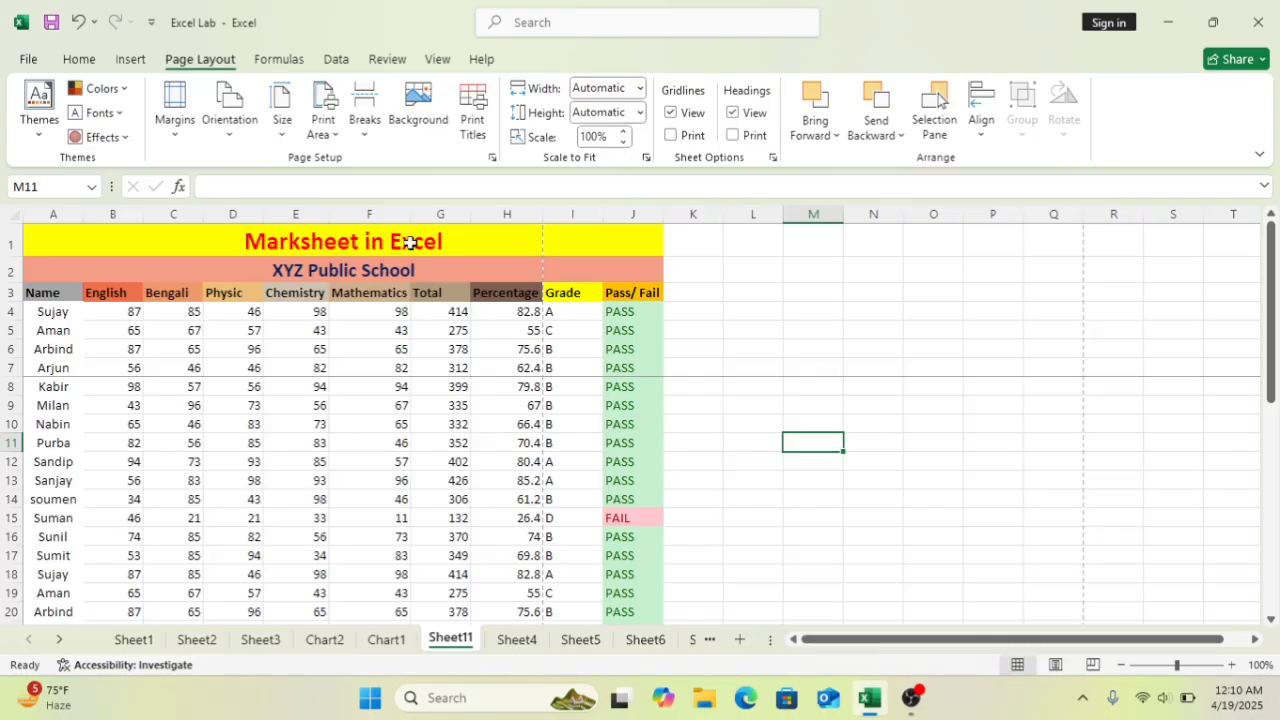
left_click(754, 325)
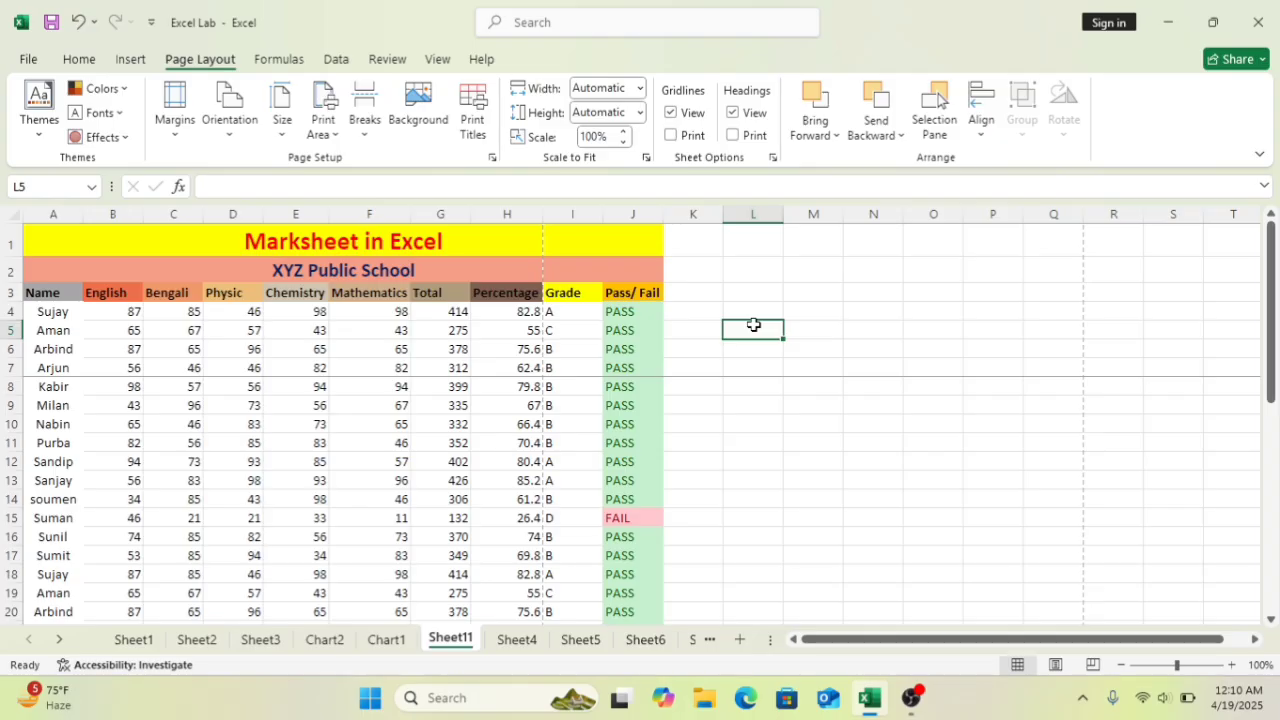
- Open the print preview and examine the second page enlarged and the third page for column headings
key("ctrl+p")
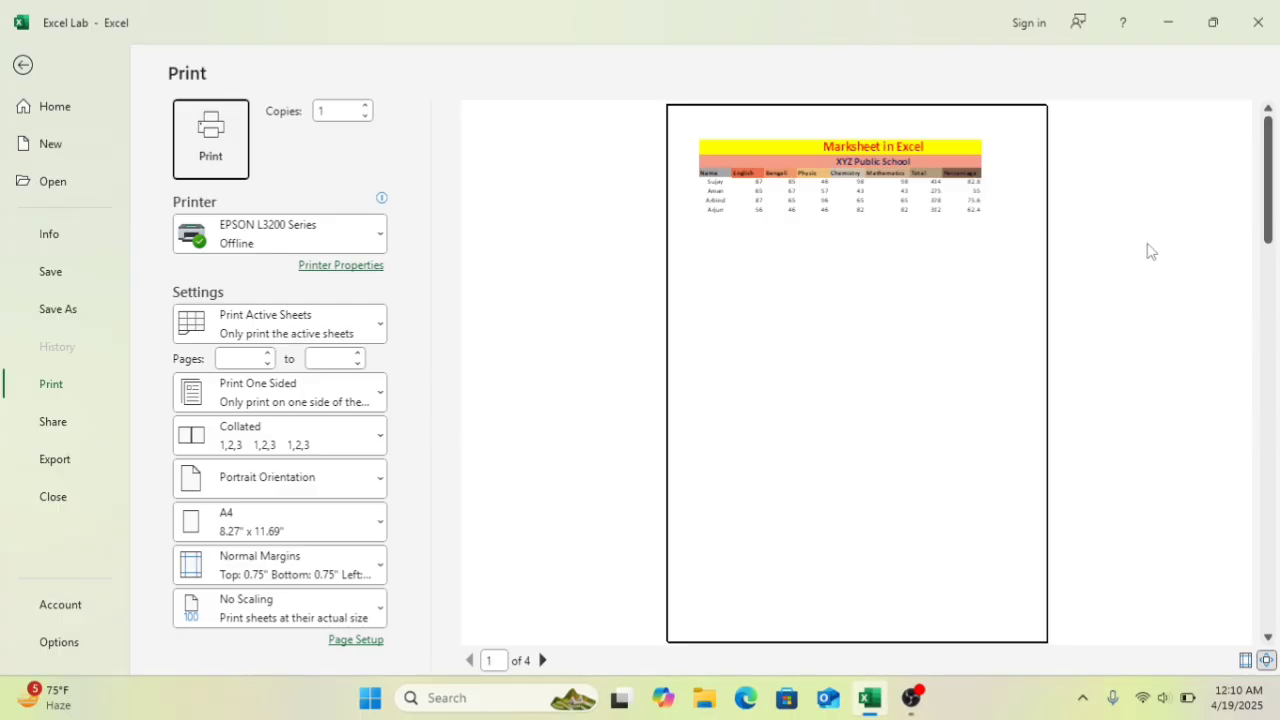
scroll(1080, 289, "down", 3)
scroll(1048, 297, "up", 2)
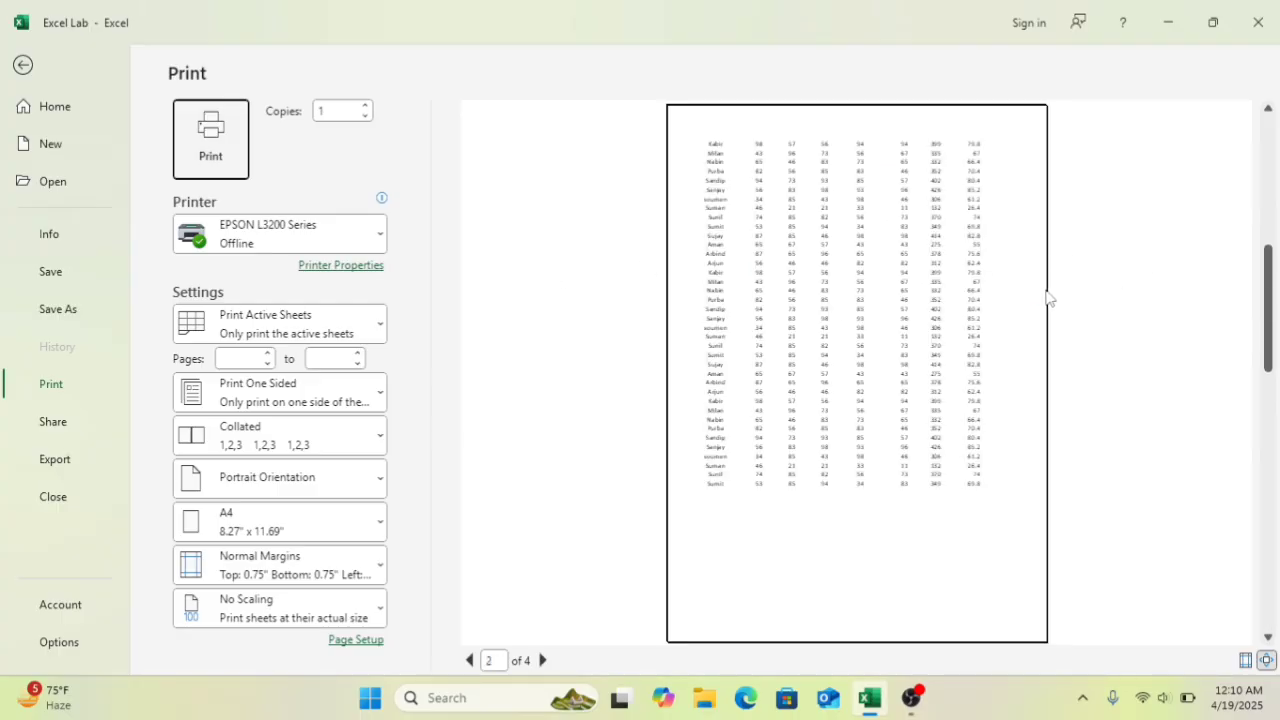
left_click(908, 325)
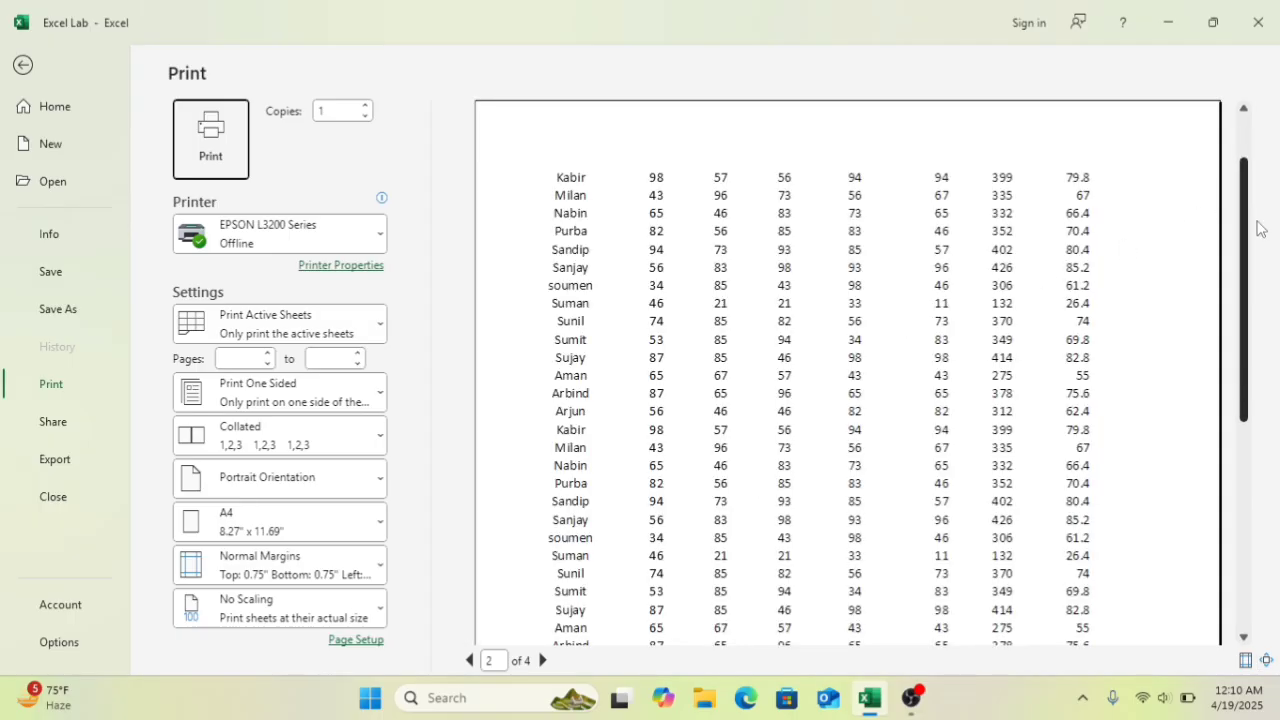
left_click_drag(1260, 230, 1263, 430)
scroll(1263, 530, "down", 5)
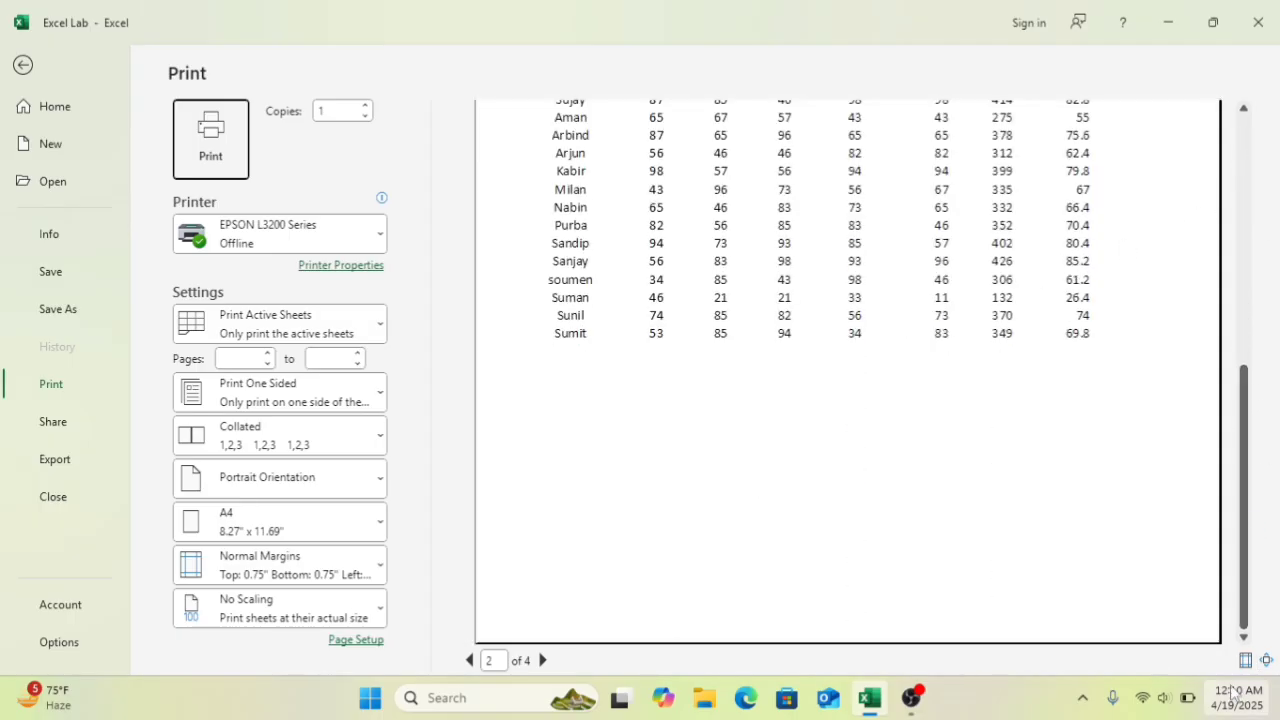
left_click(542, 660)
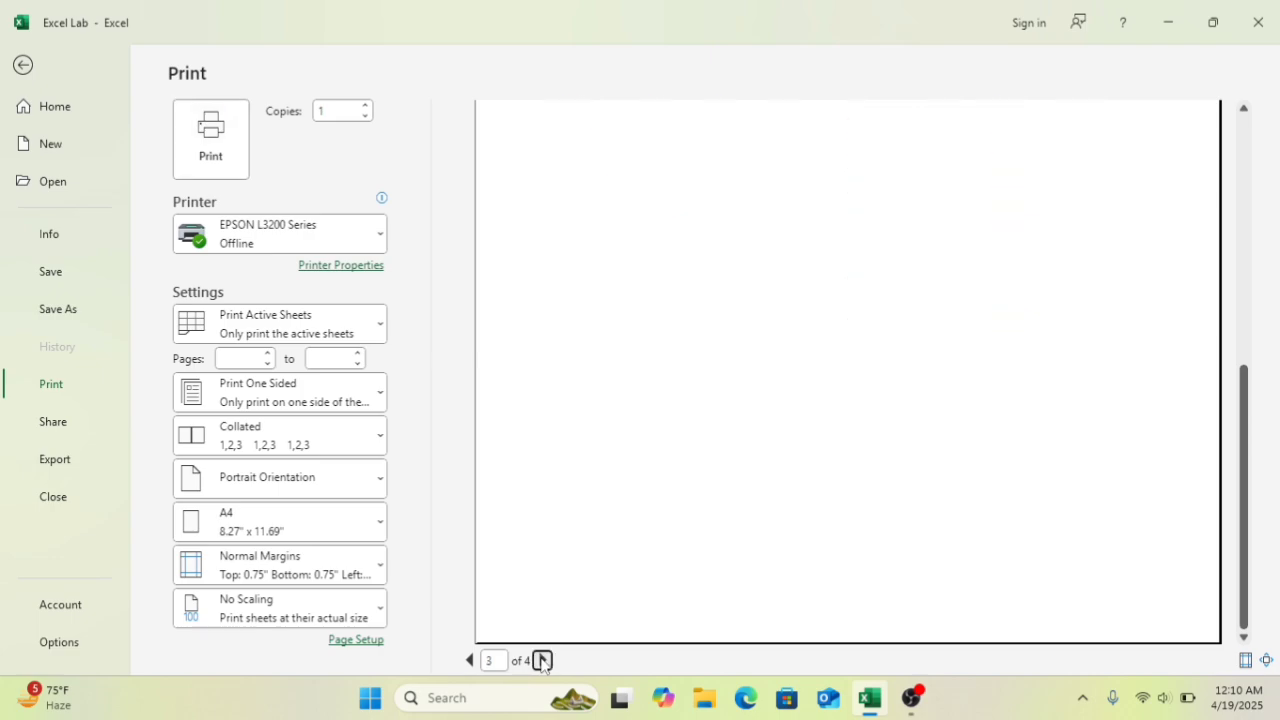
scroll(651, 474, "up", 5)
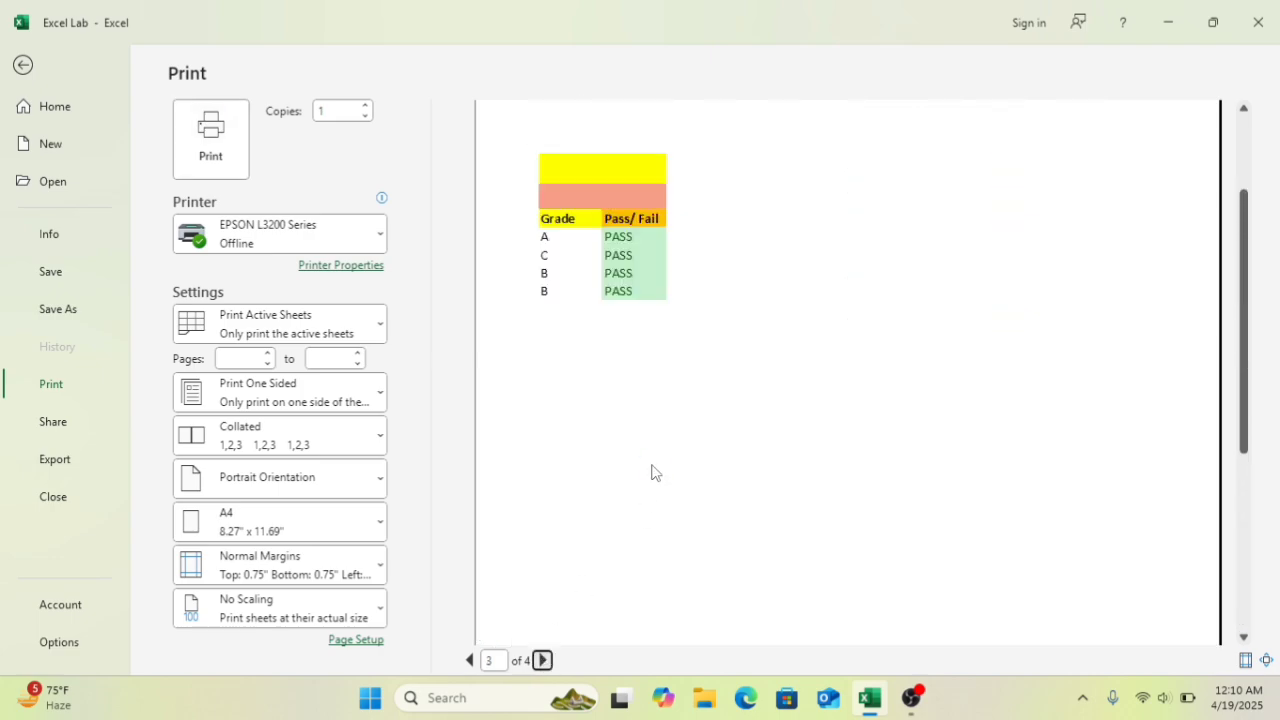
- Compare the headings on all four previewed pages, check the first page once more and return to the sheet
left_click(470, 660)
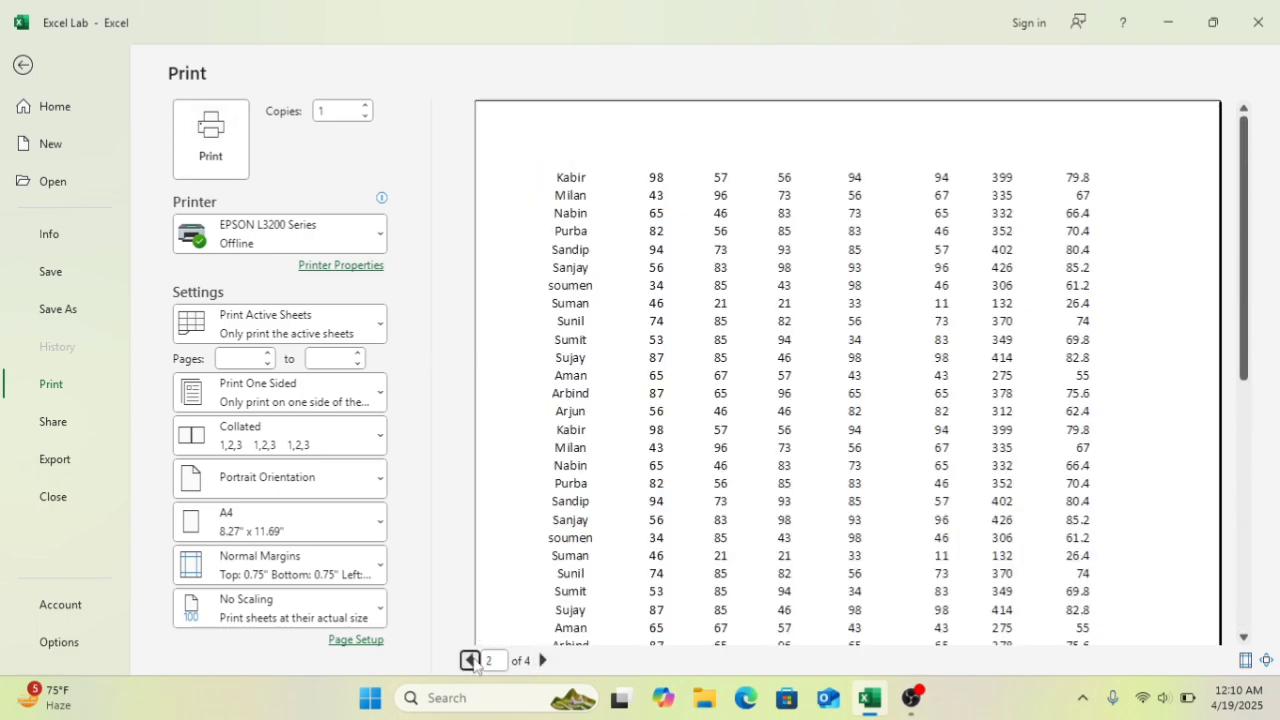
left_click(470, 660)
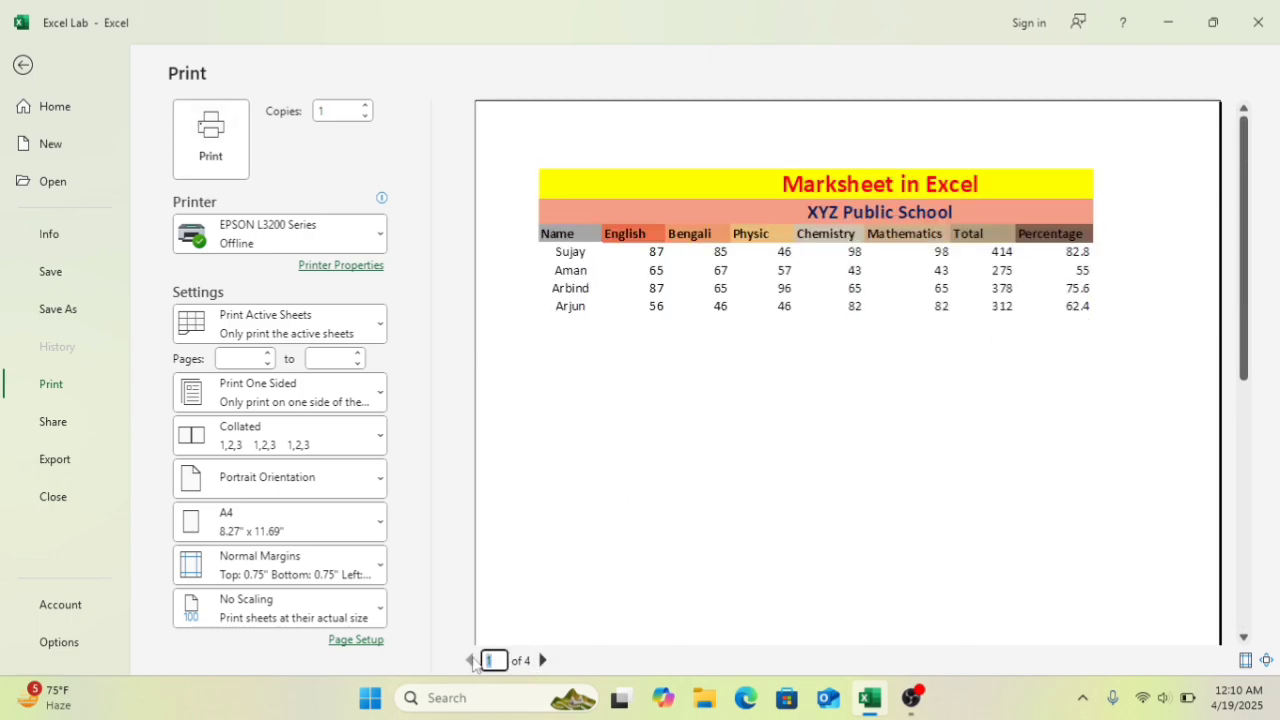
left_click(542, 660)
left_click(542, 660)
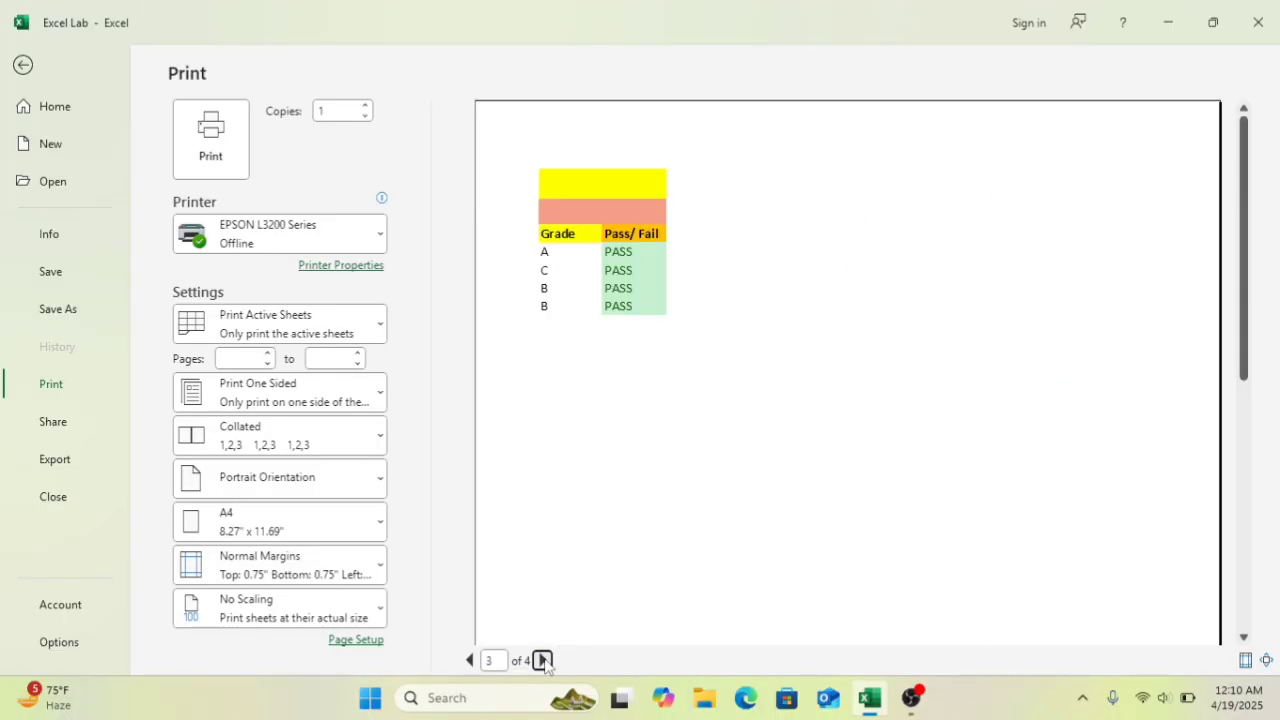
left_click(542, 660)
left_click(543, 661)
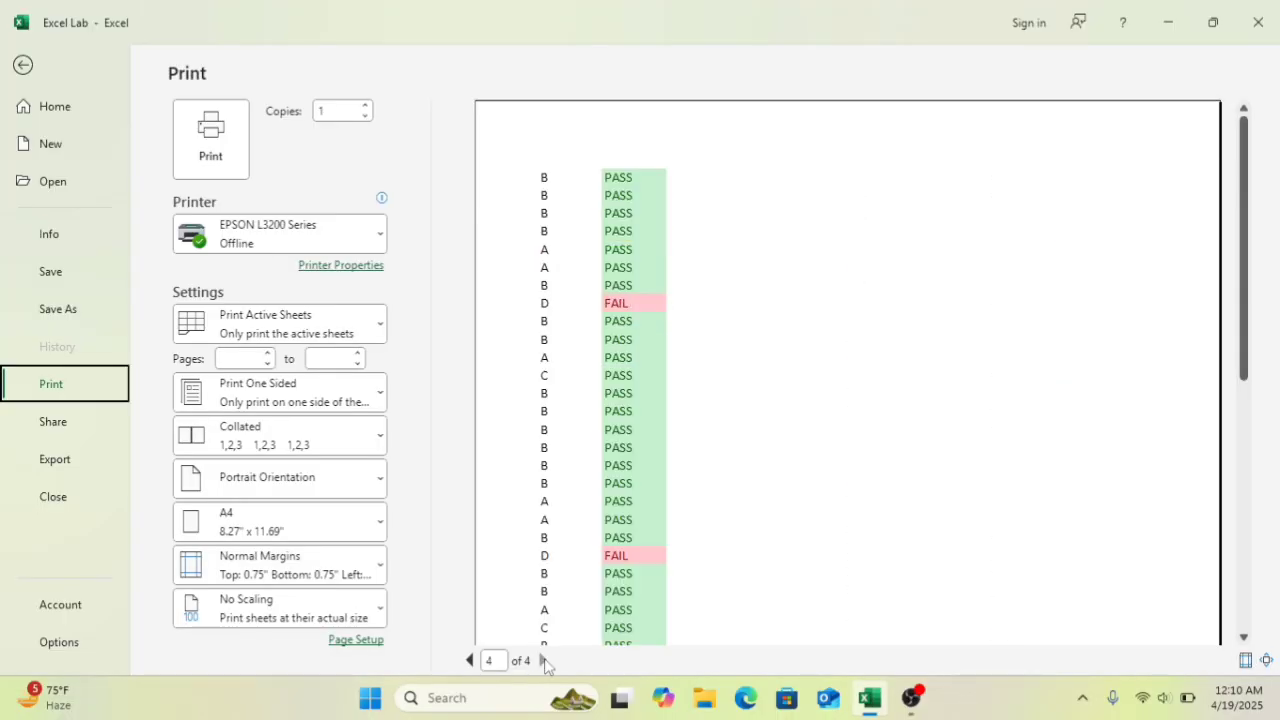
left_click(23, 65)
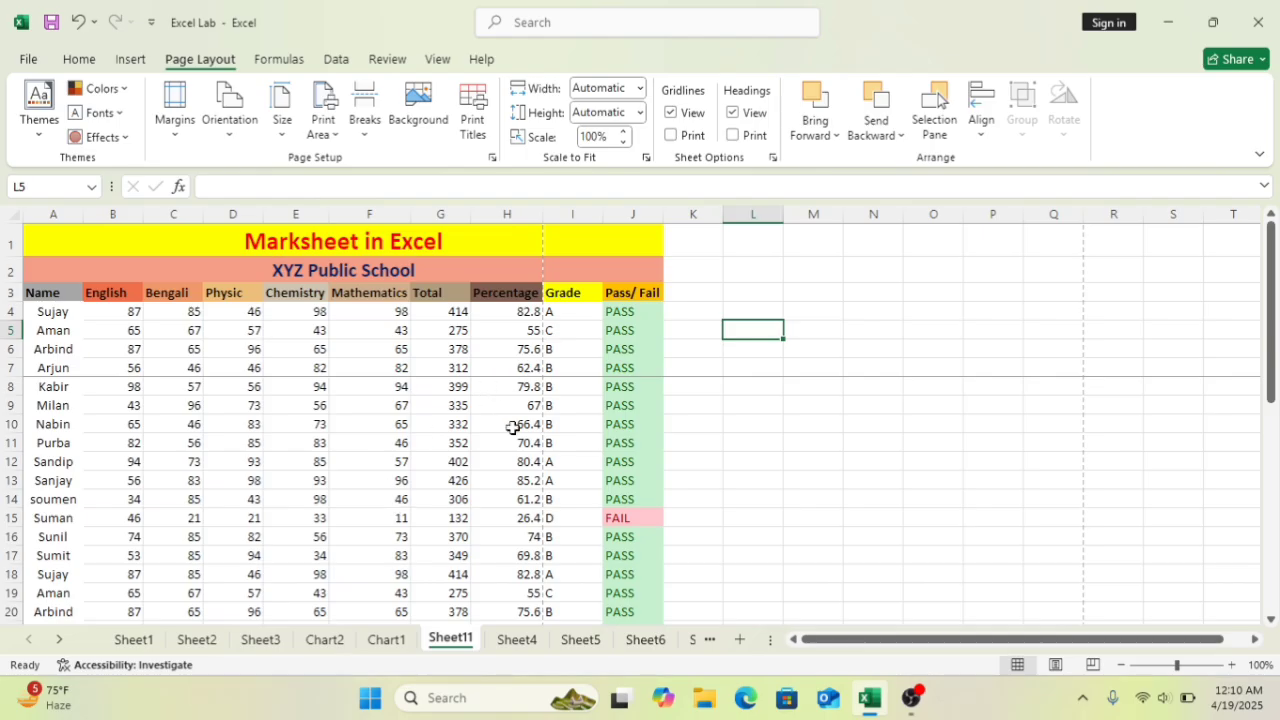
key("ctrl+p")
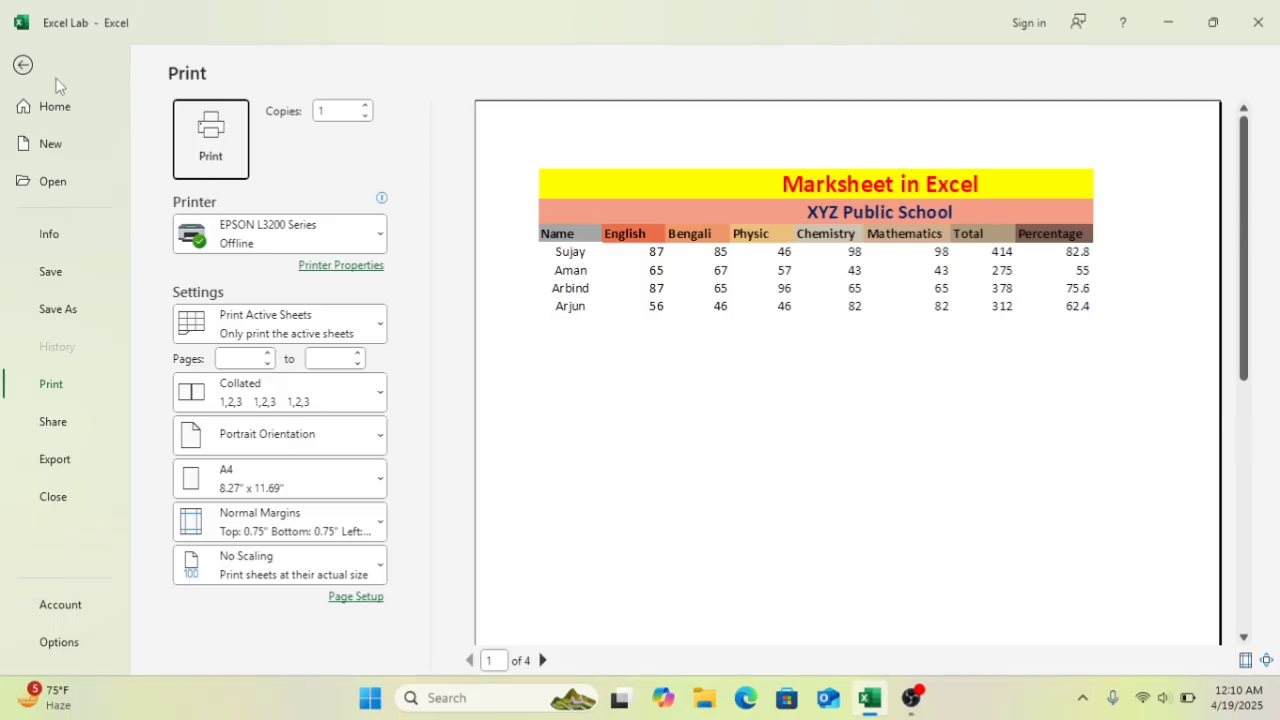
left_click(24, 66)
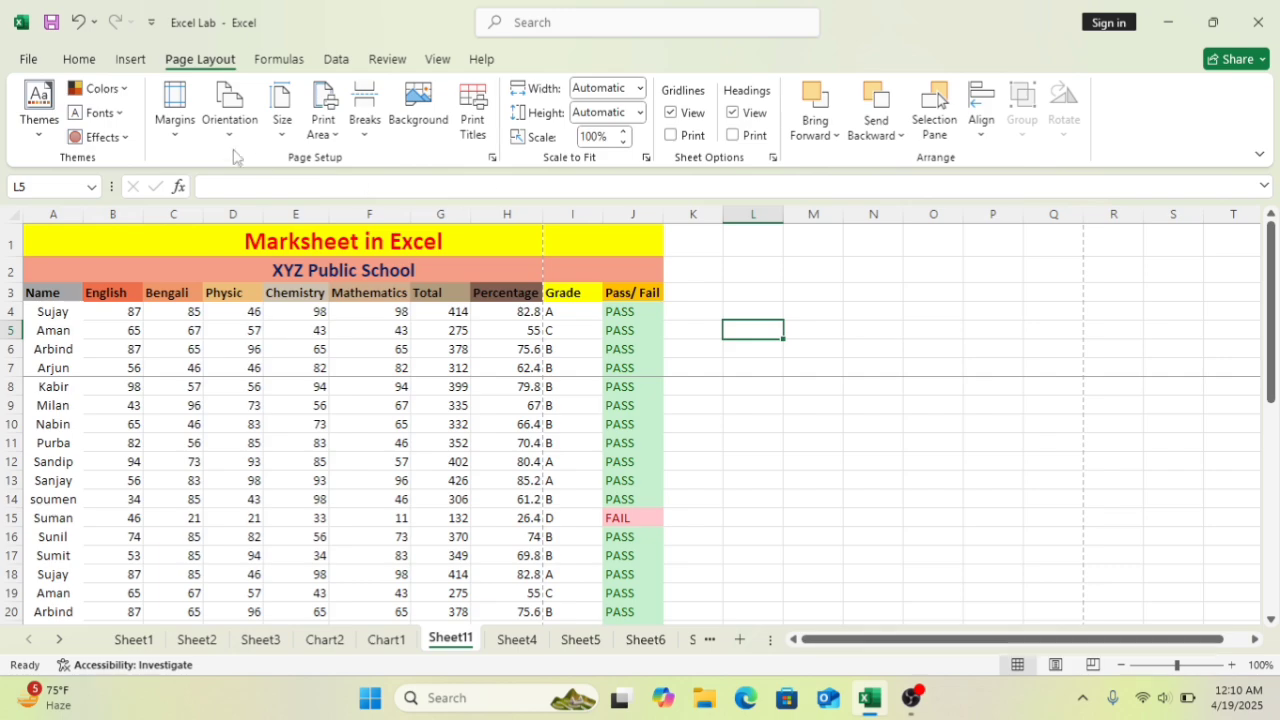
- Scale the printout to fit a width of 1 page and a height of 1 page
left_click(640, 88)
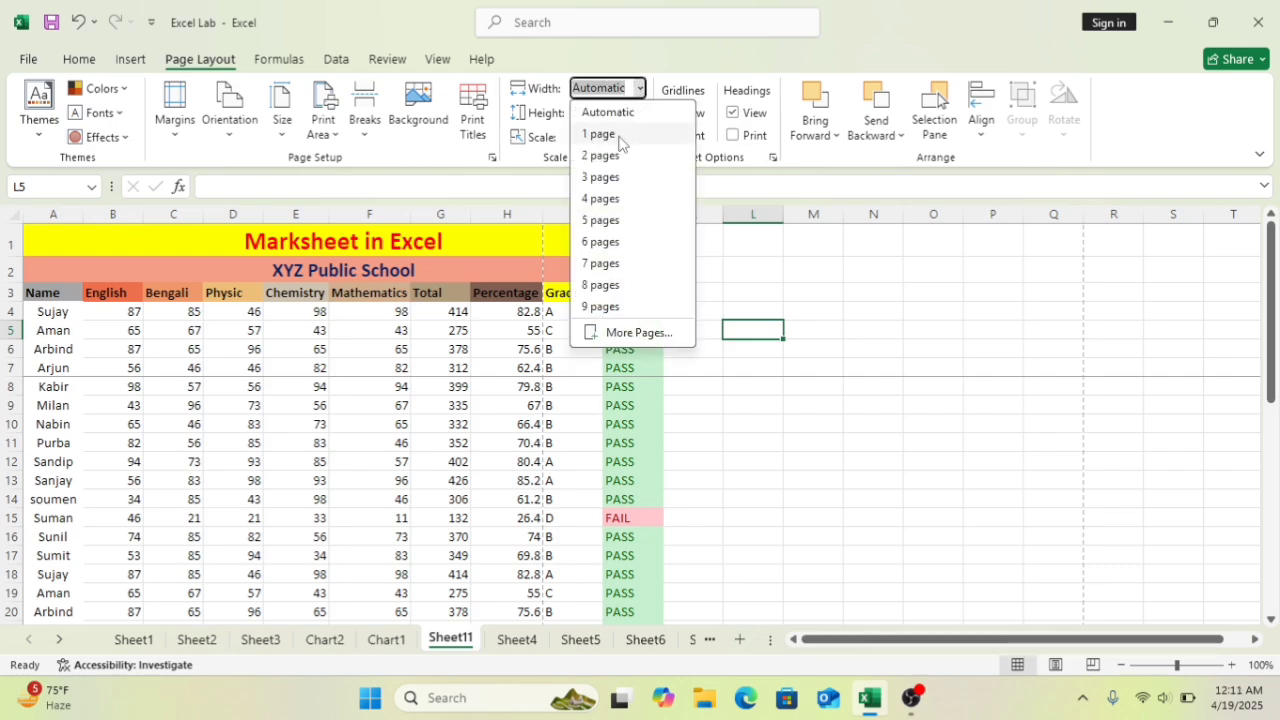
left_click(598, 133)
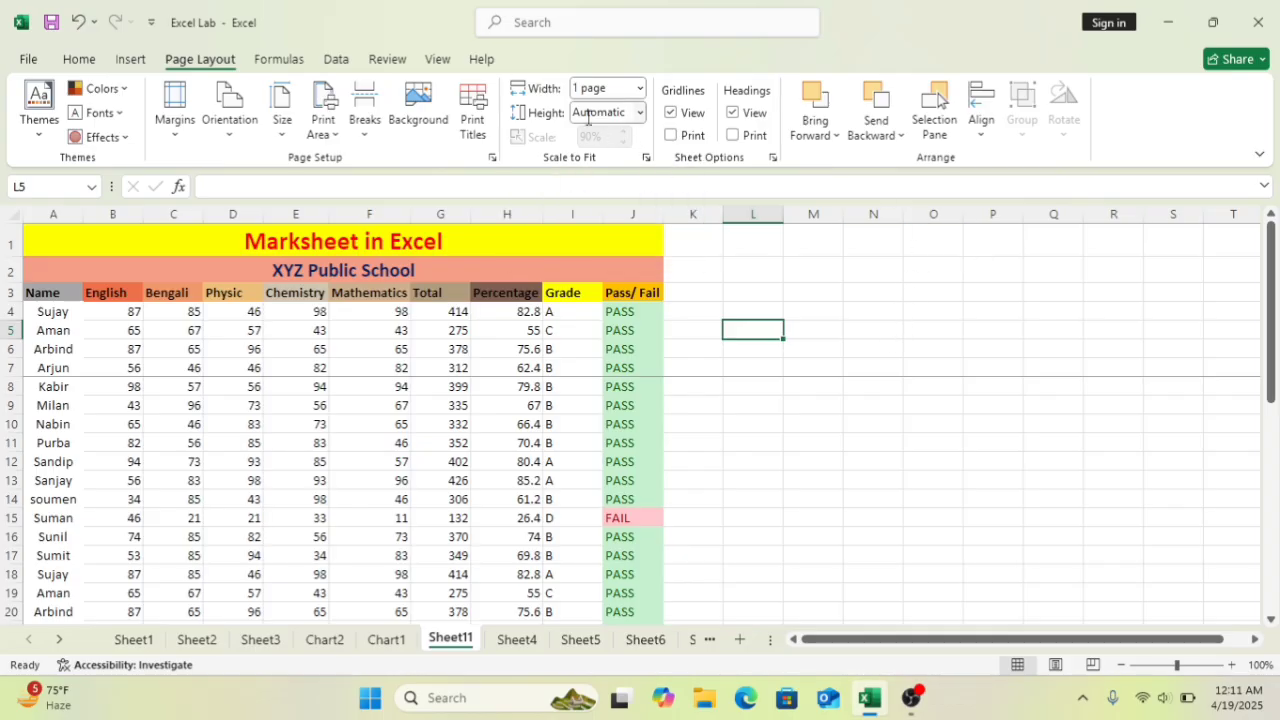
left_click(641, 113)
left_click(618, 164)
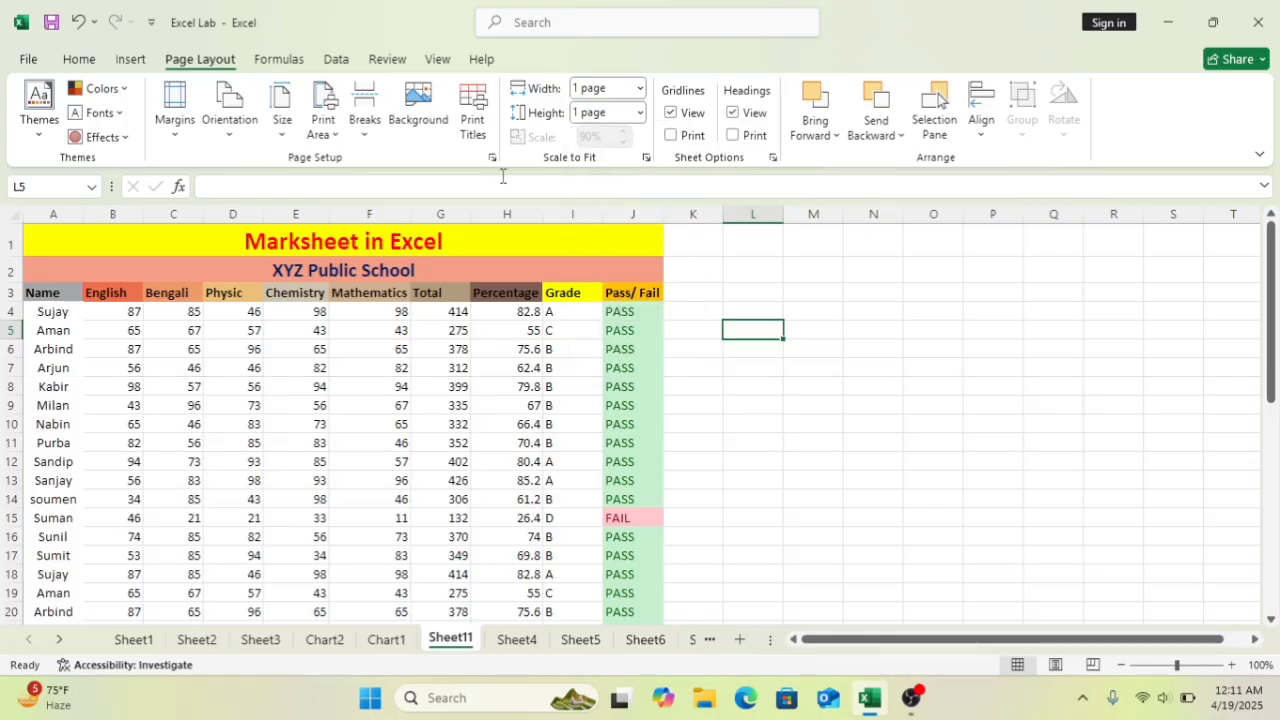
- Open the print preview, examine the marksheet fitted on one page from top to bottom and return to the sheet
key("ctrl+p")
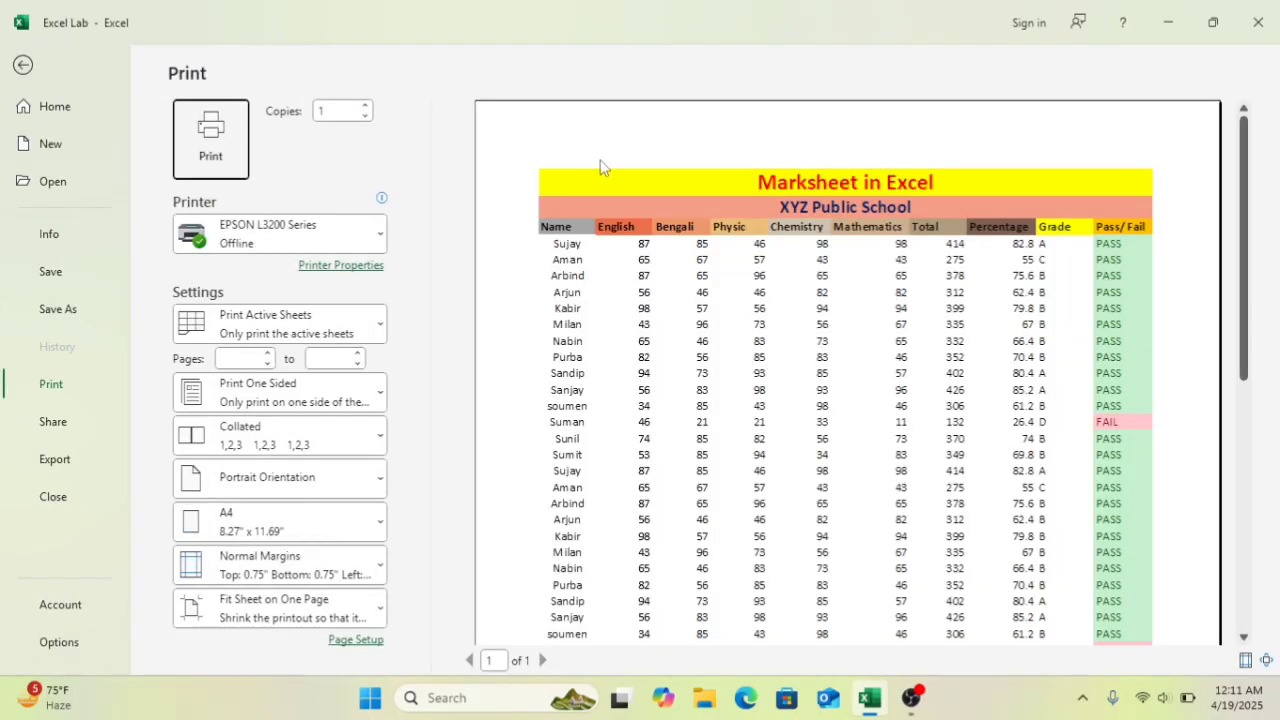
scroll(826, 307, "down", 5)
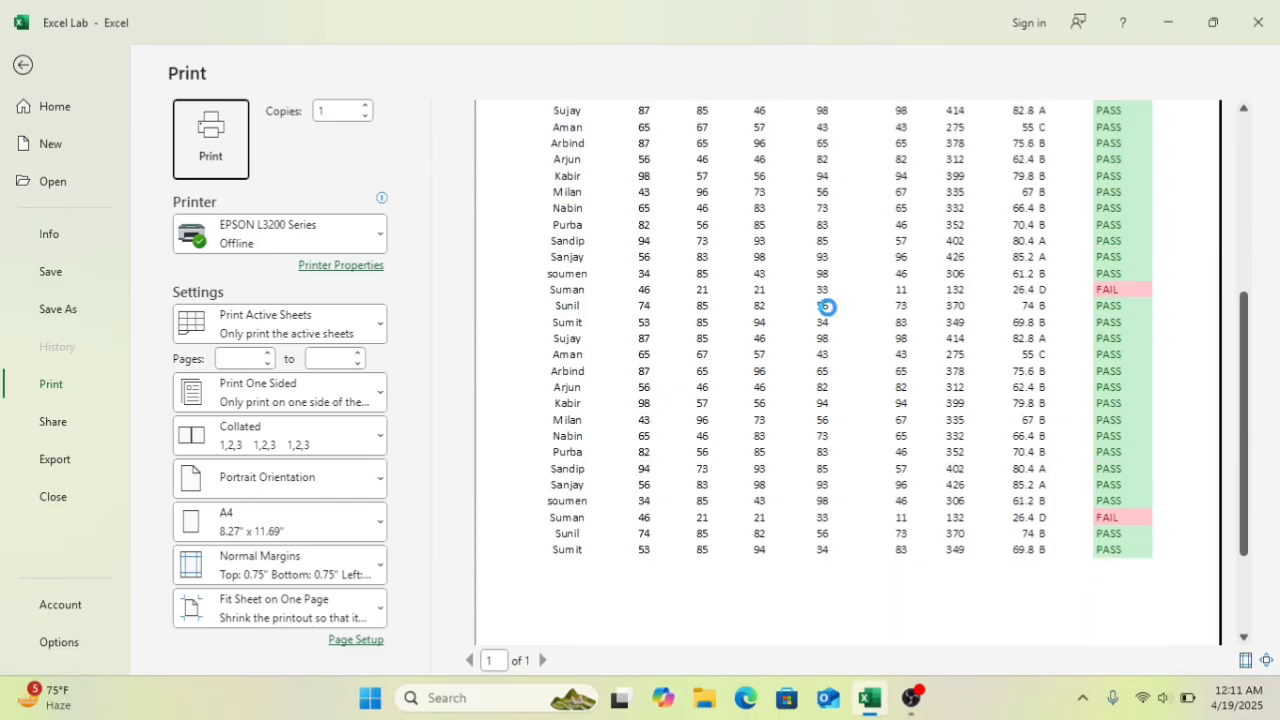
scroll(826, 307, "down", 3)
scroll(828, 310, "up", 8)
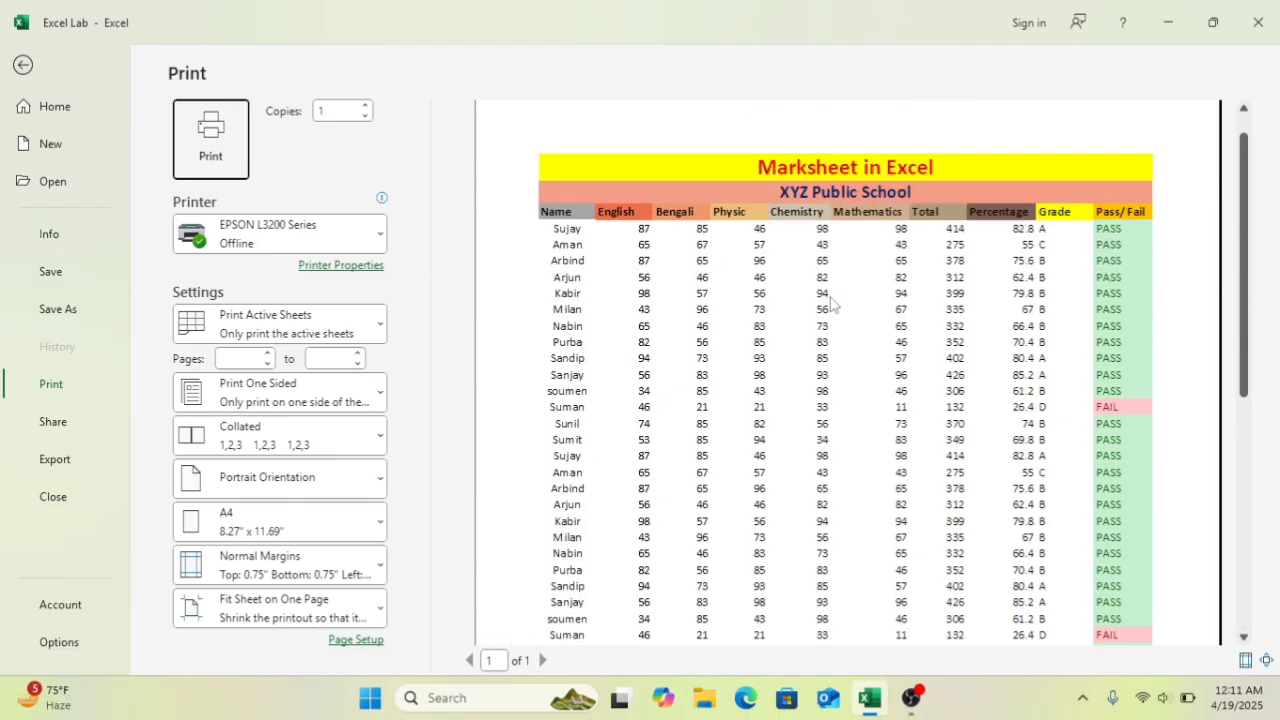
double_click(995, 257)
left_click(996, 262)
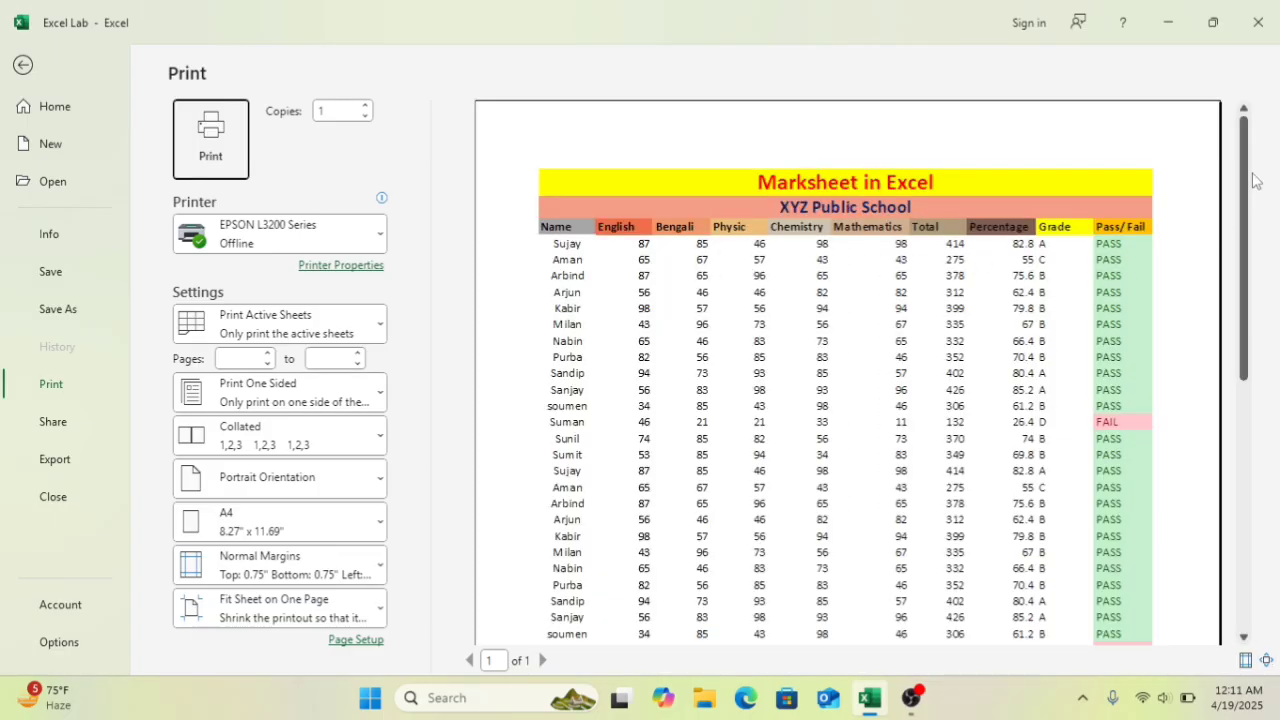
left_click_drag(1244, 184, 1243, 487)
scroll(707, 366, "up", 6)
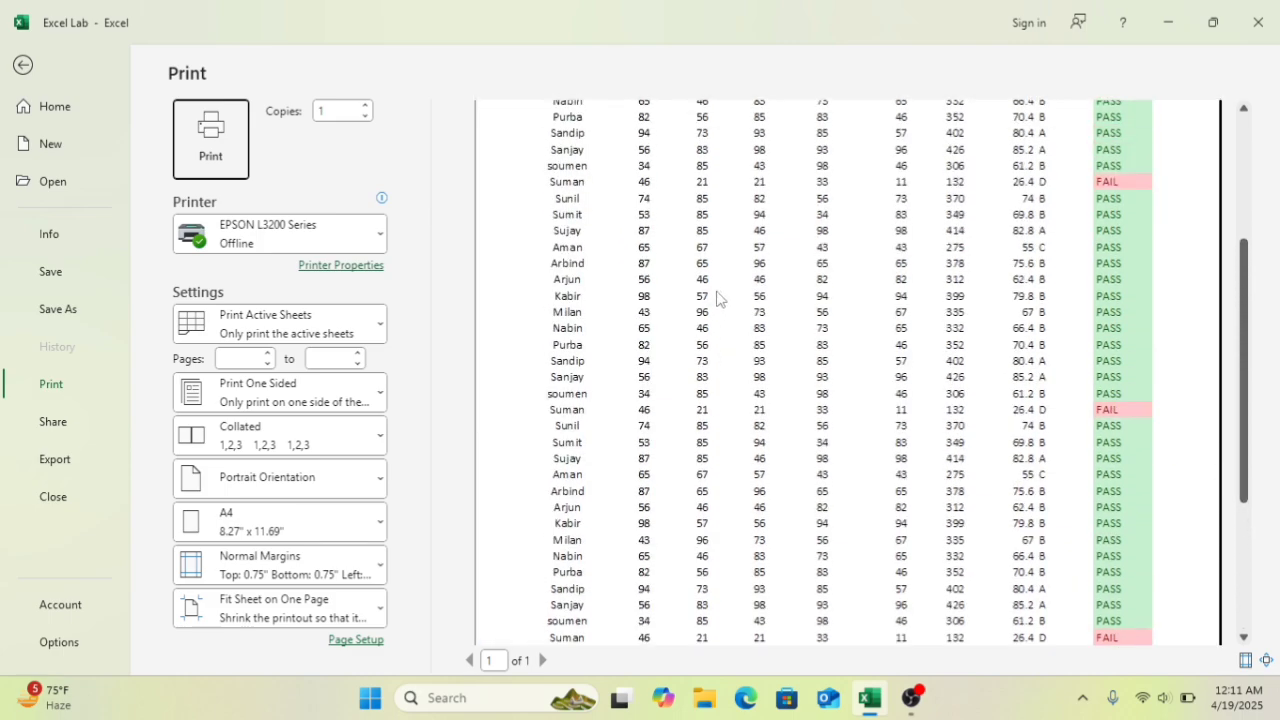
scroll(717, 298, "up", 5)
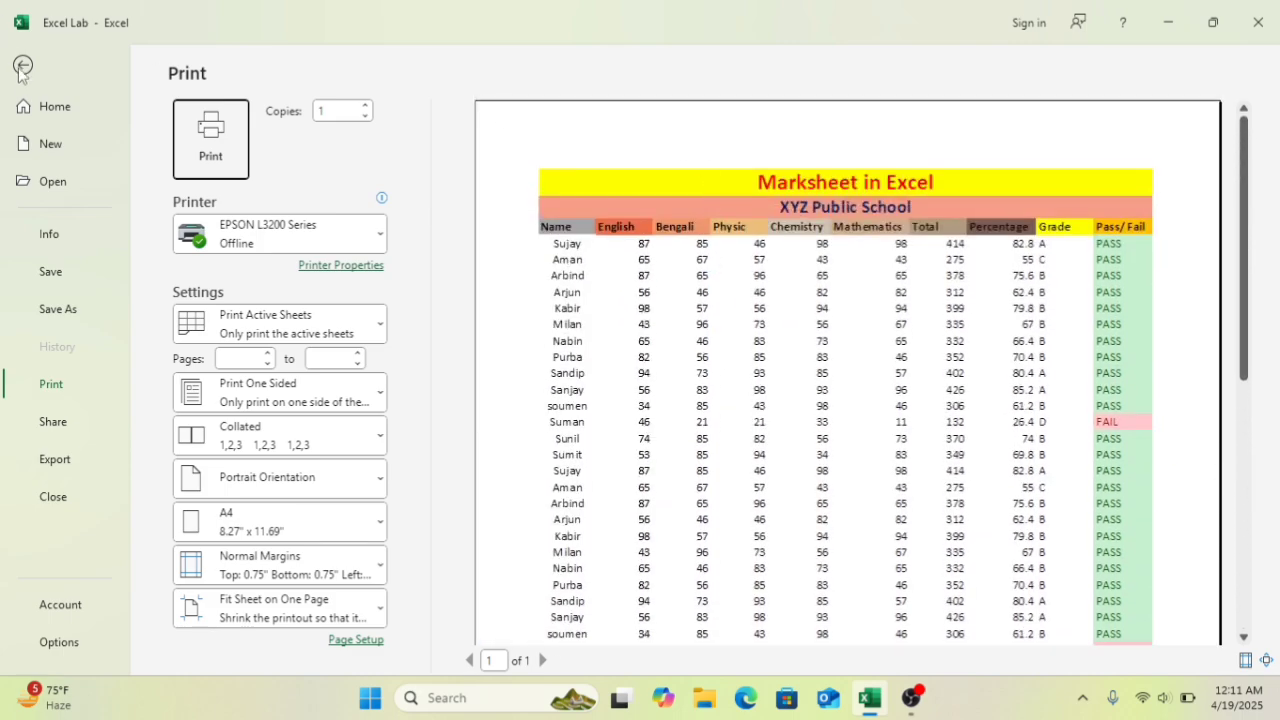
left_click(22, 66)
- Set the printout's width scaling to Automatic and examine both resulting pages in the print preview
left_click(640, 88)
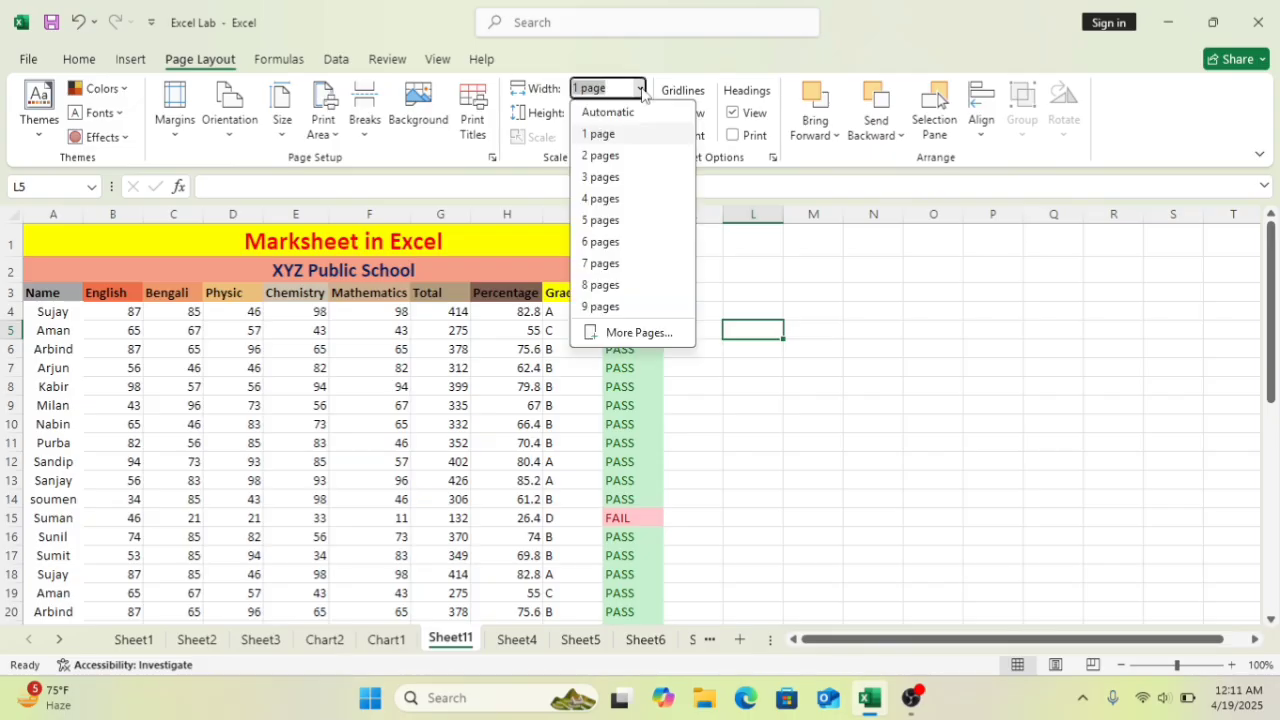
left_click(624, 111)
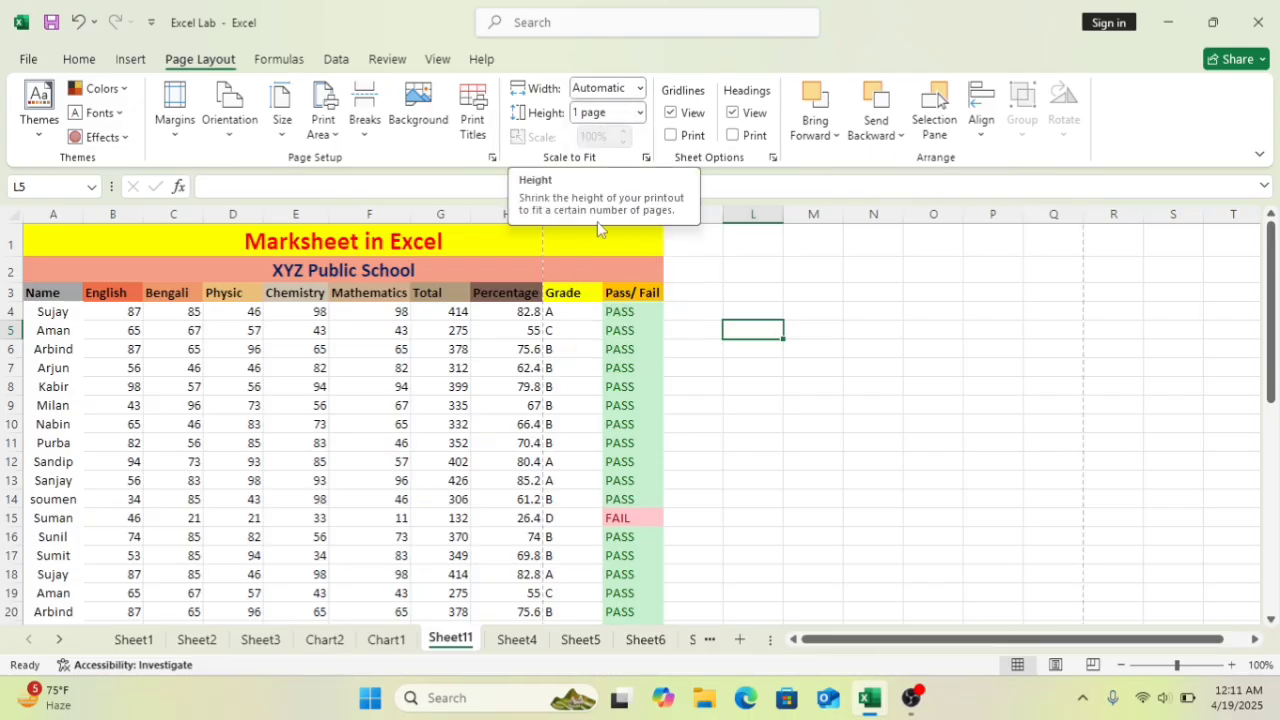
key("ctrl+p")
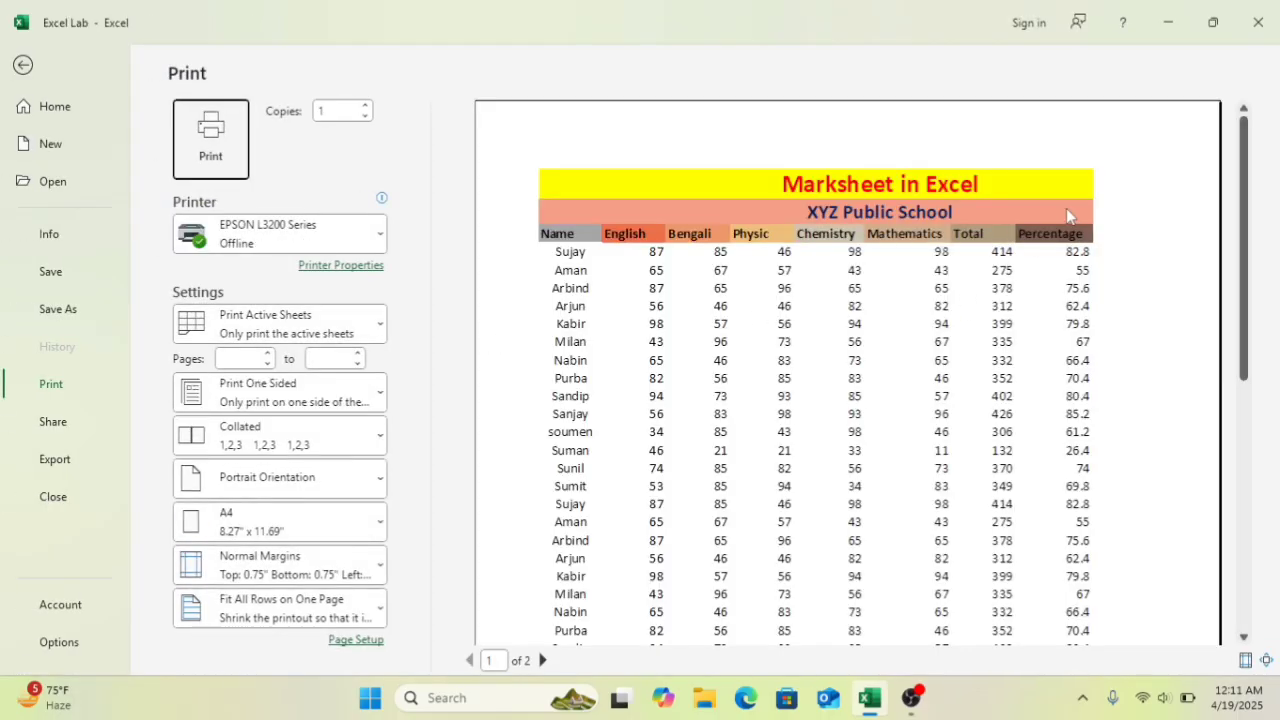
scroll(1078, 290, "down", 1)
scroll(1083, 292, "down", 10)
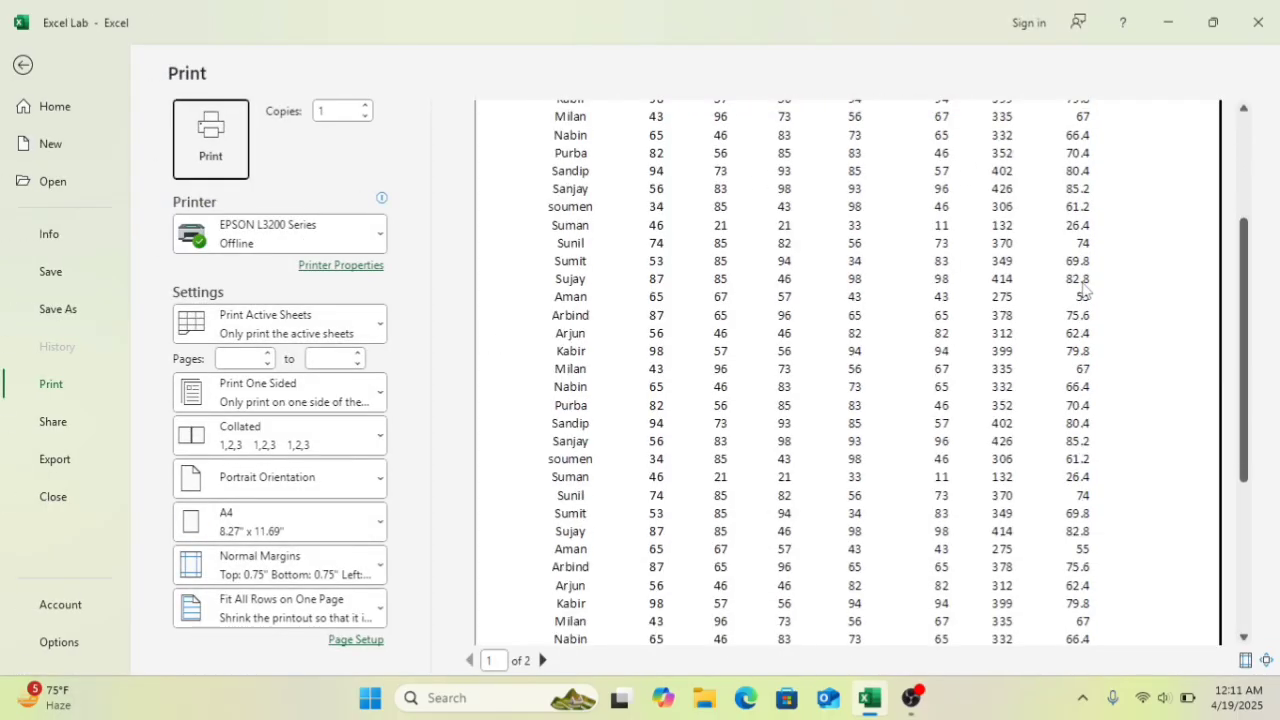
scroll(1083, 290, "up", 10)
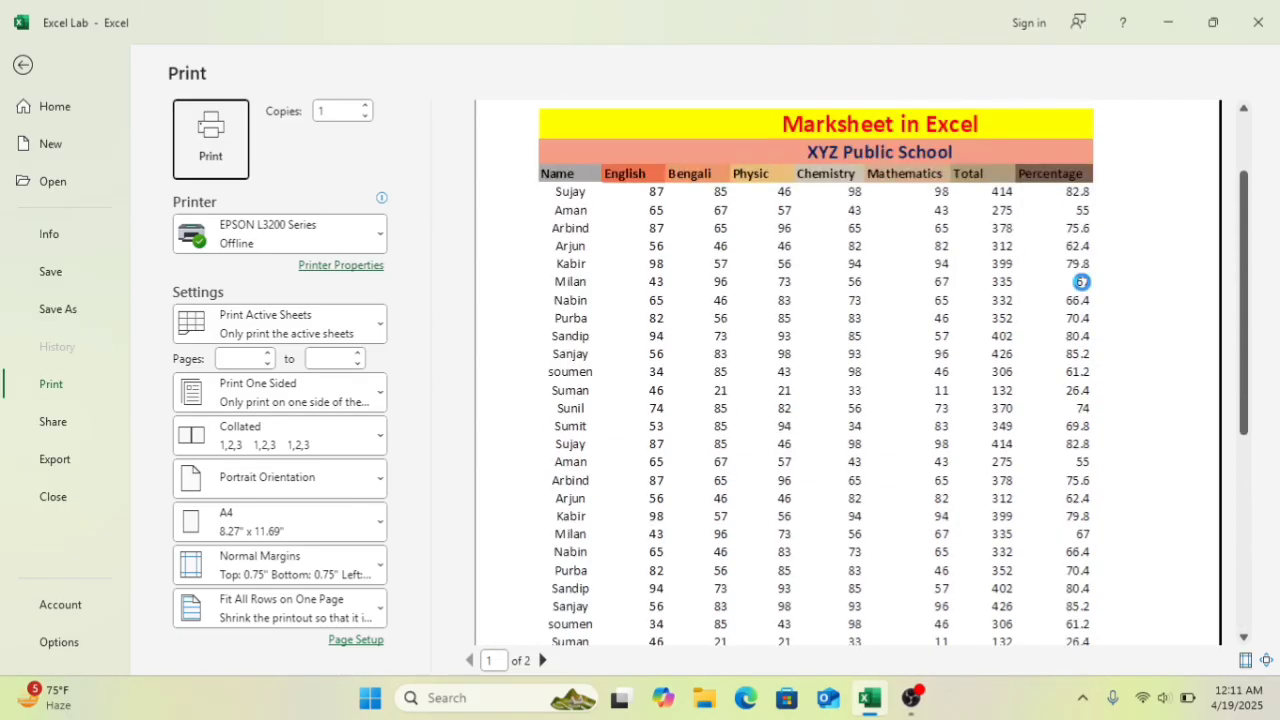
scroll(1084, 287, "down", 10)
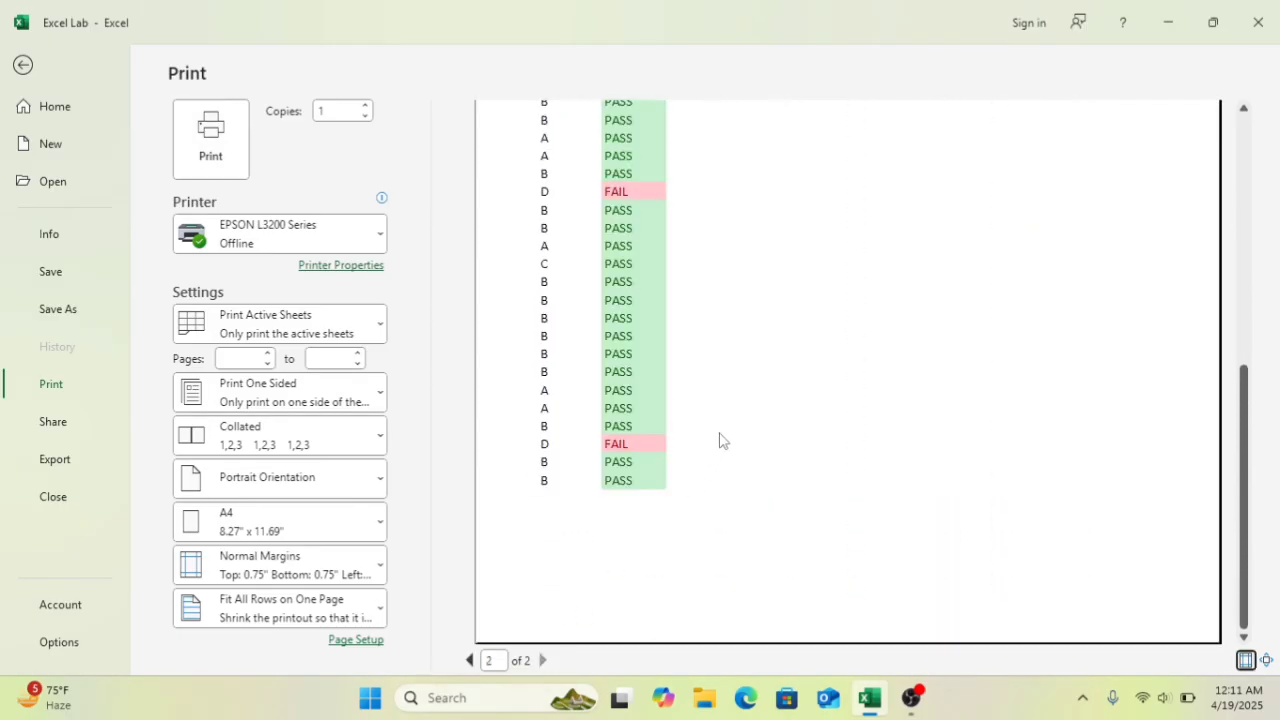
scroll(719, 440, "up", 10)
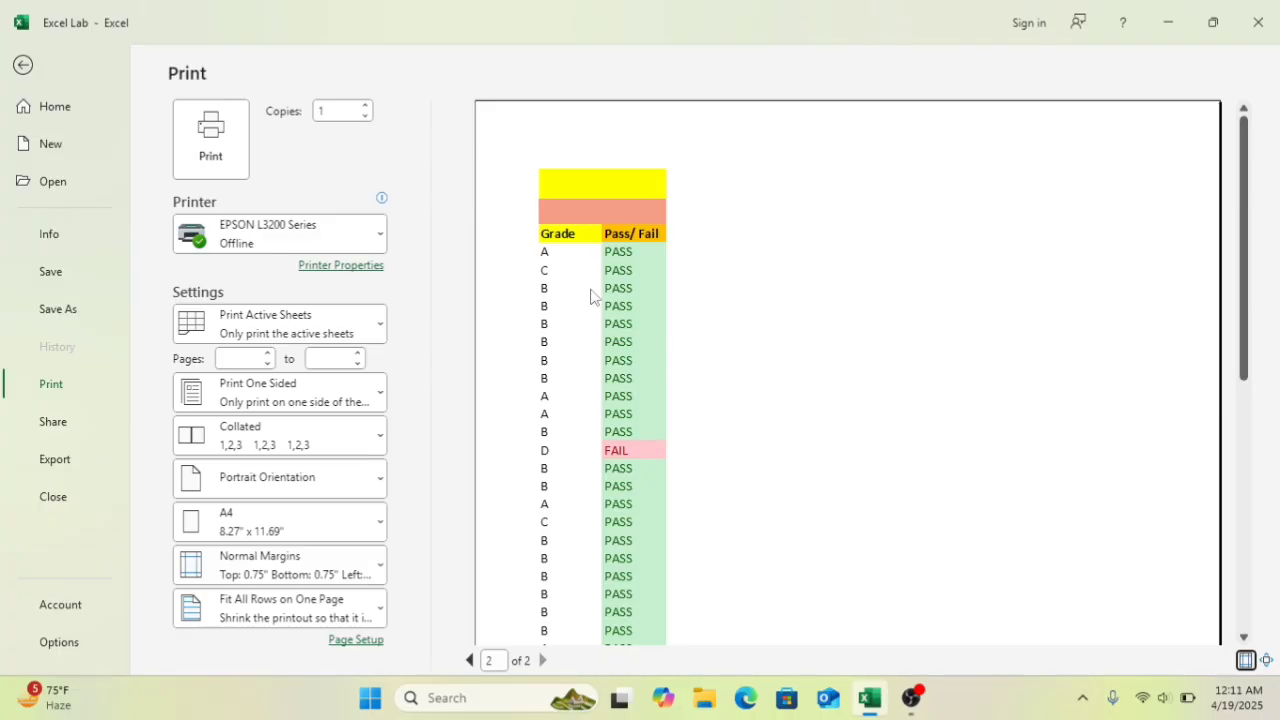
left_click(22, 66)
- Scale the printout to a width of 1 page and set its height scaling to Automatic
left_click(641, 89)
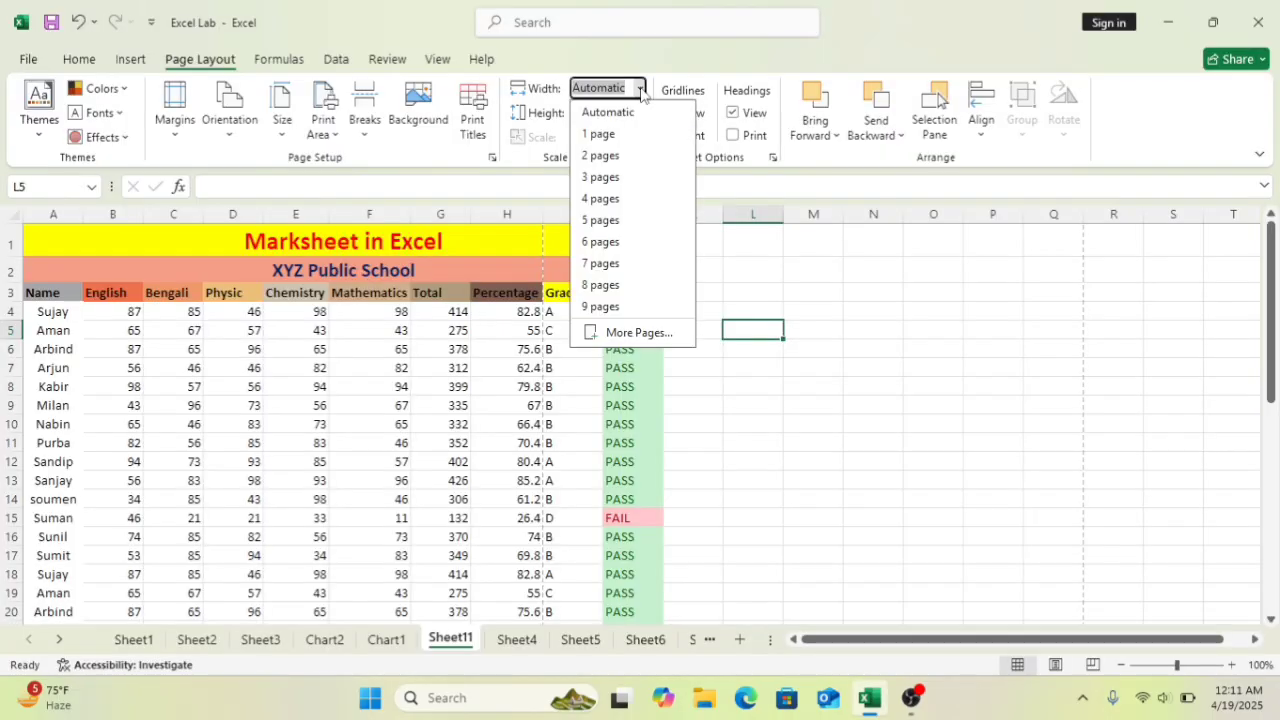
left_click(600, 133)
left_click(639, 113)
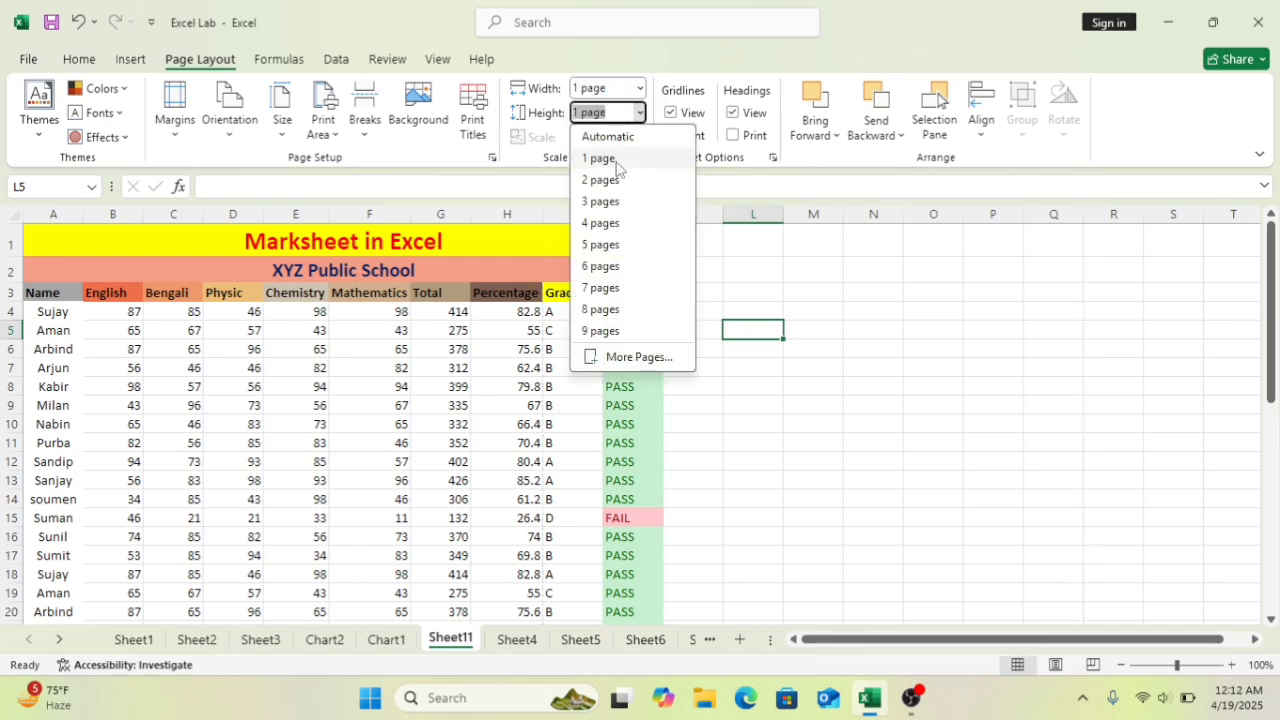
left_click(610, 137)
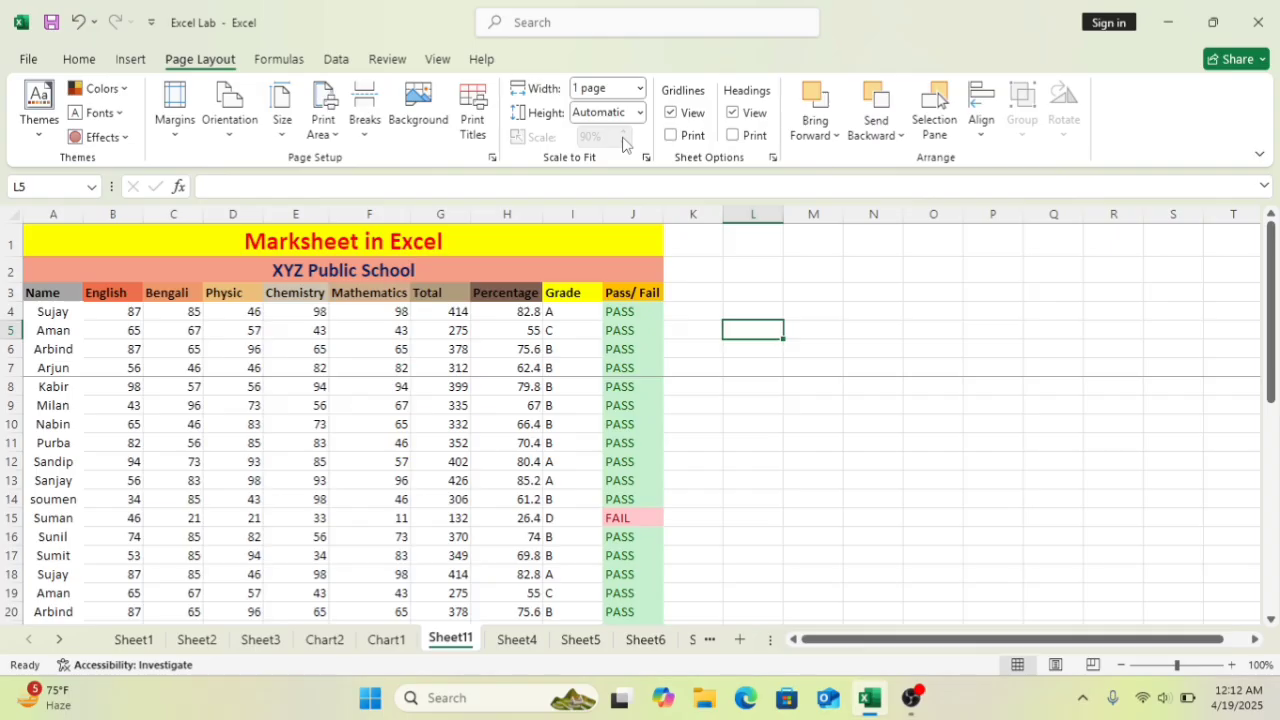
- Examine both pages of the width-fitted marksheet in the print preview and return to the sheet
key("ctrl+p")
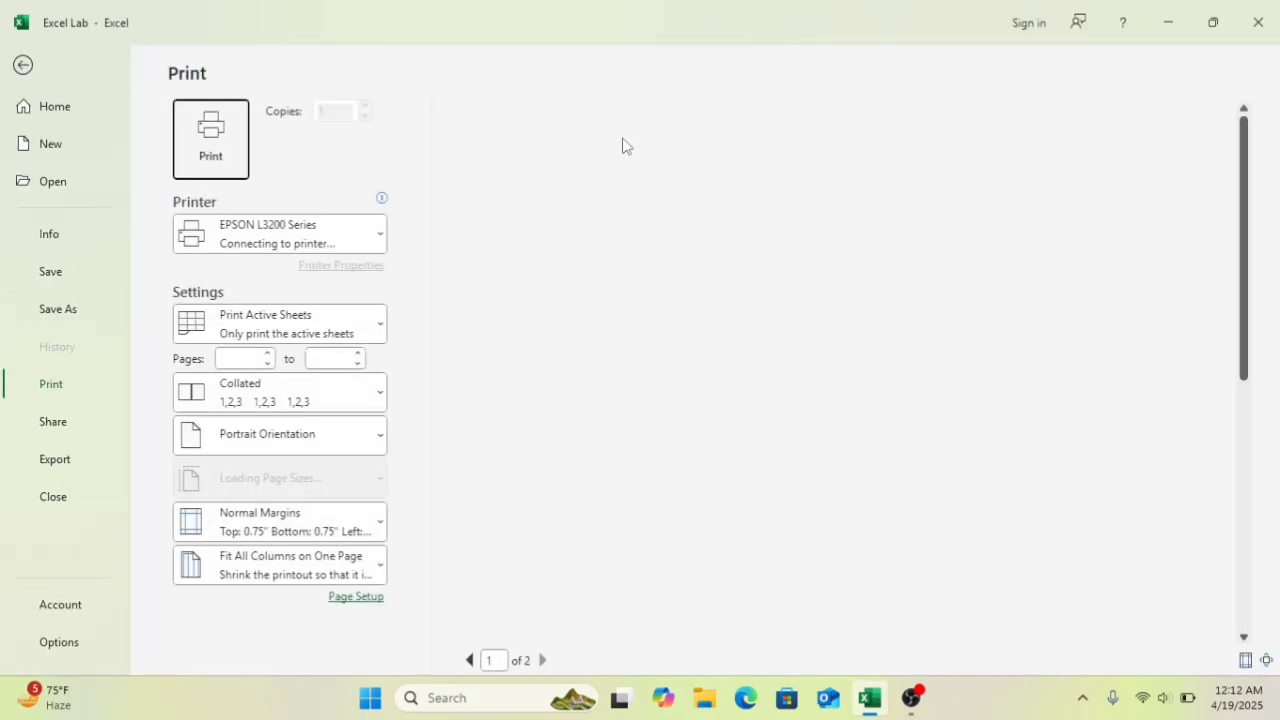
scroll(1133, 306, "down", 2)
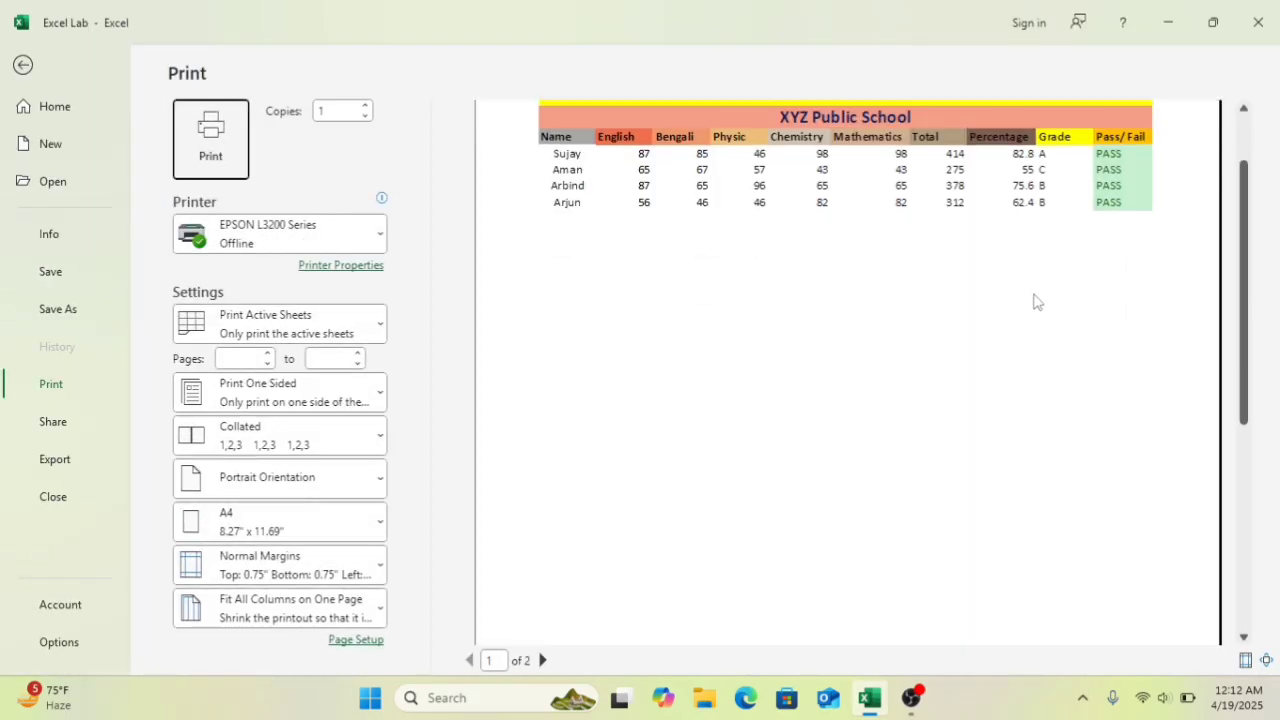
scroll(1034, 300, "up", 2)
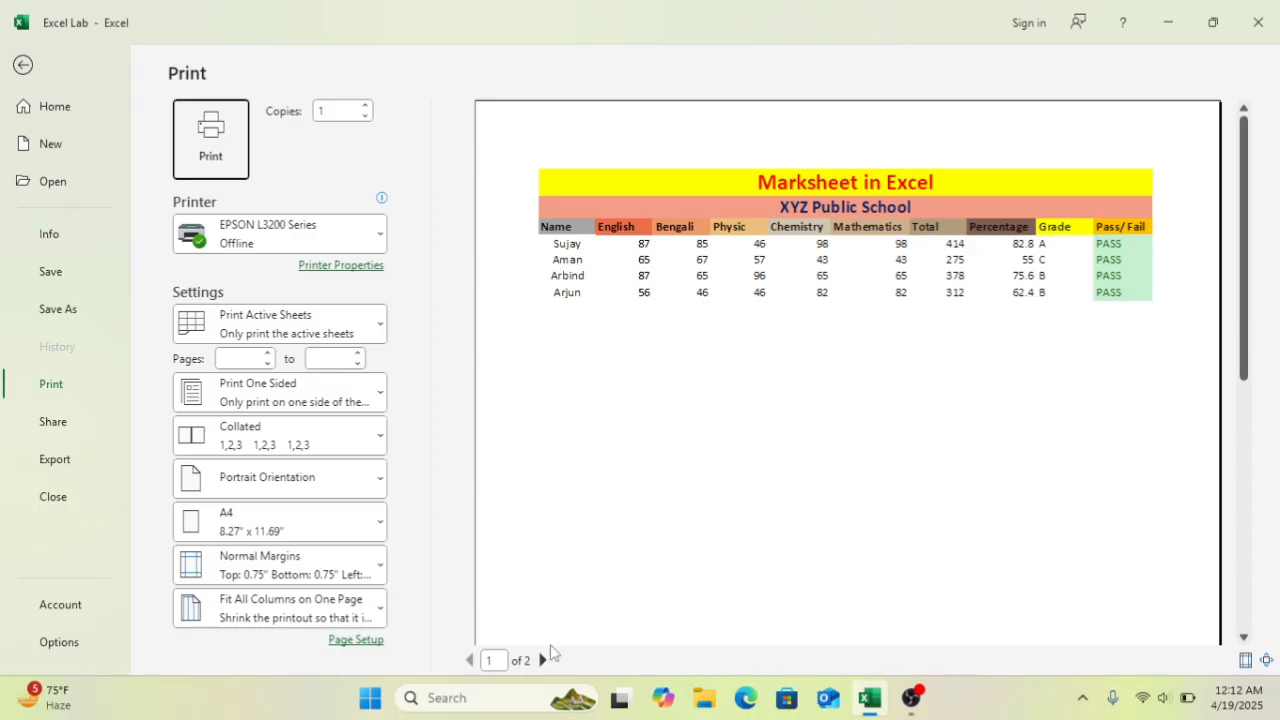
scroll(768, 323, "down", 1)
scroll(768, 323, "down", 5)
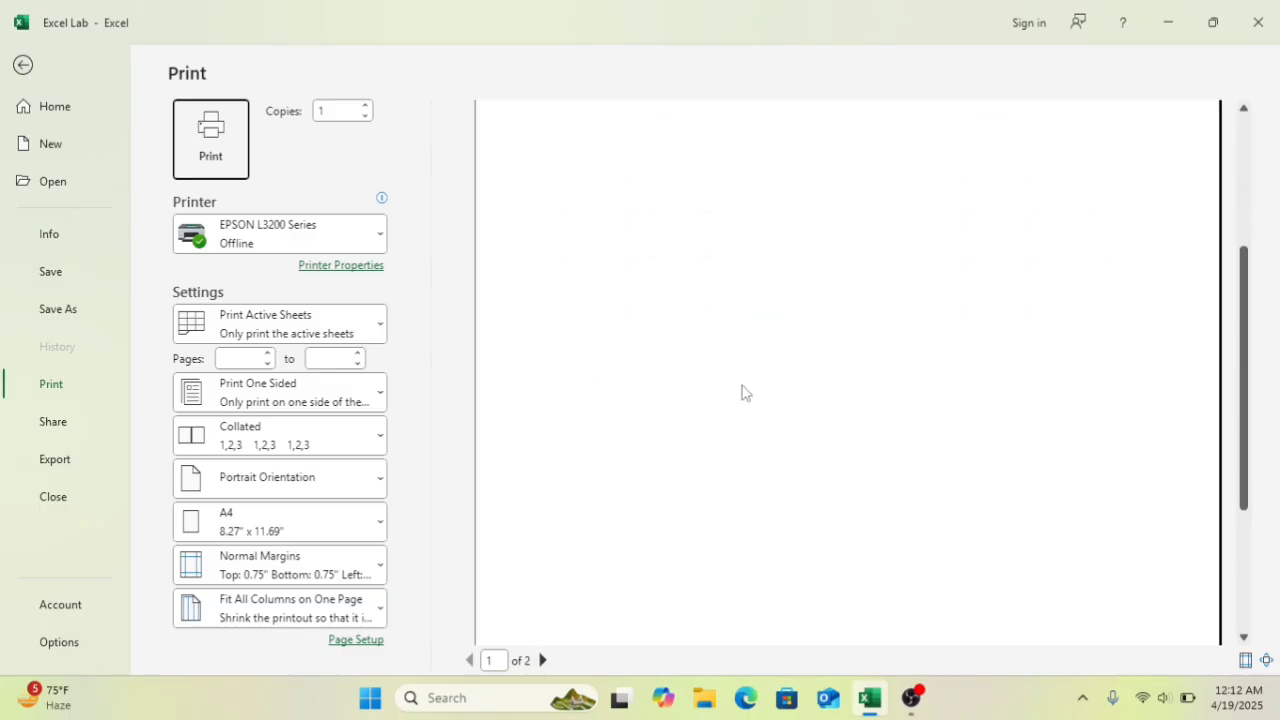
left_click(542, 660)
scroll(747, 345, "up", 3)
scroll(747, 345, "up", 5)
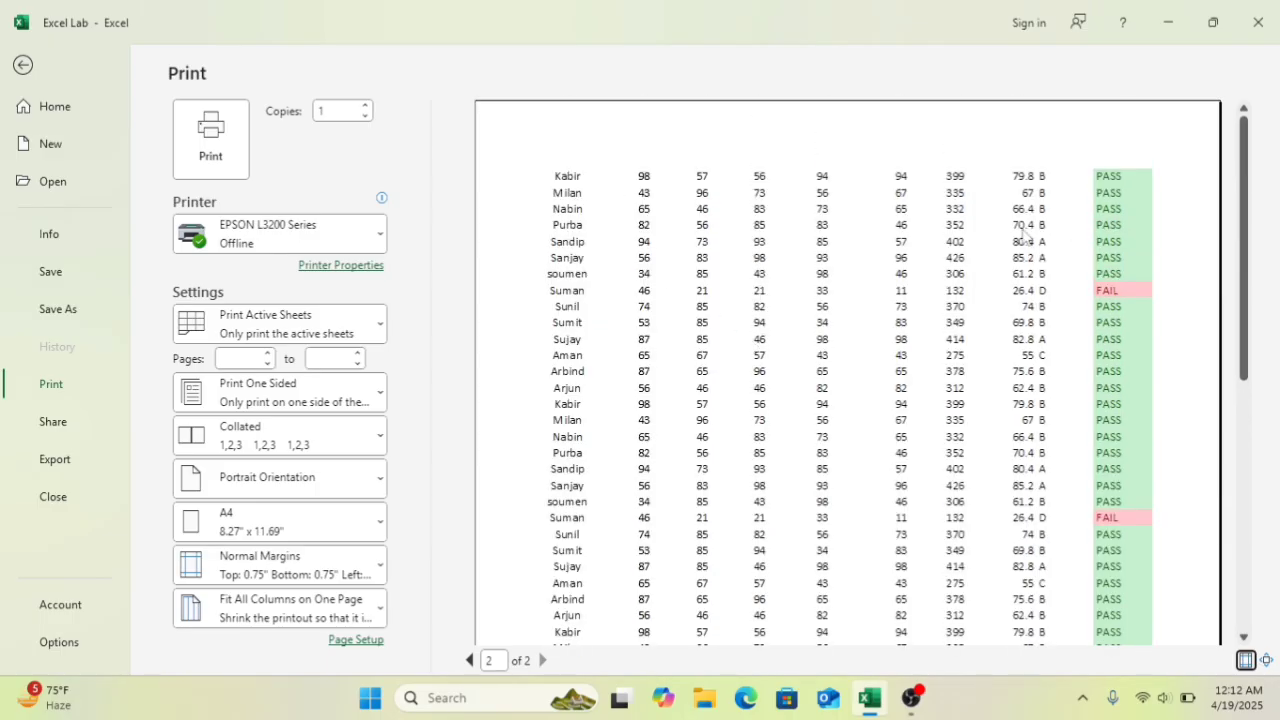
left_click(22, 65)
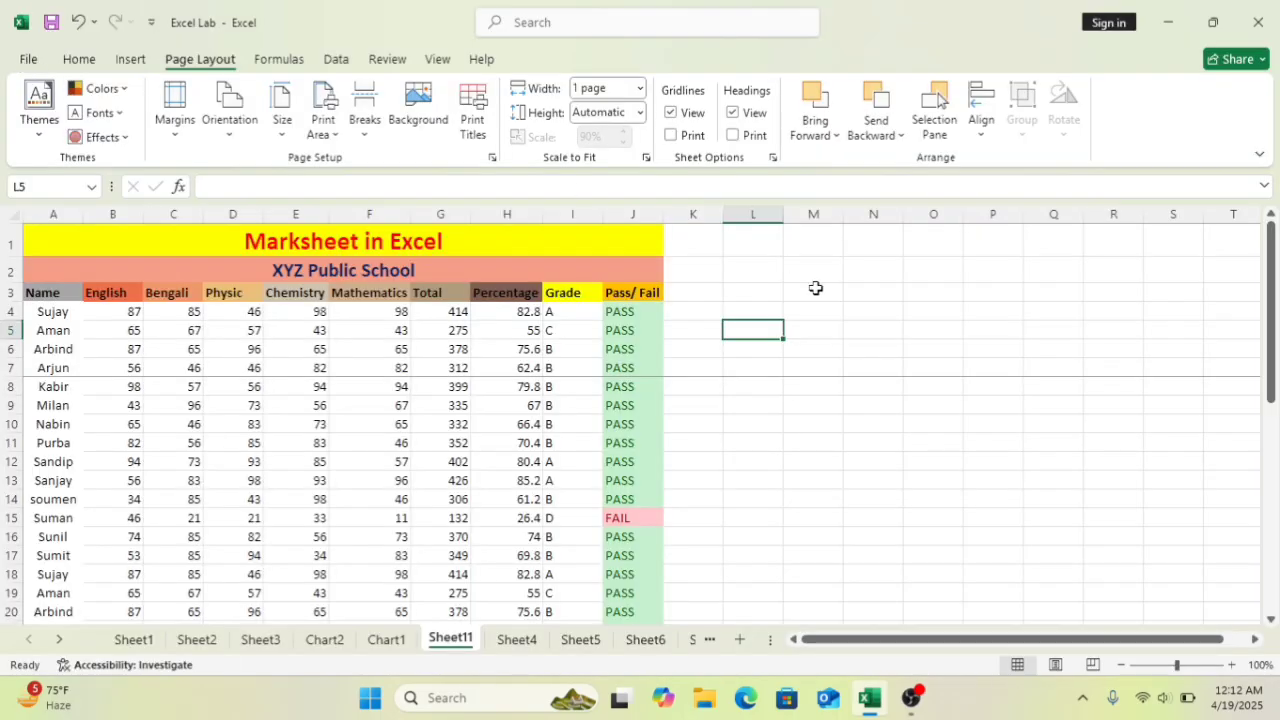
- Set the column heading row, row 3, to repeat at the top of every printed page
left_click(474, 128)
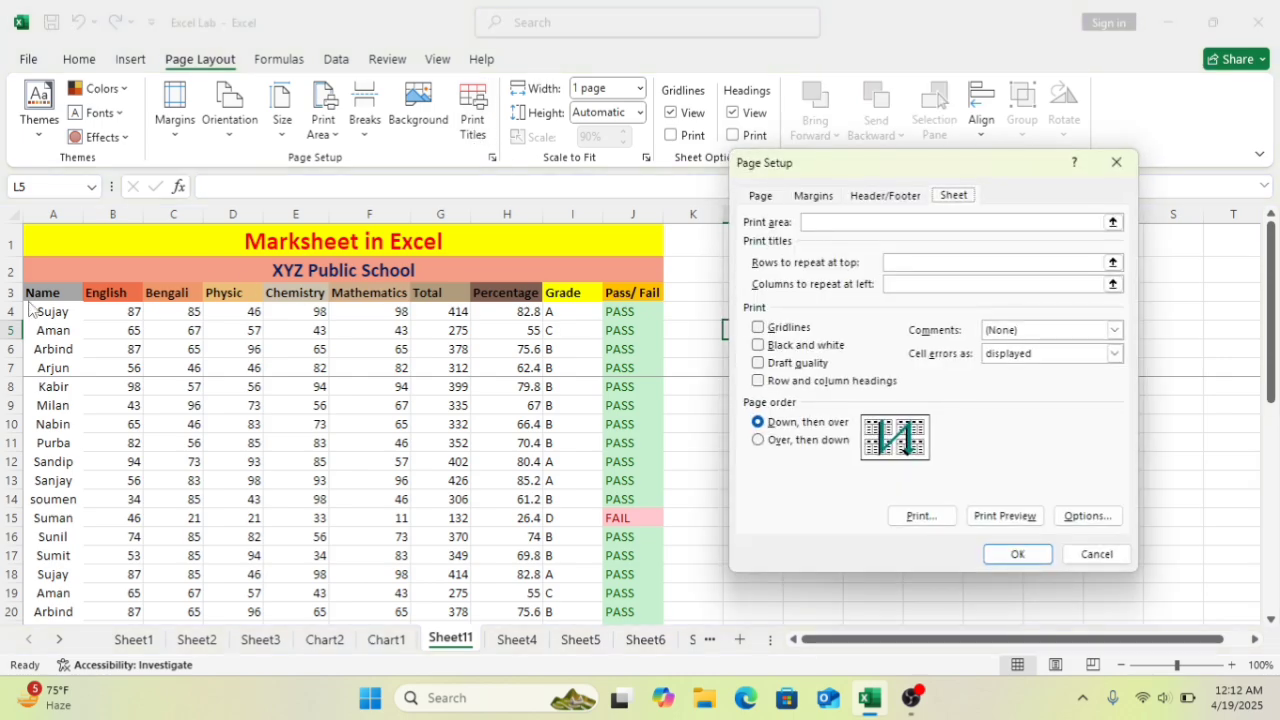
left_click(937, 264)
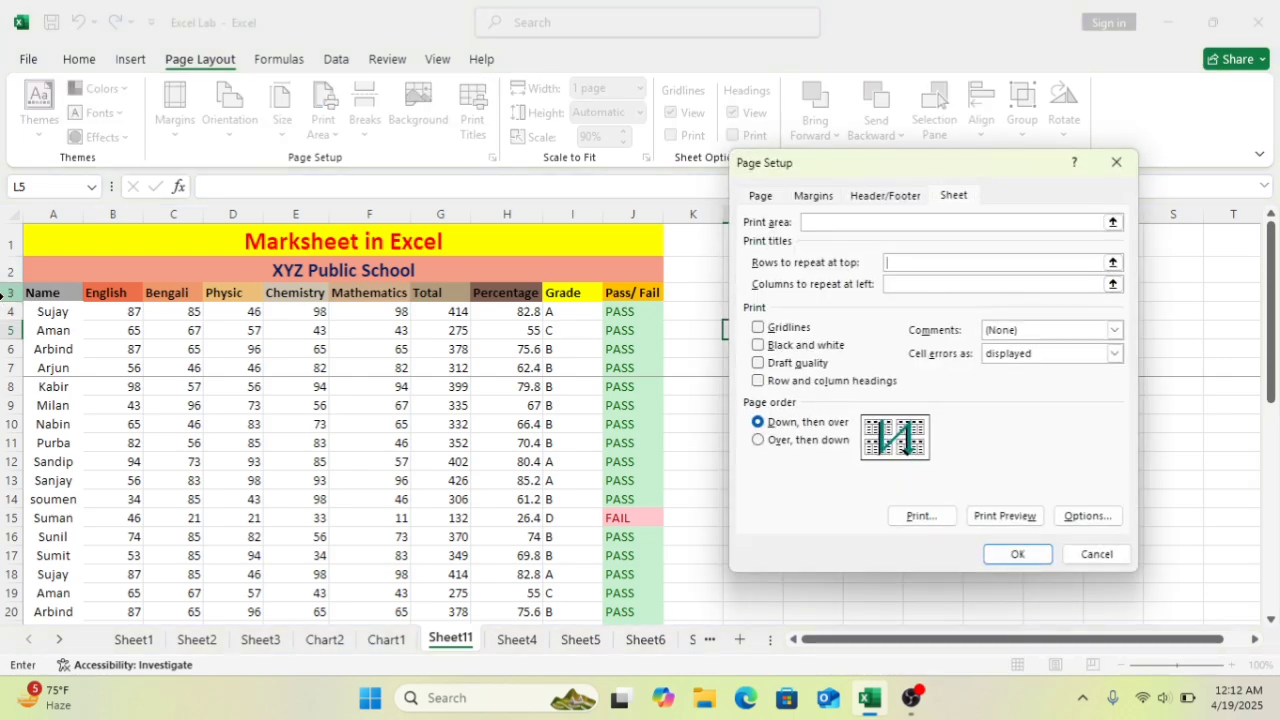
left_click(5, 293)
left_click(1017, 554)
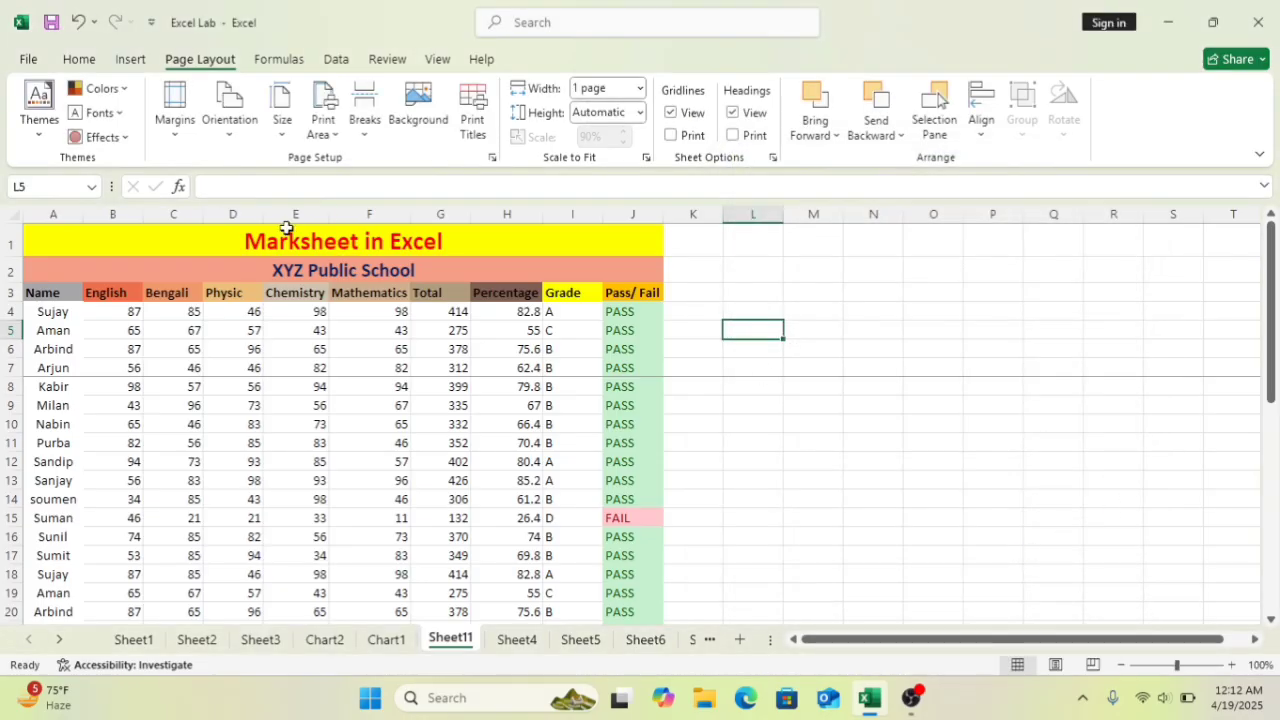
- Check the repeated heading row on both previewed pages and return to the sheet
key("ctrl+p")
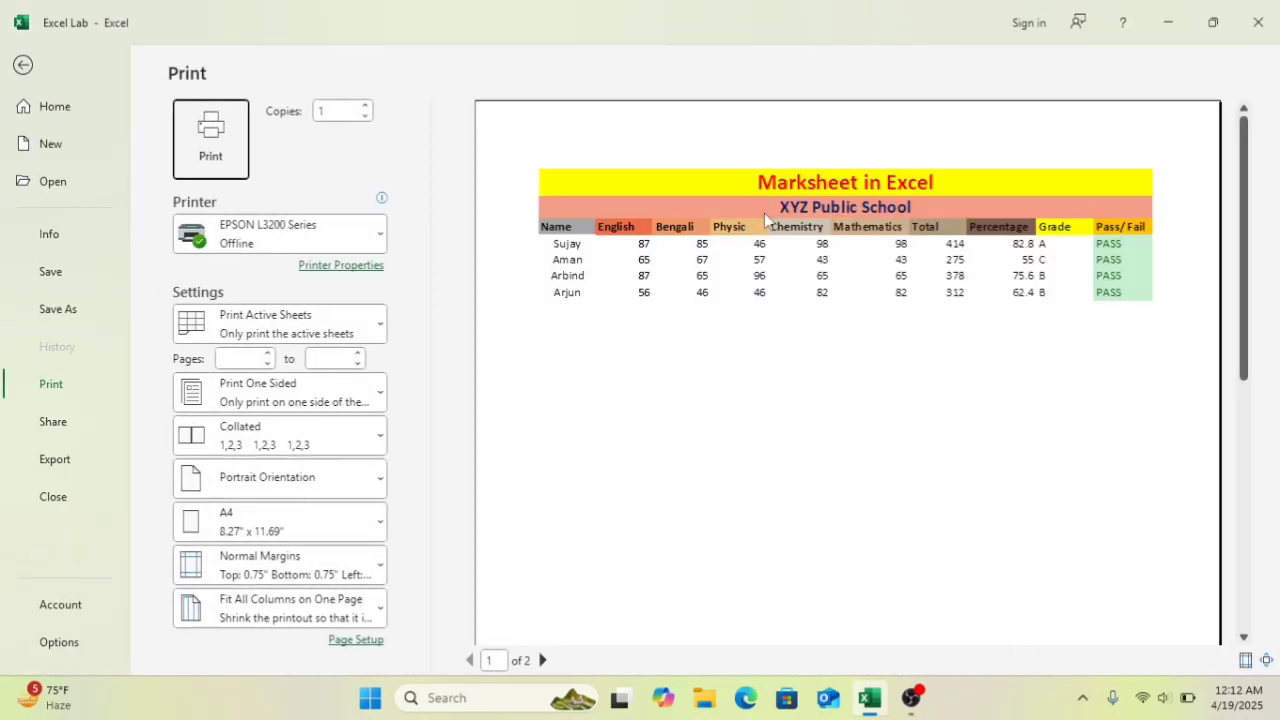
scroll(812, 262, "down", 5)
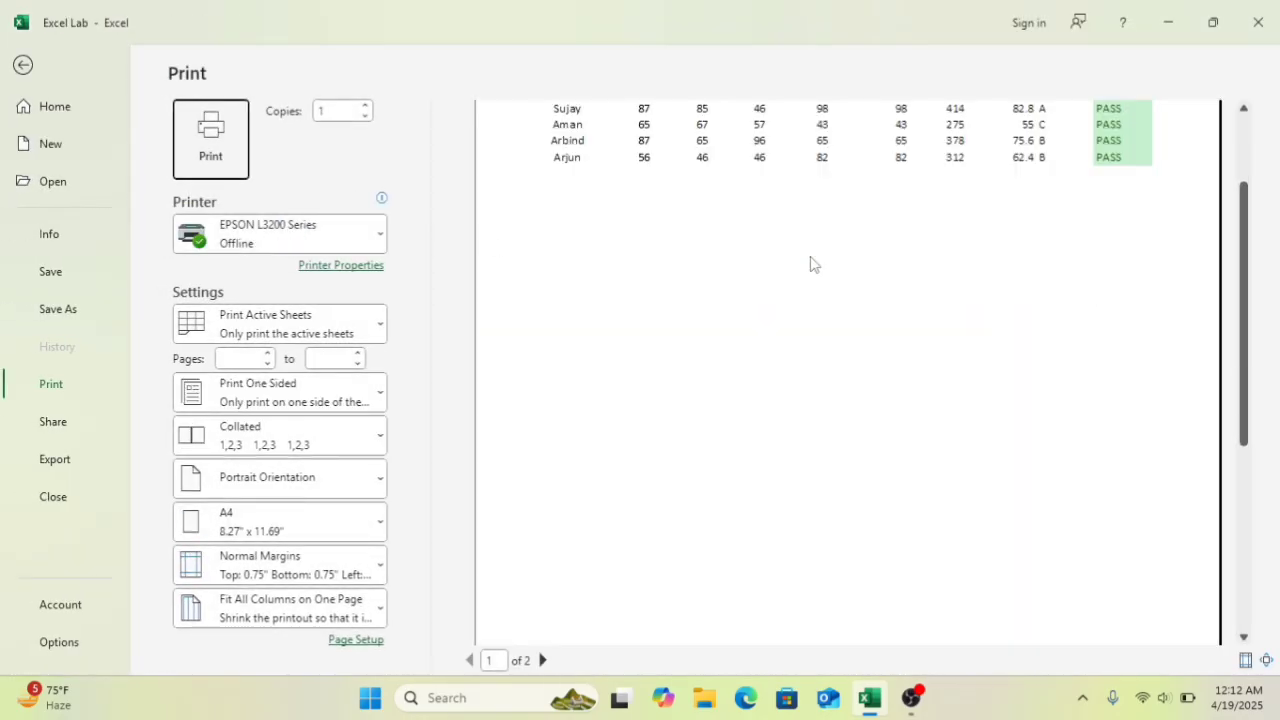
left_click(542, 660)
scroll(712, 395, "up", 5)
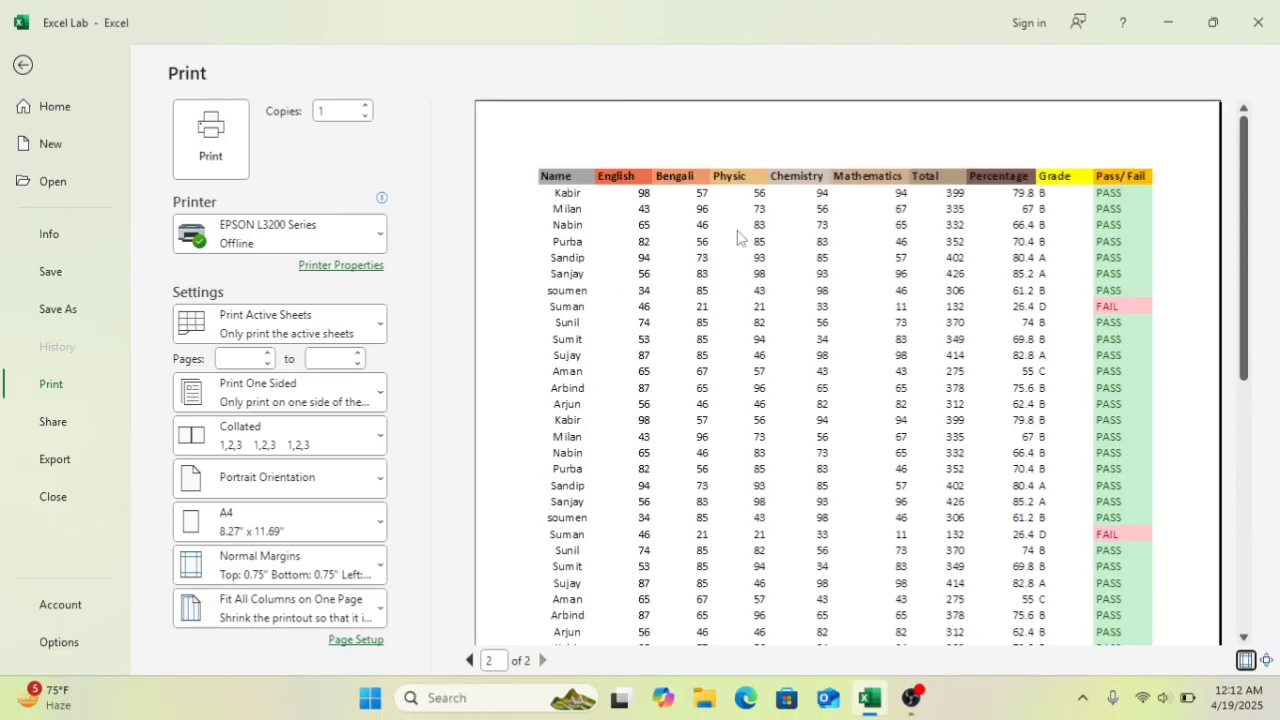
left_click(22, 64)
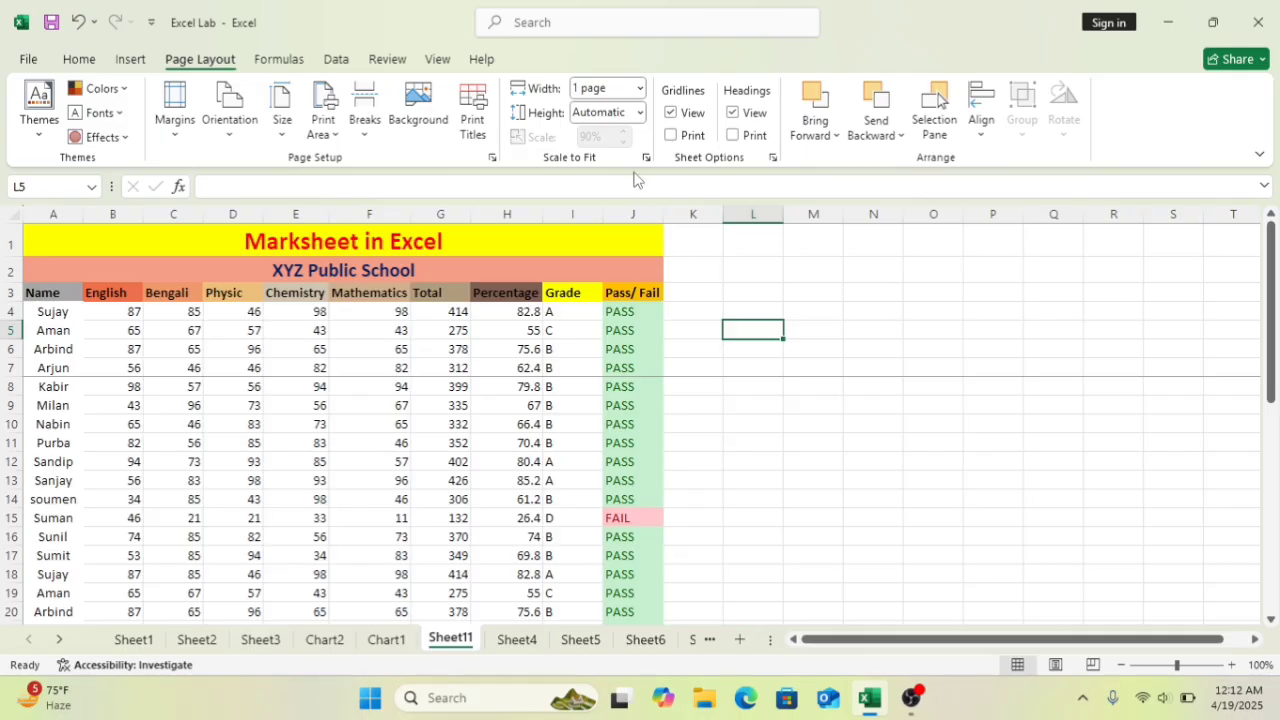
- Set the printout's width scaling to Automatic and select empty cell M5 beside the marksheet
left_click(640, 88)
left_click(618, 113)
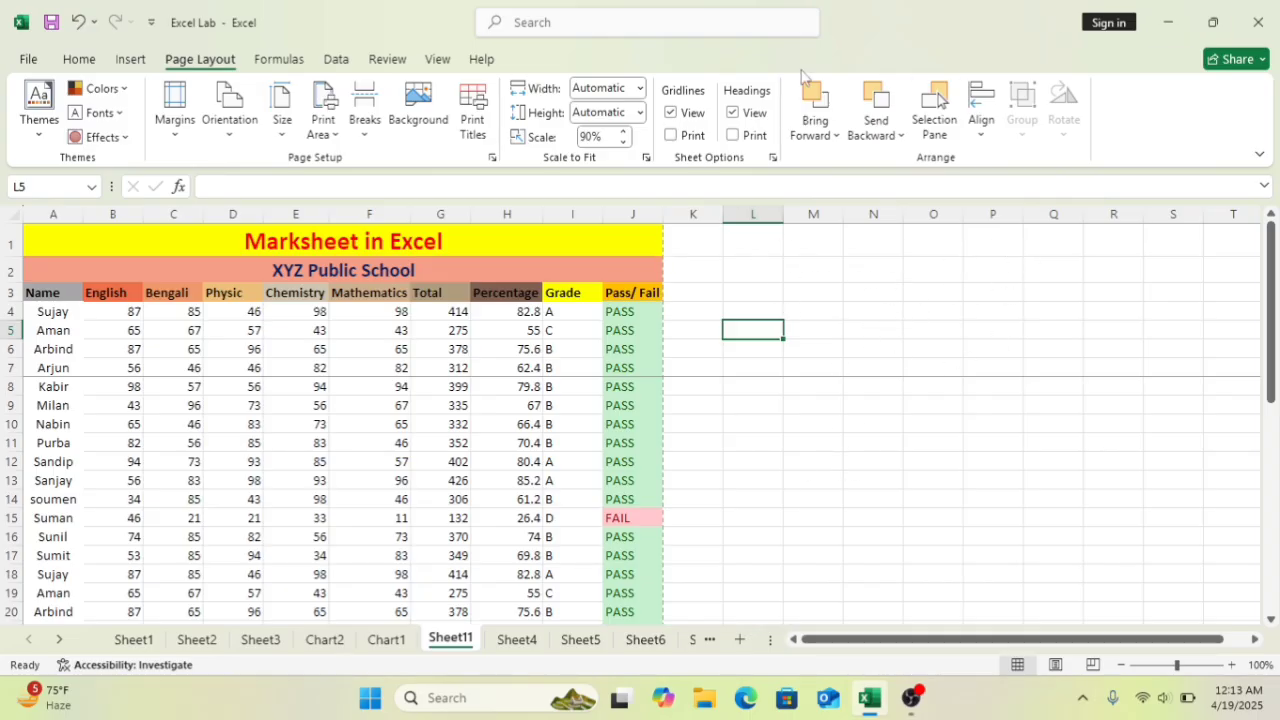
left_click(372, 405)
left_click(818, 328)
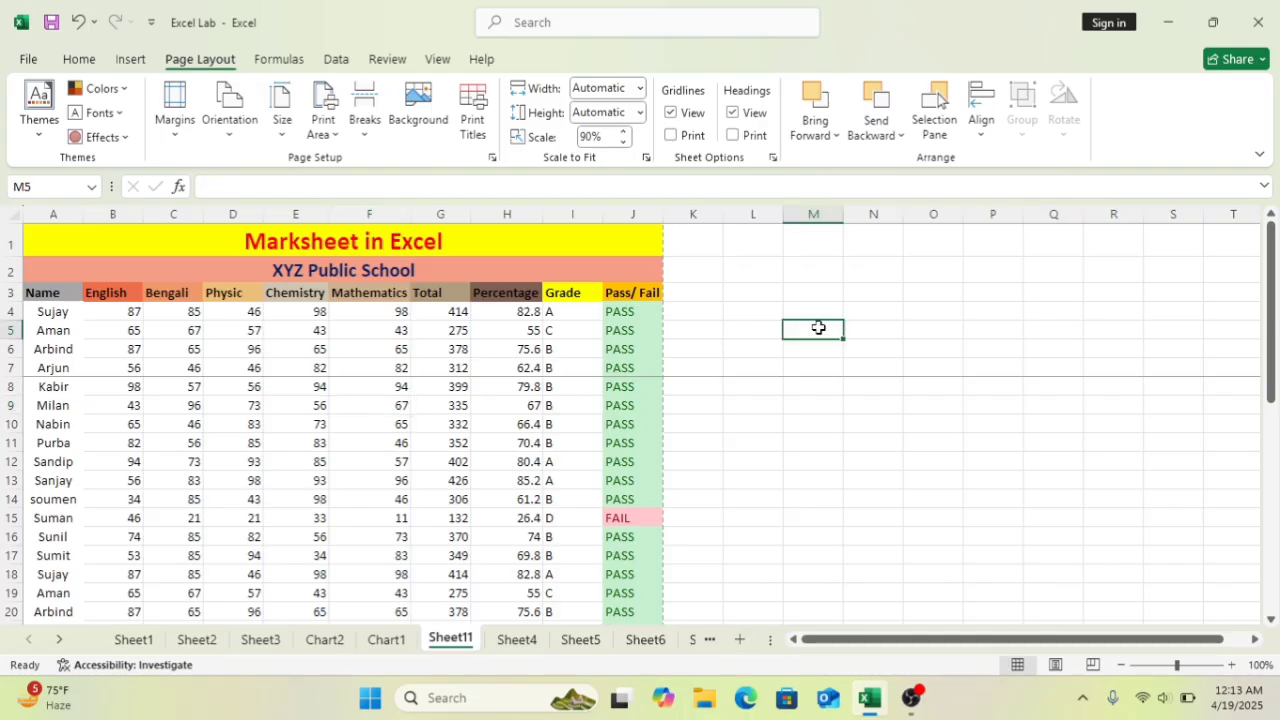
- Hide the on-screen gridlines of the sheet and show them again, twice in a row
left_click(671, 113)
left_click(764, 402)
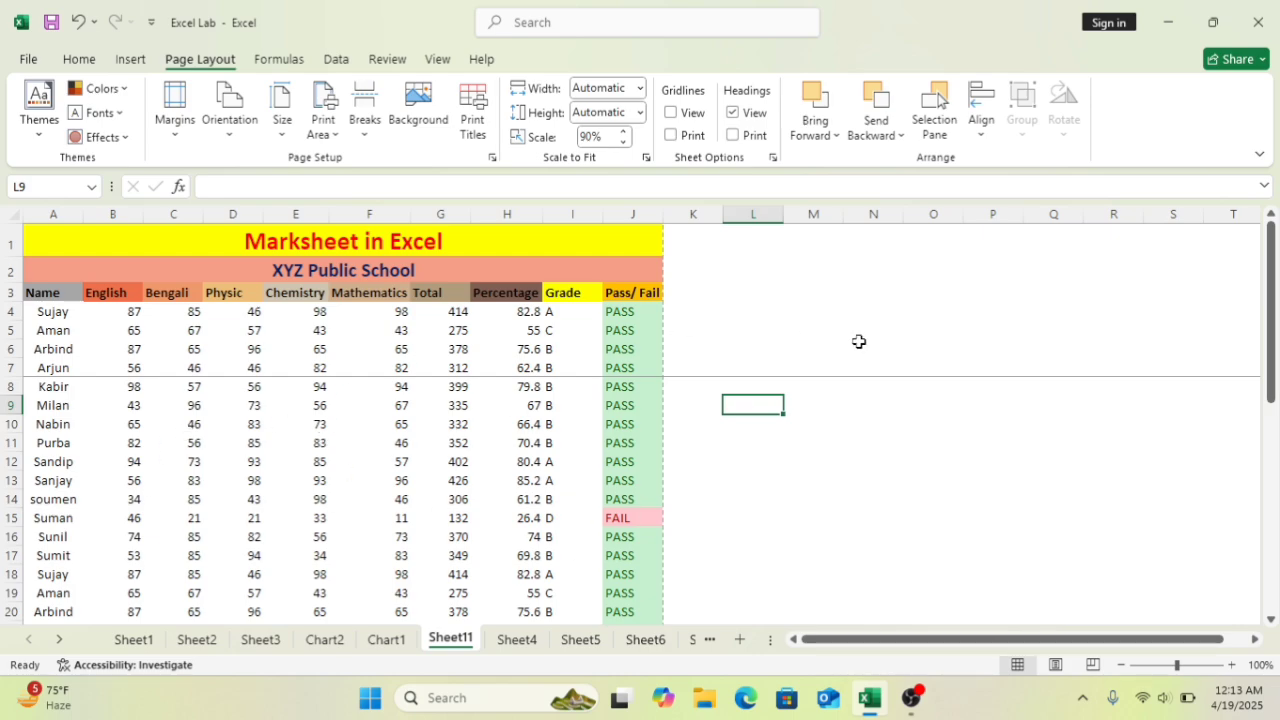
left_click(671, 113)
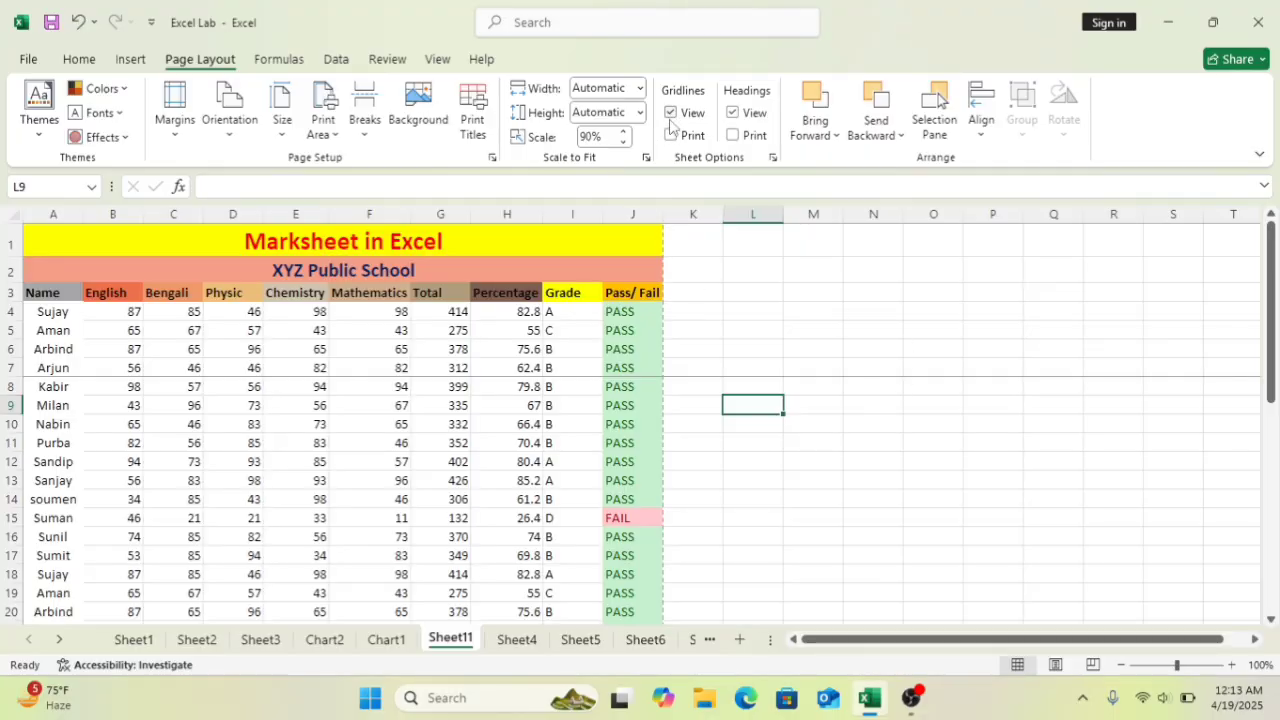
left_click(671, 113)
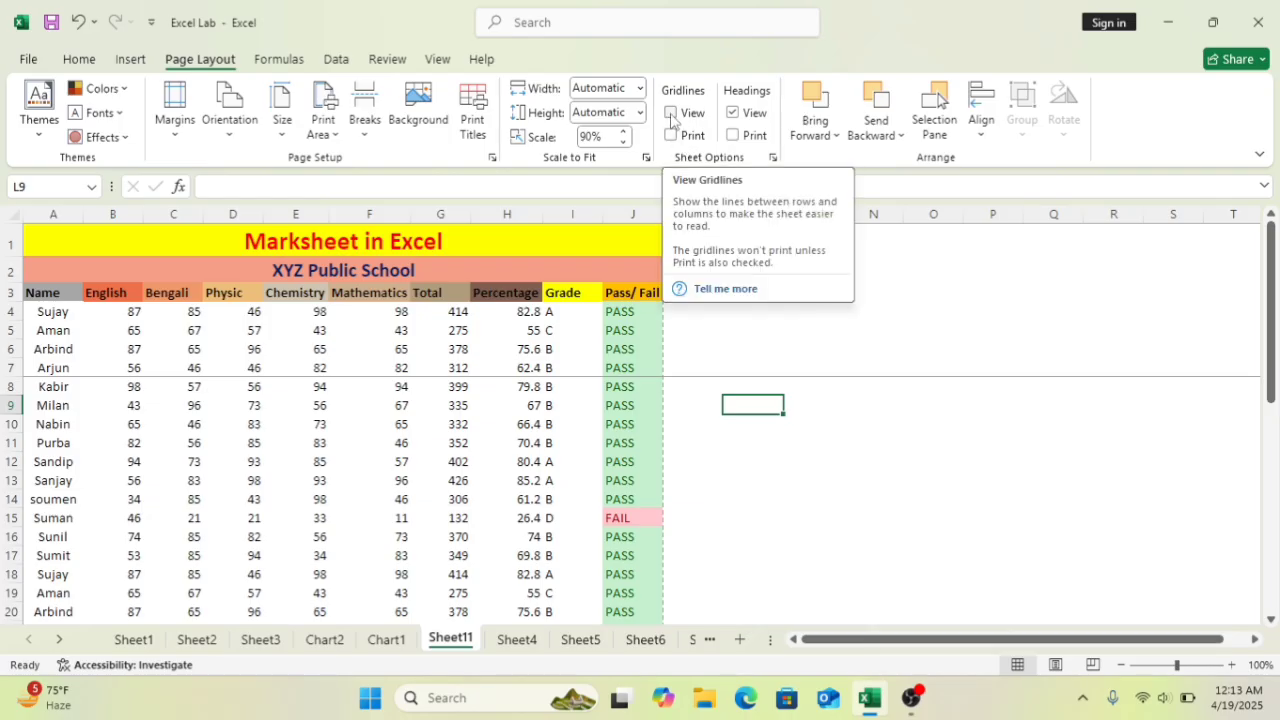
left_click(671, 113)
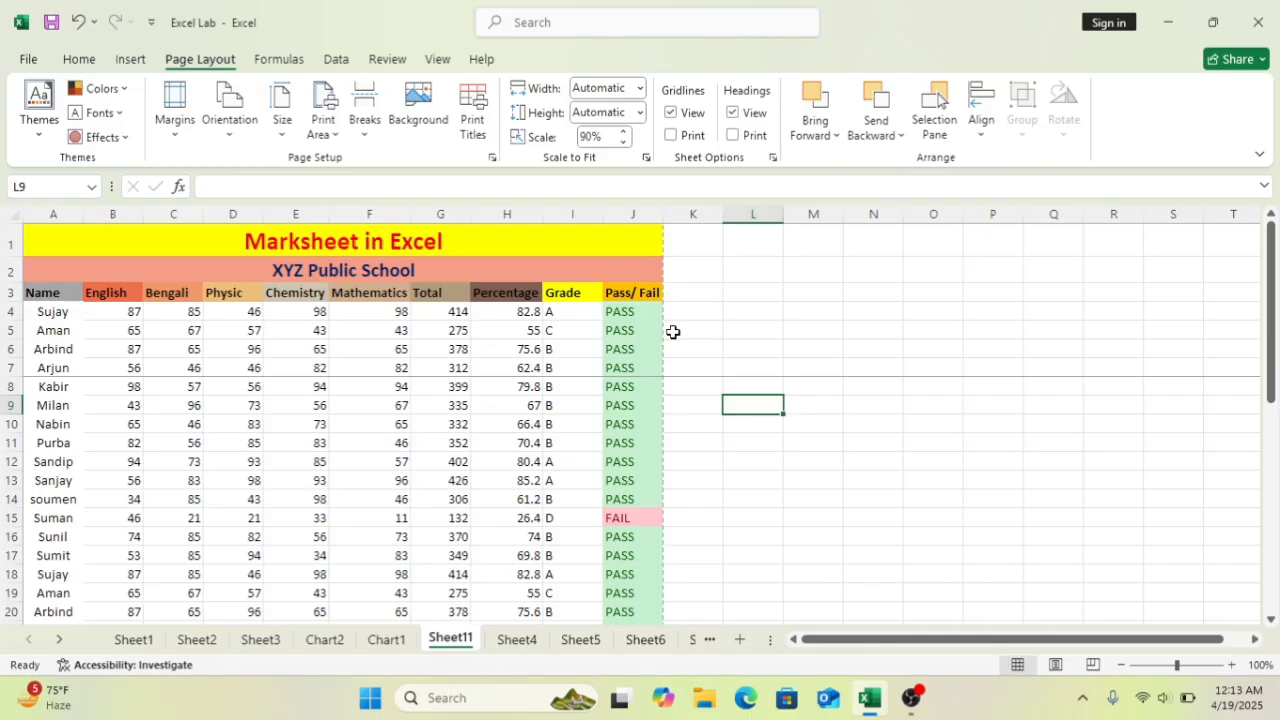
- Check whether gridlines appear on either page in the print preview and return to the sheet
key("ctrl+p")
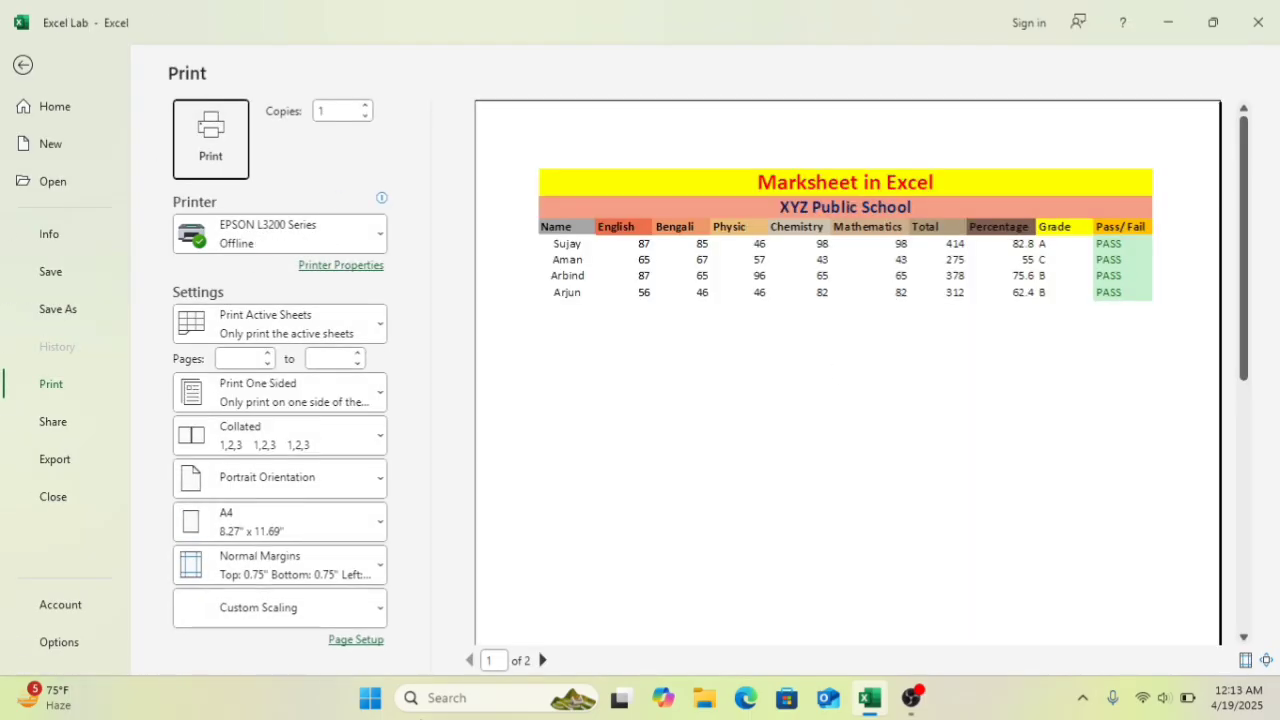
left_click(542, 660)
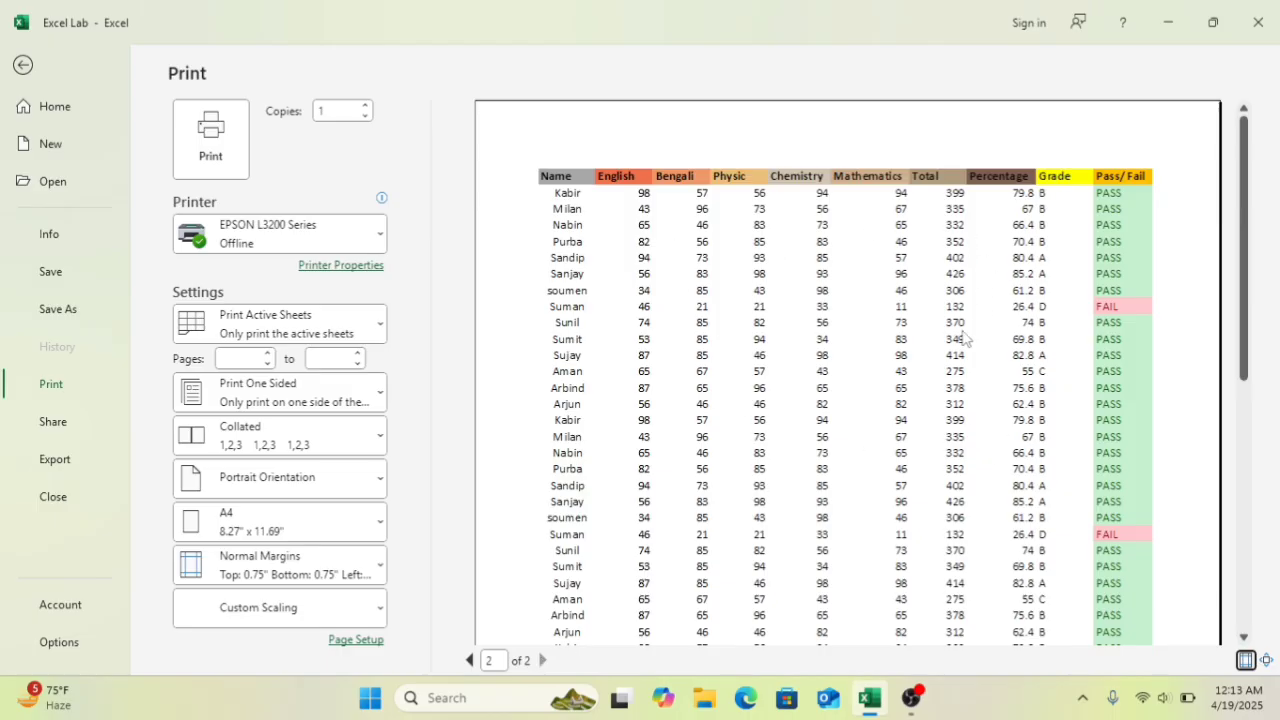
left_click(22, 65)
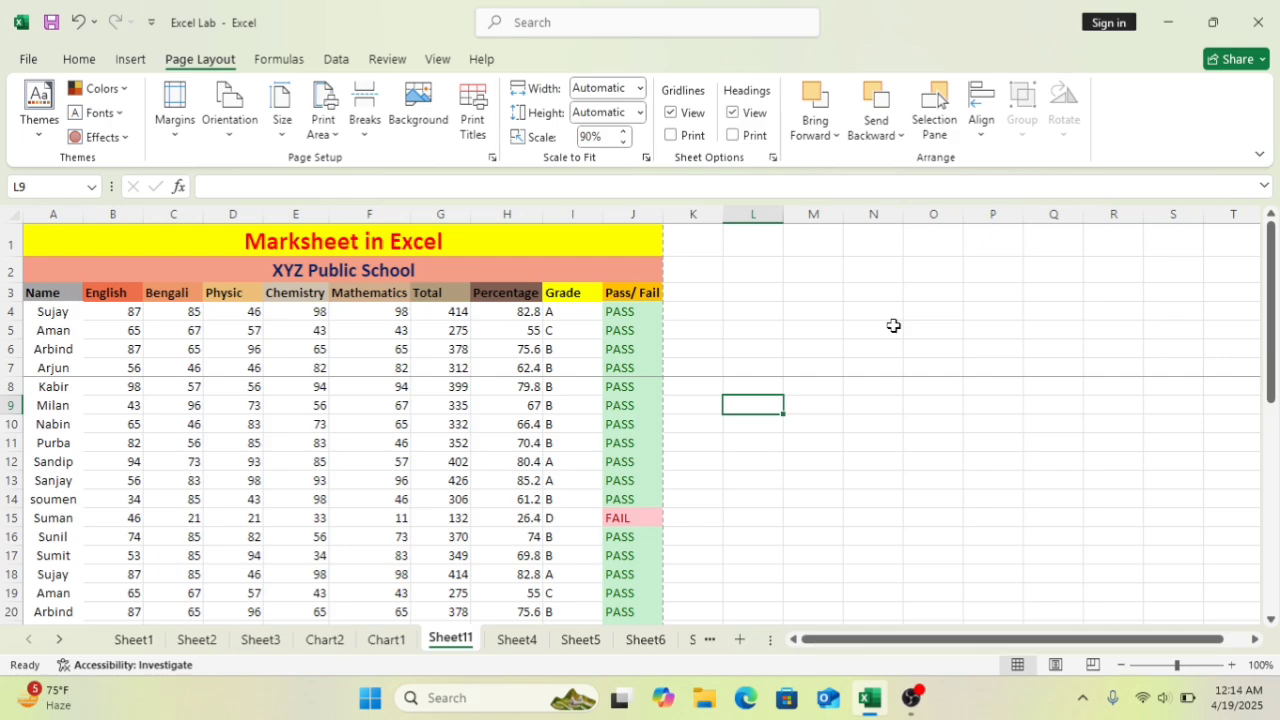
- Enable printing of gridlines, inspect both pages in the print preview and return to the sheet
left_click(673, 137)
key("ctrl+p")
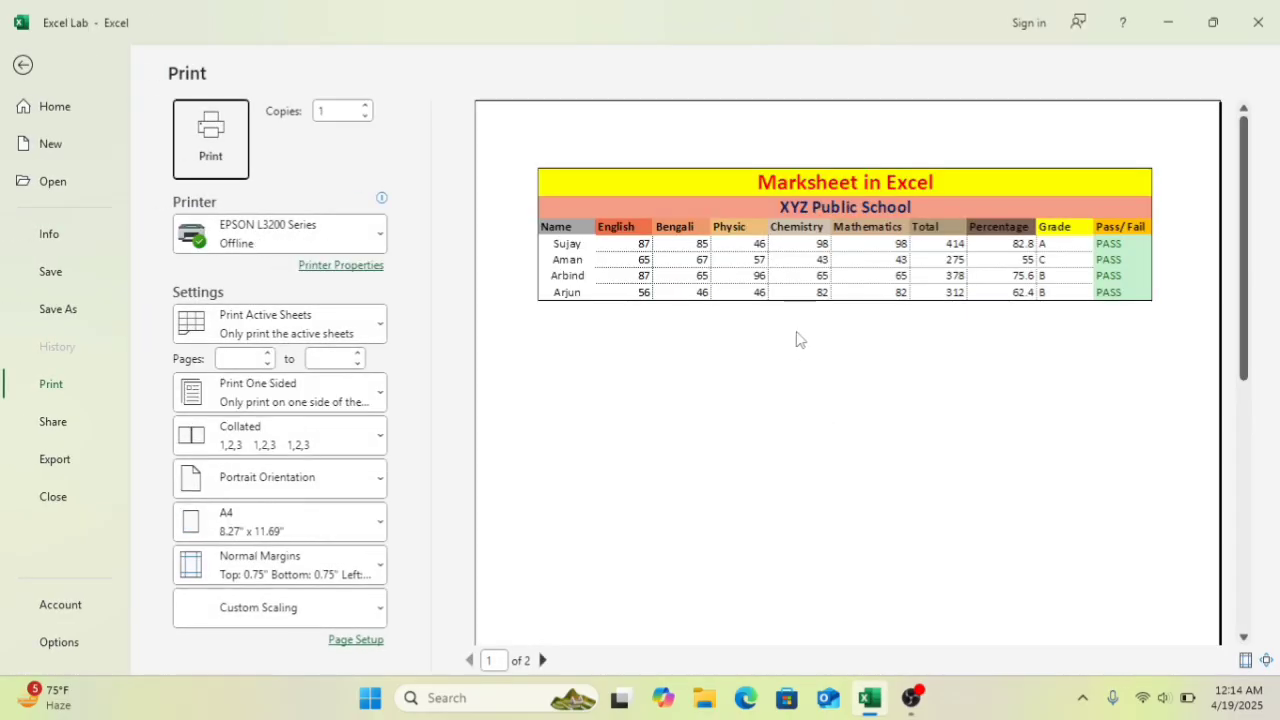
left_click(543, 660)
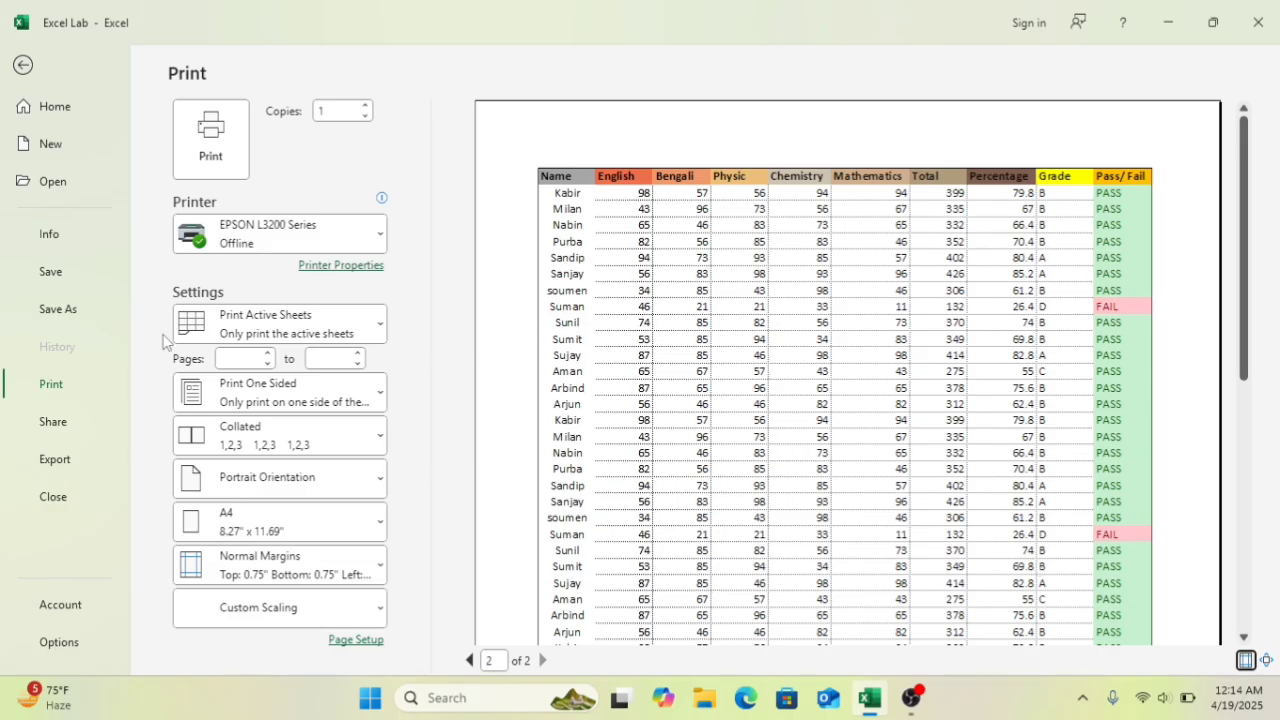
left_click(28, 70)
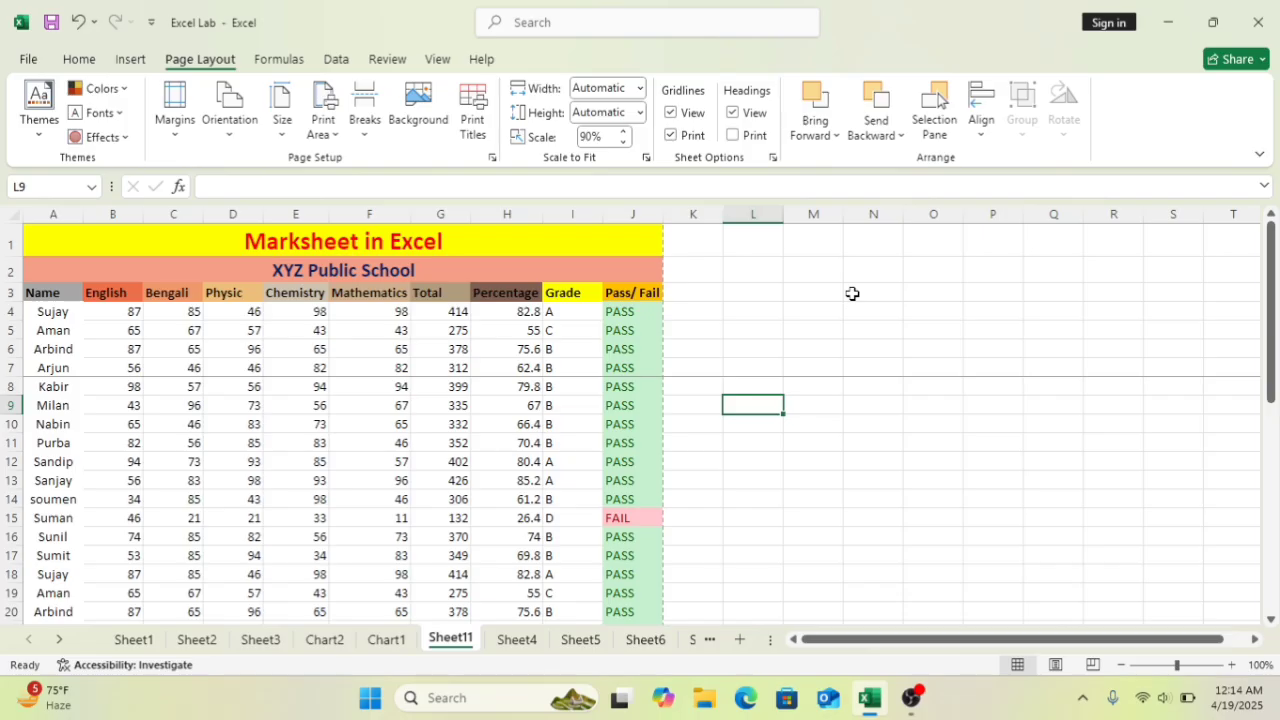
- Disable printing of gridlines, check the first page in the print preview and return to the sheet
left_click(670, 136)
key("ctrl+p")
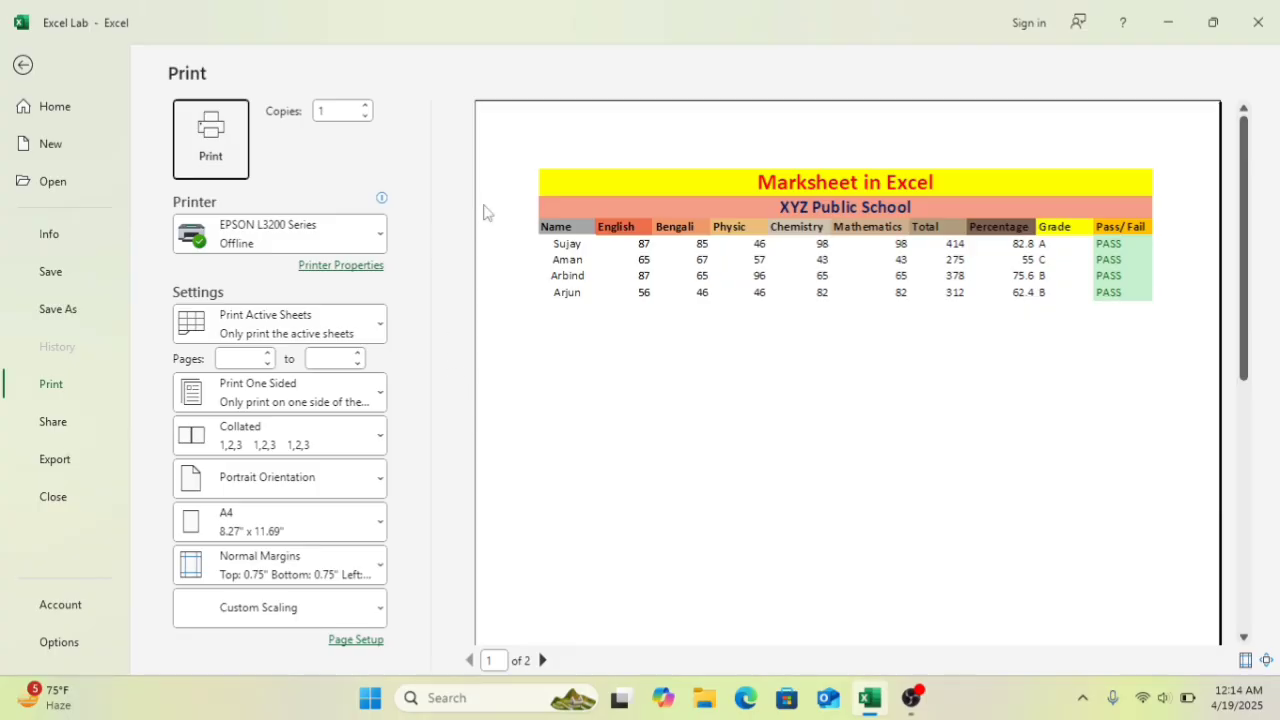
left_click(554, 455)
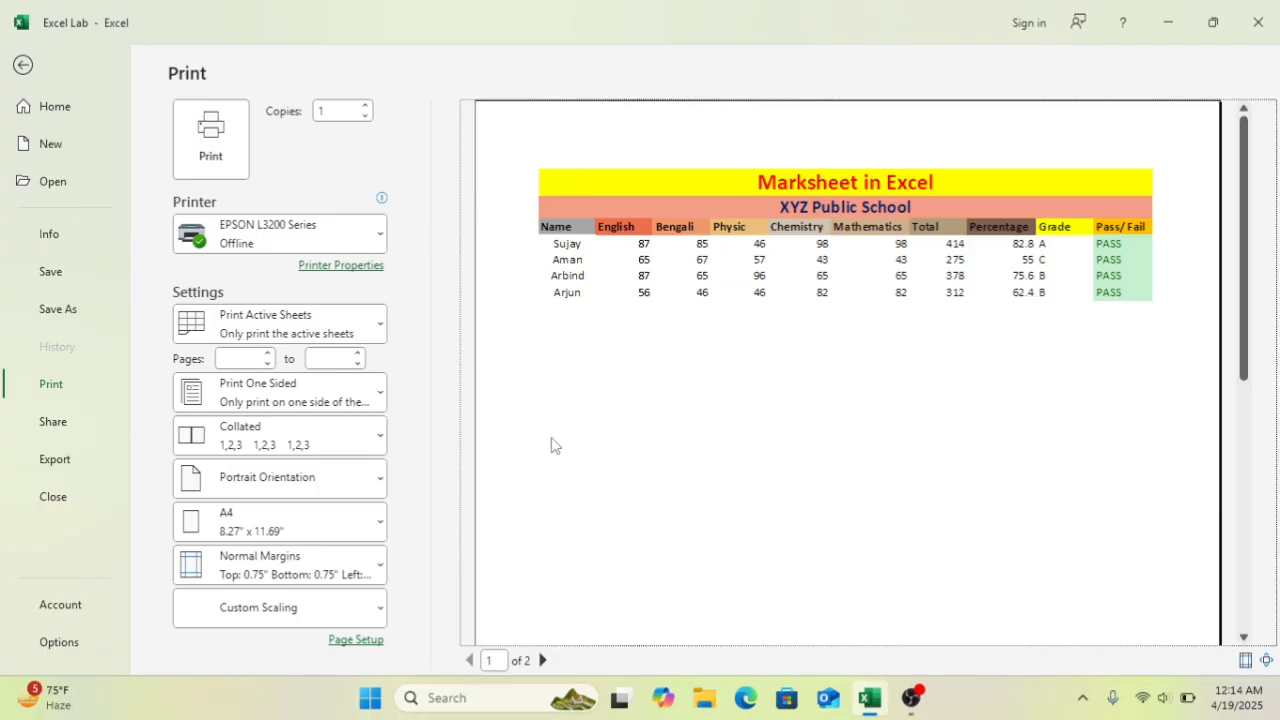
left_click(23, 65)
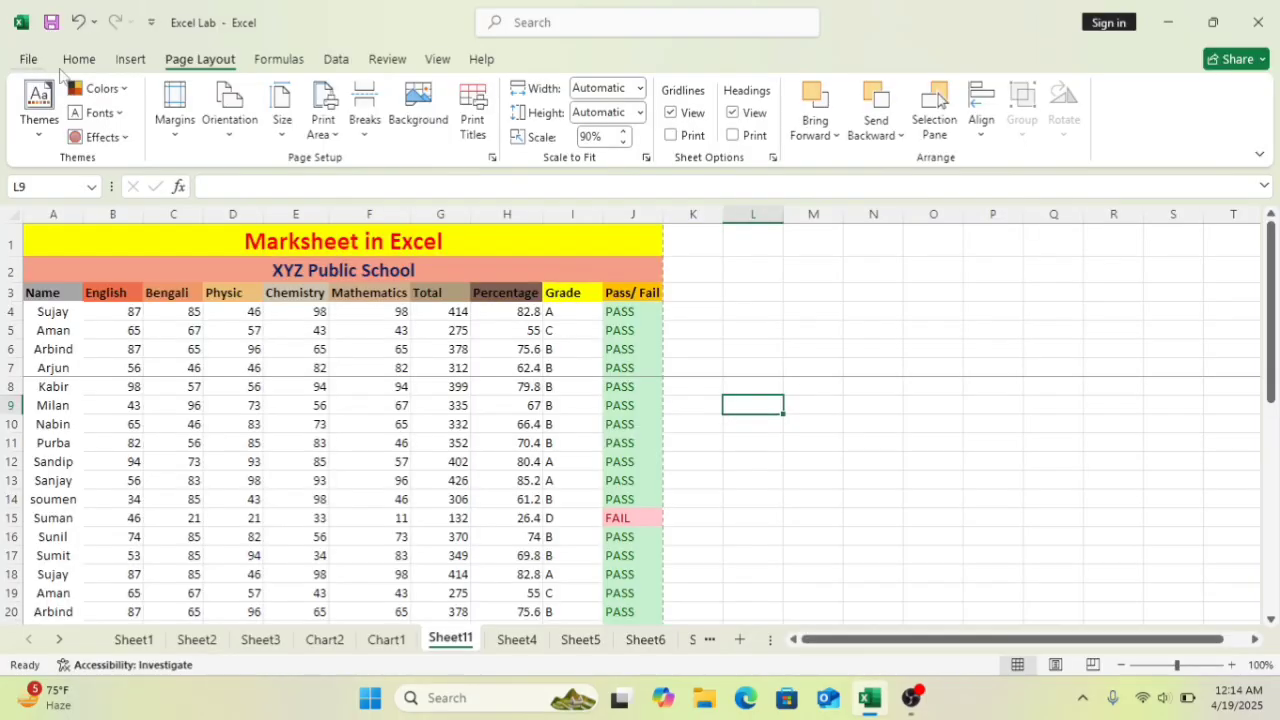
- Enable printing of row and column headings, check the first page in the print preview and return to the sheet
left_click(731, 134)
key("ctrl+p")
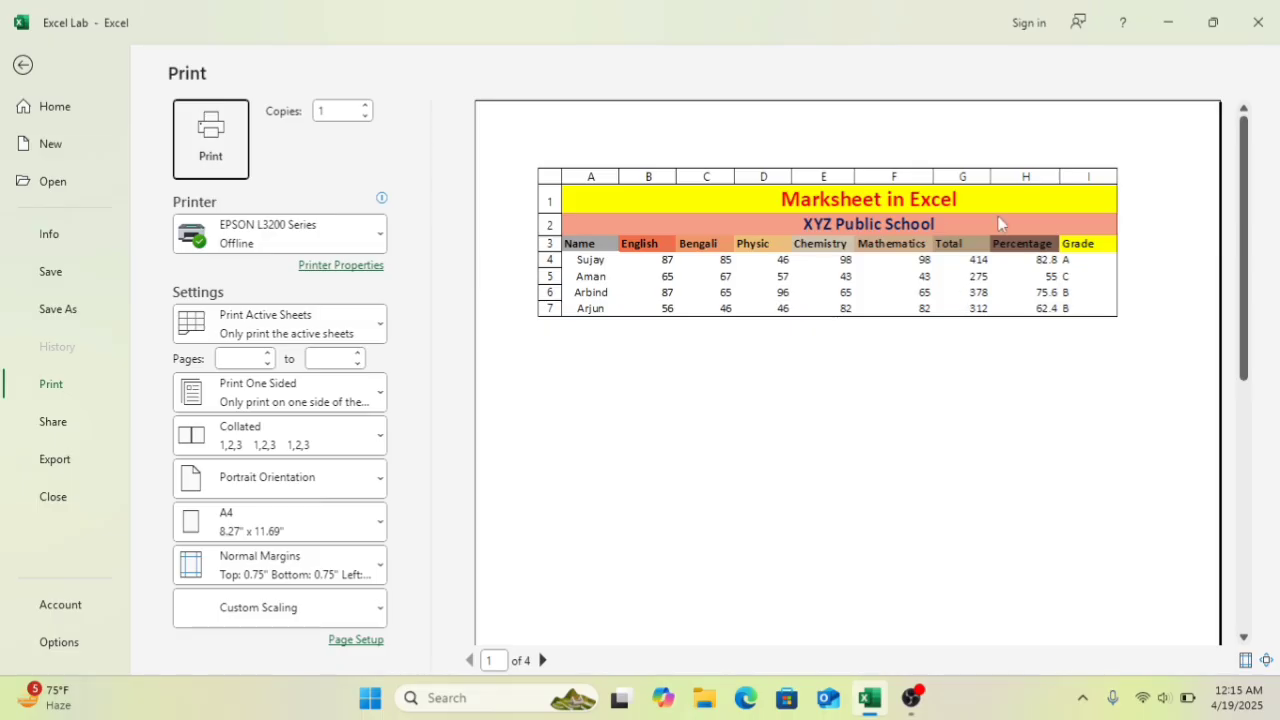
left_click(23, 66)
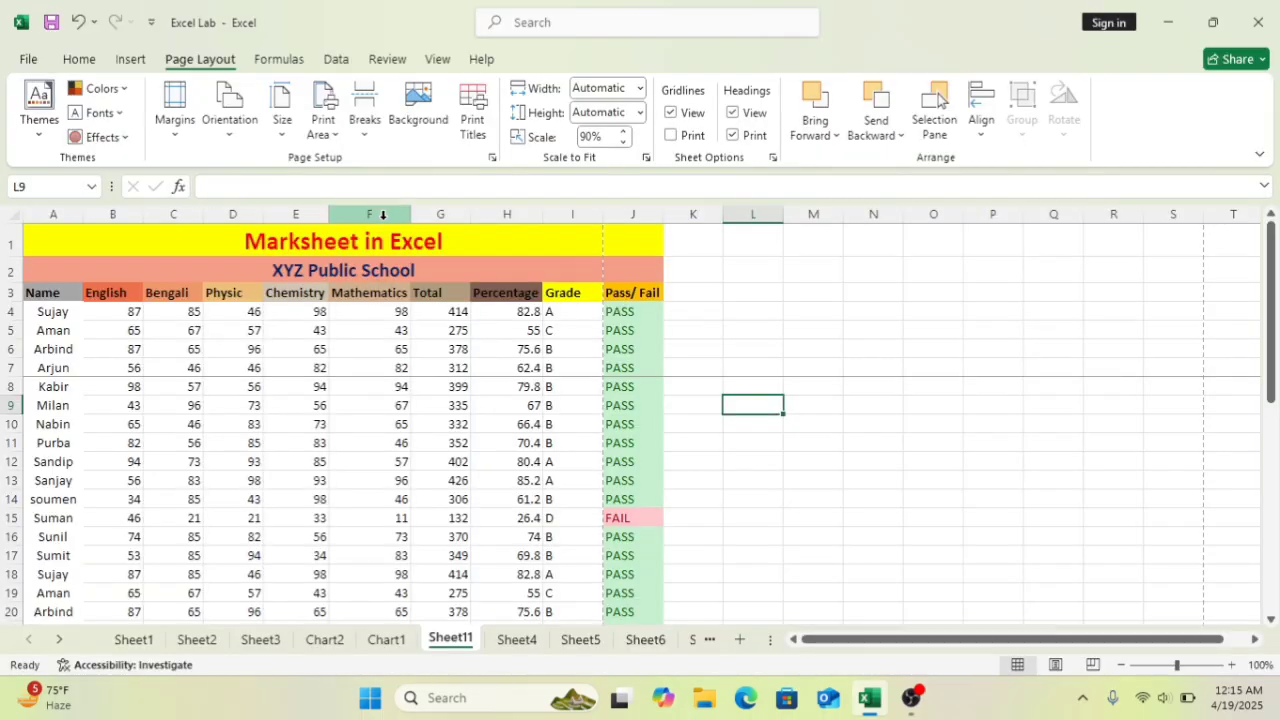
- Disable printing of the row and column headings and select empty cell M4
left_click(740, 139)
left_click(826, 309)
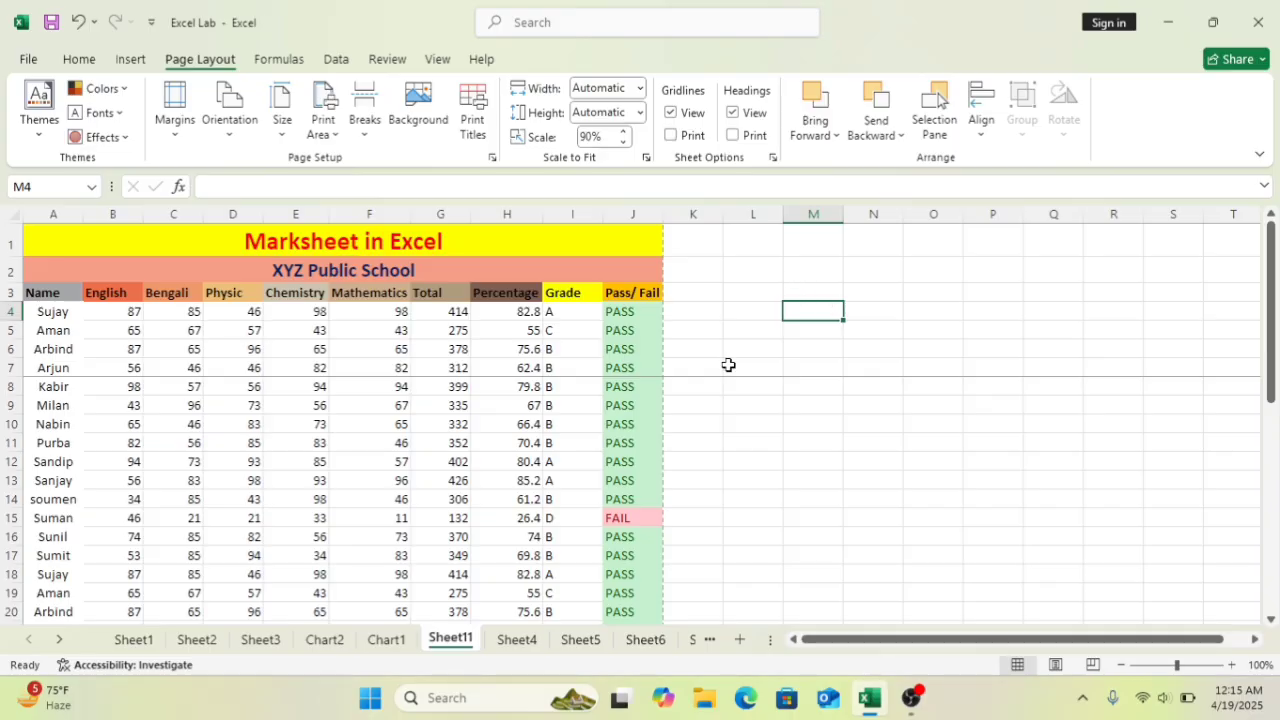
- Draw an oval about 1.19" high and 1.53" wide in the empty cells beside the marksheet
left_click(129, 62)
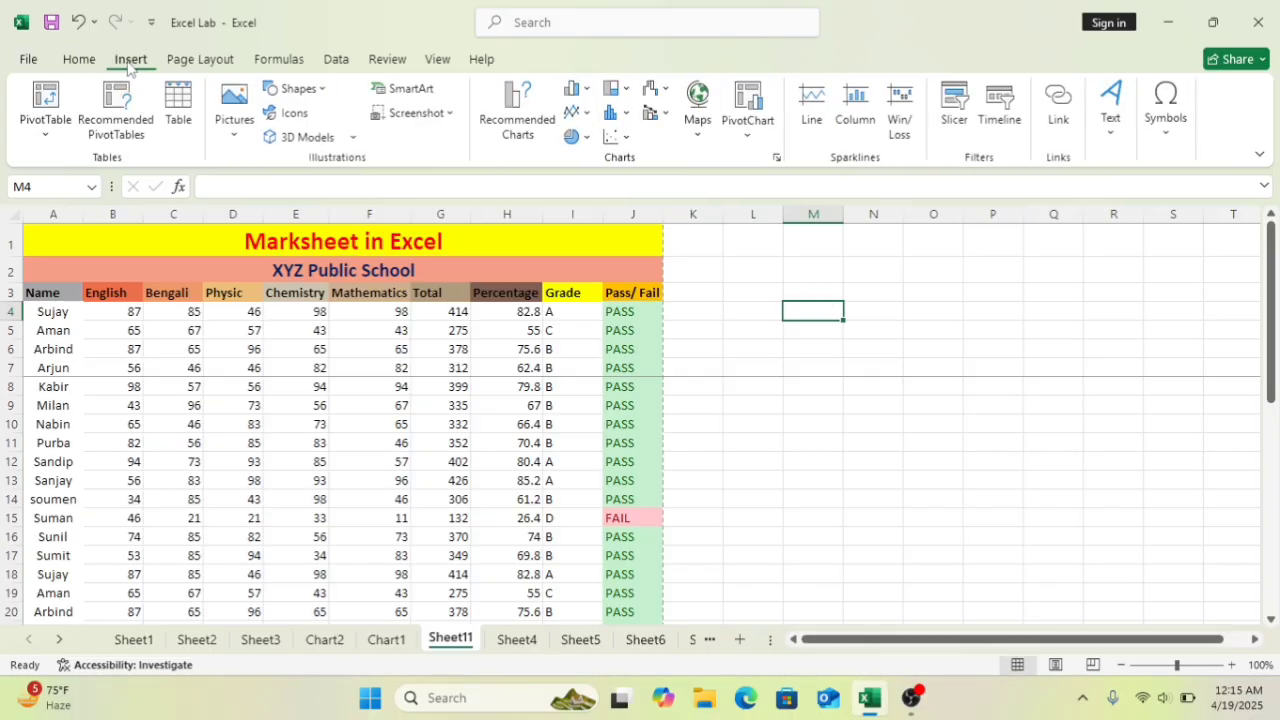
left_click(322, 89)
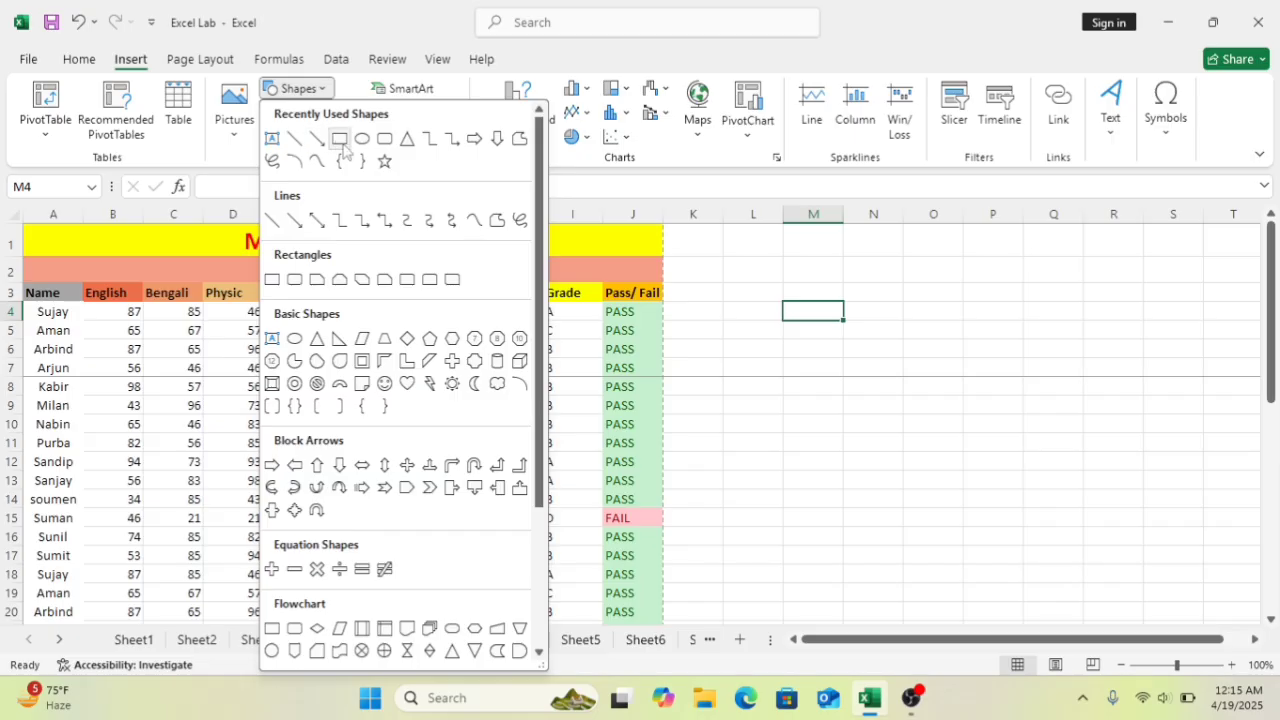
left_click(362, 141)
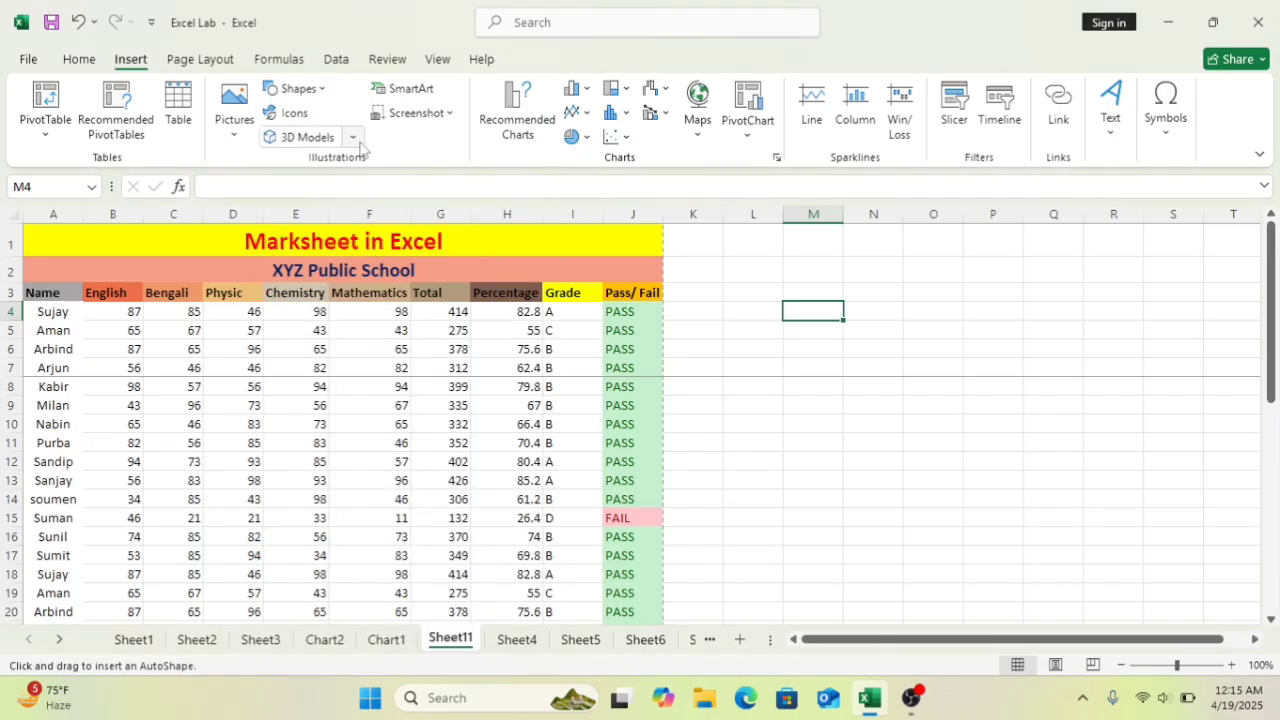
left_click_drag(760, 319, 899, 428)
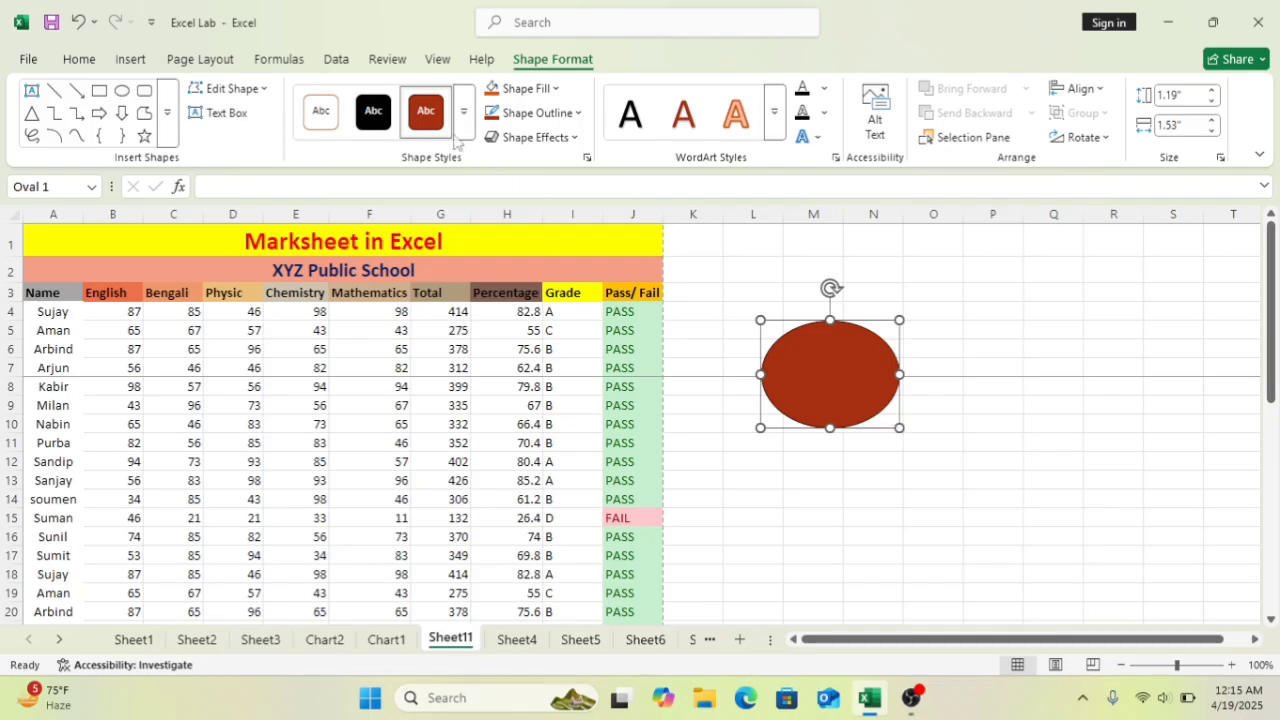
- Duplicate the oval, place the copy partly over the original's right half and apply a gold theme style to it
left_click(443, 118)
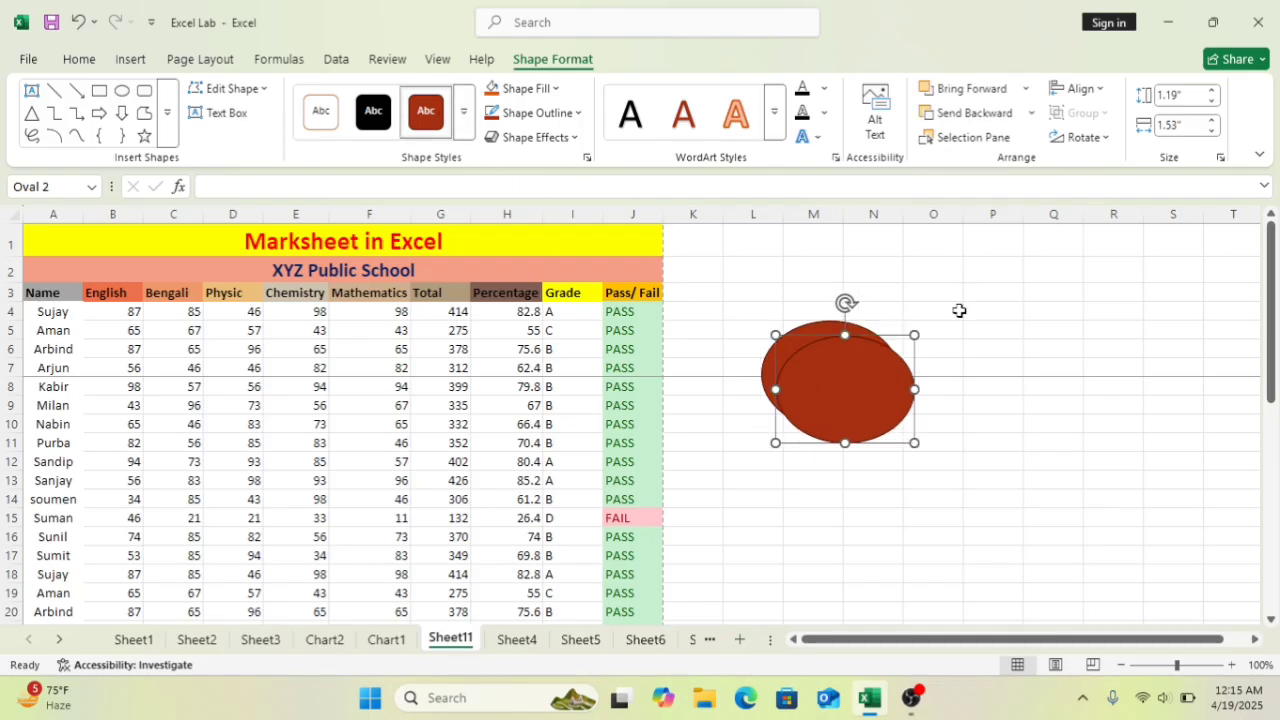
left_click_drag(817, 391, 882, 374)
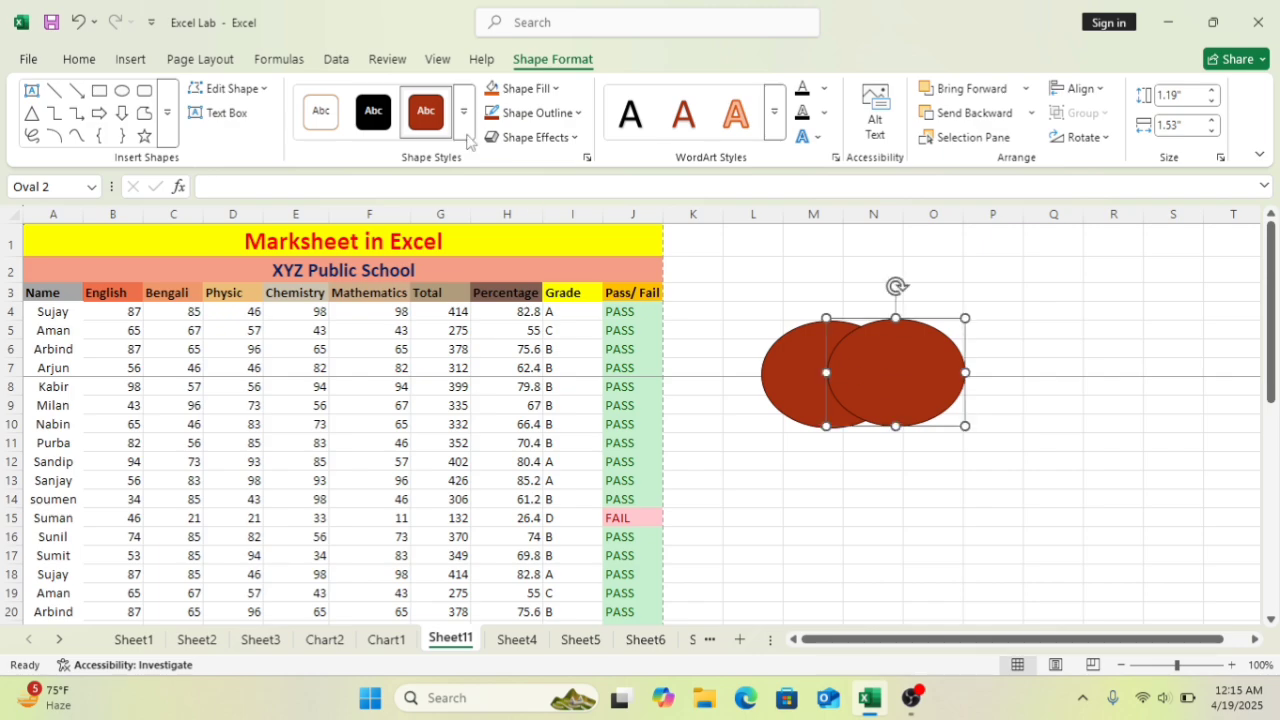
left_click(465, 112)
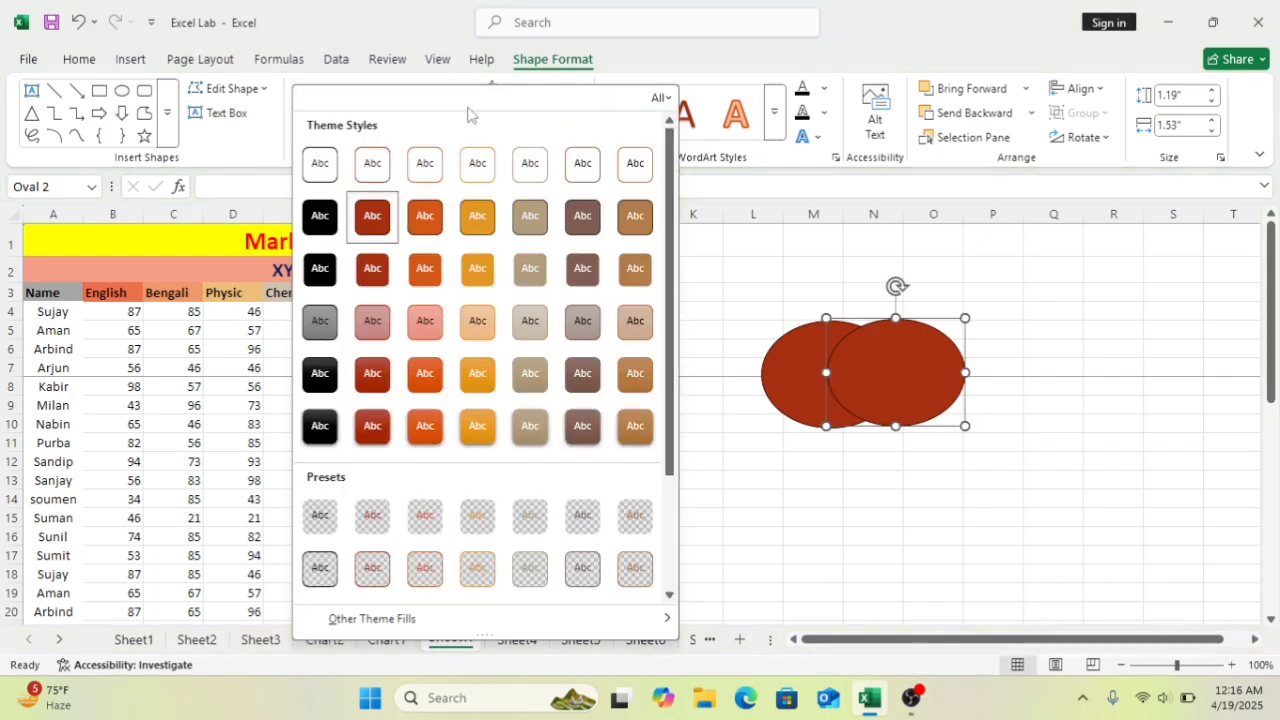
left_click(477, 268)
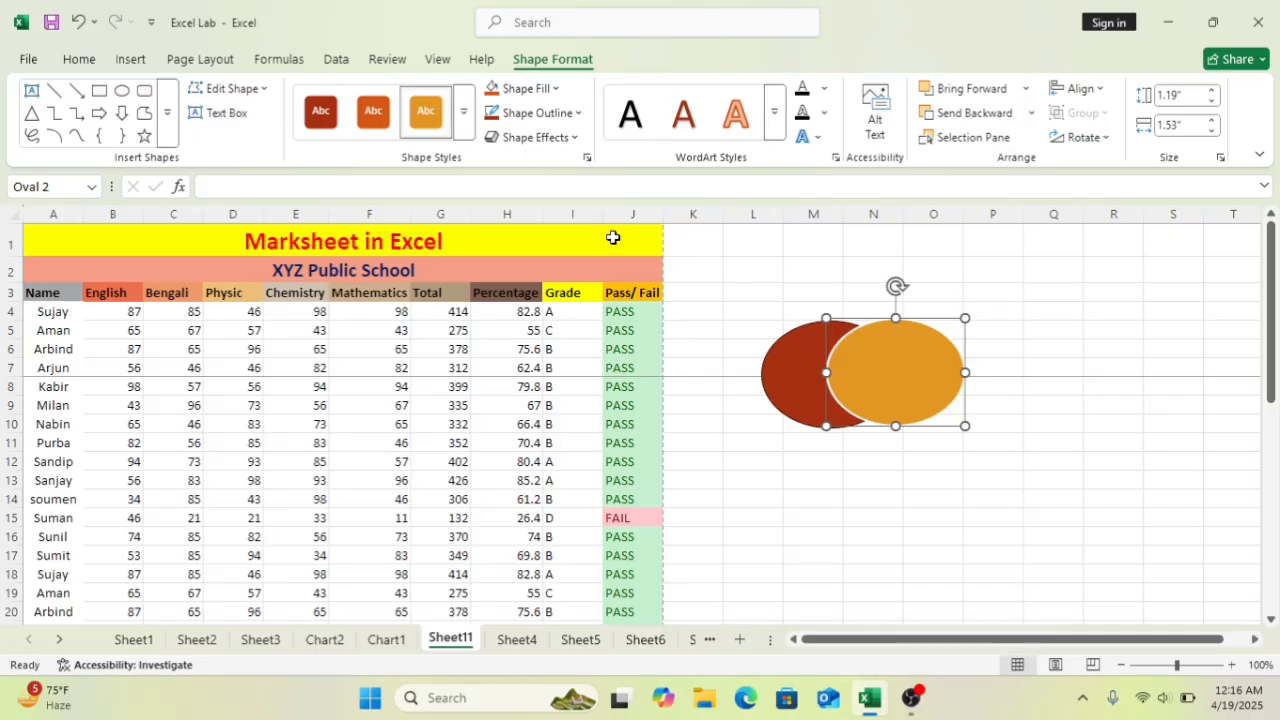
- Bring the dark red oval forward over the gold oval, and send it backward again
left_click(199, 62)
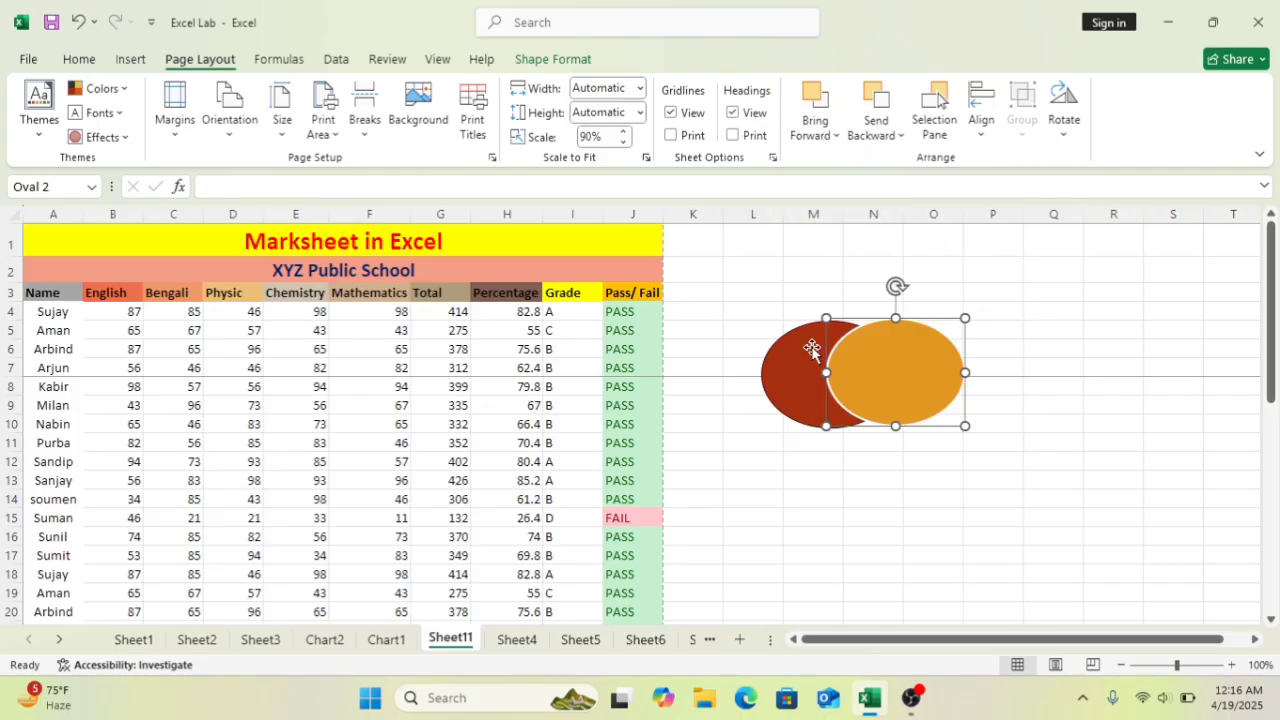
left_click(810, 350)
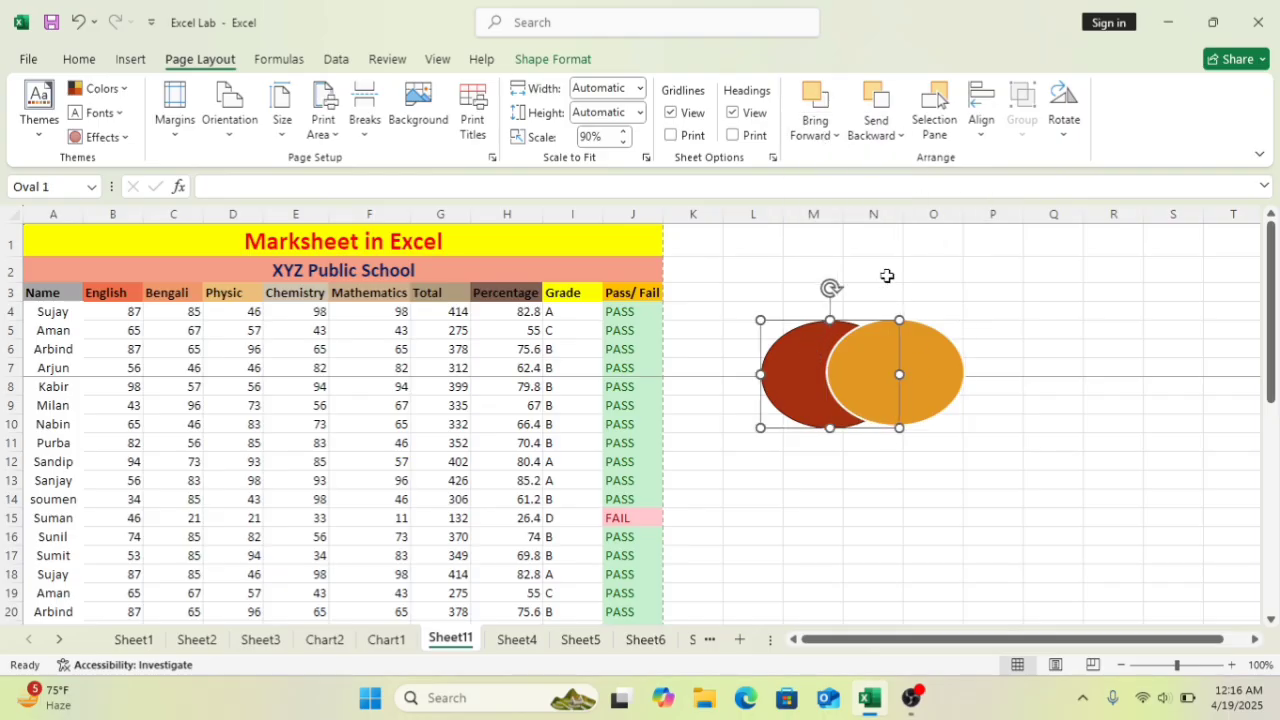
left_click(817, 128)
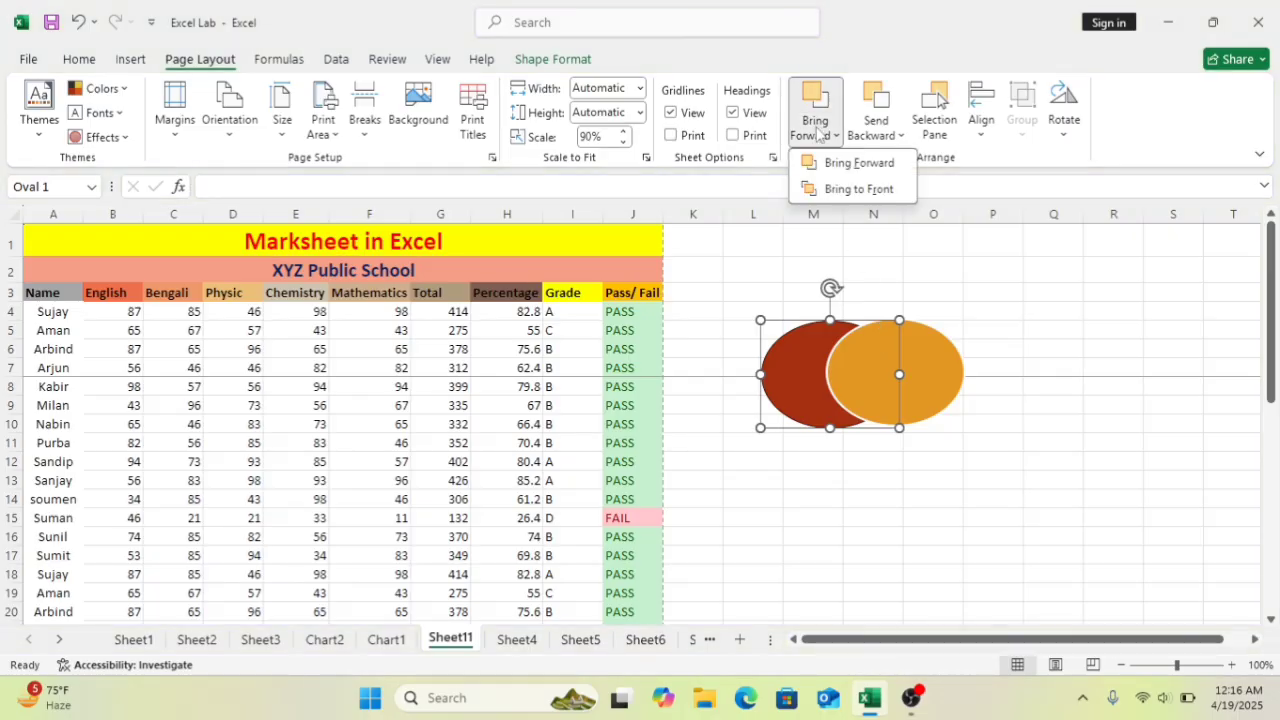
left_click(849, 168)
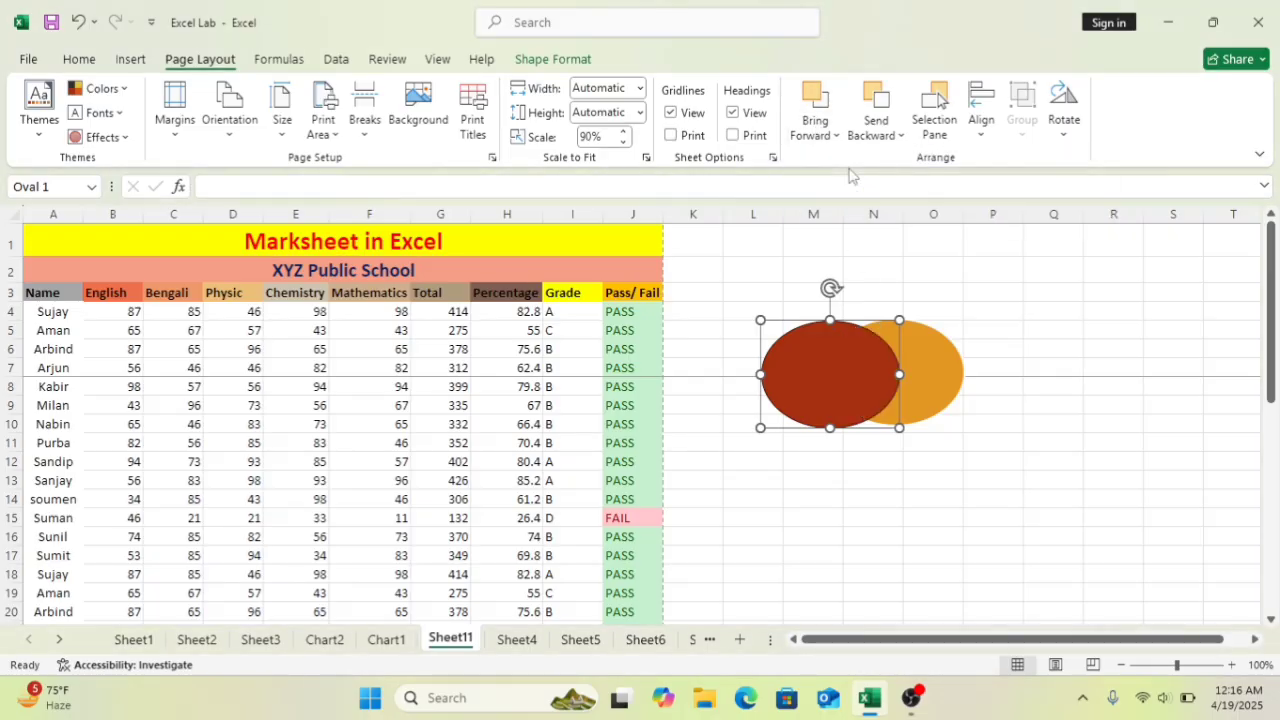
left_click(824, 135)
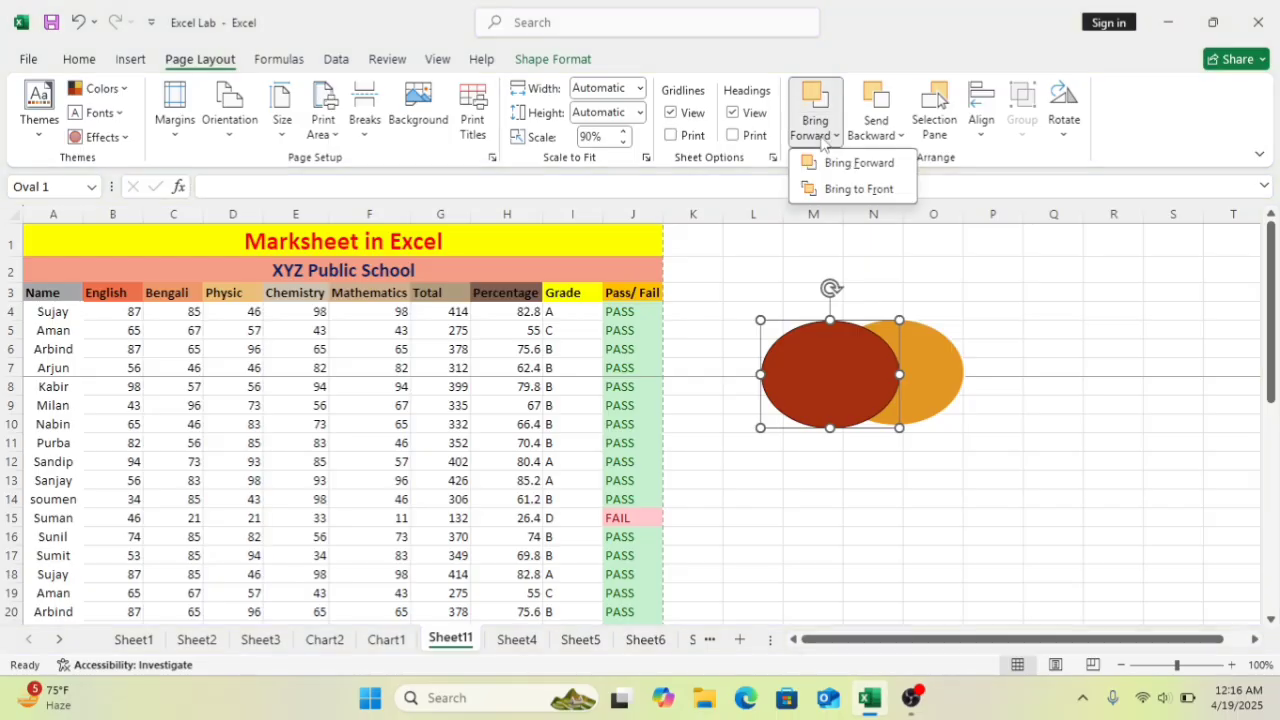
left_click(1016, 257)
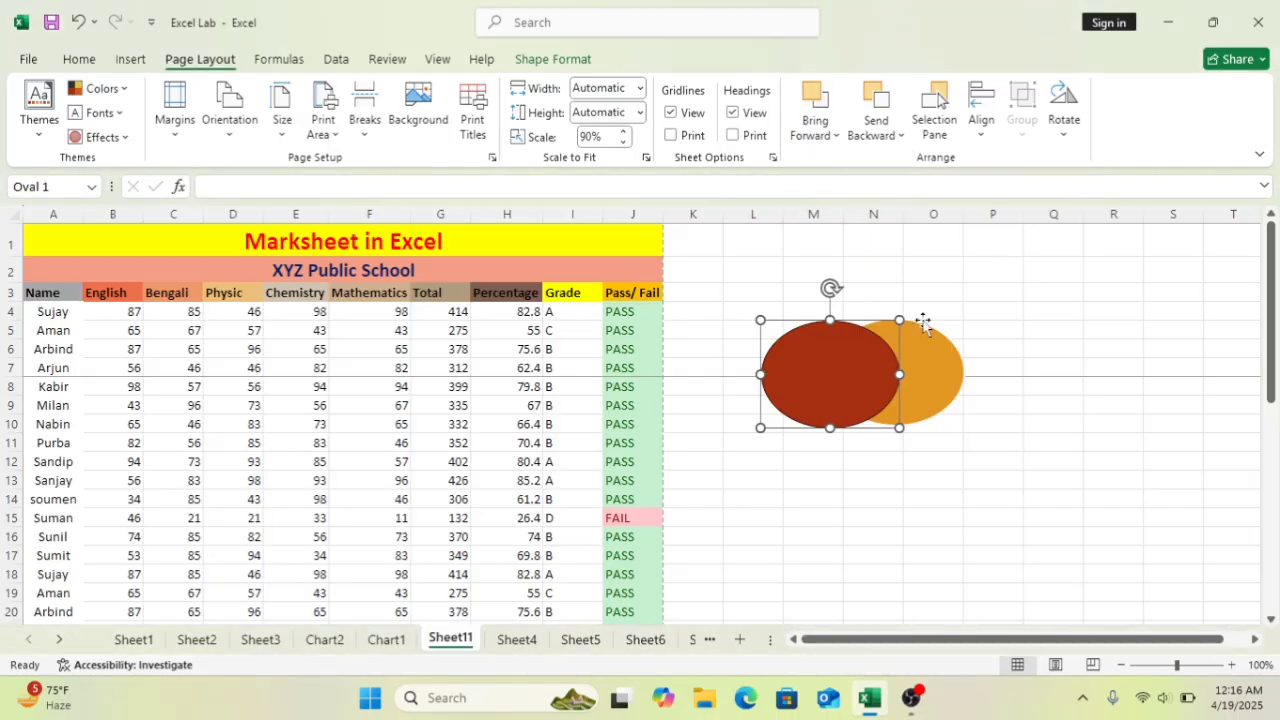
left_click(879, 128)
left_click(895, 164)
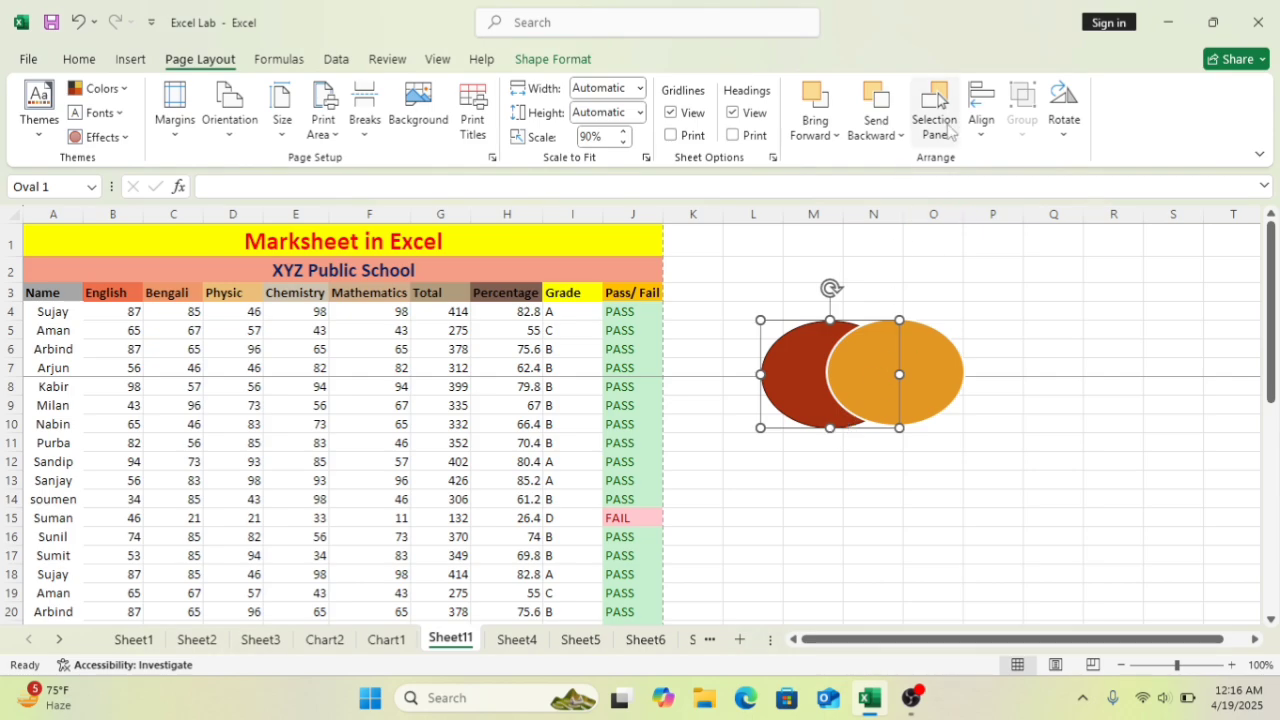
- Show and close the Selection pane, and review the Align options for the dark red oval
left_click(947, 129)
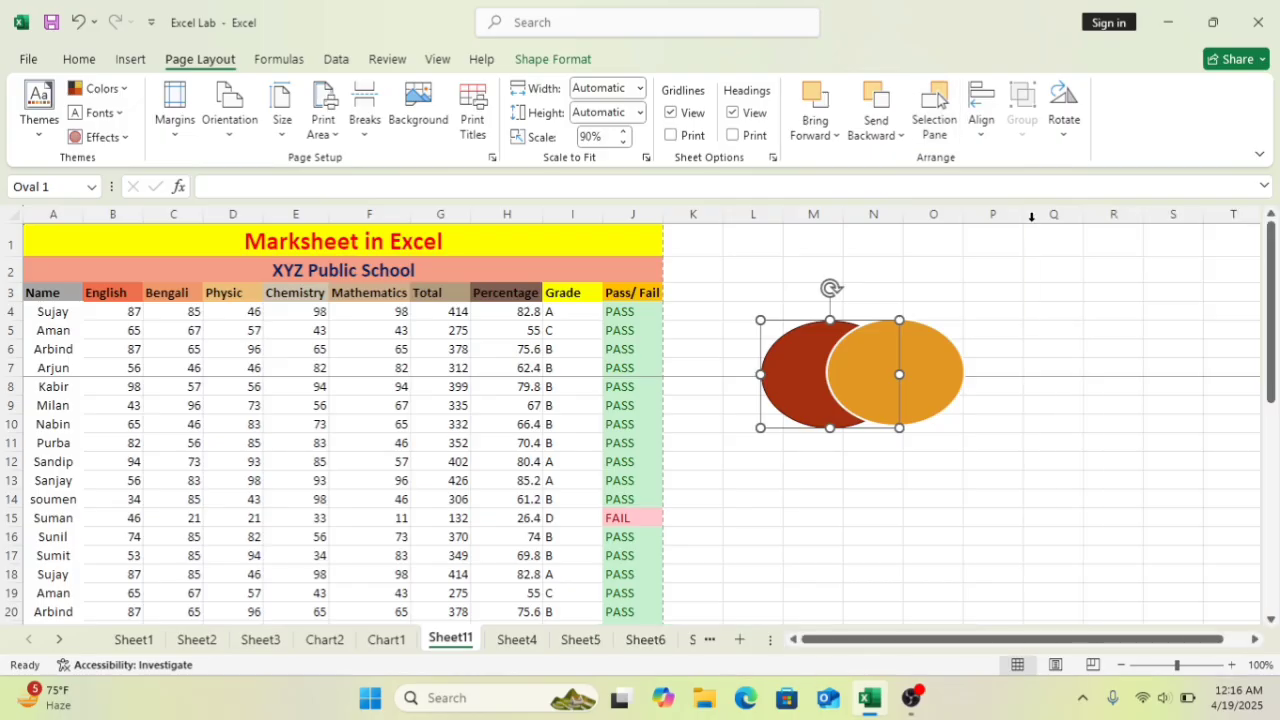
left_click(1257, 230)
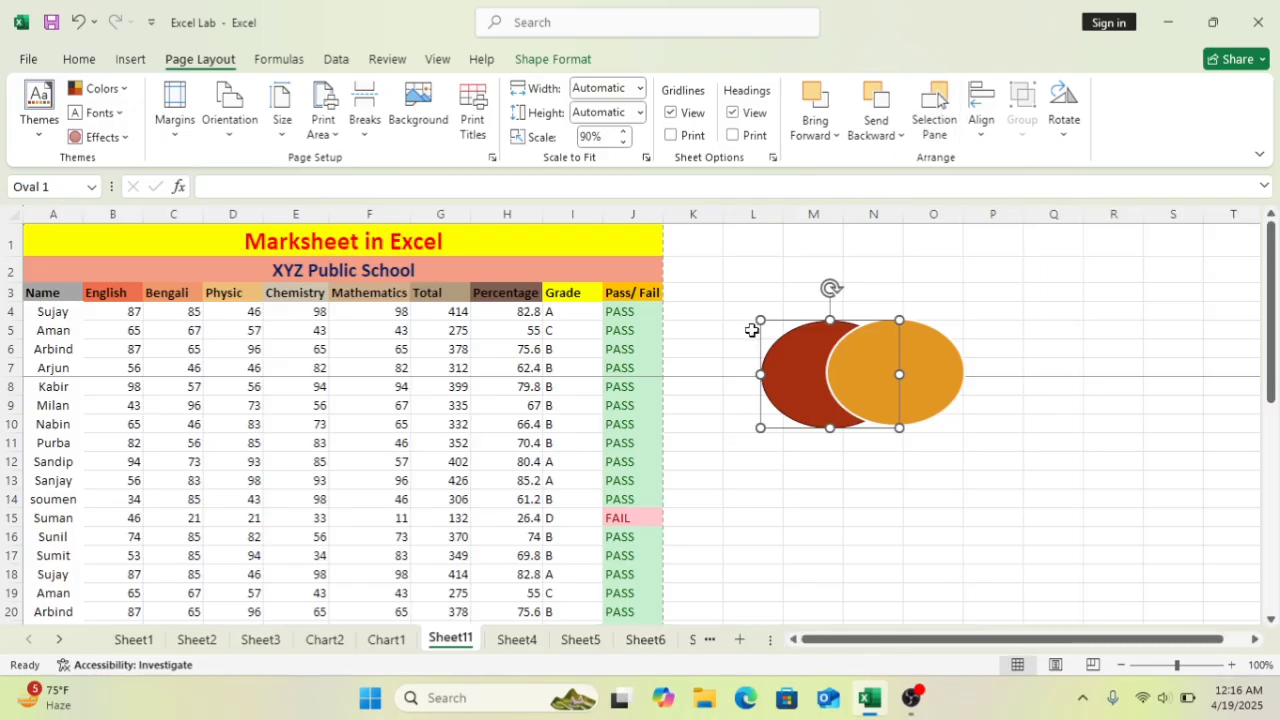
left_click(982, 128)
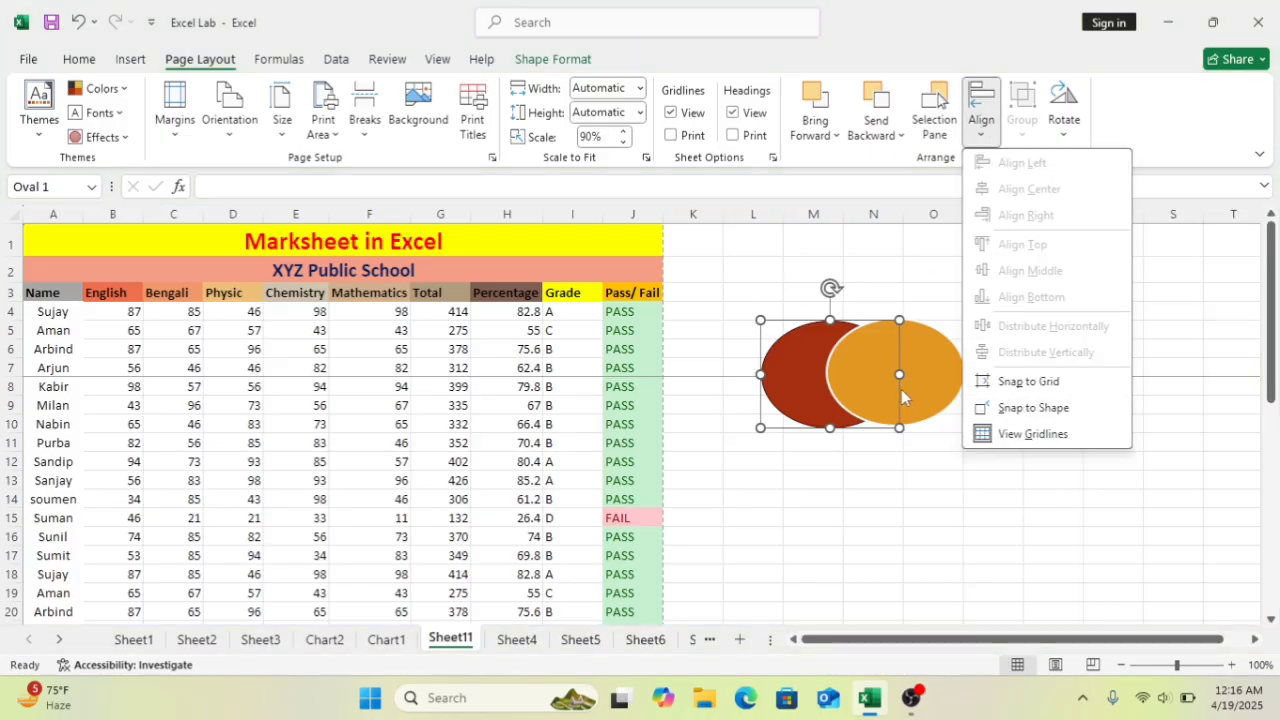
left_click(896, 382)
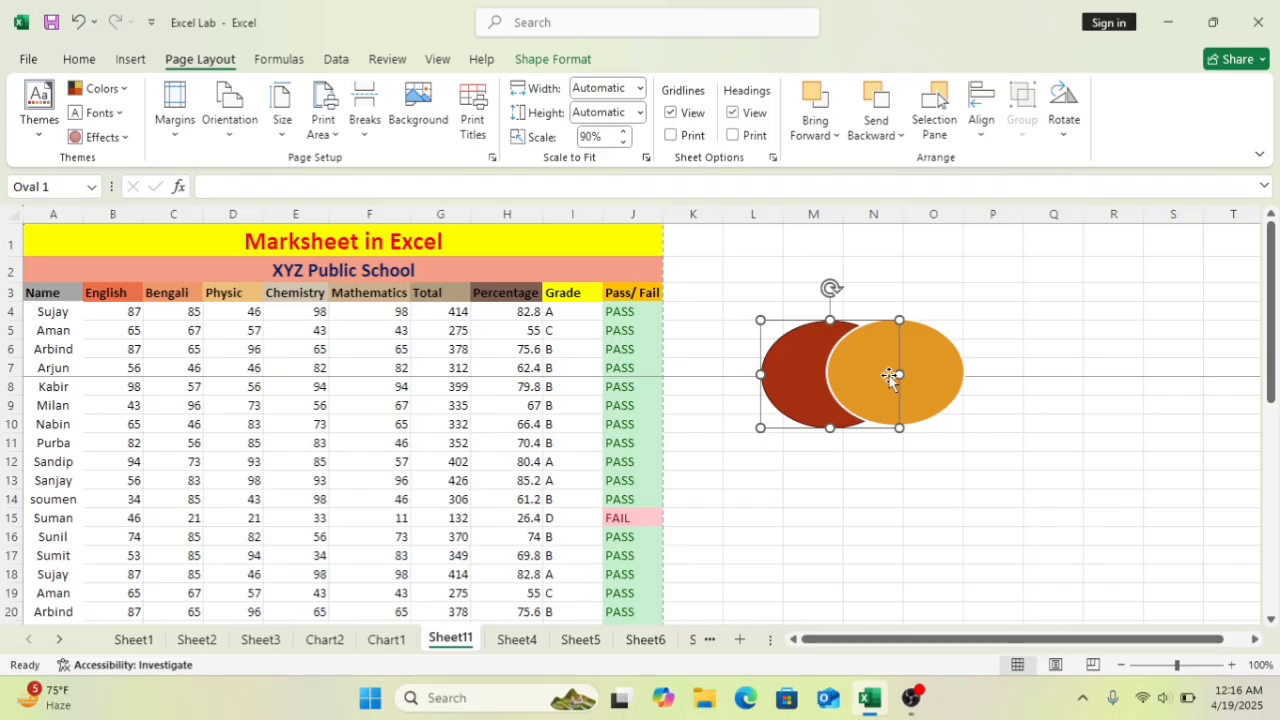
- Rotate the dark red oval right 90° and rotate it back left 90°
left_click(1065, 132)
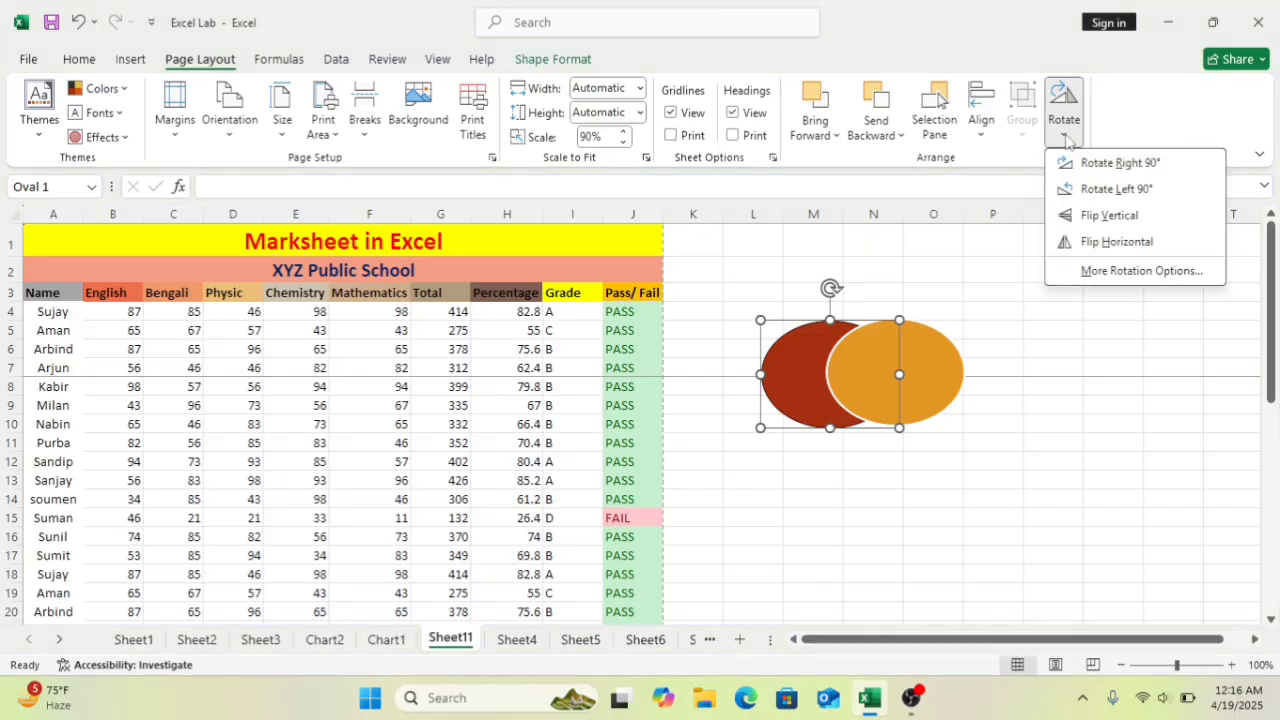
left_click(1090, 178)
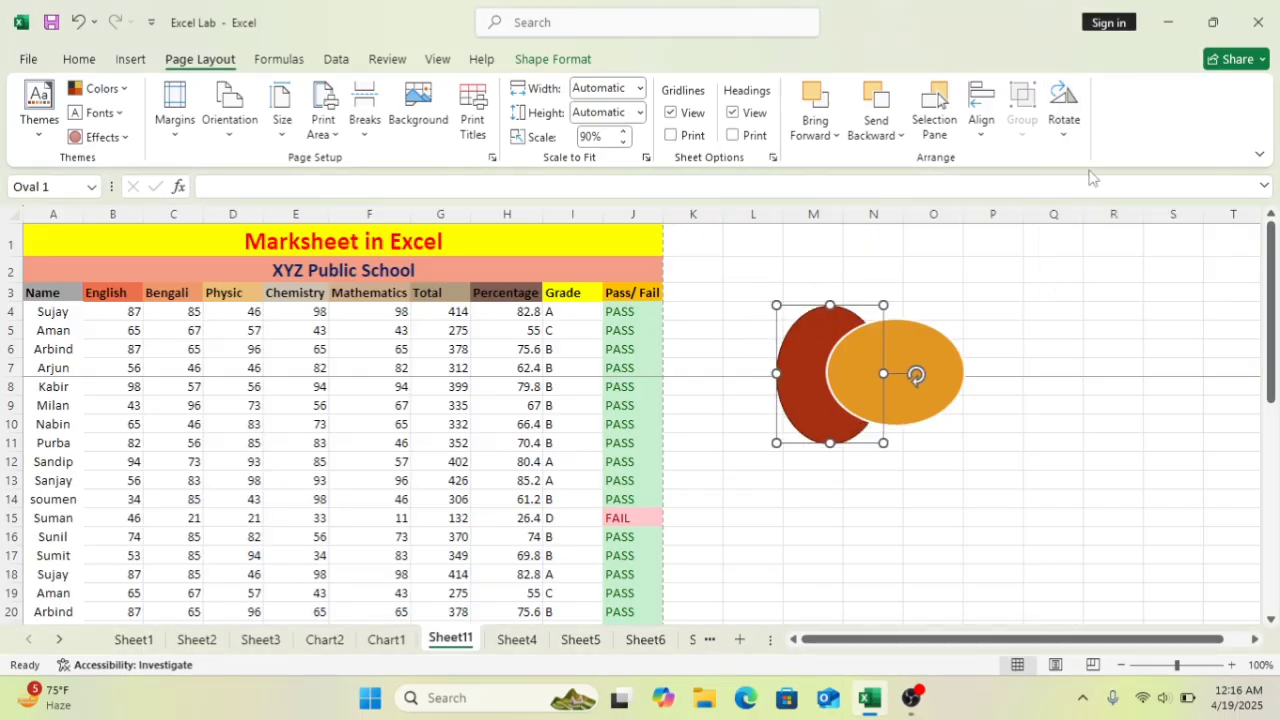
left_click(1078, 140)
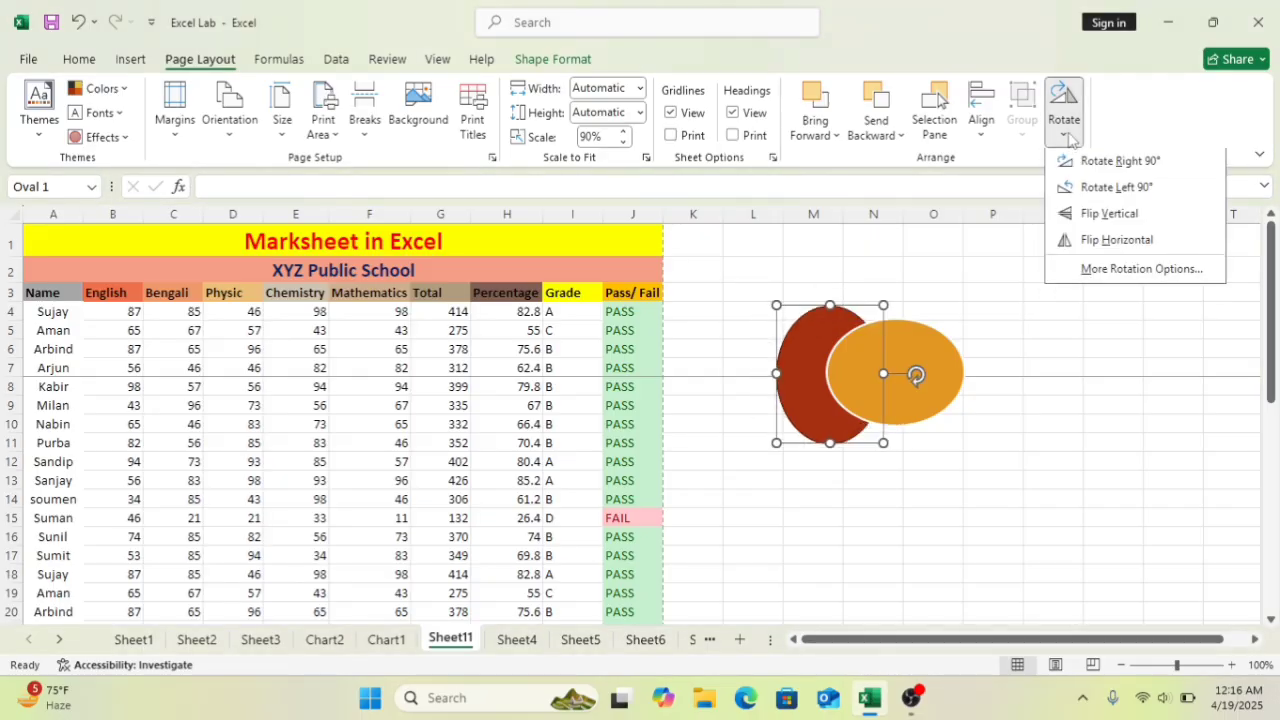
left_click(1098, 186)
- Flip the dark red oval vertically and horizontally, and deselect it by selecting empty cell L3
left_click(1066, 142)
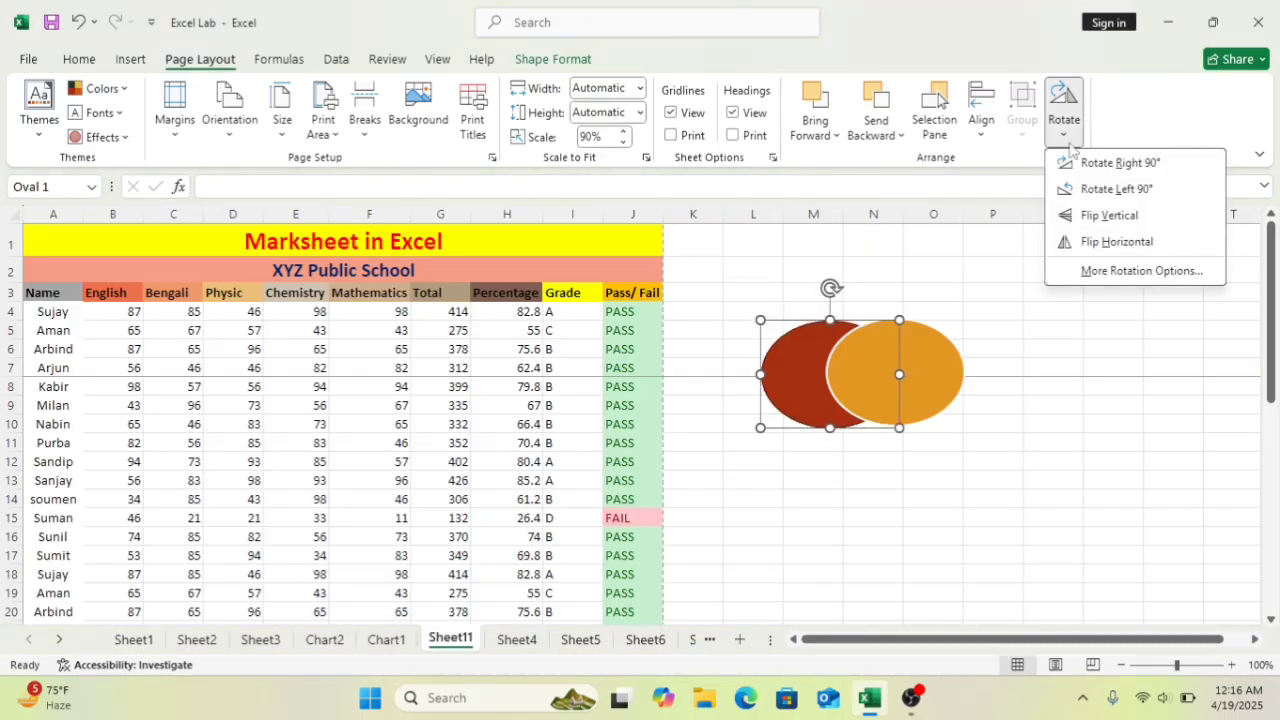
left_click(1100, 215)
left_click(1066, 136)
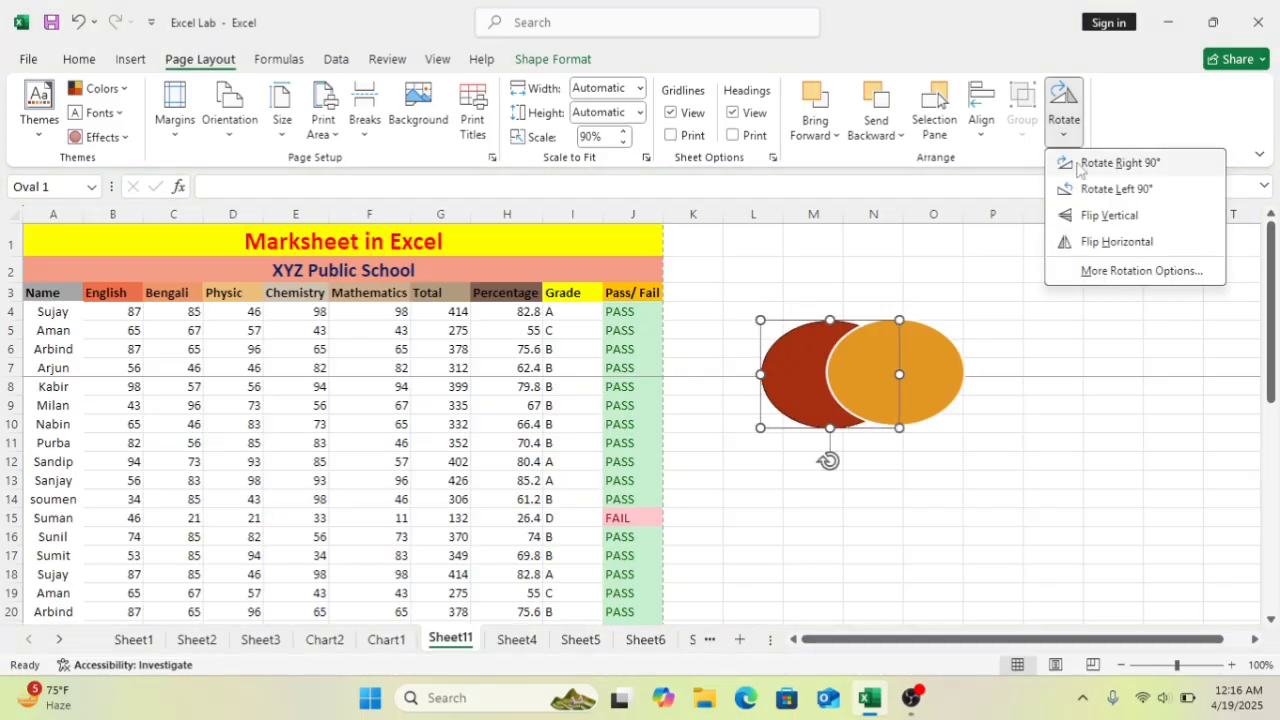
left_click(1109, 244)
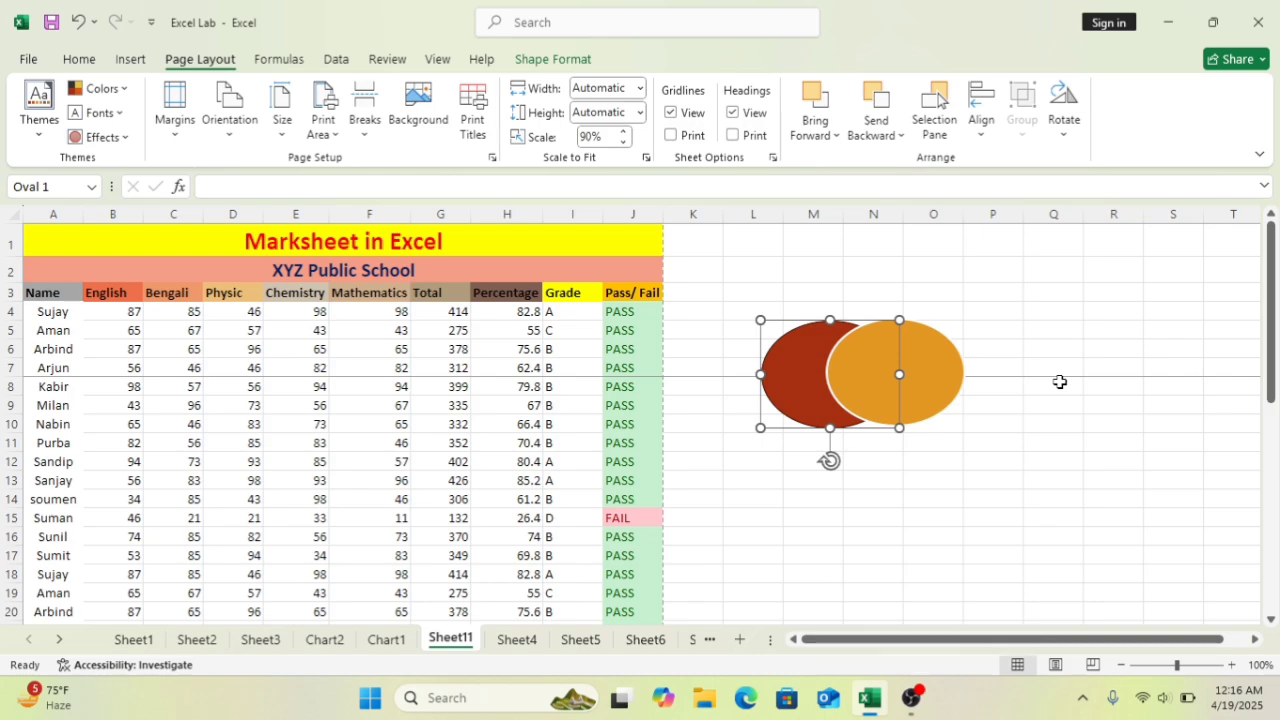
left_click(765, 296)
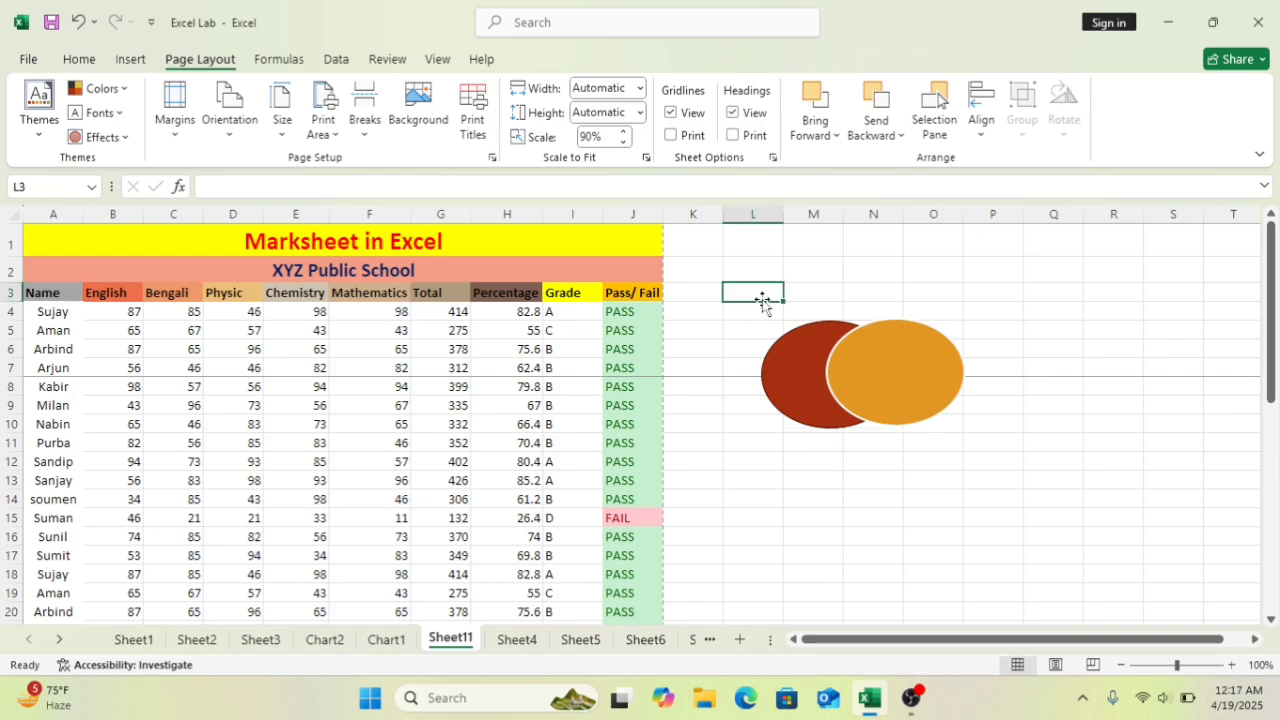
- Open the Selection pane, hide and show Oval 2 and Oval 1 individually, and hide and show all shapes together
left_click_drag(790, 313, 953, 450)
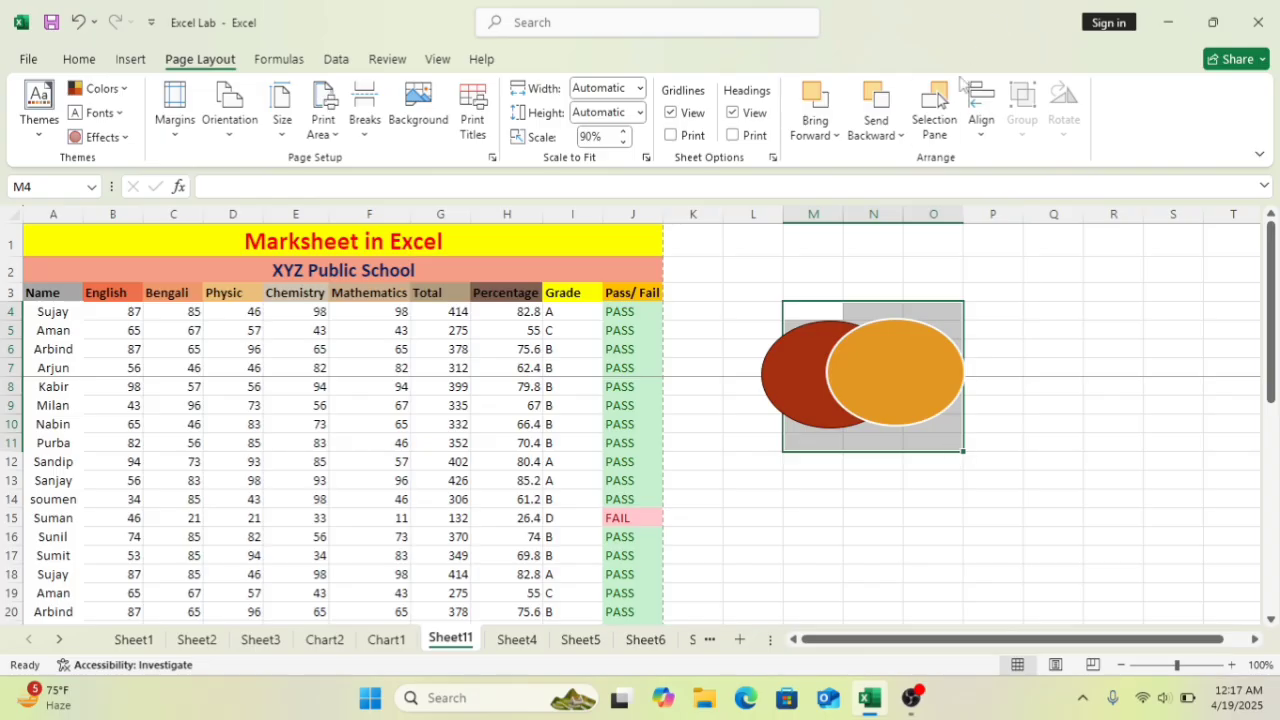
left_click(935, 120)
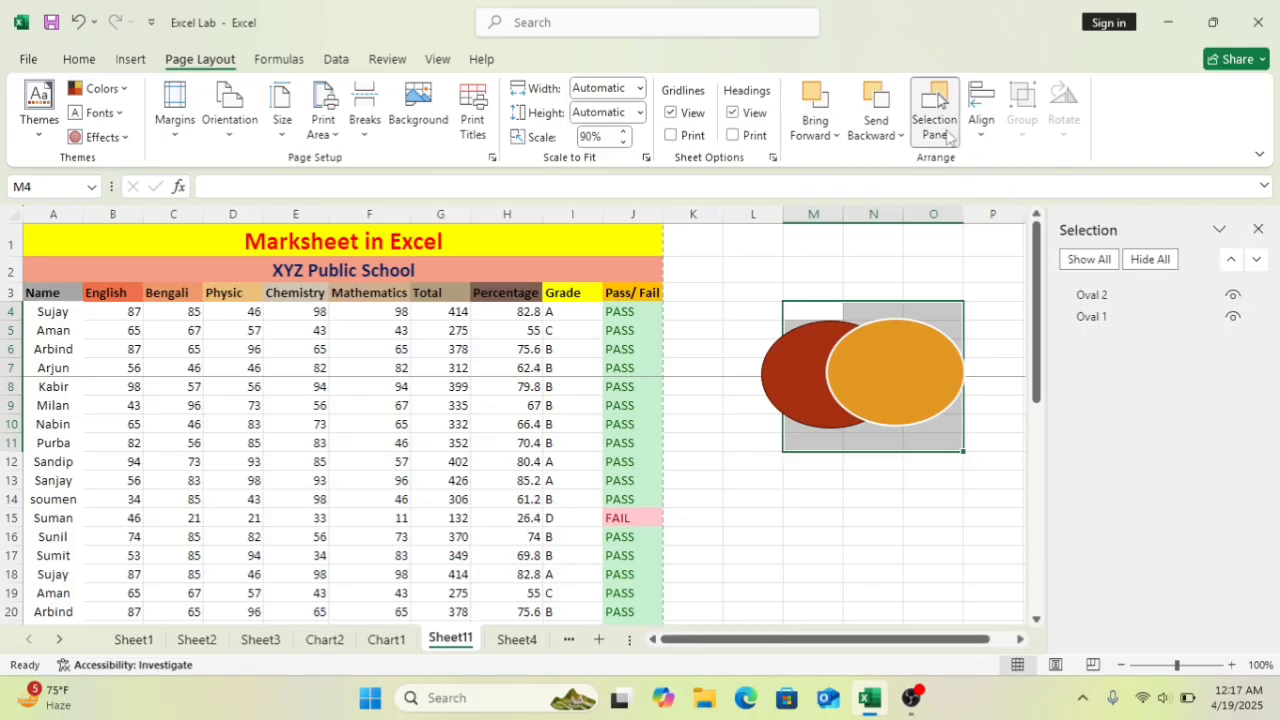
left_click(1233, 295)
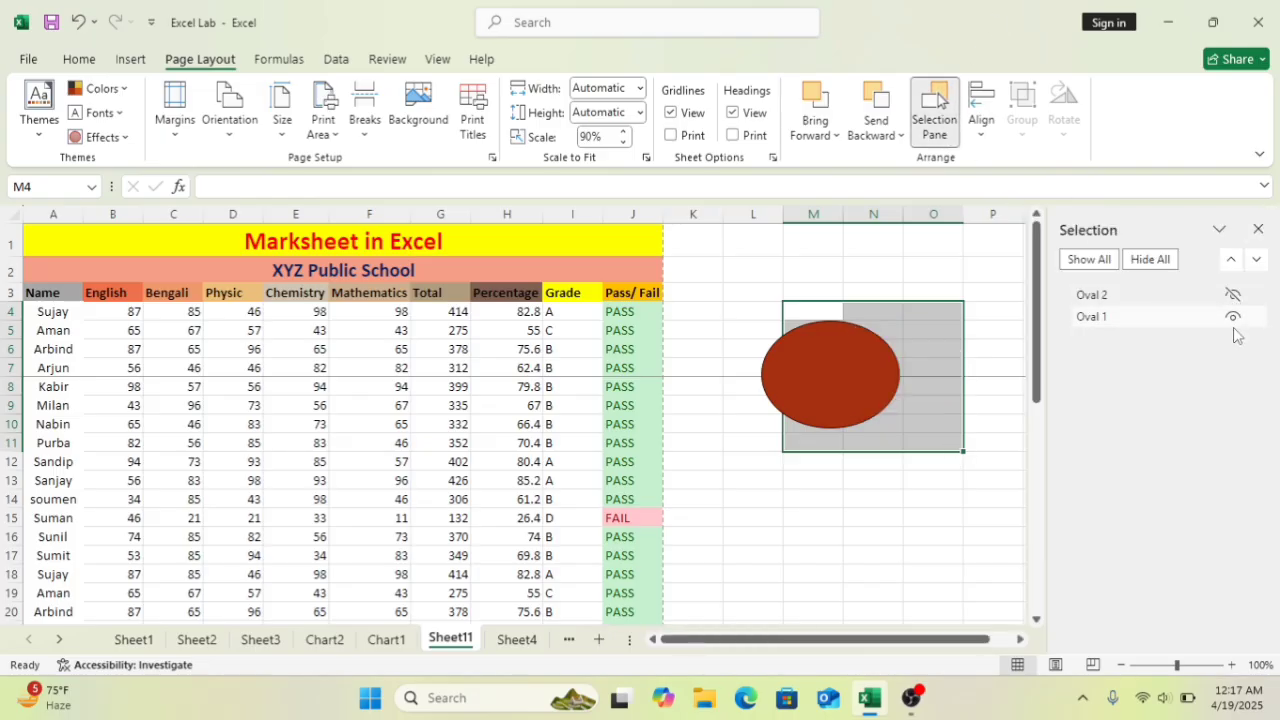
left_click(1233, 317)
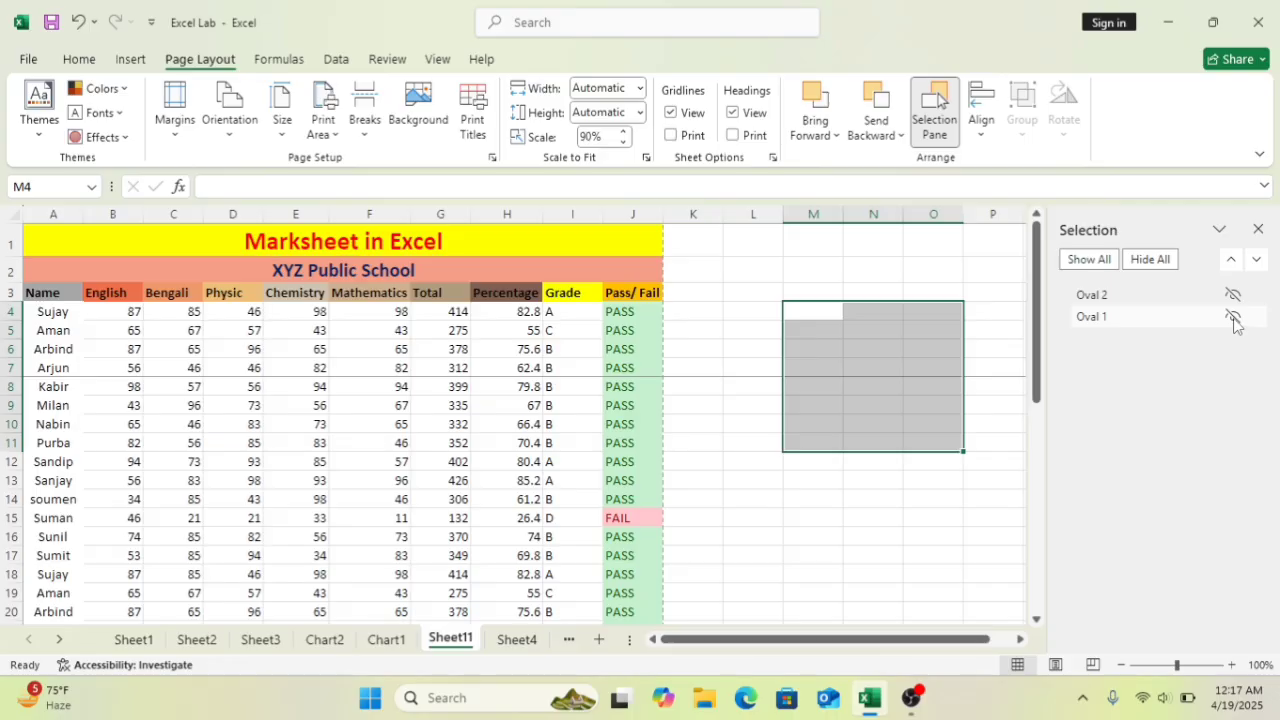
left_click(1233, 318)
left_click(1233, 297)
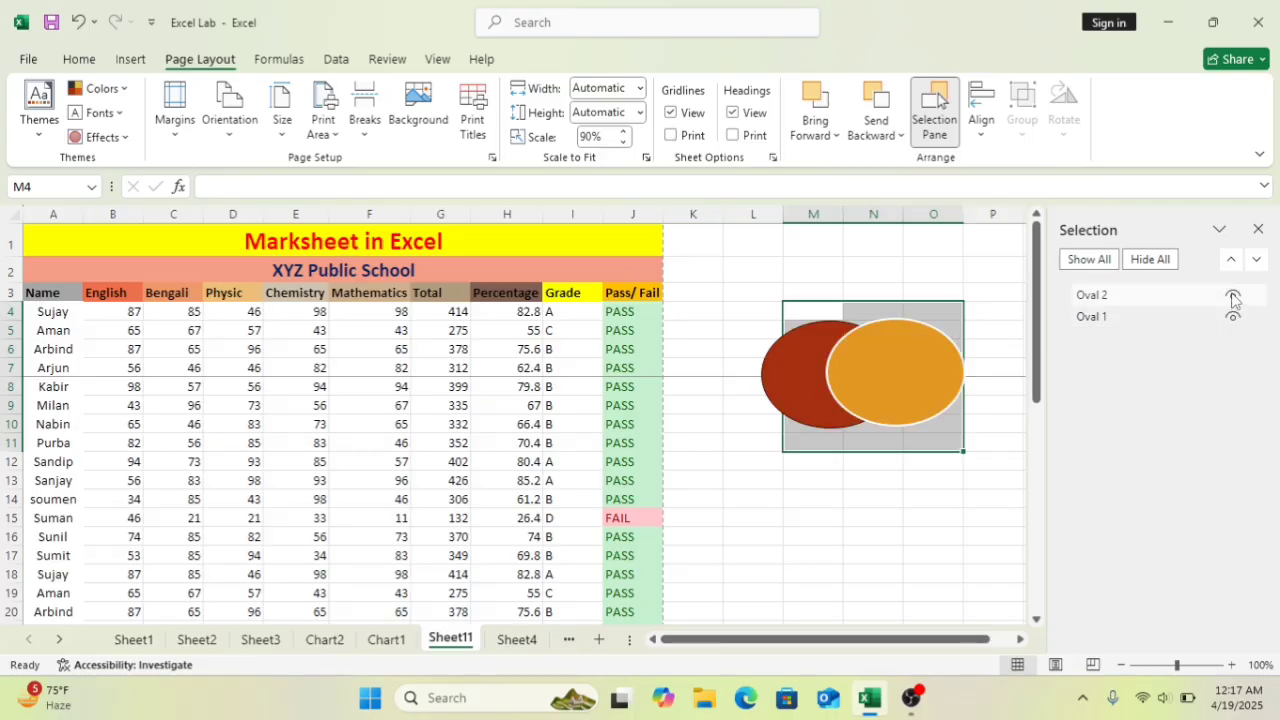
left_click(1148, 261)
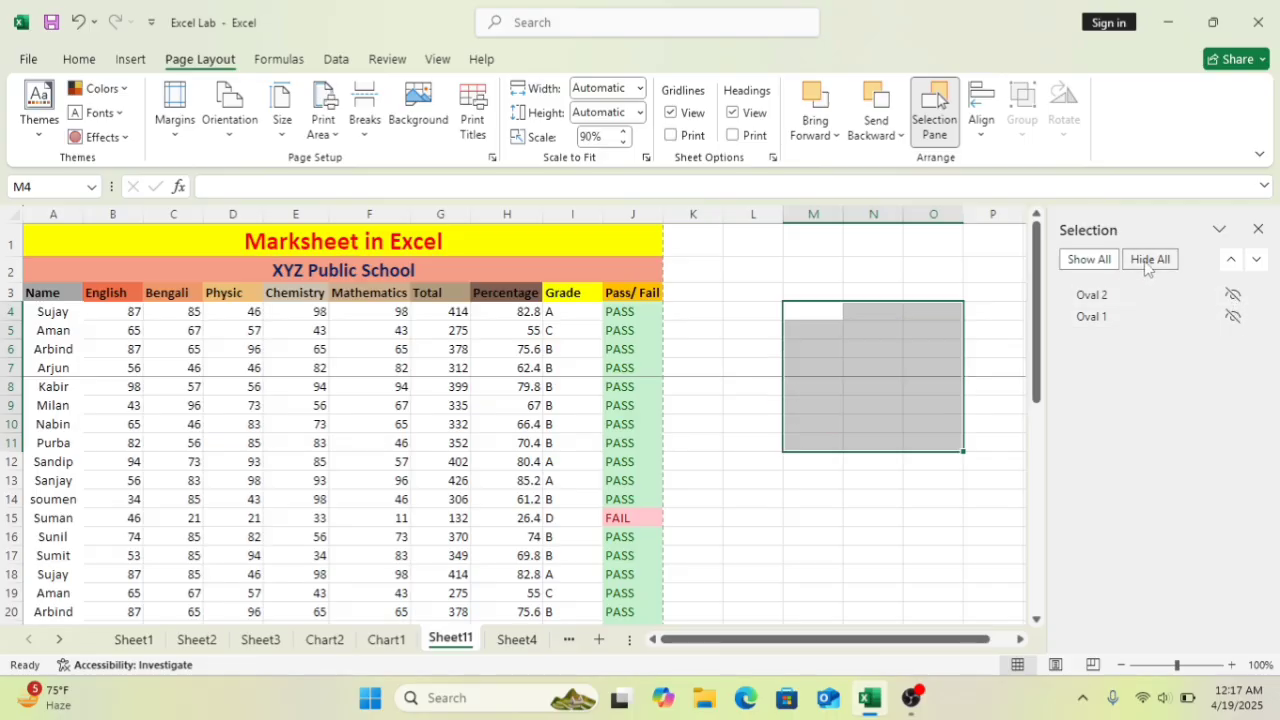
left_click(1089, 260)
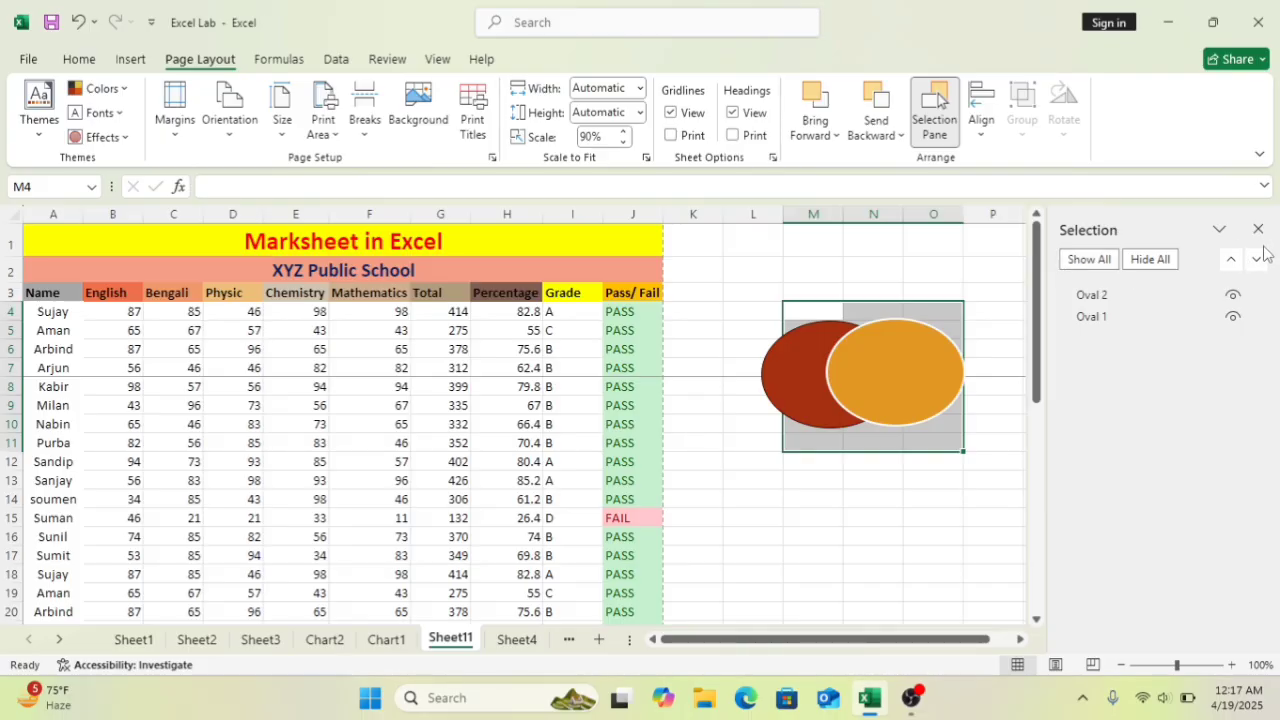
- Review the Align options for the gold oval and select empty cell L4
left_click(981, 110)
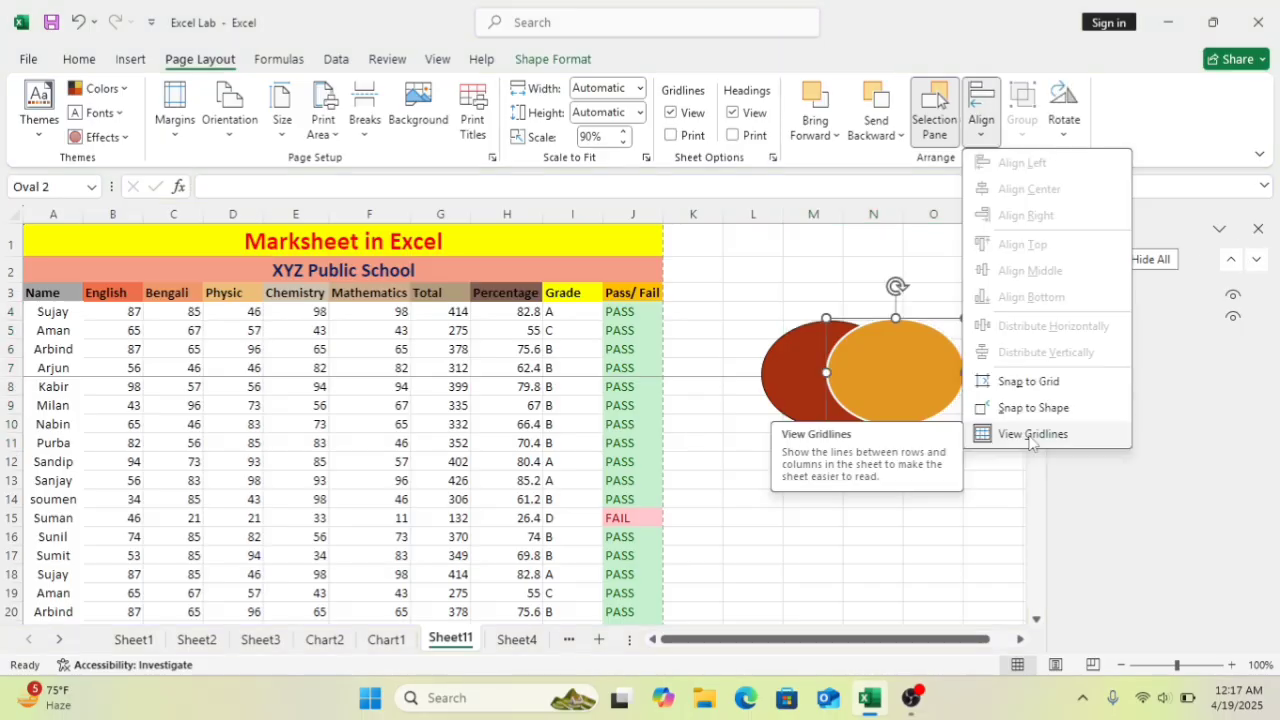
left_click(817, 271)
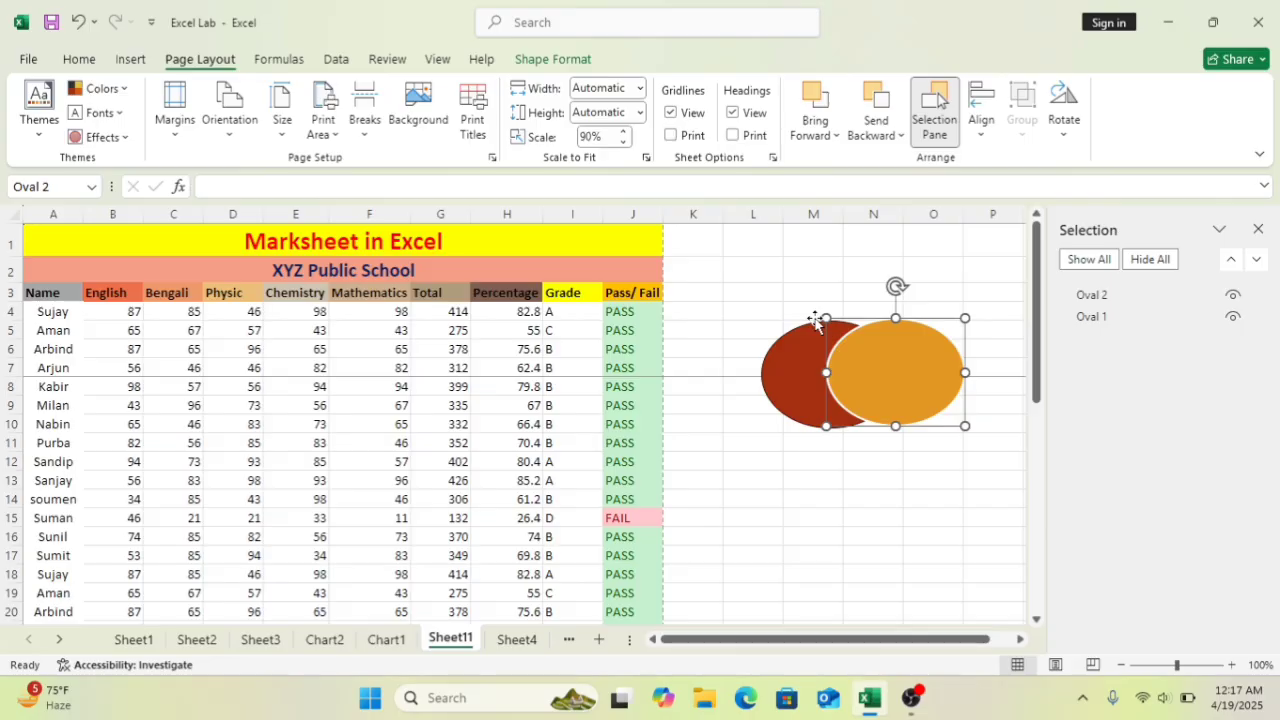
left_click(745, 309)
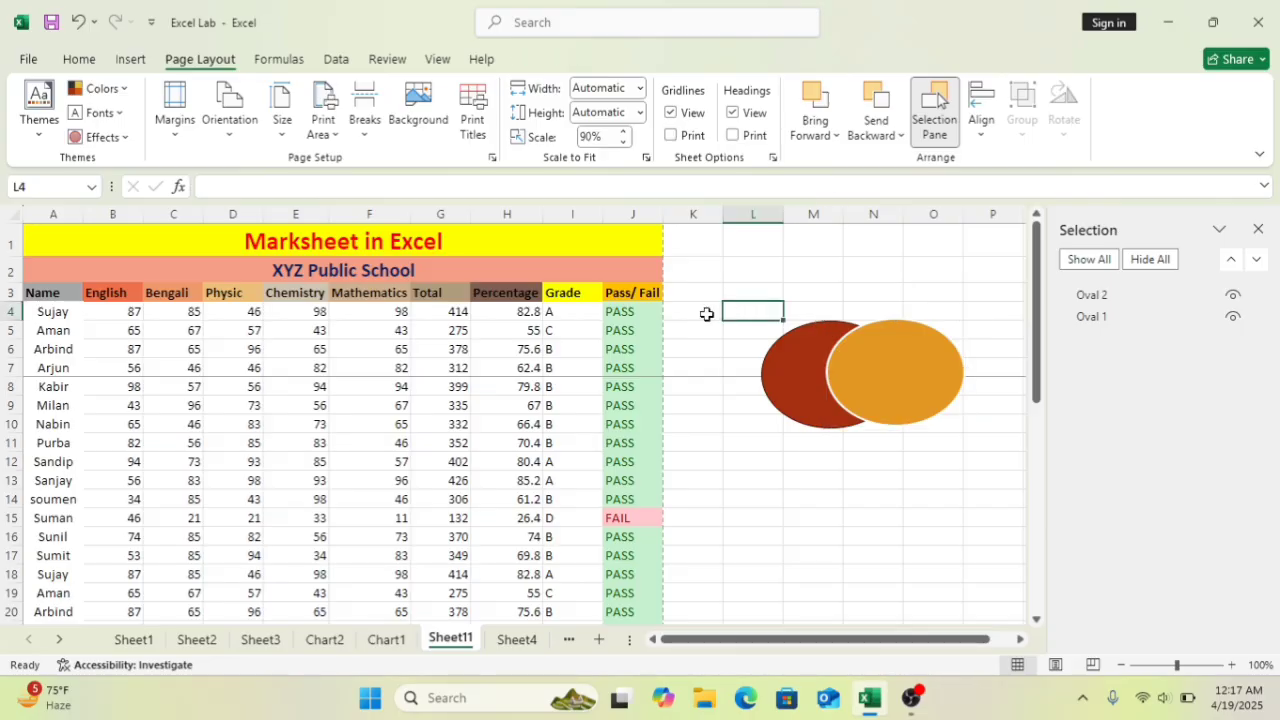